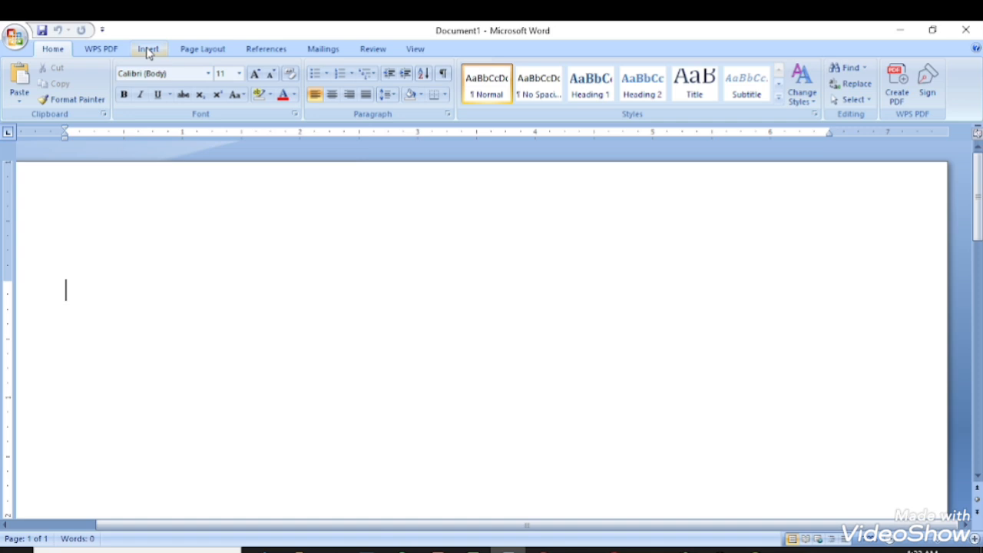
# Show the WordArt style gallery from the Insert ribbon on the blank document.
pyautogui.click(149, 51)
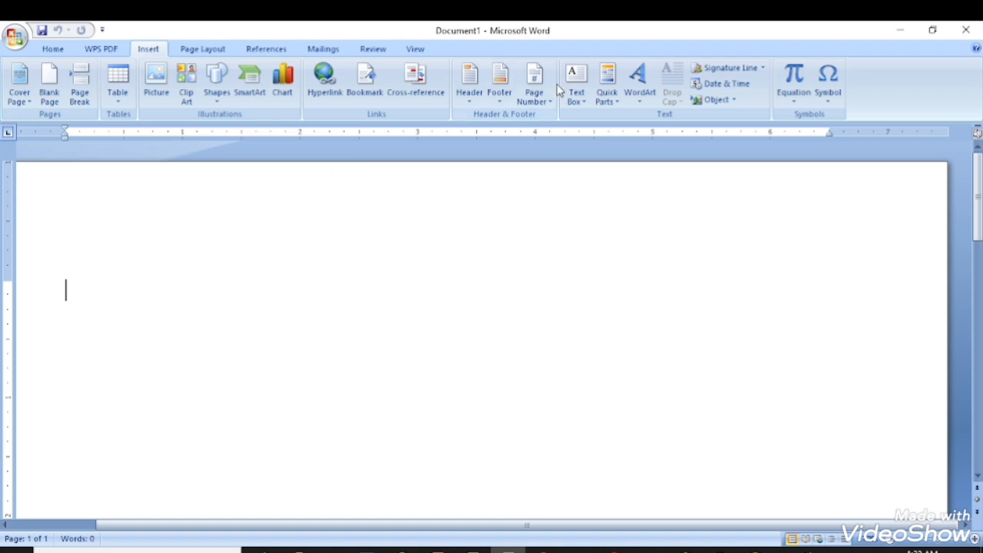
pyautogui.click(643, 88)
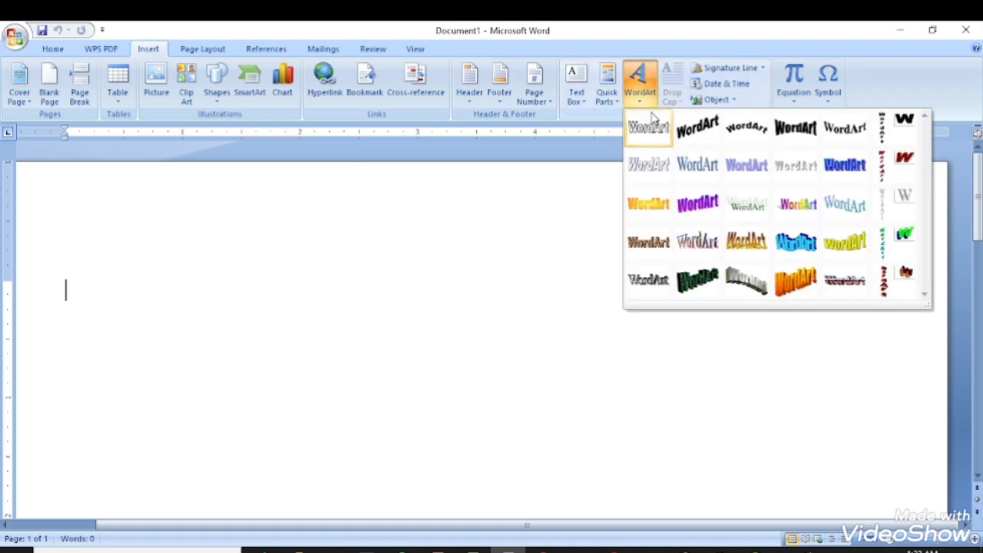
# Choose the plain WordArt style, replace 'Your Text Here' with NOBIGDEAL, and select it.
pyautogui.click(649, 130)
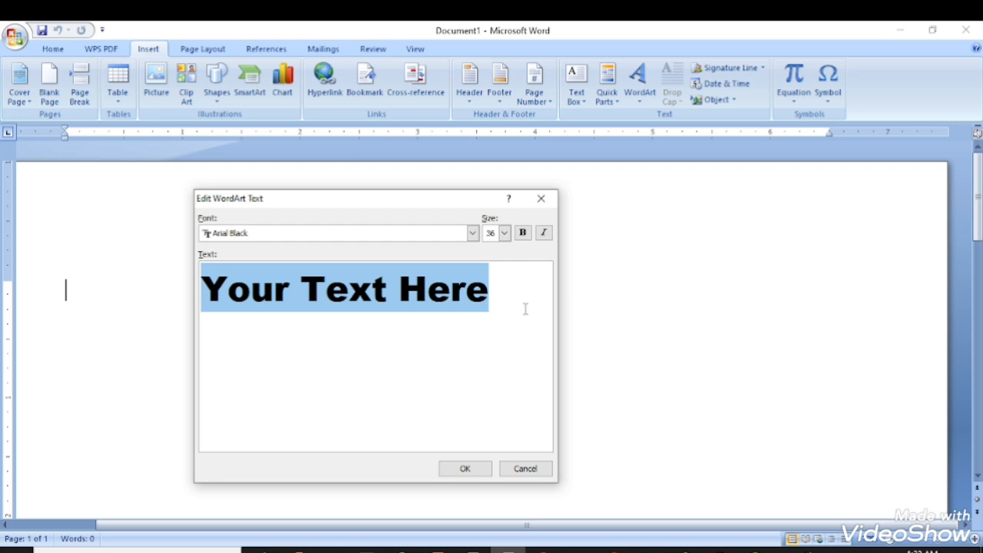
pyautogui.press('BackSpace')
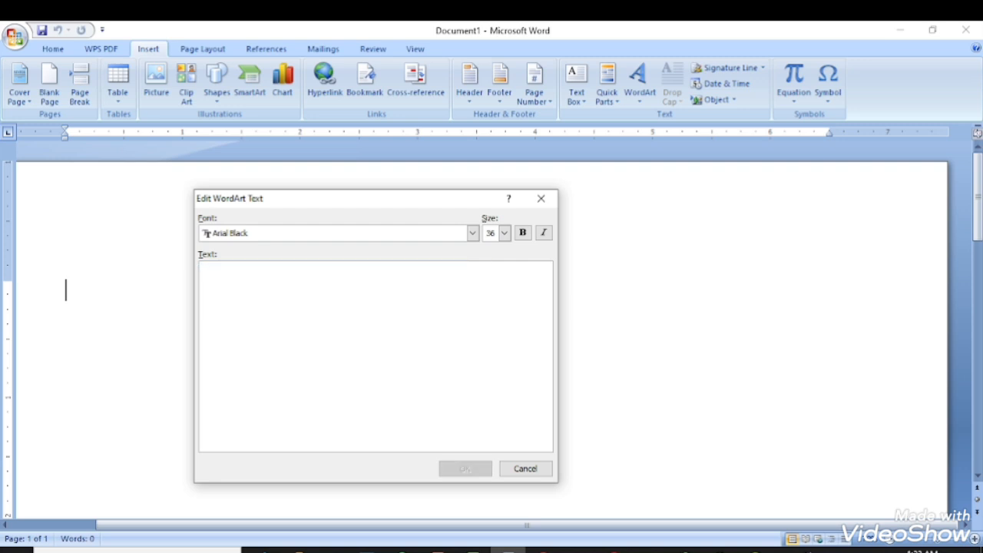
pyautogui.write('no')
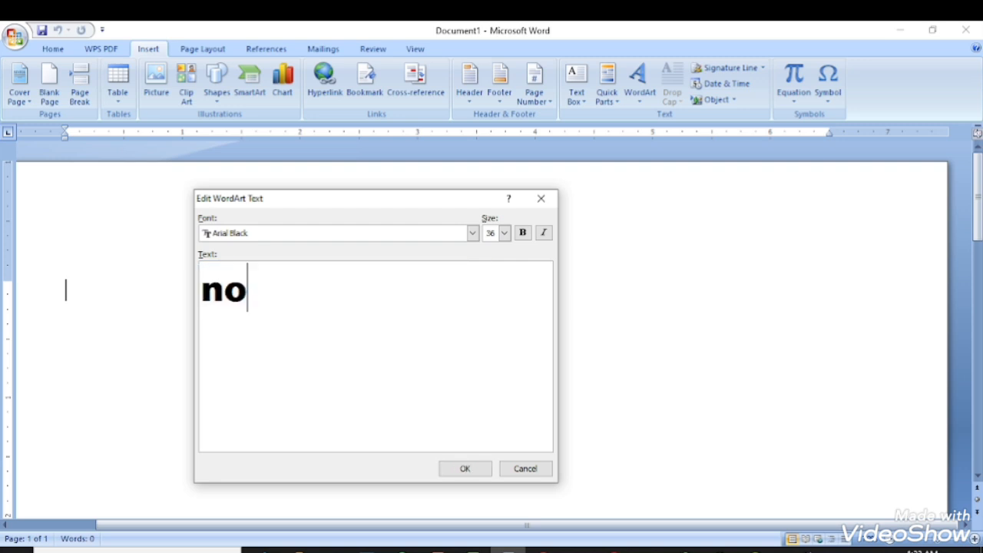
pyautogui.press('BackSpace')
pyautogui.press('BackSpace')
pyautogui.write('N')
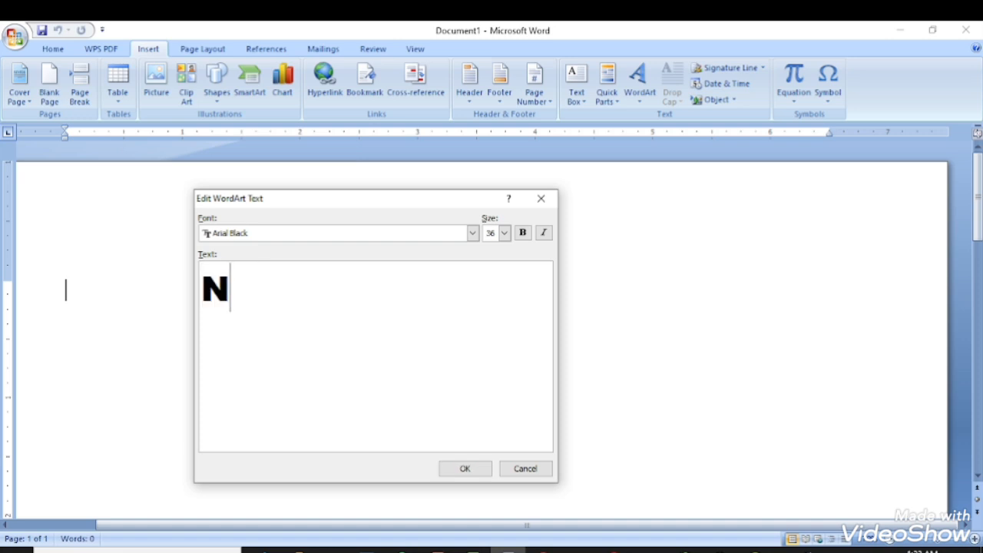
pyautogui.write('OBIGDEA')
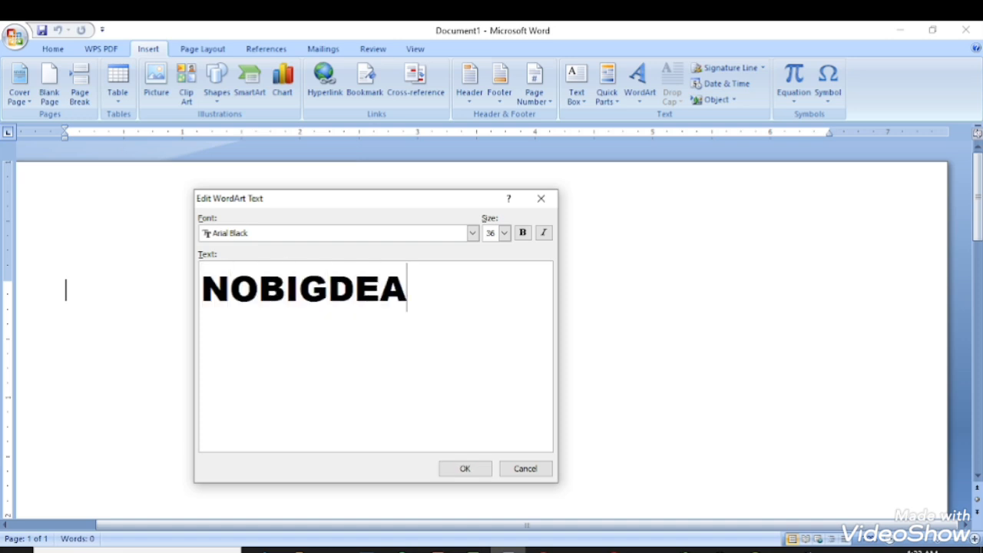
pyautogui.write('L')
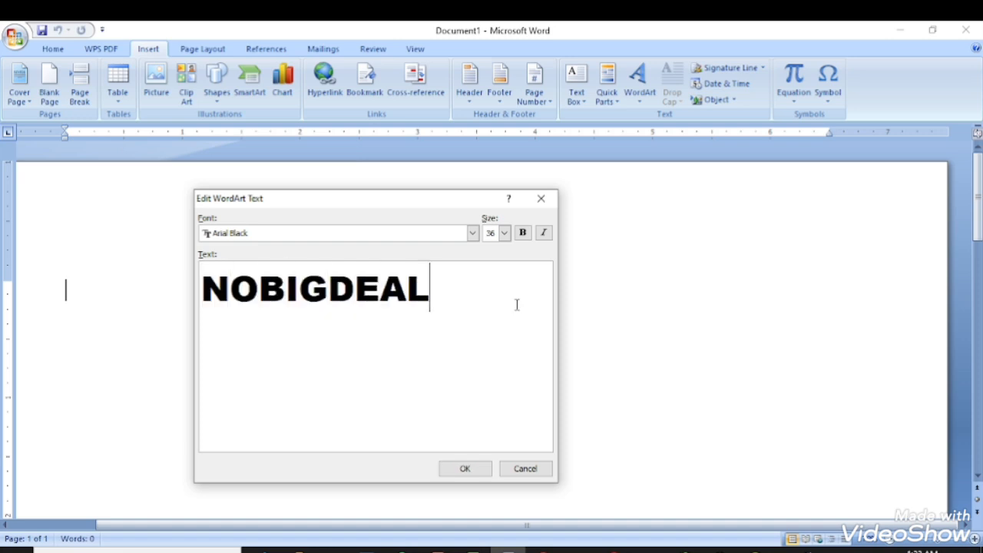
pyautogui.moveTo(451, 290); pyautogui.dragTo(206, 289)
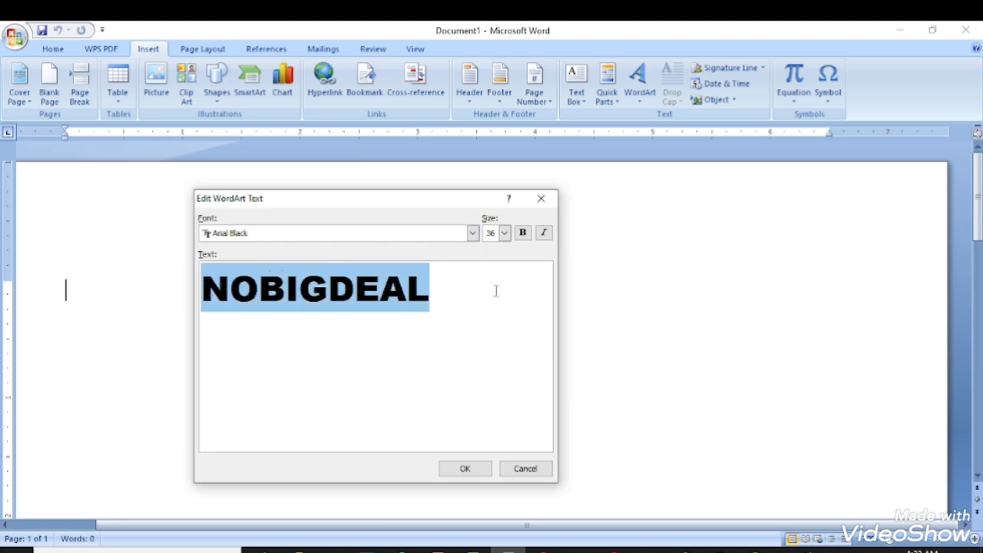
# Set the NOBIGDEAL WordArt font to Arial Unicode MS after trying several other fonts.
pyautogui.click(473, 234)
pyautogui.click(473, 234)
pyautogui.scroll(1, 276, 275)
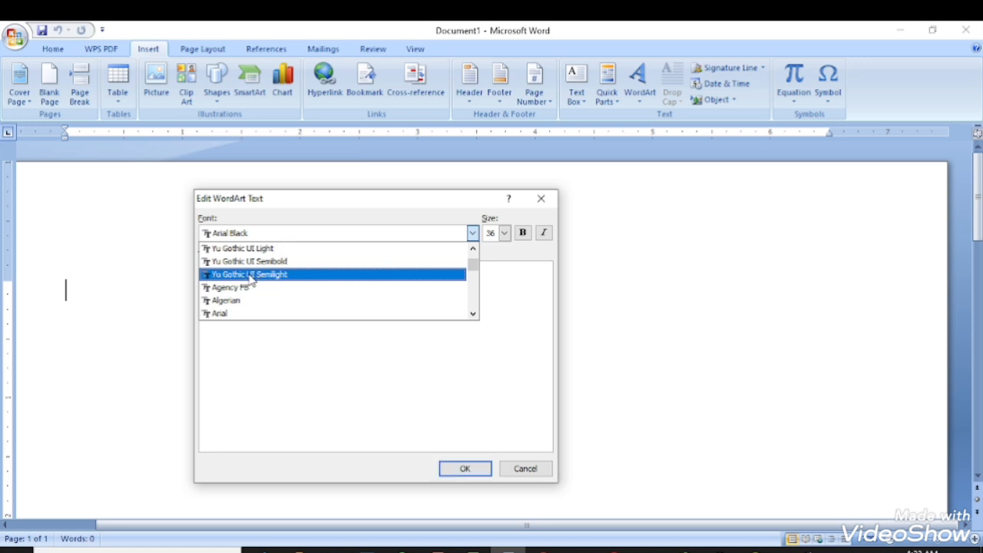
pyautogui.click(248, 256)
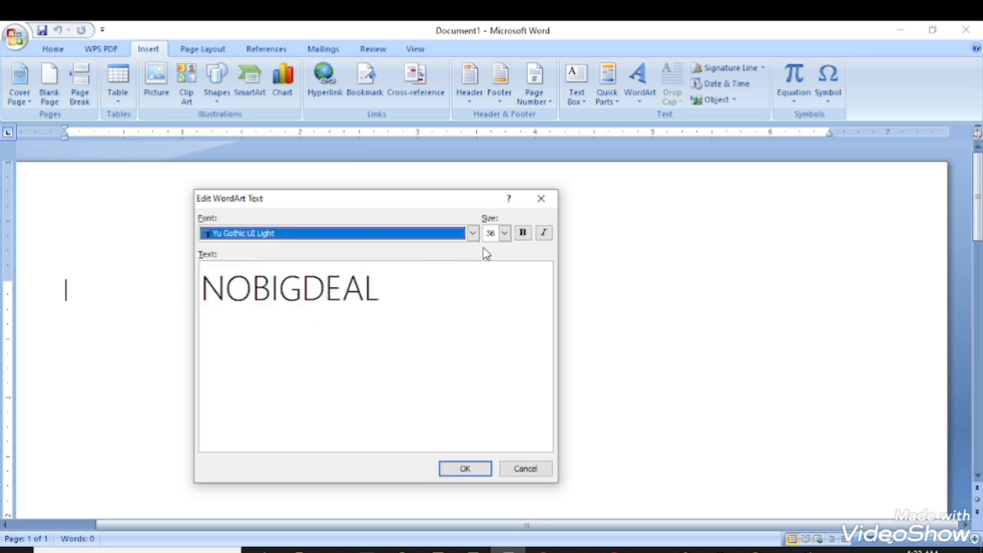
pyautogui.click(473, 234)
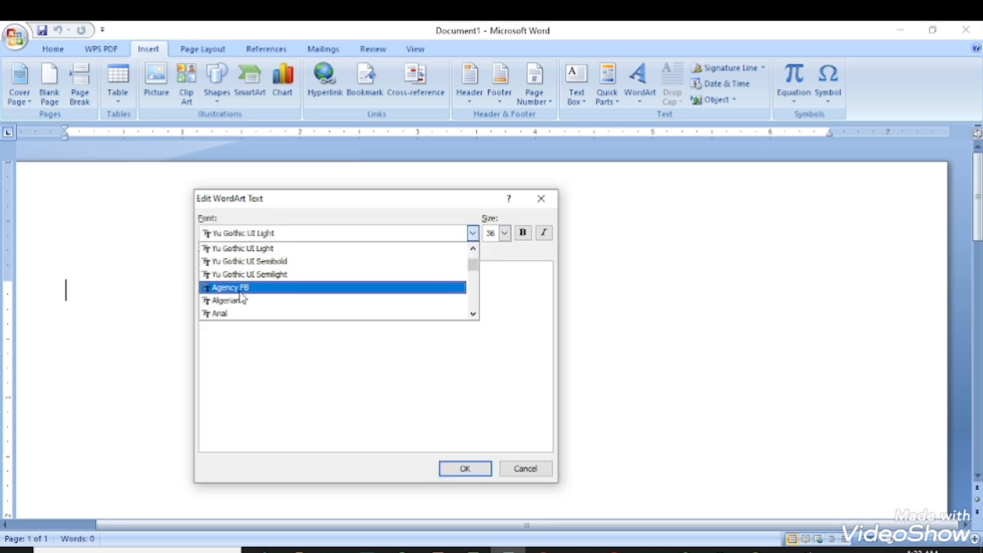
pyautogui.click(265, 287)
pyautogui.click(473, 233)
pyautogui.scroll(3, 410, 266)
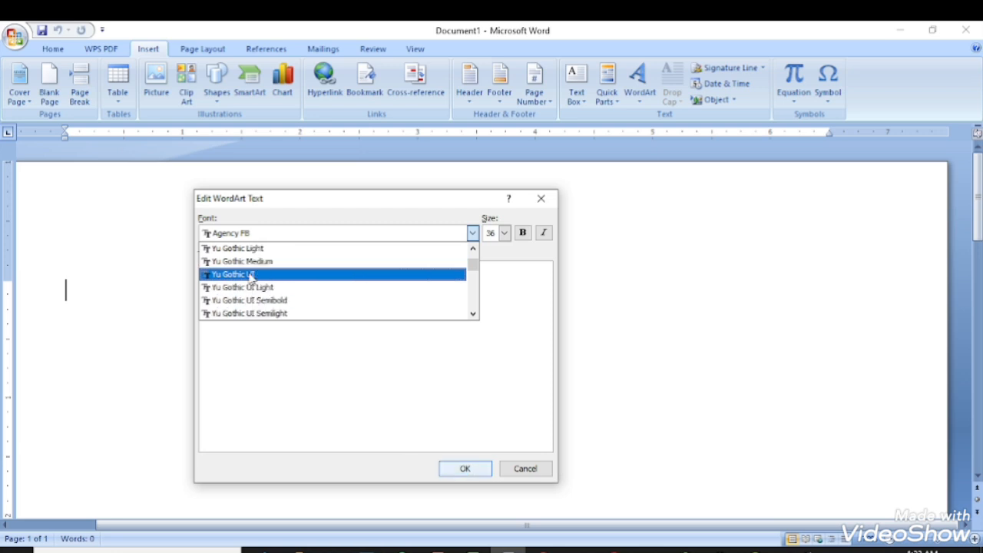
pyautogui.click(246, 249)
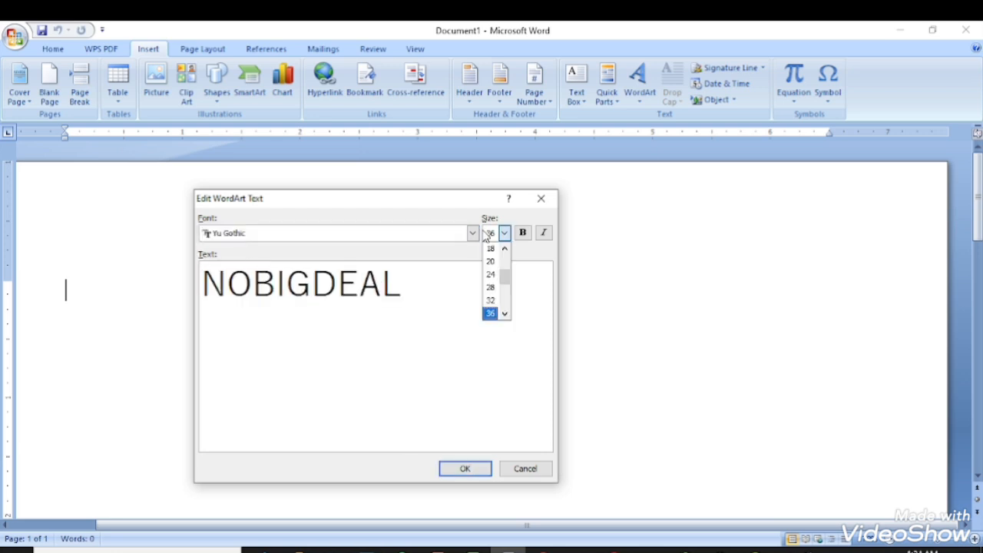
pyautogui.click(487, 233)
pyautogui.click(474, 236)
pyautogui.click(473, 234)
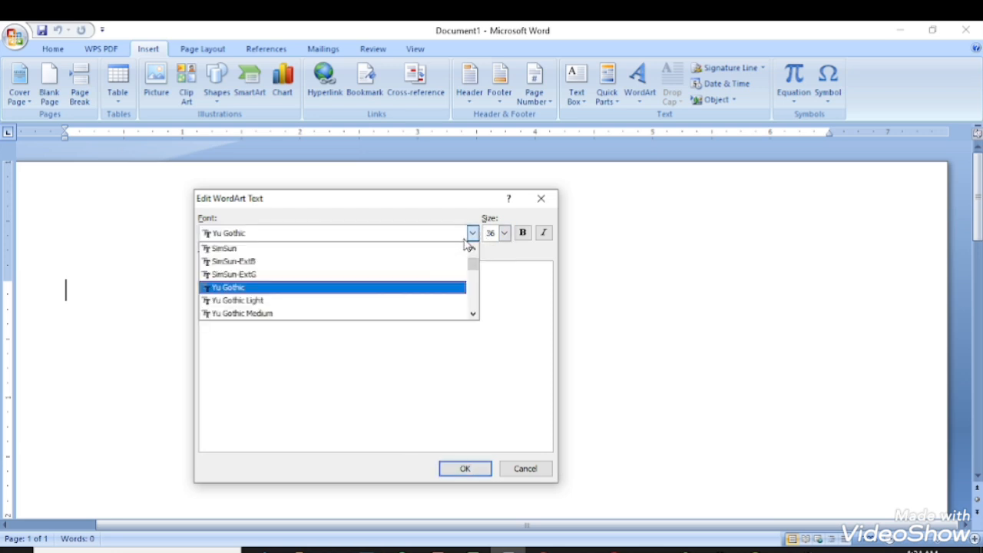
pyautogui.scroll(6, 291, 288)
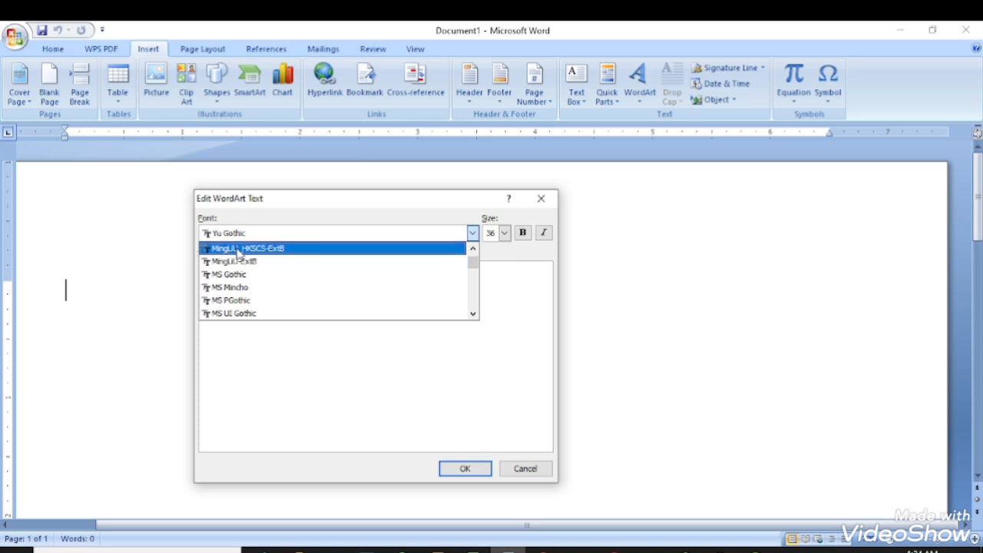
pyautogui.scroll(10, 236, 265)
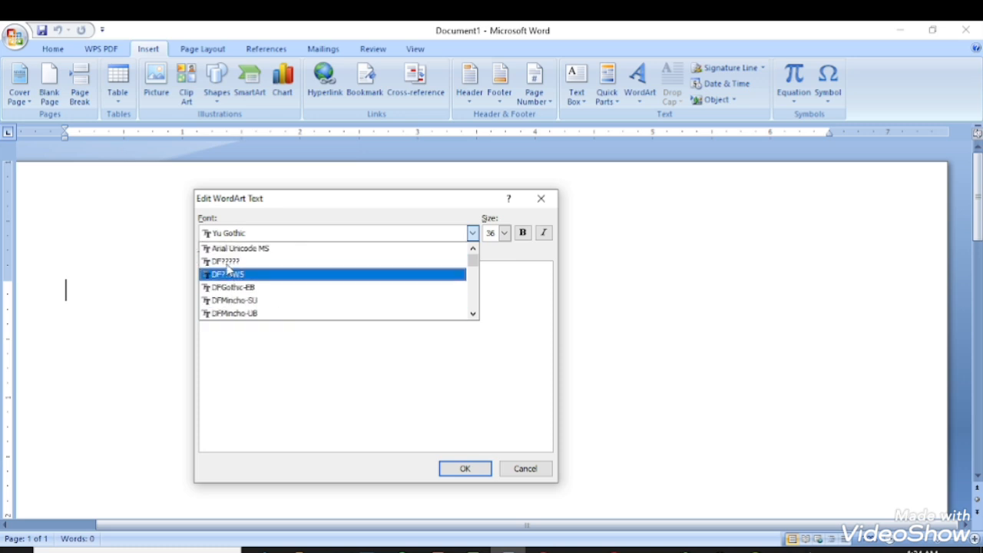
pyautogui.click(236, 249)
pyautogui.click(407, 307)
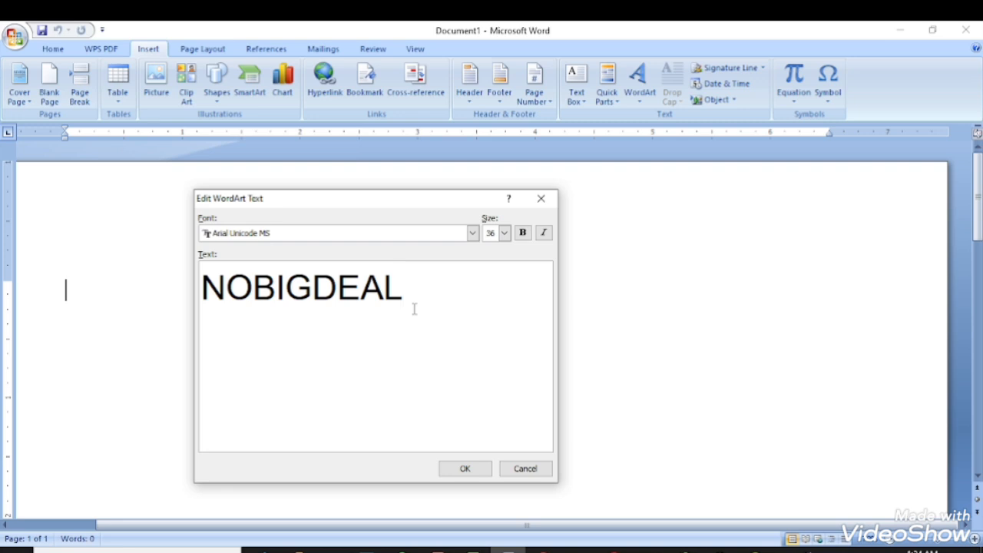
# Make NOBIGDEAL size 20 and bold, then insert the WordArt into the document.
pyautogui.click(504, 233)
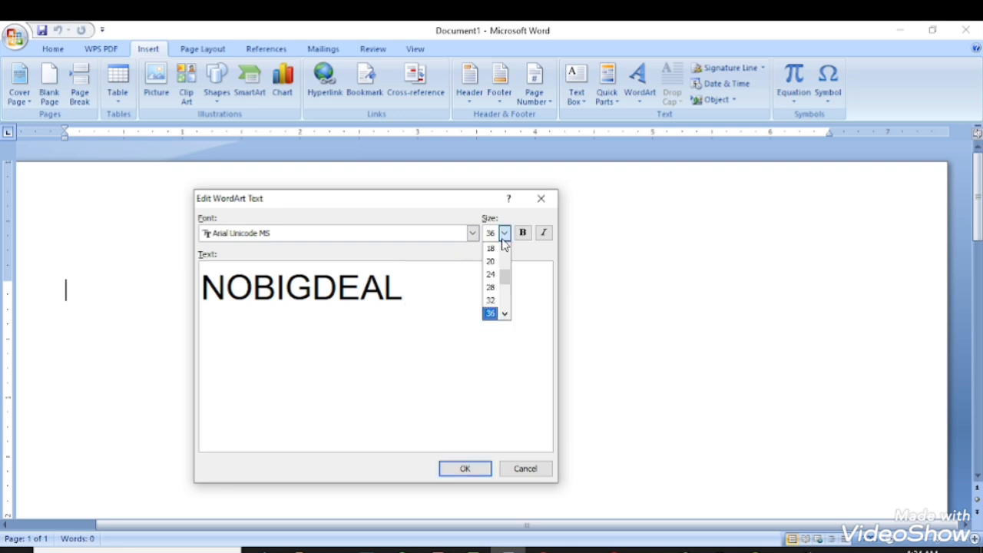
pyautogui.scroll(1, 492, 263)
pyautogui.click(491, 275)
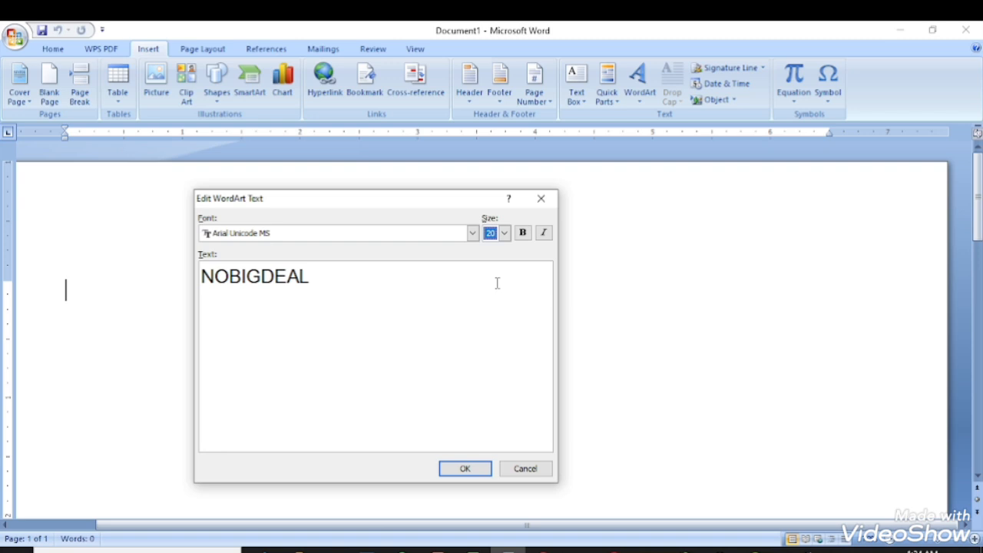
pyautogui.click(523, 236)
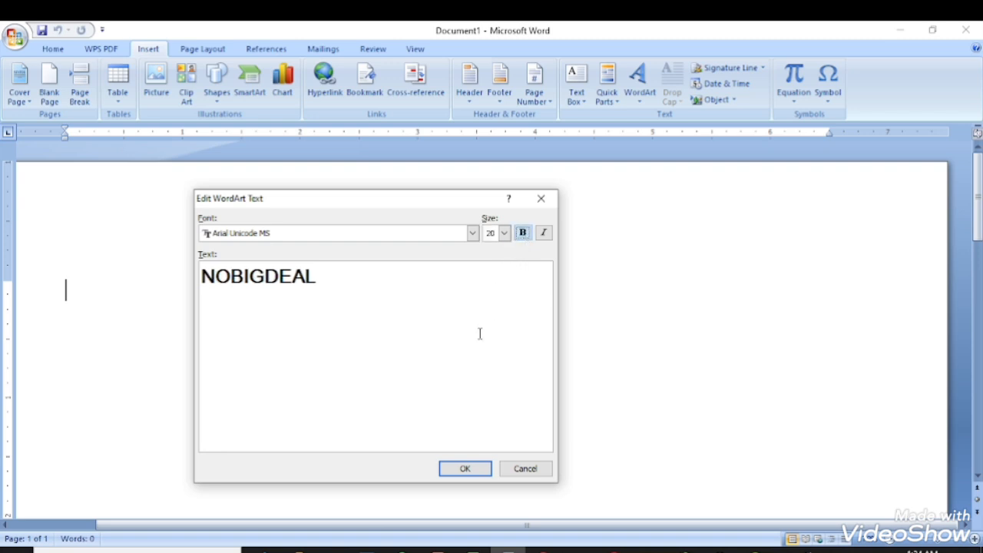
pyautogui.click(464, 469)
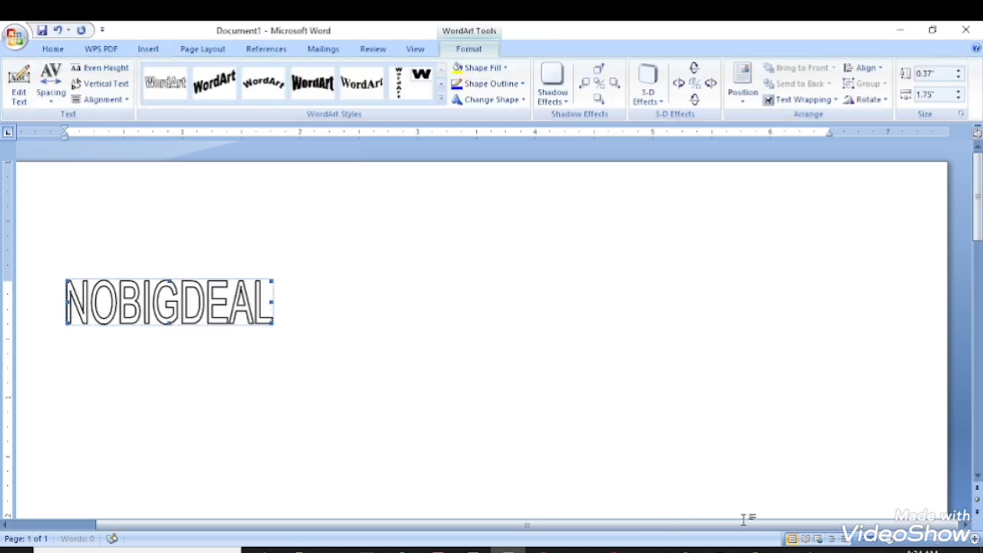
pyautogui.click(894, 541)
pyautogui.click(893, 541)
pyautogui.click(894, 540)
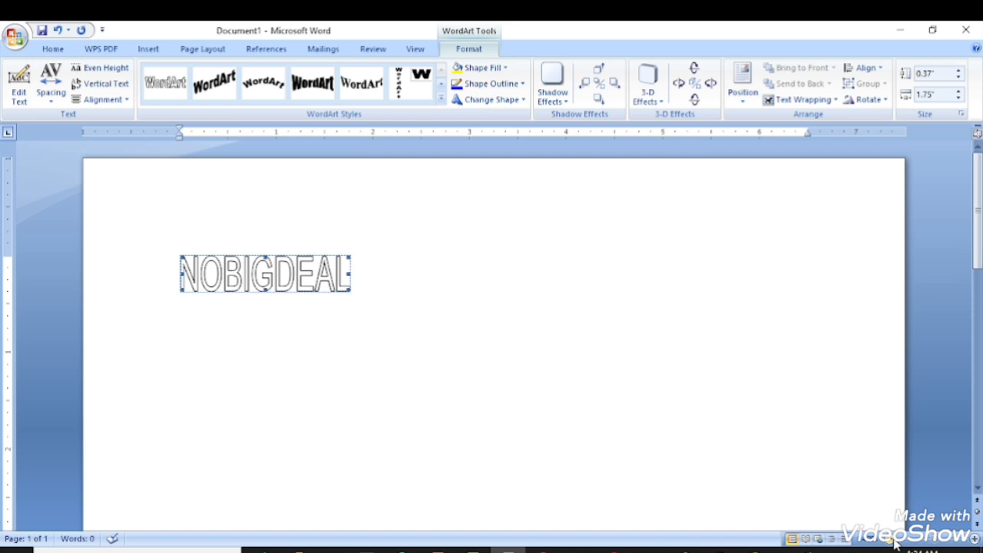
pyautogui.click(893, 541)
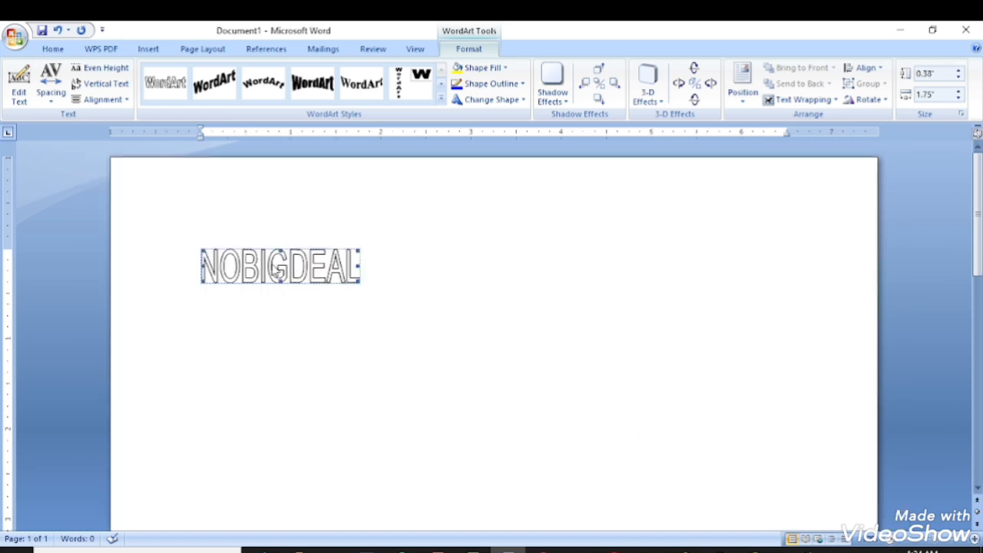
pyautogui.moveTo(396, 338); pyautogui.dragTo(429, 344)
pyautogui.click(328, 278)
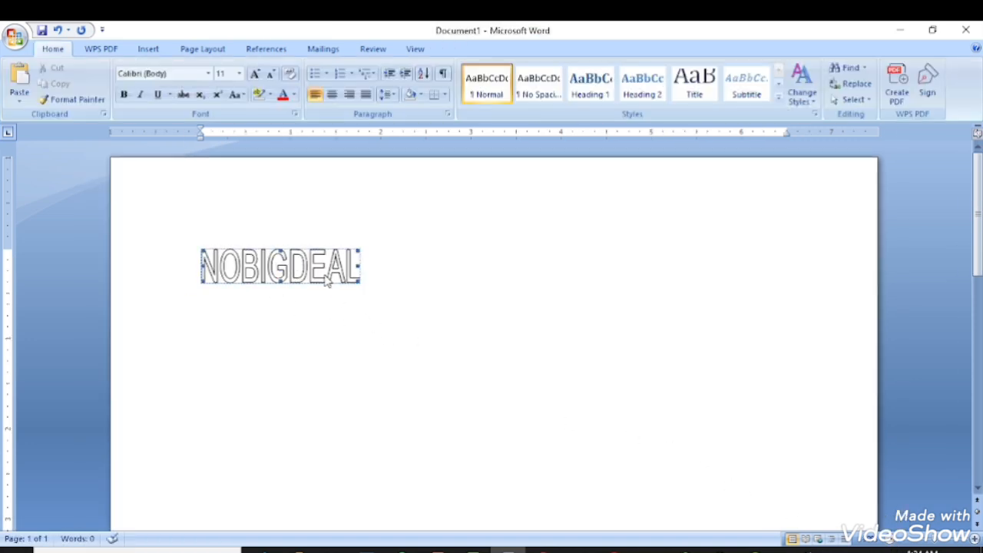
pyautogui.click(378, 322)
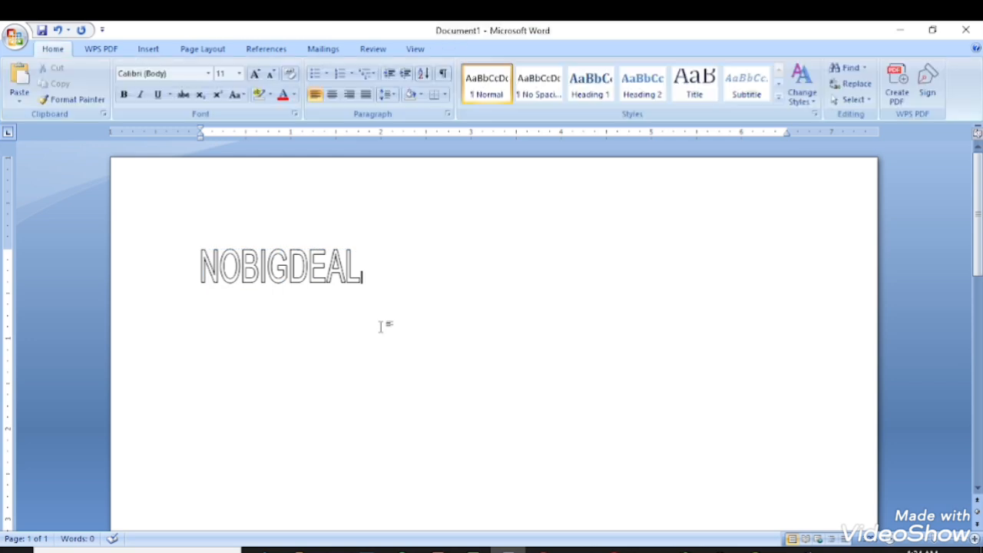
pyautogui.click(322, 278)
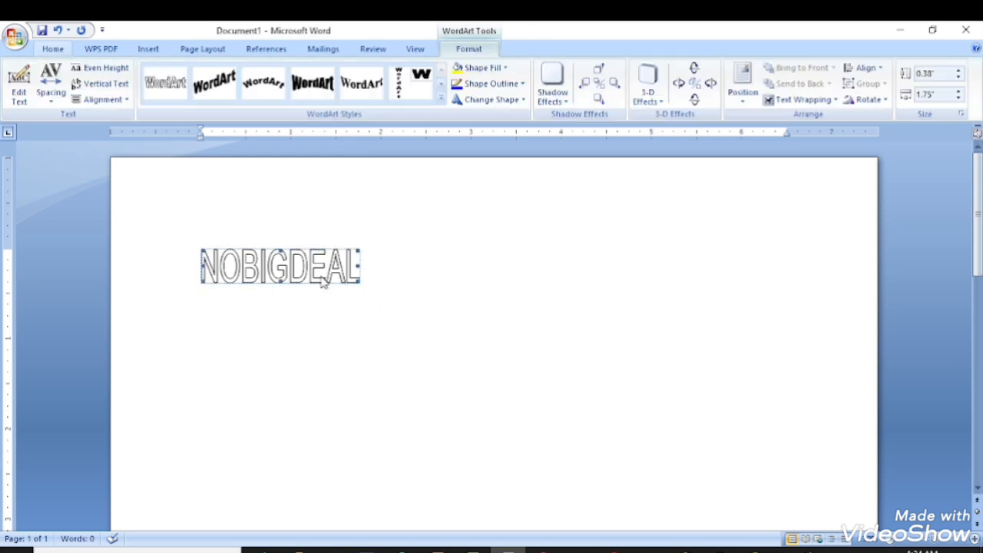
pyautogui.click(493, 245)
pyautogui.click(309, 278)
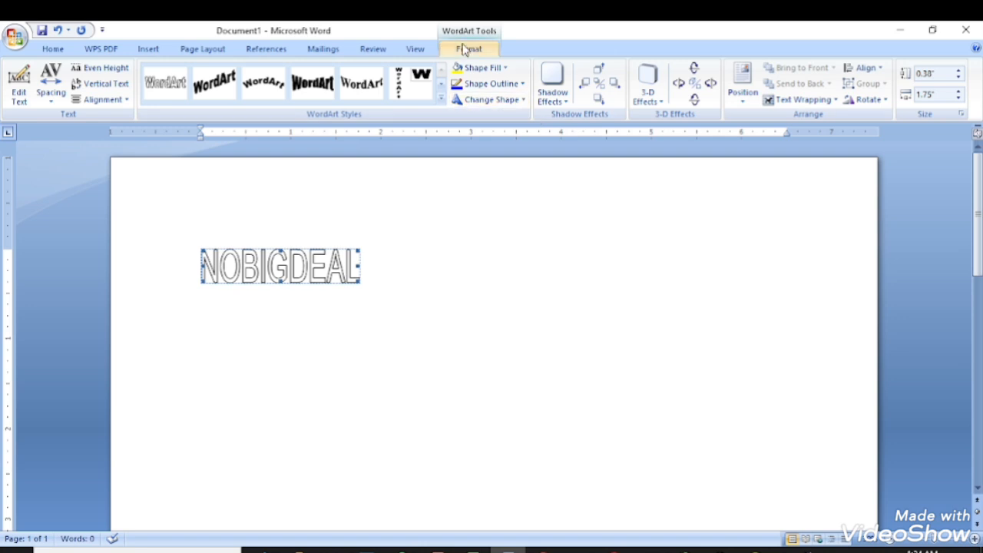
# Set the NOBIGDEAL WordArt's text wrapping to In Front of Text and reselect it.
pyautogui.click(807, 101)
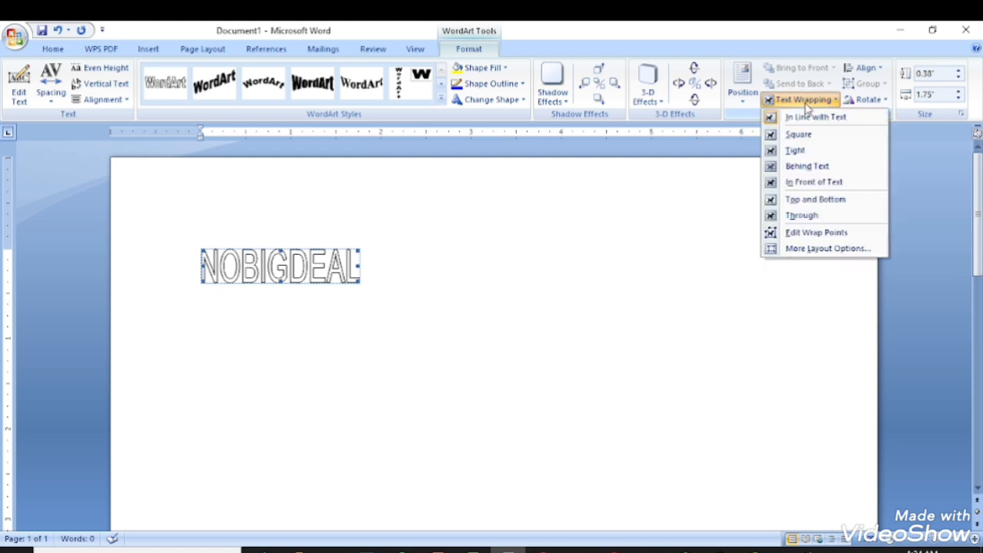
pyautogui.click(807, 101)
pyautogui.click(807, 101)
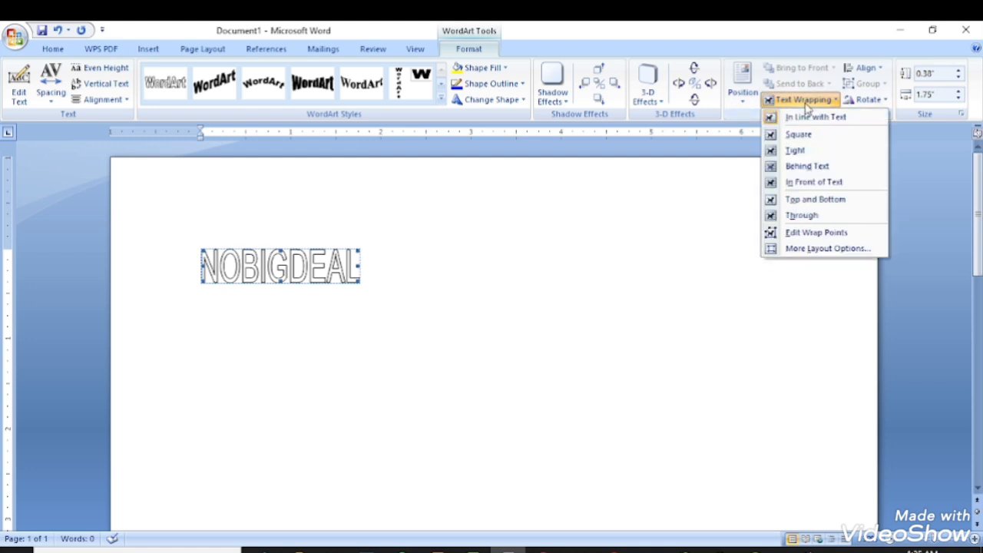
pyautogui.click(805, 184)
pyautogui.click(787, 208)
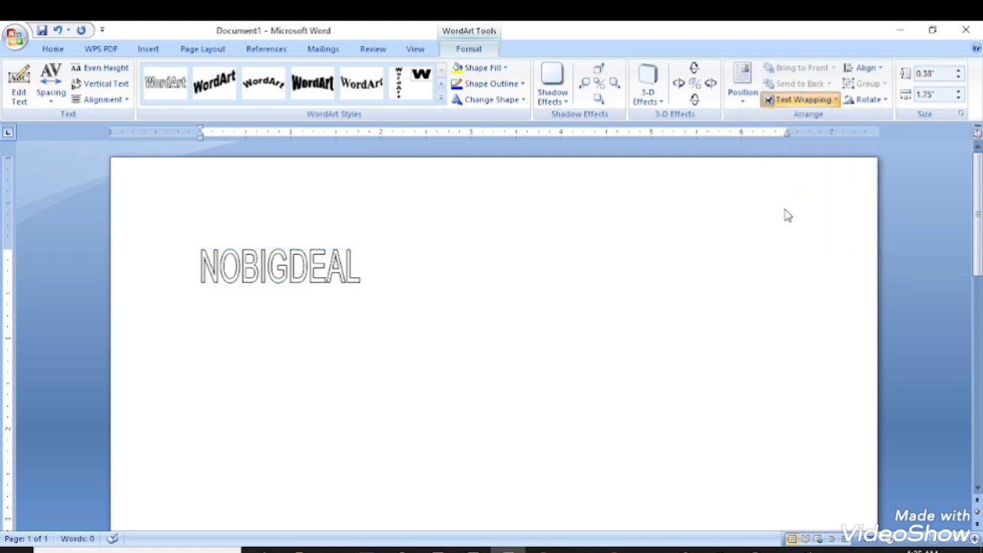
pyautogui.click(355, 283)
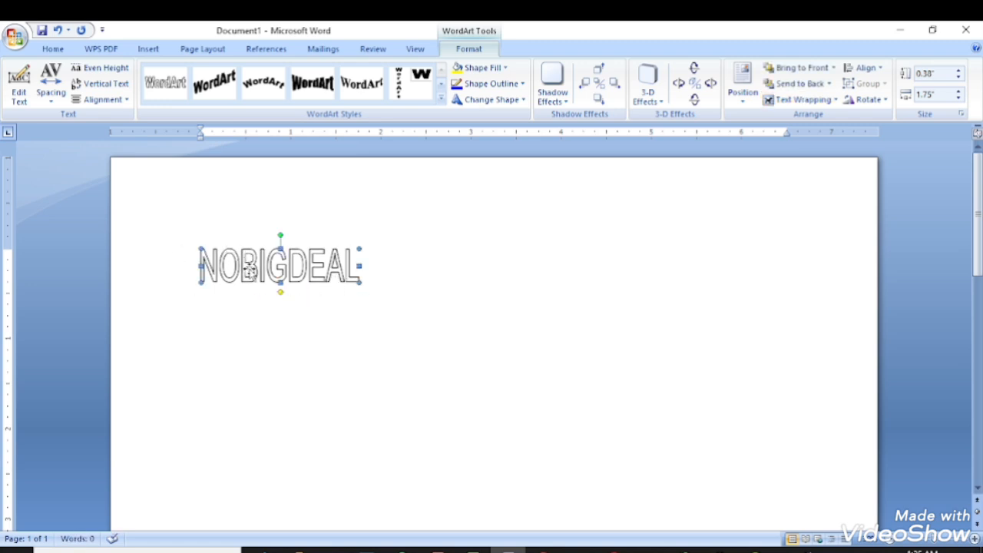
# Drag NOBIGDEAL to the top centre of the page and reapply In Front of Text wrapping.
pyautogui.moveTo(276, 273); pyautogui.dragTo(455, 187)
pyautogui.click(503, 241)
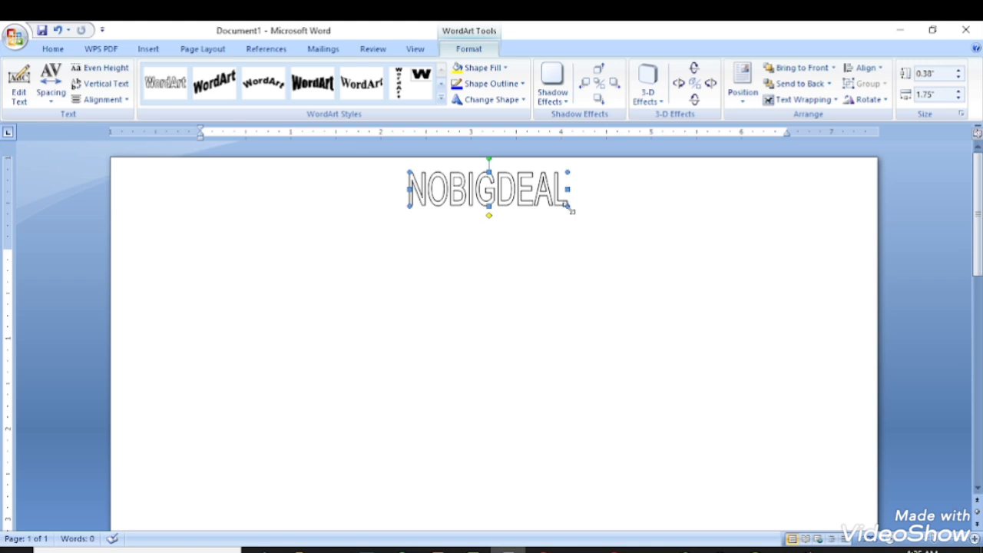
pyautogui.click(784, 100)
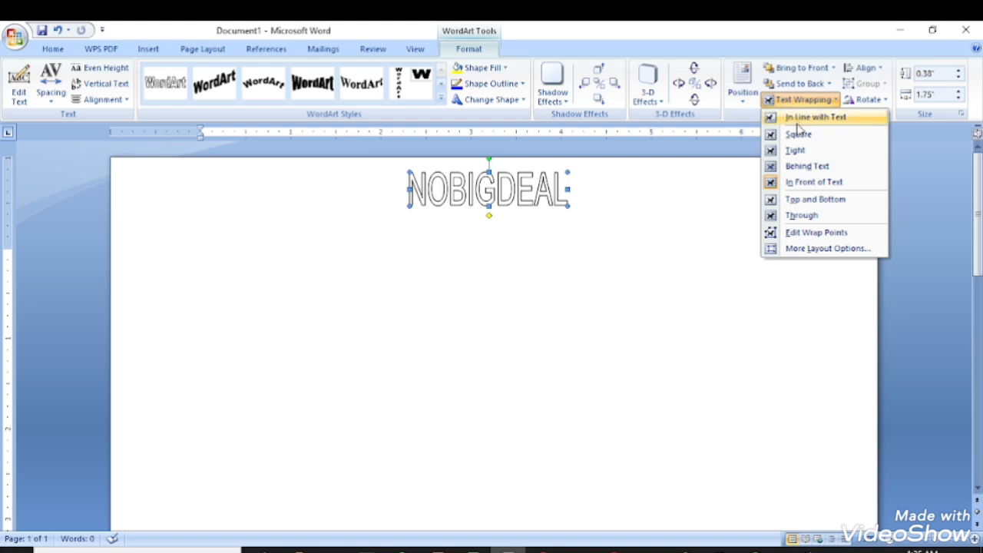
pyautogui.click(808, 182)
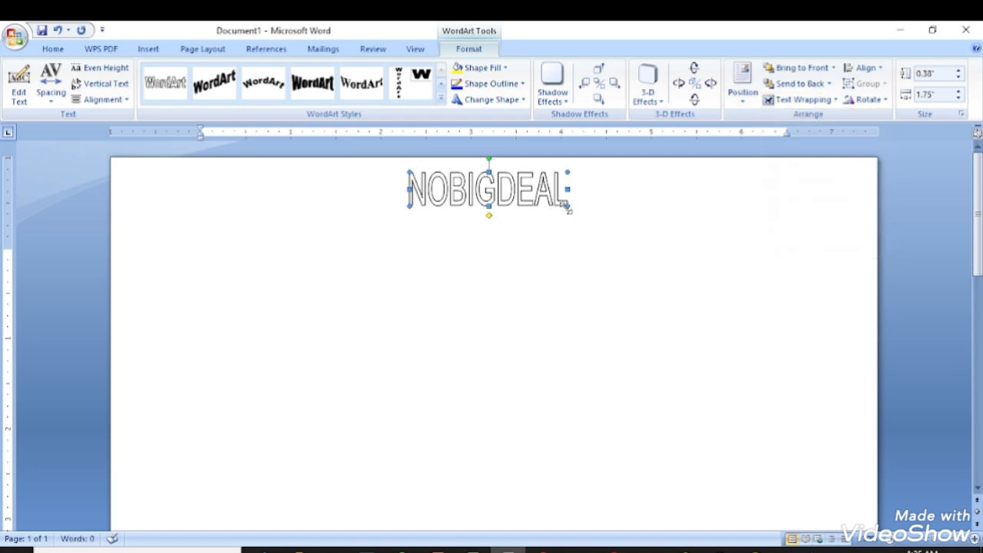
# Stretch the NOBIGDEAL WordArt taller and wider, then flatten it into a low, wide banner.
pyautogui.moveTo(567, 205); pyautogui.dragTo(572, 206)
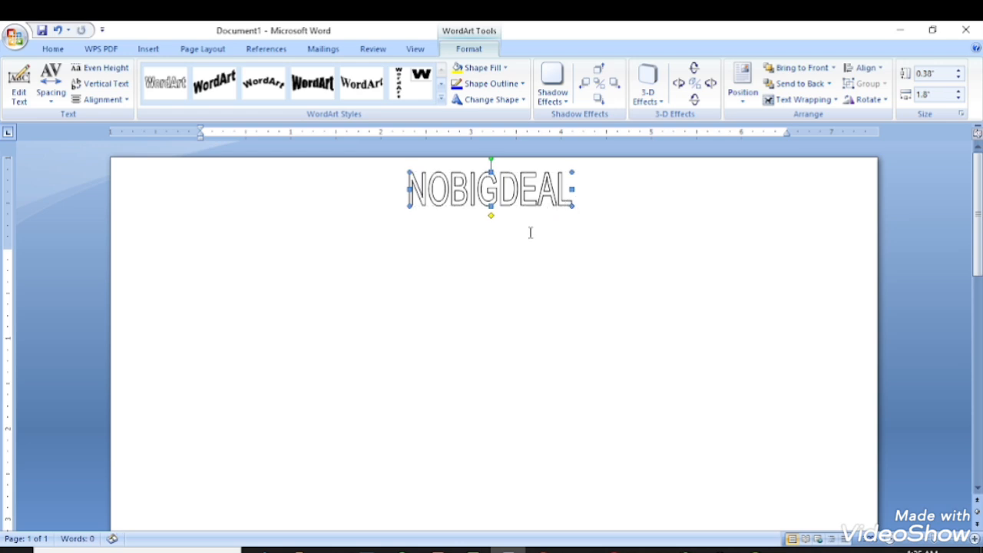
pyautogui.click(531, 241)
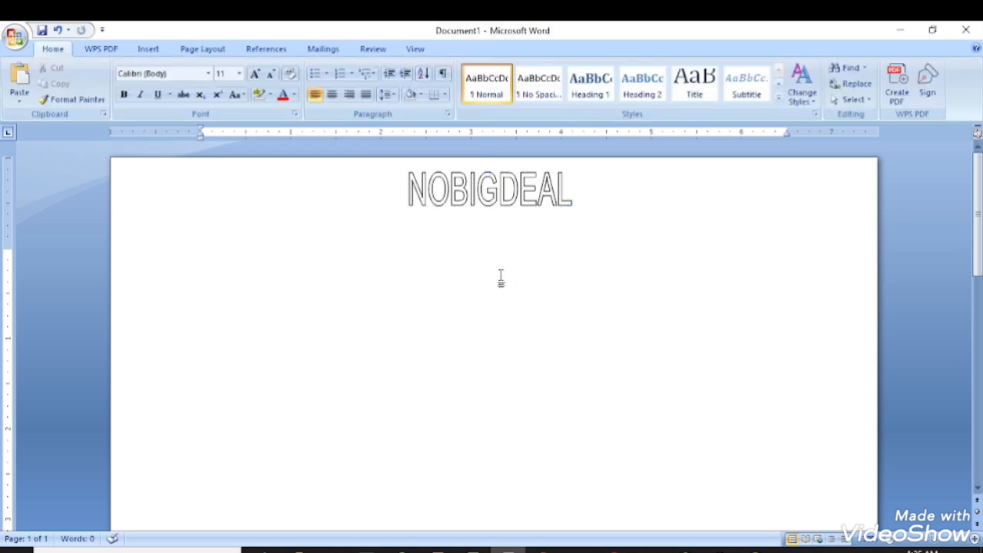
pyautogui.click(487, 195)
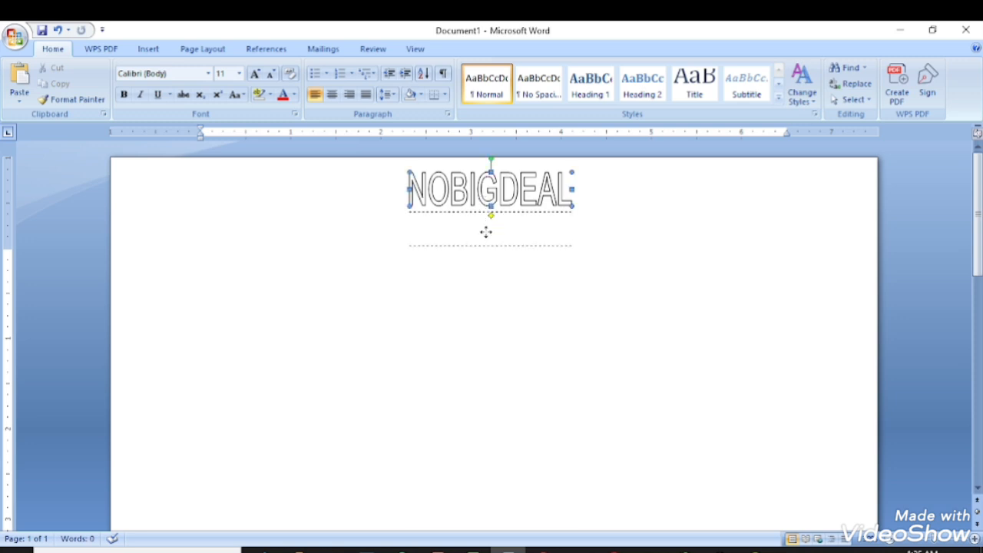
pyautogui.click(485, 193)
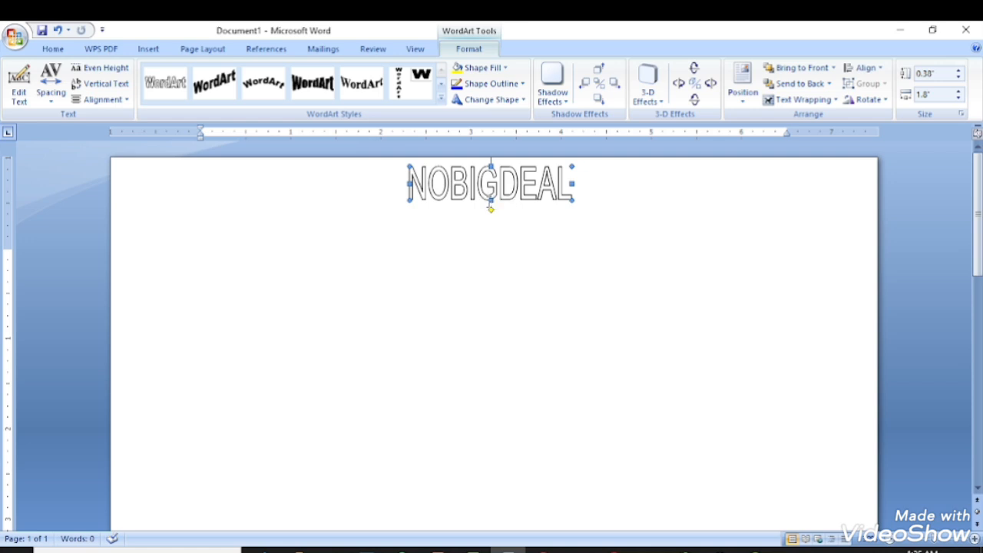
pyautogui.moveTo(490, 204)
pyautogui.mouseDown()
pyautogui.moveTo(490, 269)
pyautogui.moveTo(491, 196)
pyautogui.mouseUp()
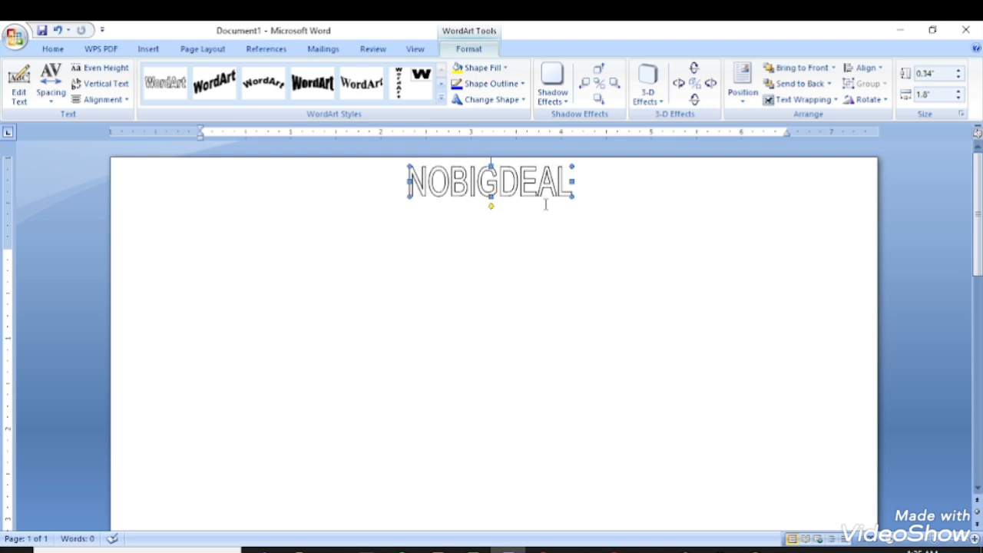
pyautogui.moveTo(573, 198); pyautogui.dragTo(700, 268)
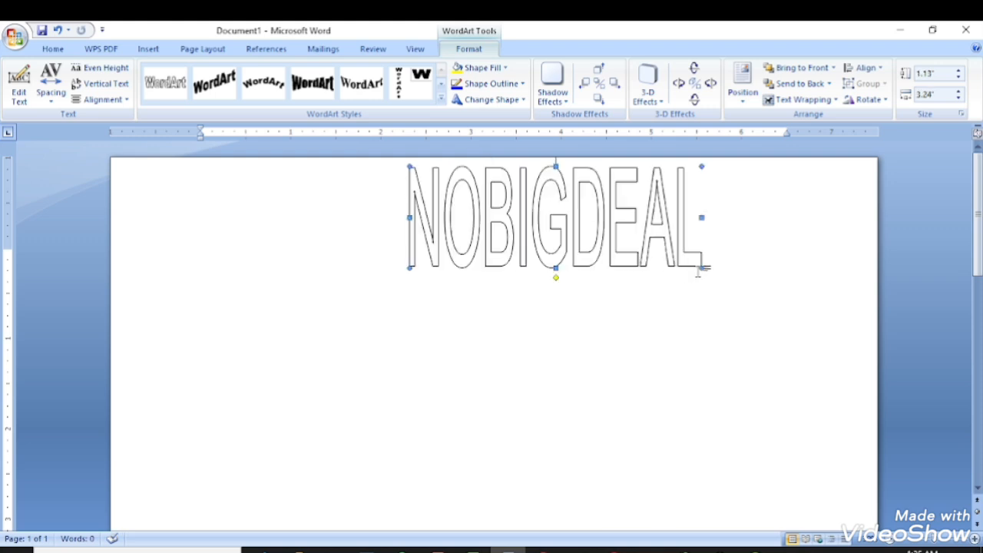
pyautogui.moveTo(700, 216); pyautogui.dragTo(816, 215)
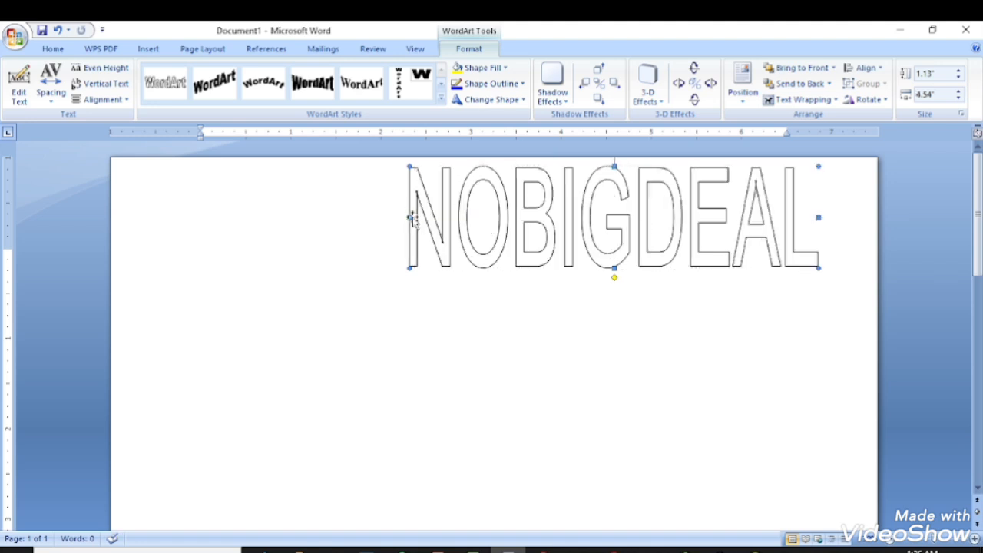
pyautogui.moveTo(409, 217); pyautogui.dragTo(127, 222)
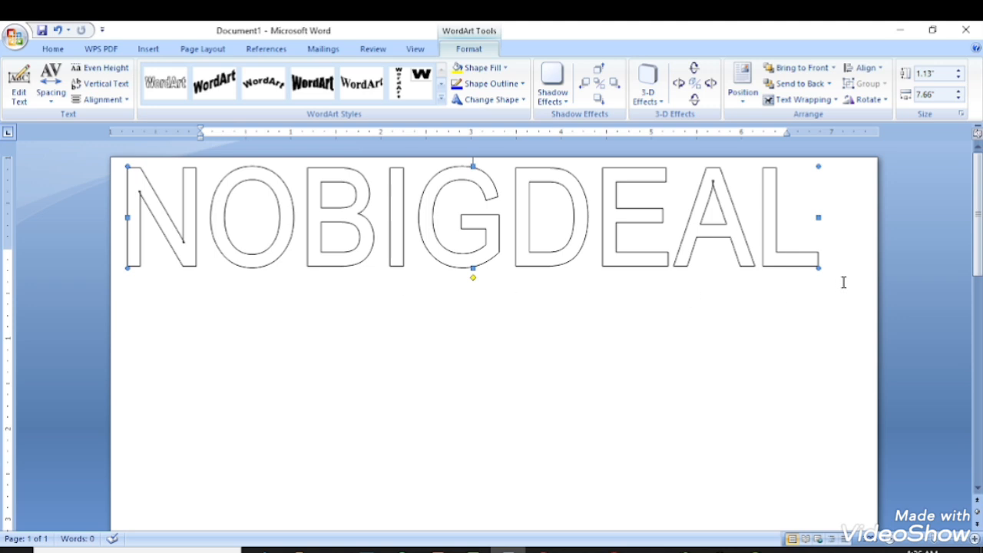
pyautogui.moveTo(821, 268); pyautogui.dragTo(714, 195)
# Narrow the WordArt to about 2.9" by 0.27" and centre it at the page top.
pyautogui.moveTo(538, 188); pyautogui.dragTo(626, 199)
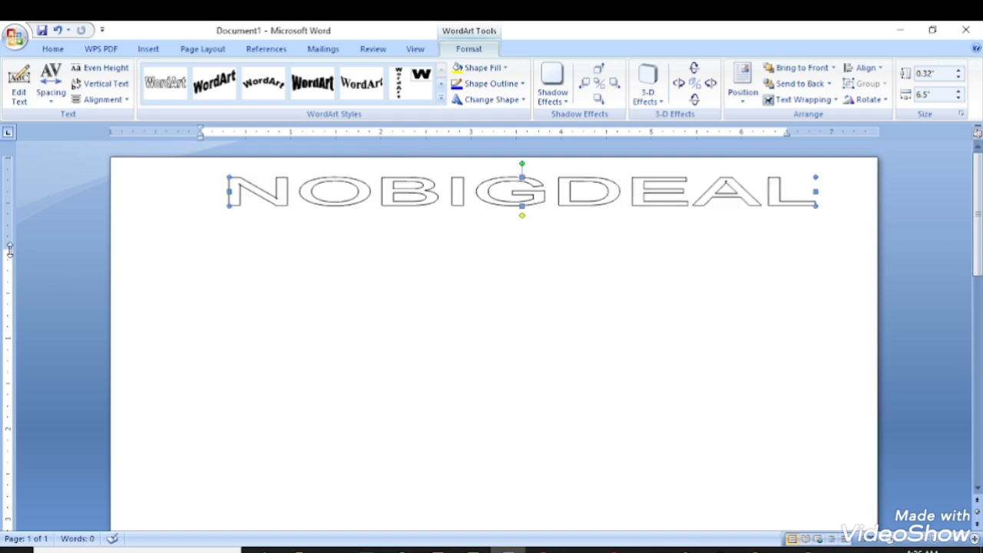
pyautogui.moveTo(9, 248); pyautogui.dragTo(10, 250)
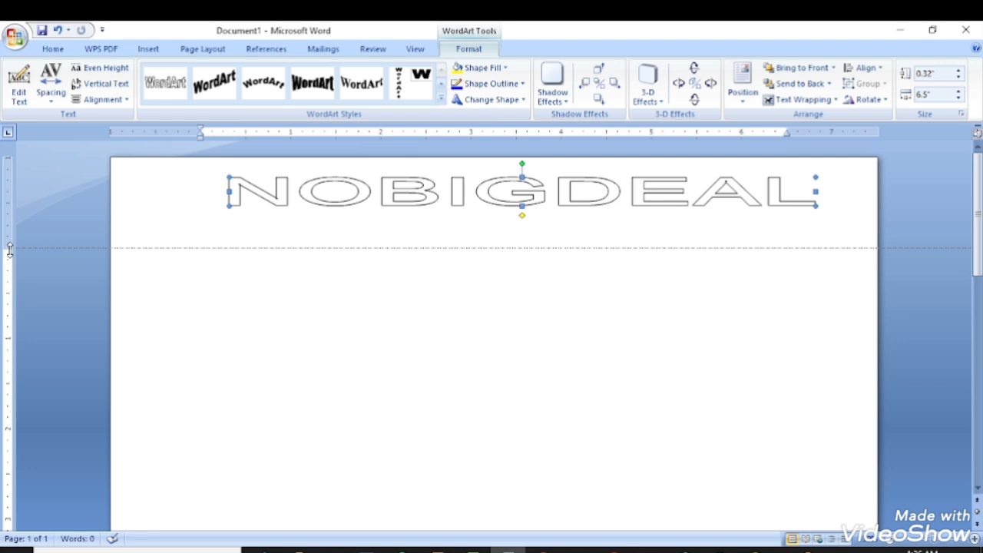
pyautogui.moveTo(10, 248); pyautogui.dragTo(9, 249)
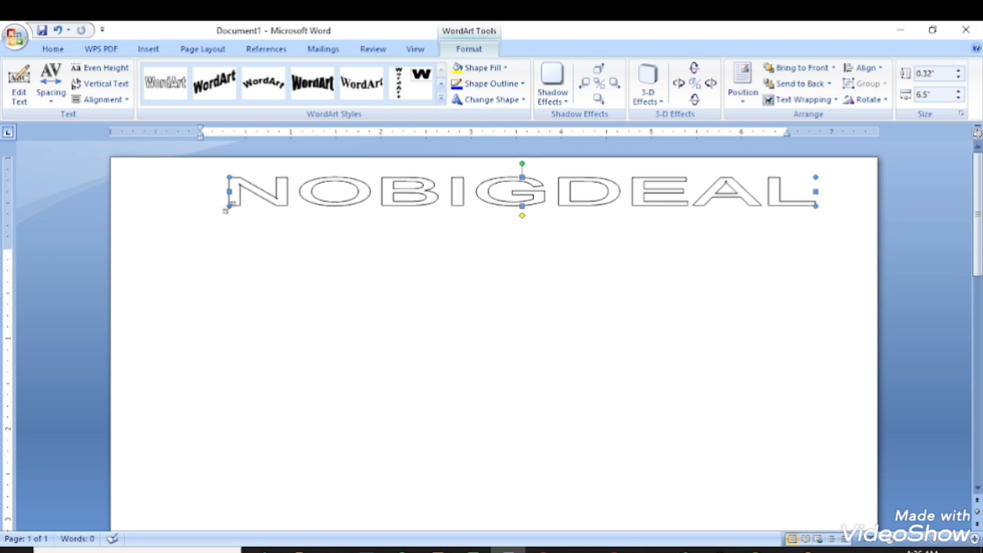
pyautogui.moveTo(228, 206); pyautogui.dragTo(390, 207)
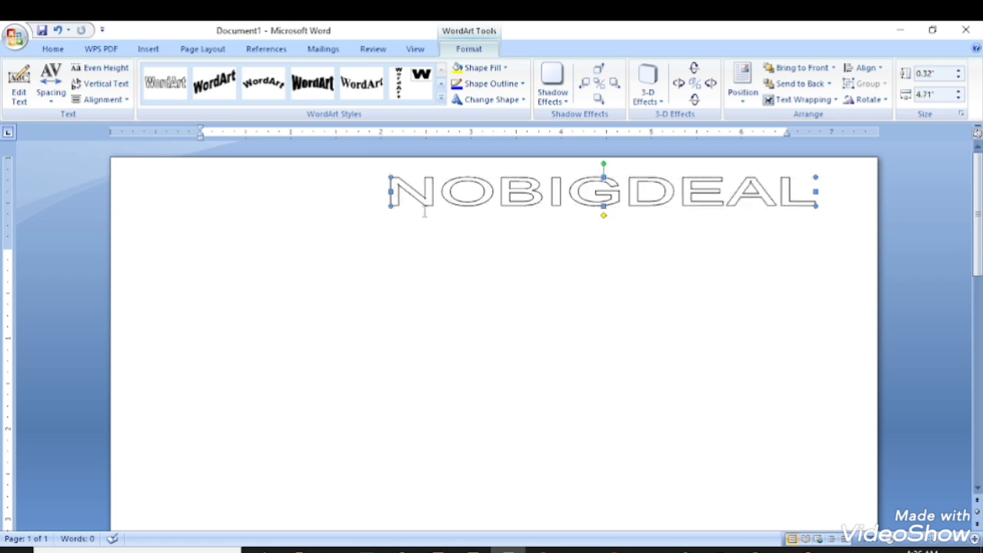
pyautogui.moveTo(816, 206); pyautogui.dragTo(654, 202)
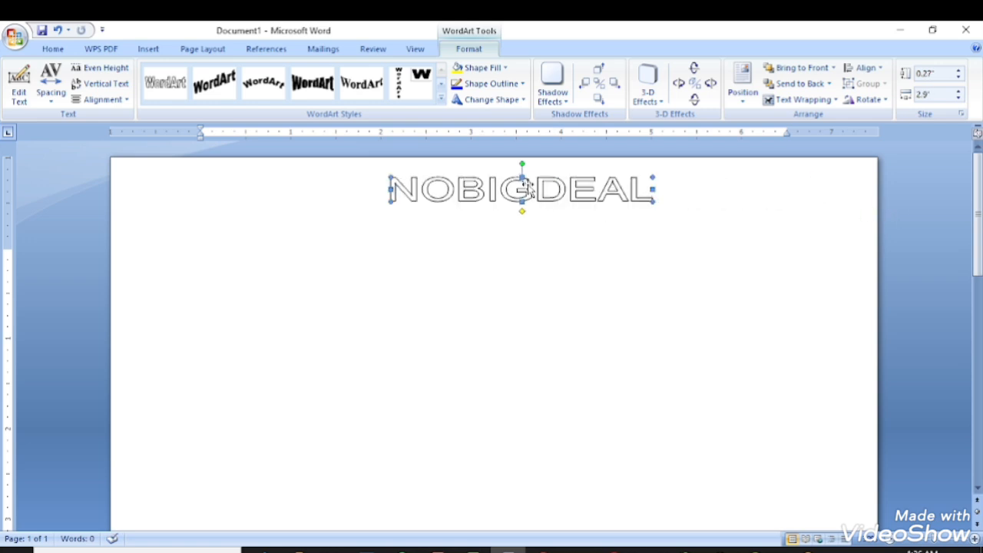
pyautogui.moveTo(529, 191); pyautogui.dragTo(513, 192)
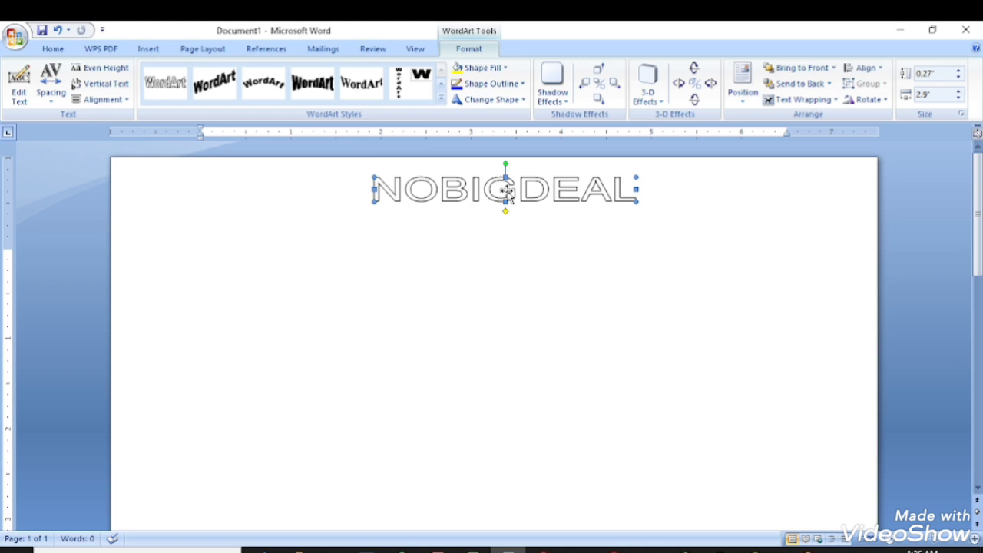
# Give NOBIGDEAL a dark blue fill and 2¼ pt outline, then stretch it to 4.47" by 0.38".
pyautogui.click(482, 68)
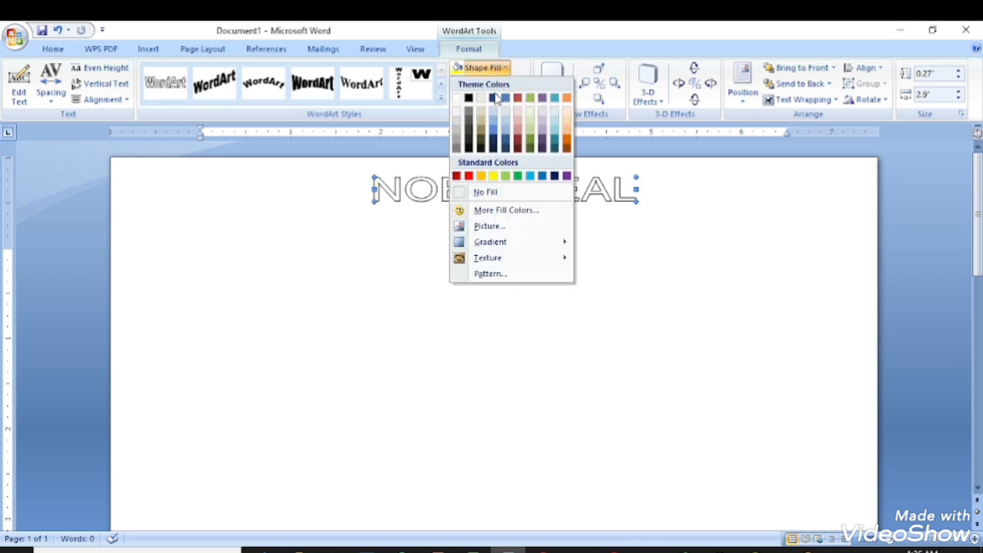
pyautogui.click(494, 99)
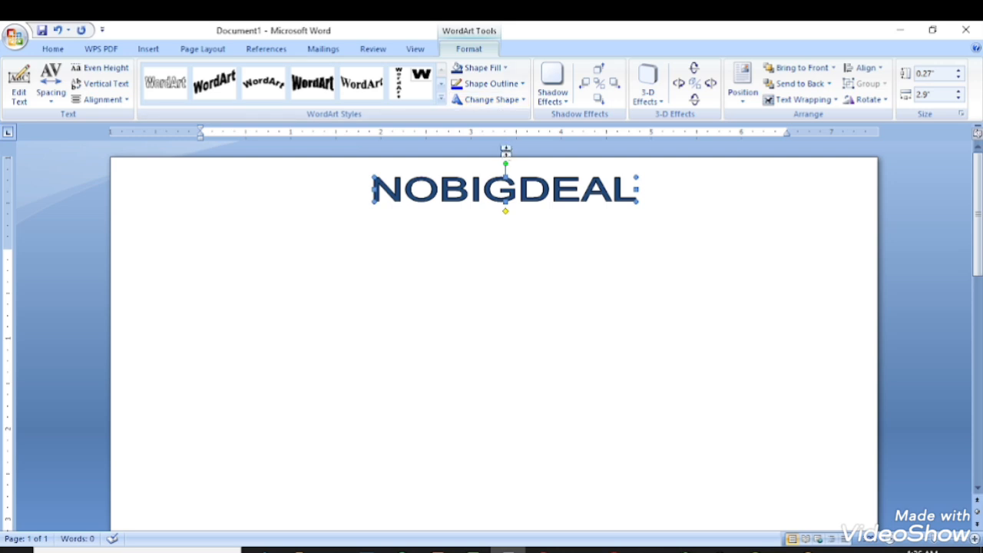
pyautogui.click(495, 86)
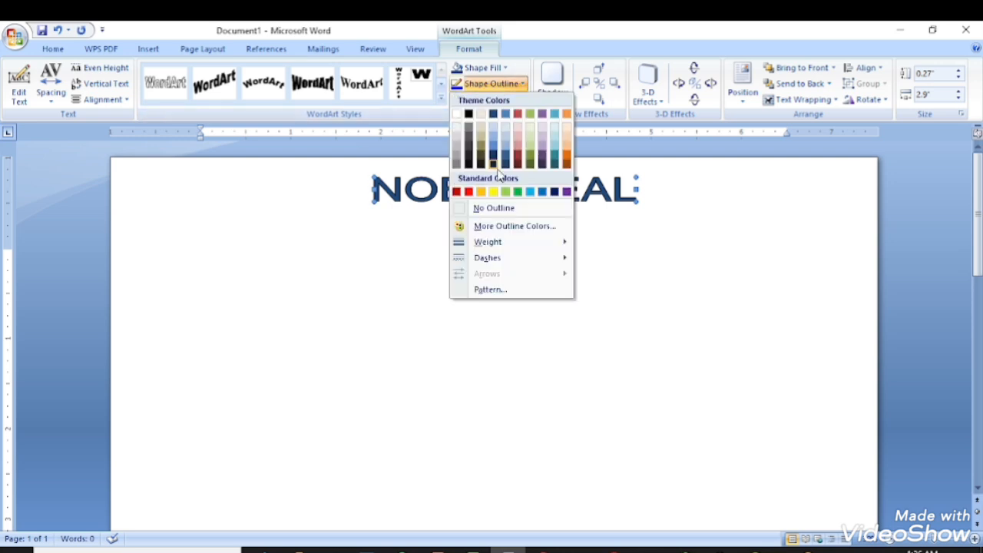
pyautogui.moveTo(561, 244)
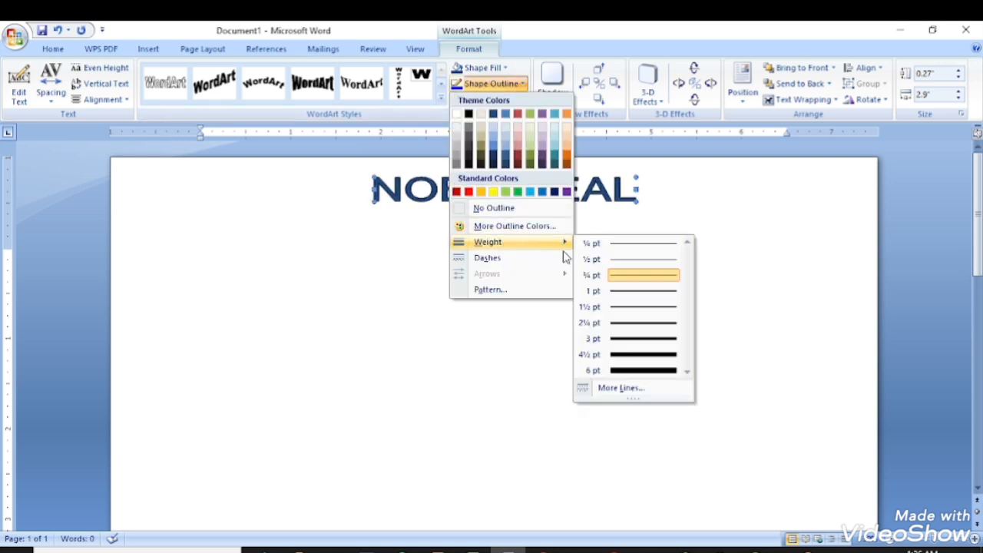
pyautogui.click(658, 331)
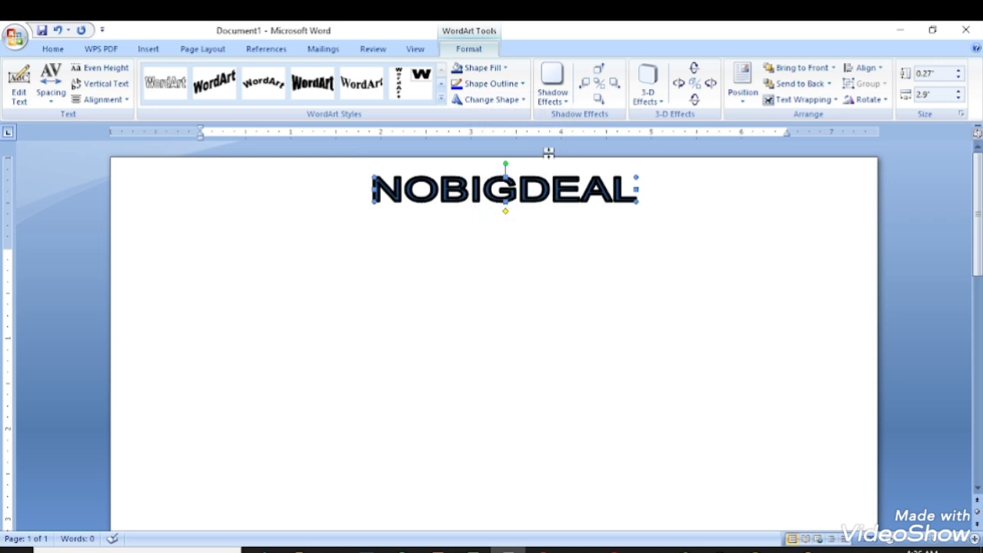
pyautogui.moveTo(634, 200); pyautogui.dragTo(729, 212)
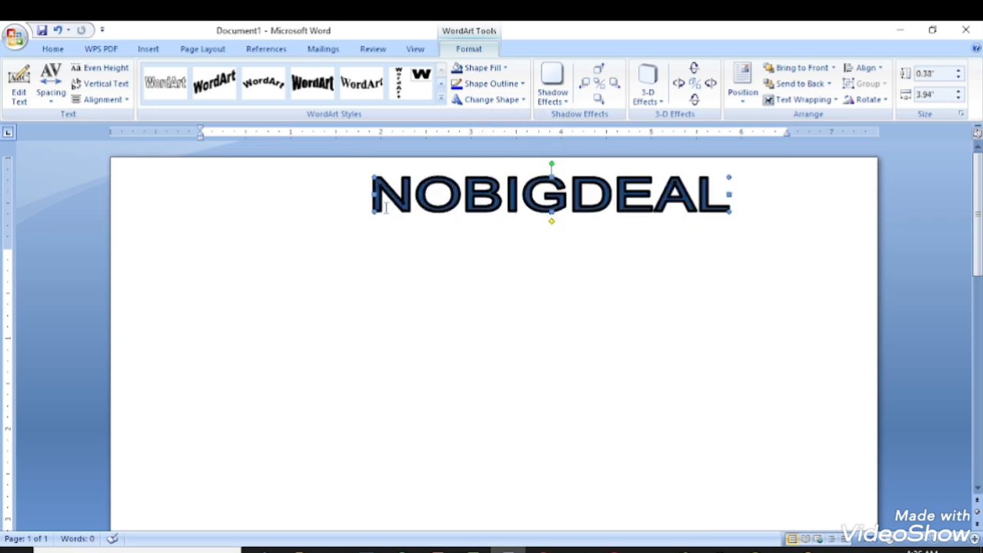
pyautogui.moveTo(373, 212); pyautogui.dragTo(326, 213)
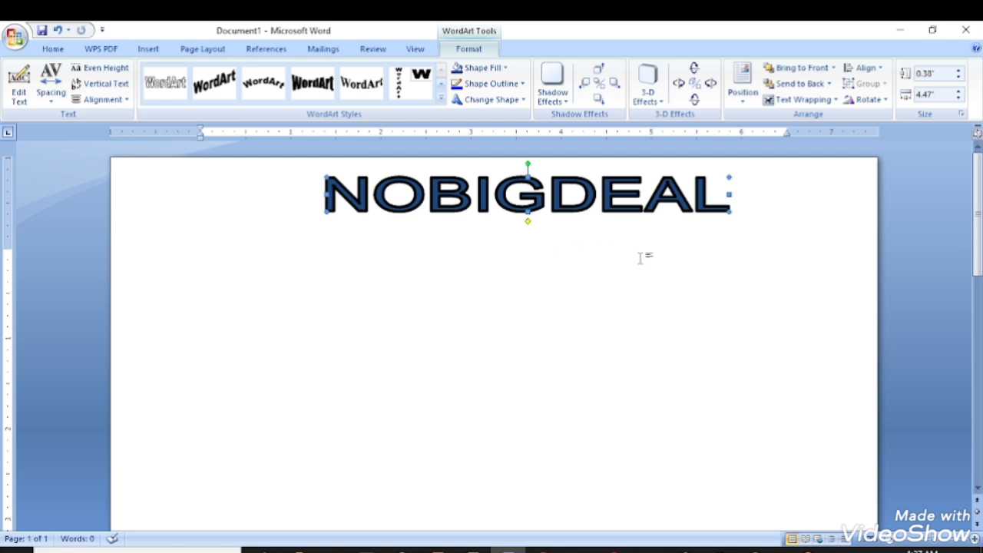
# Draw a No Symbol shape just to the left of the NOBIGDEAL heading.
pyautogui.click(150, 49)
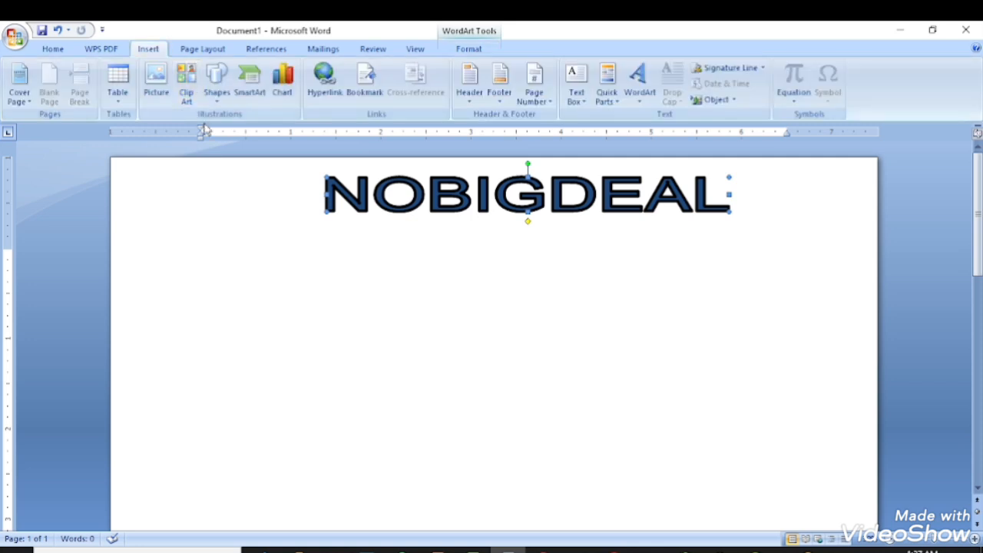
pyautogui.click(217, 84)
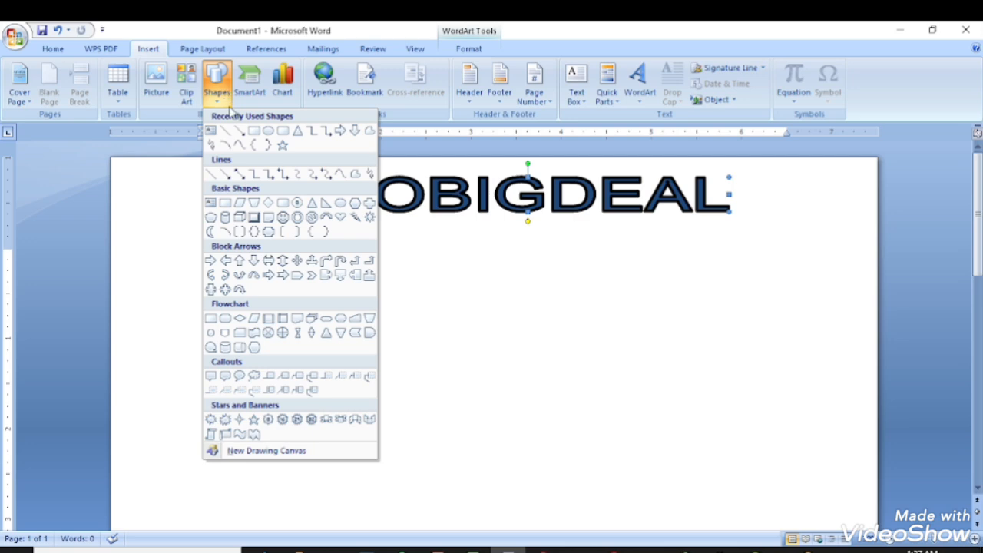
pyautogui.click(313, 218)
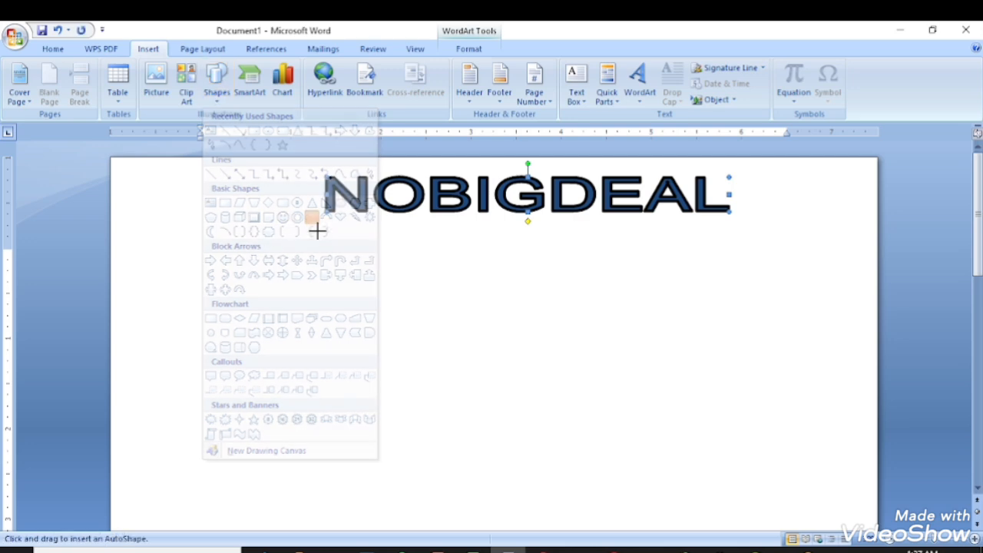
pyautogui.moveTo(190, 177); pyautogui.dragTo(258, 247)
pyautogui.moveTo(227, 215); pyautogui.dragTo(214, 201)
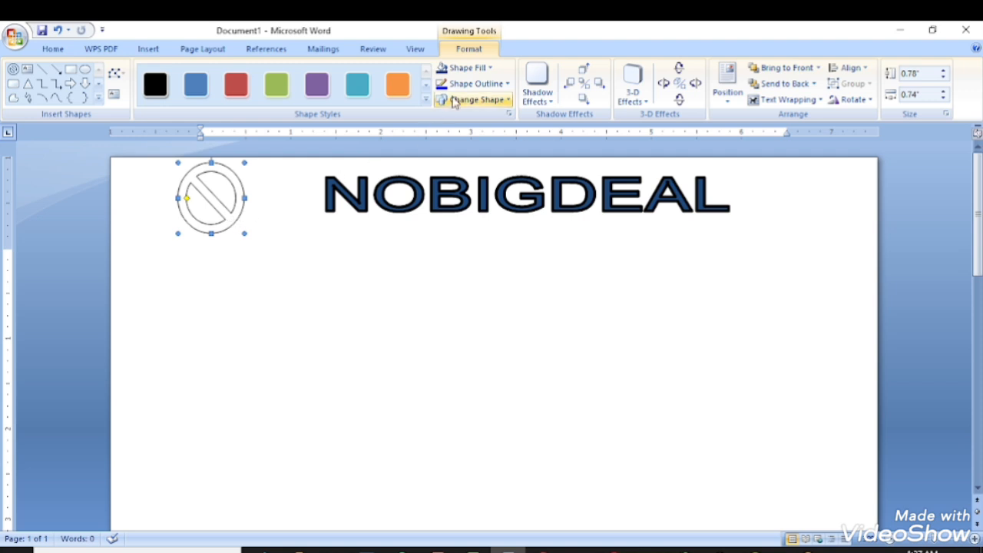
# Fill the no-symbol logo blue and give it a 1½ pt outline.
pyautogui.click(490, 69)
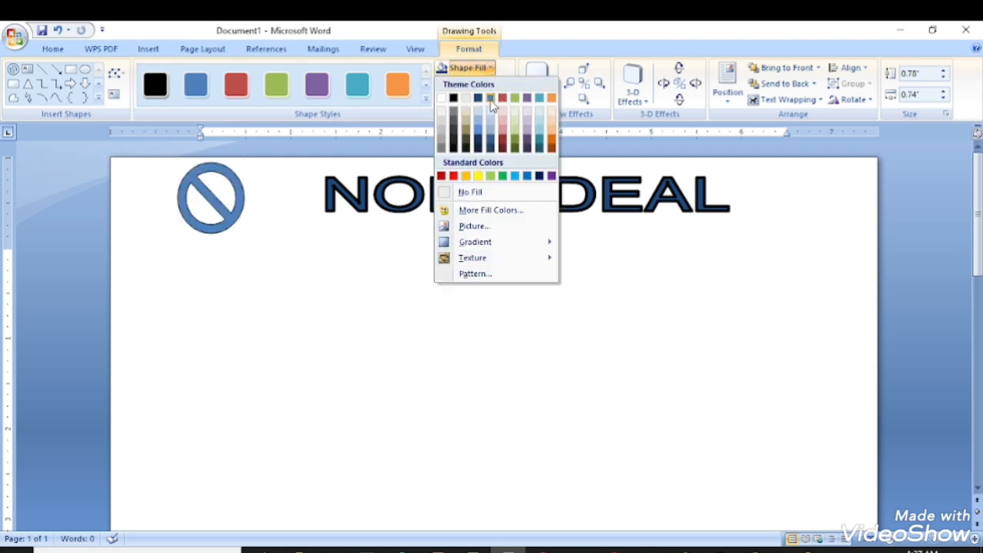
pyautogui.click(490, 135)
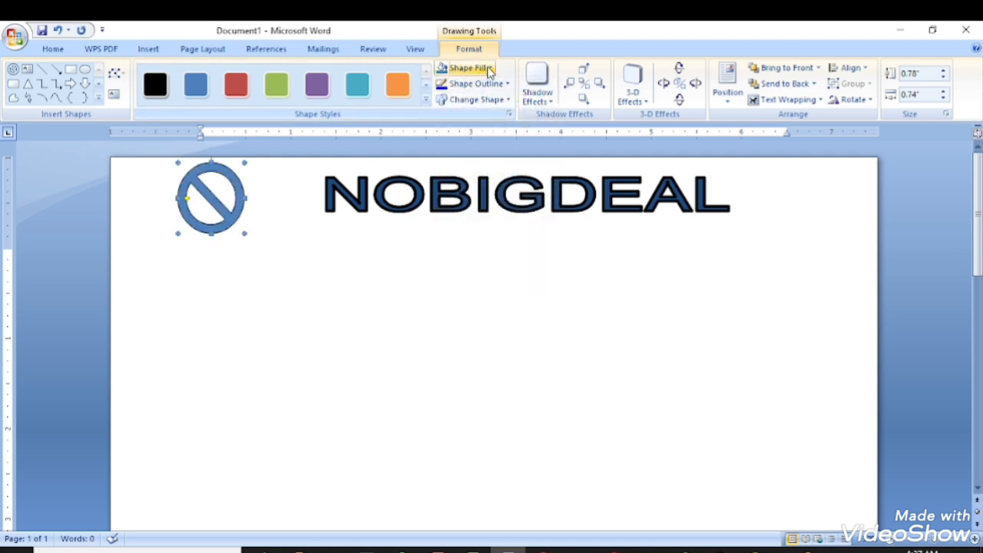
pyautogui.click(490, 68)
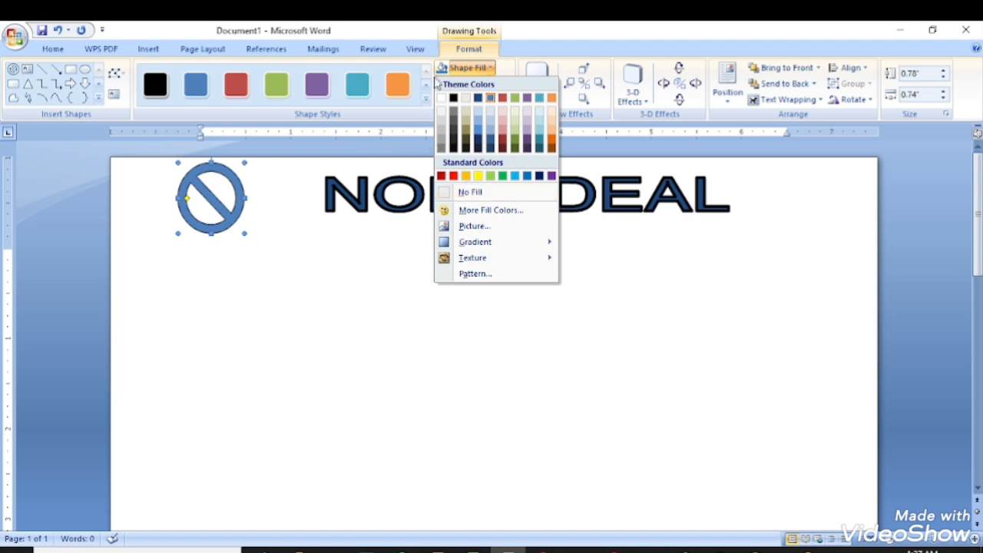
pyautogui.click(465, 67)
pyautogui.click(476, 85)
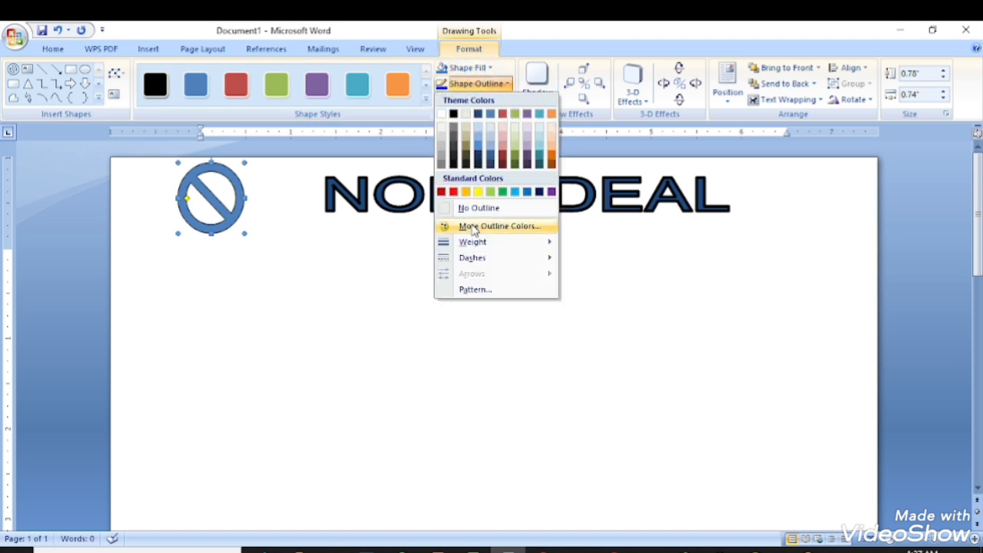
pyautogui.moveTo(491, 245)
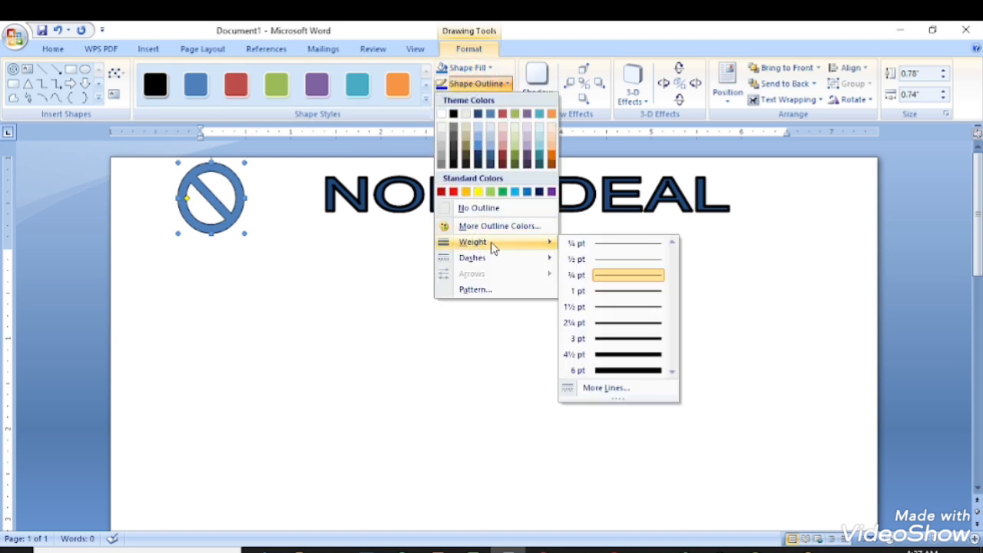
pyautogui.click(607, 307)
pyautogui.click(389, 275)
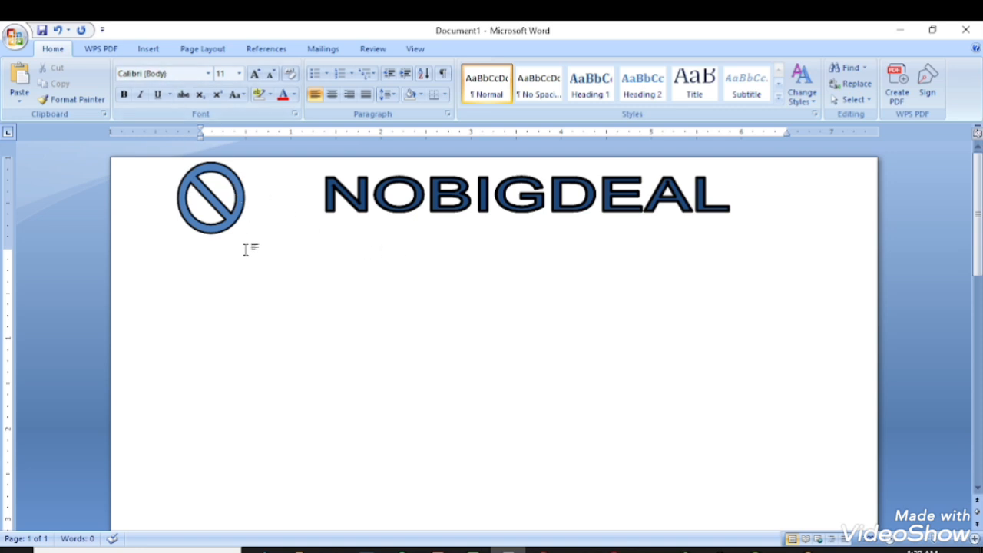
# Remove the stray typed letters and draw a 7.91" by 1.02" text box under the heading.
pyautogui.write('HGHG')
pyautogui.press('BackSpace')
pyautogui.press('BackSpace')
pyautogui.press('BackSpace')
pyautogui.press('BackSpace')
pyautogui.press('BackSpace')
pyautogui.click(149, 49)
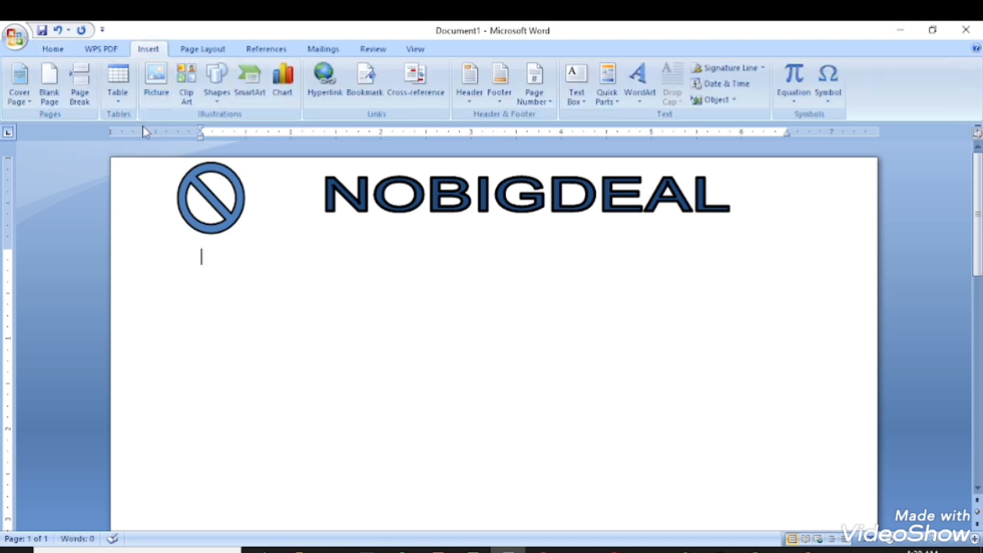
pyautogui.click(218, 105)
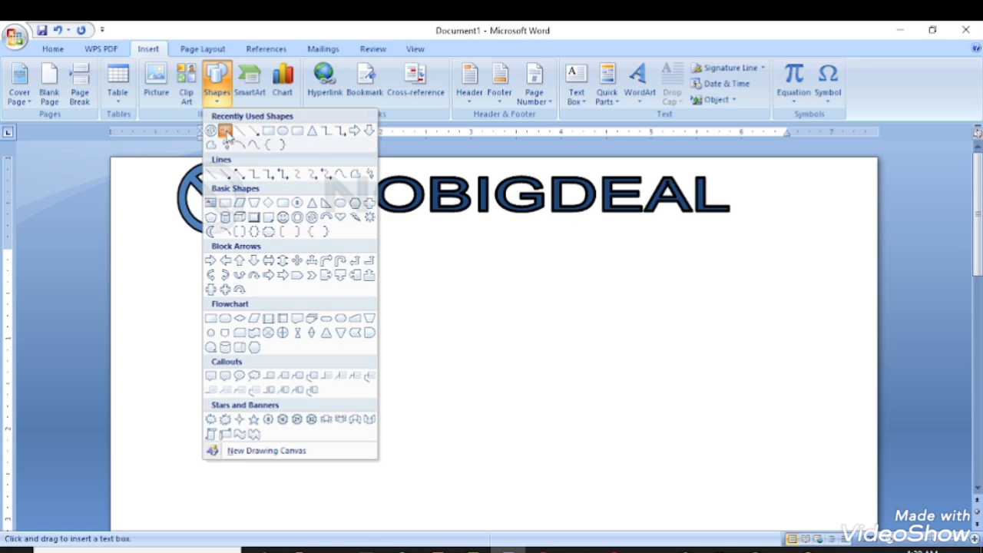
pyautogui.click(225, 132)
pyautogui.moveTo(152, 224); pyautogui.dragTo(867, 322)
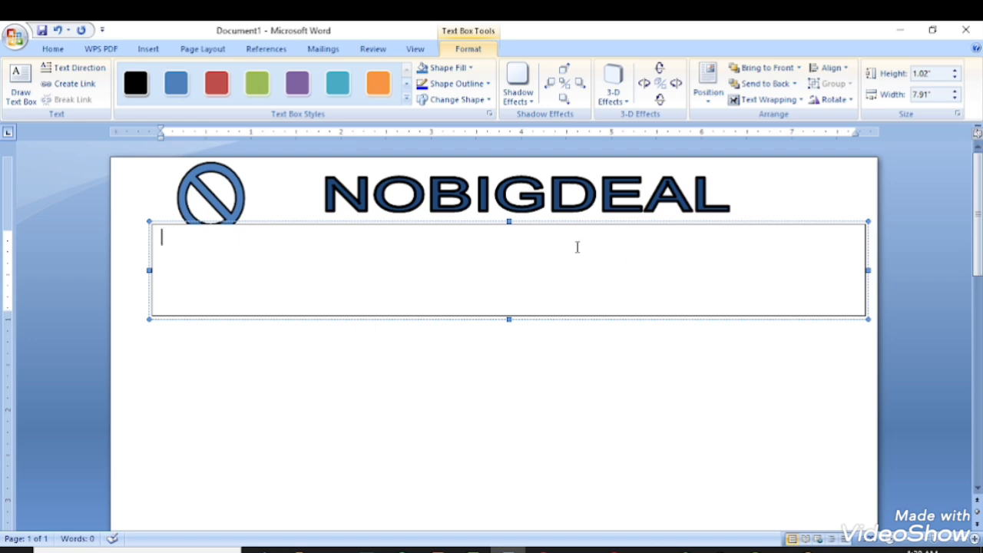
pyautogui.click(561, 221)
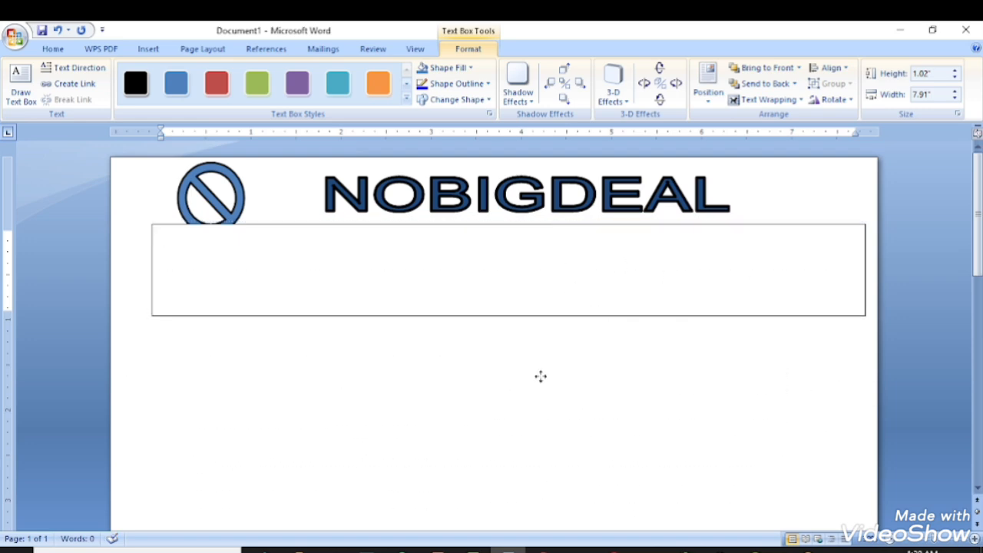
# Move the text box up under the heading and set its fill to No Fill.
pyautogui.moveTo(541, 377); pyautogui.dragTo(593, 219)
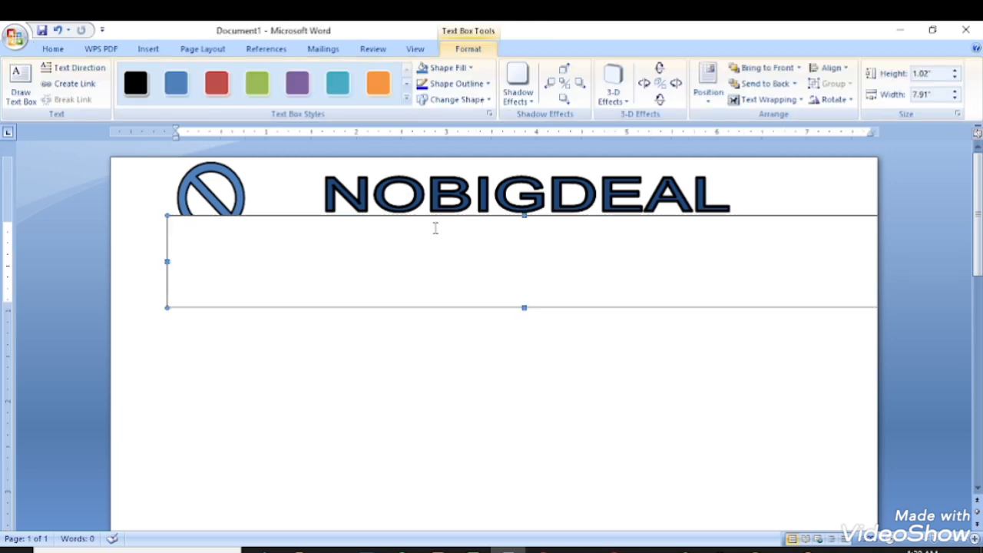
pyautogui.moveTo(435, 217); pyautogui.dragTo(434, 194)
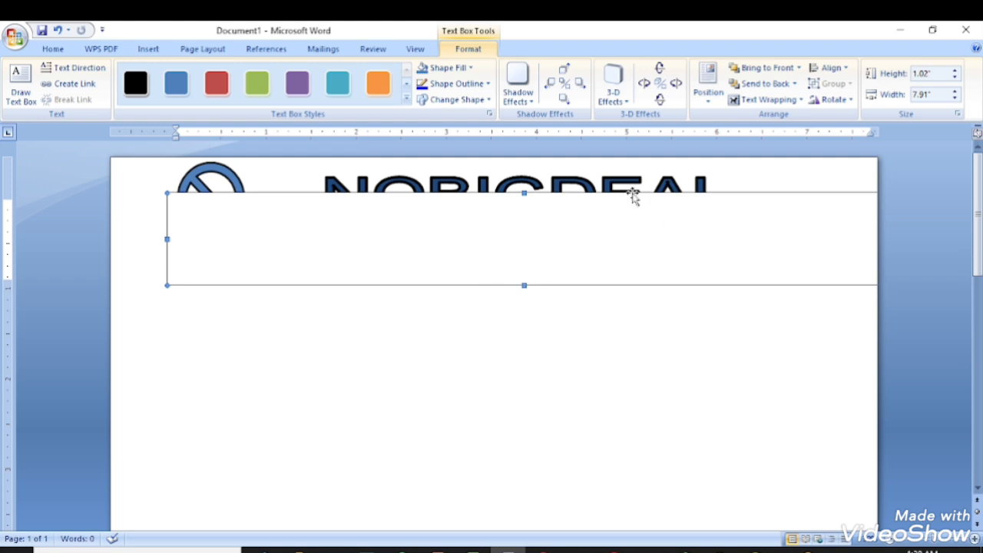
pyautogui.moveTo(620, 195); pyautogui.dragTo(599, 198)
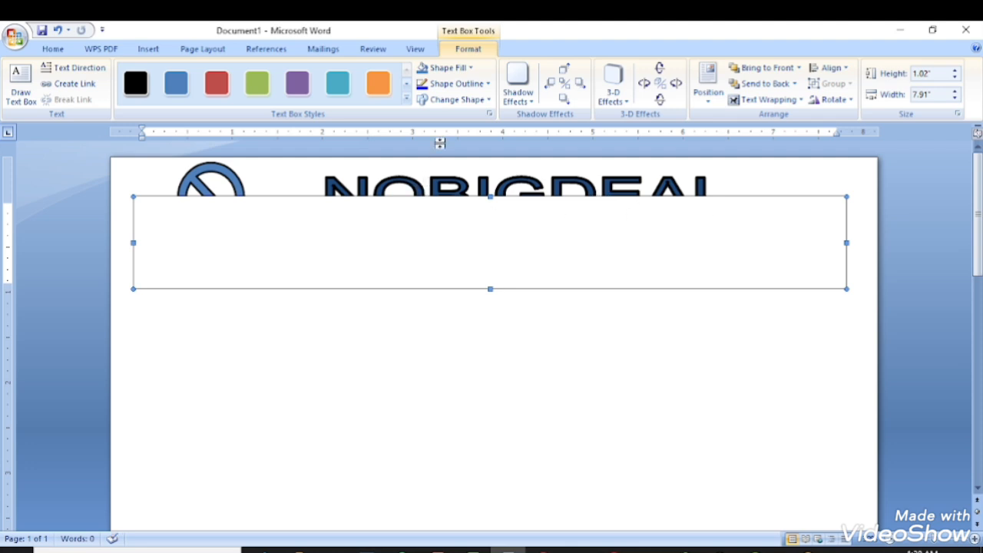
pyautogui.click(454, 72)
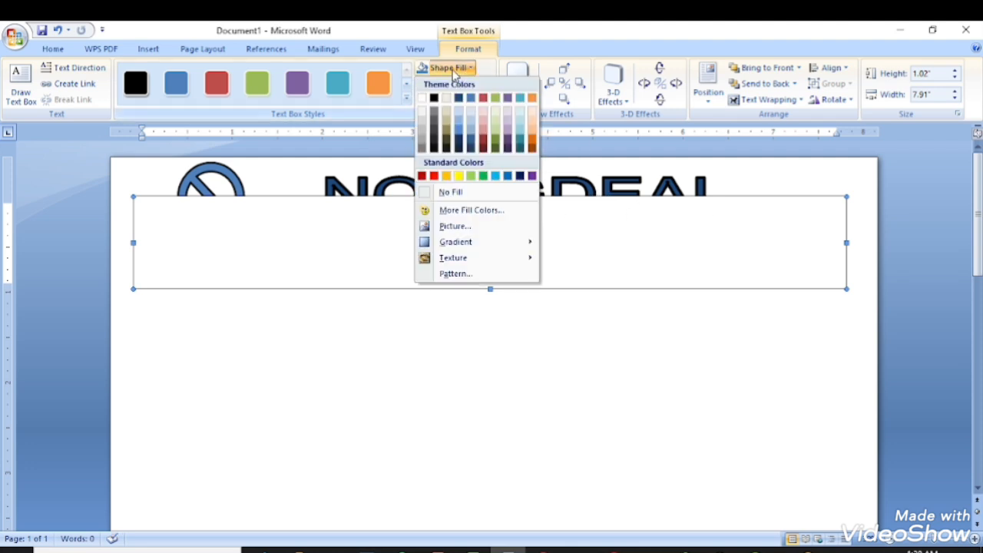
pyautogui.click(449, 194)
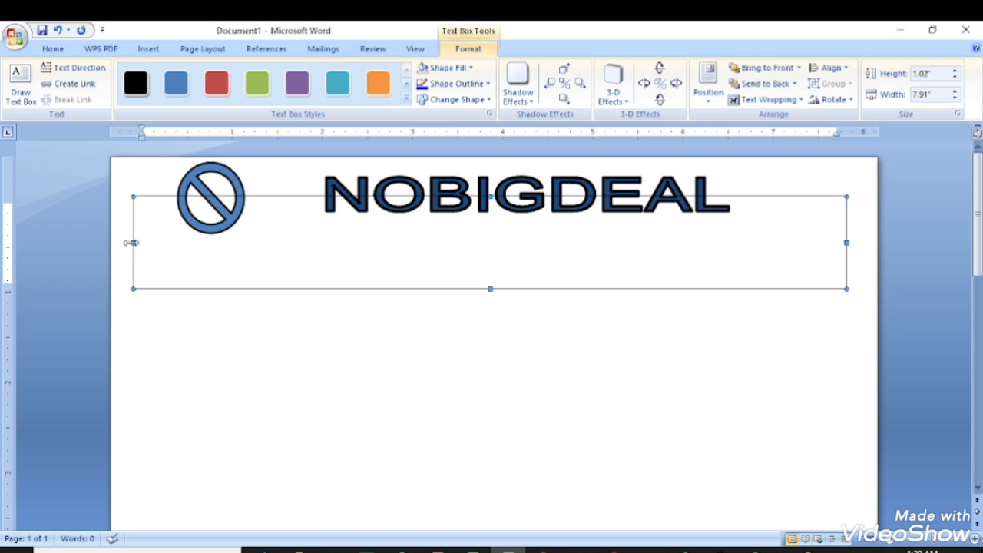
# Narrow the text box to 5.12" to clear the logo and settle it under NOBIGDEAL.
pyautogui.moveTo(133, 242); pyautogui.dragTo(282, 242)
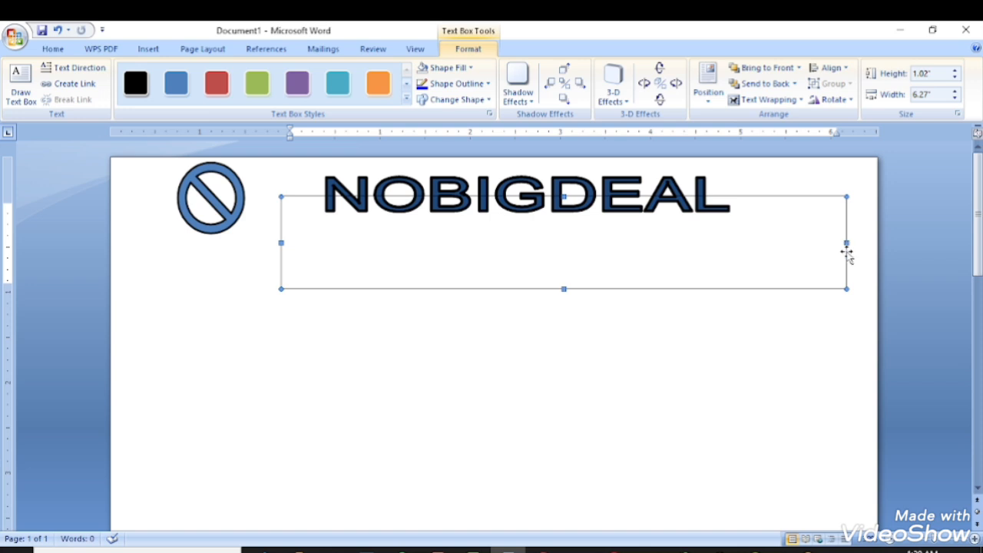
pyautogui.moveTo(845, 243); pyautogui.dragTo(743, 243)
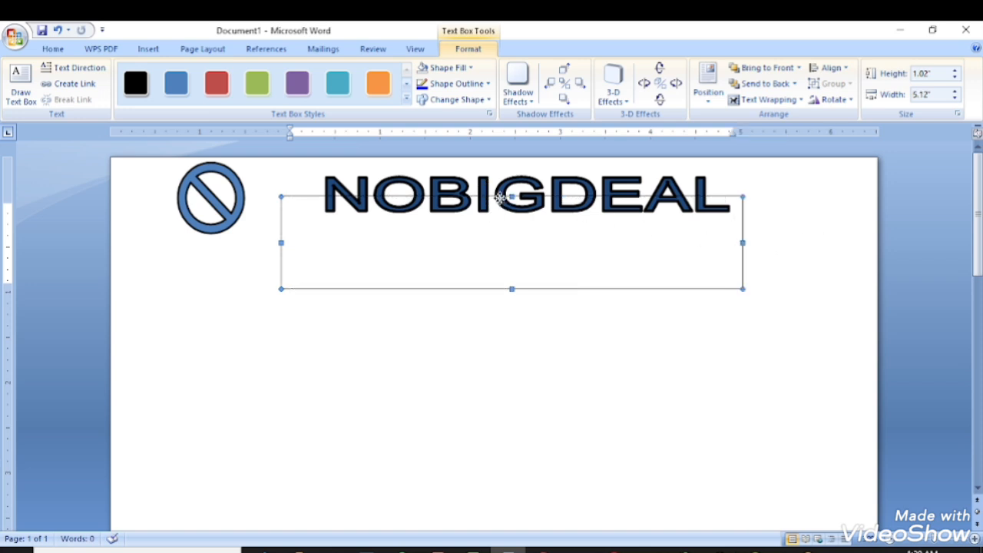
pyautogui.click(361, 202)
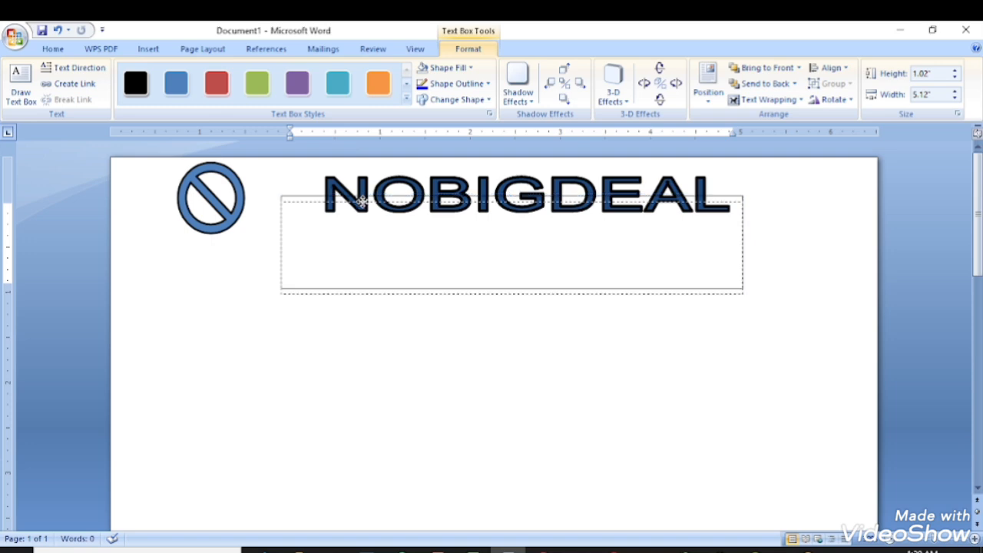
pyautogui.moveTo(359, 204); pyautogui.dragTo(364, 214)
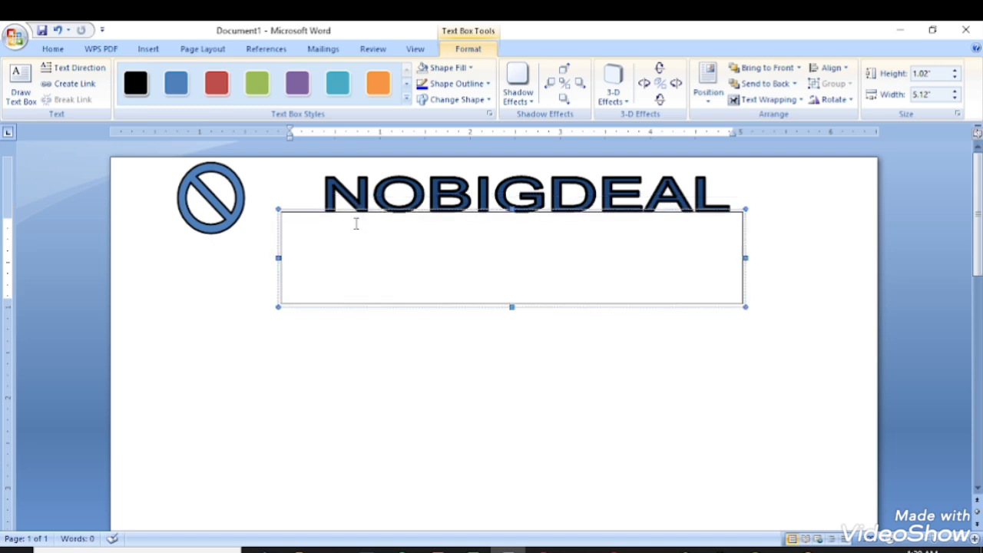
# Type 'ADDRESS:' followed by the company's street address and state, correcting the misspelled street word.
pyautogui.write('ADDRESS:')
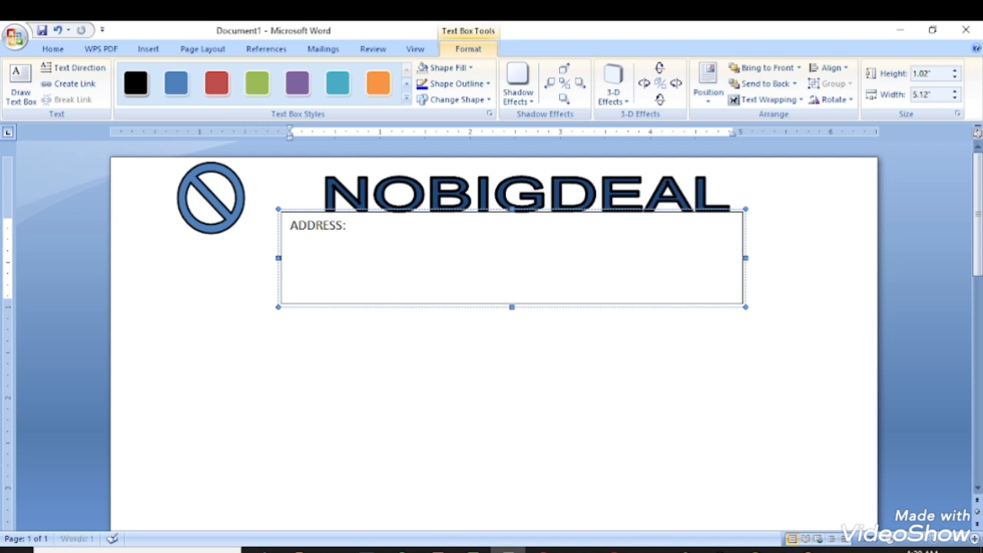
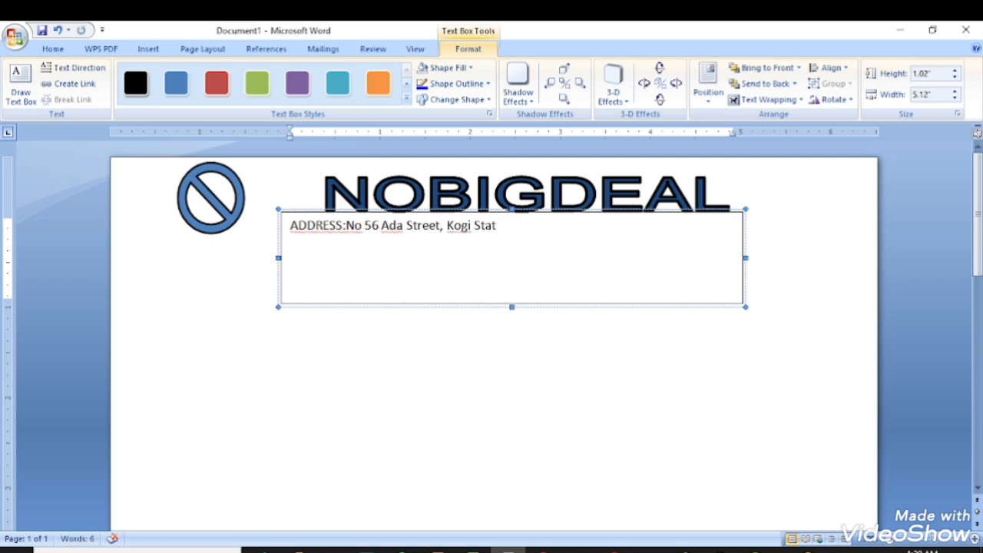
pyautogui.click(346, 226)
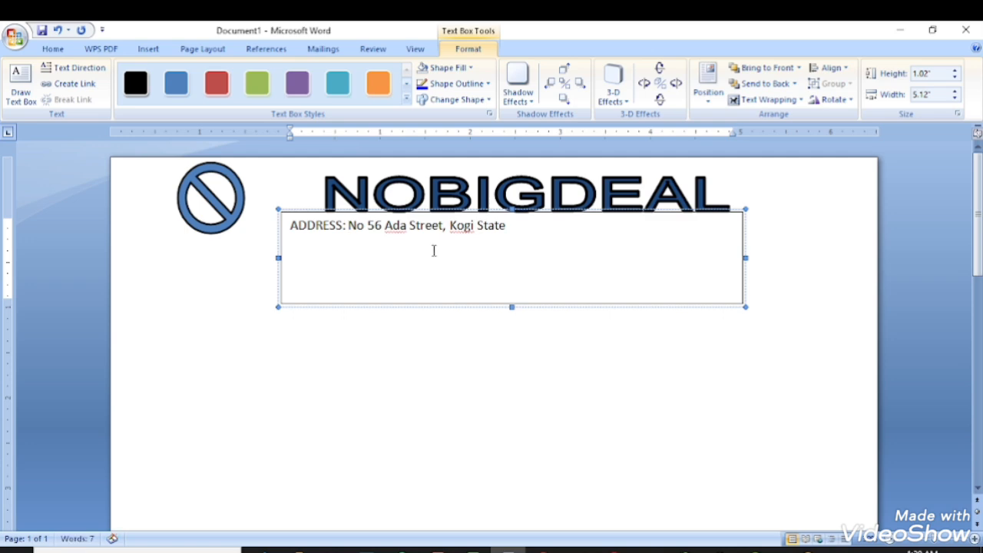
# Centre the address line in the text box and nudge the box slightly down.
pyautogui.click(52, 52)
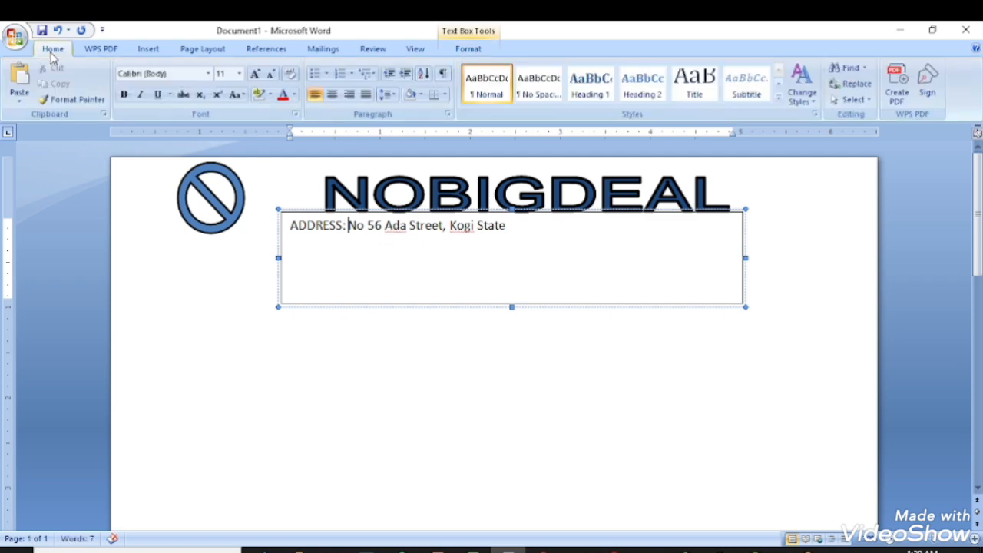
pyautogui.click(332, 95)
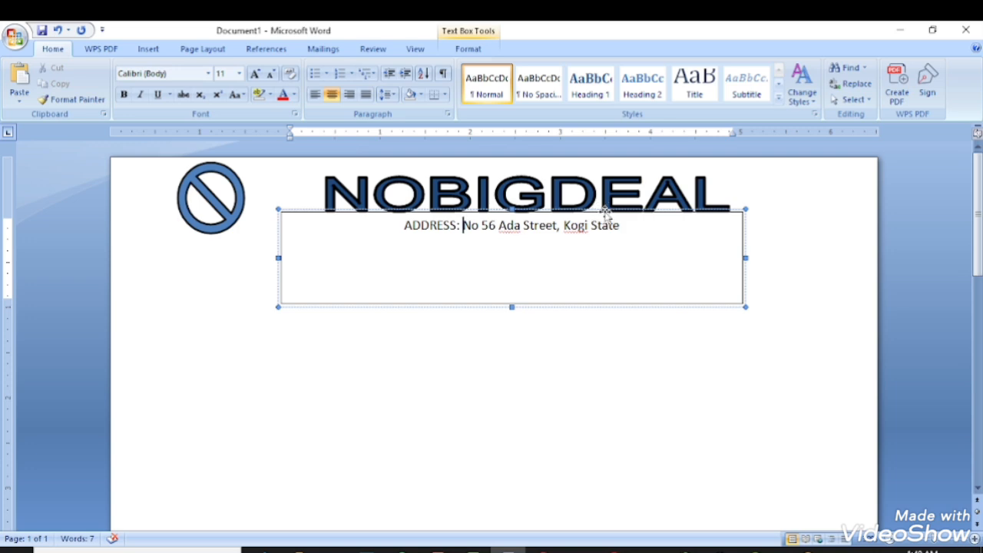
pyautogui.moveTo(605, 212); pyautogui.dragTo(605, 218)
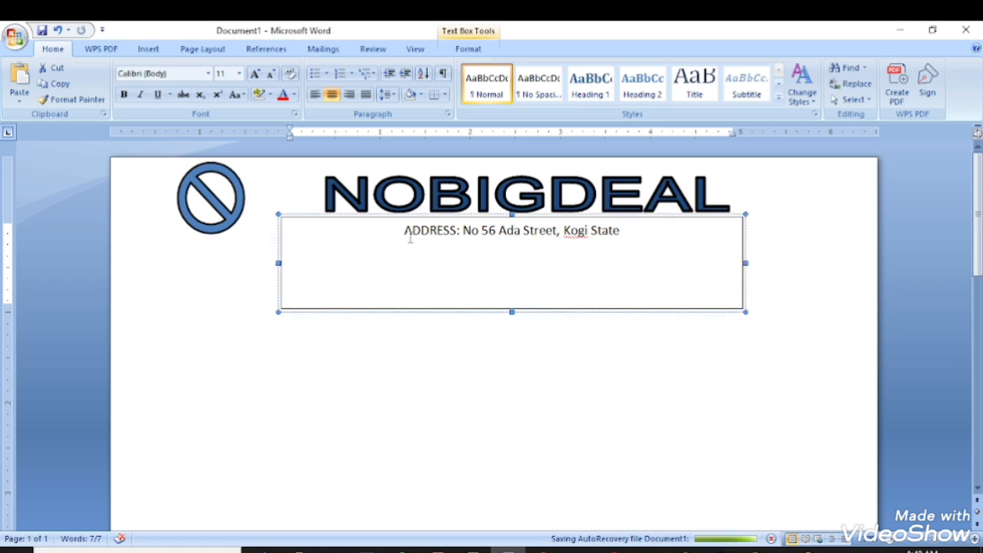
# Make the ADDRESS: label bold and red.
pyautogui.doubleClick(406, 234)
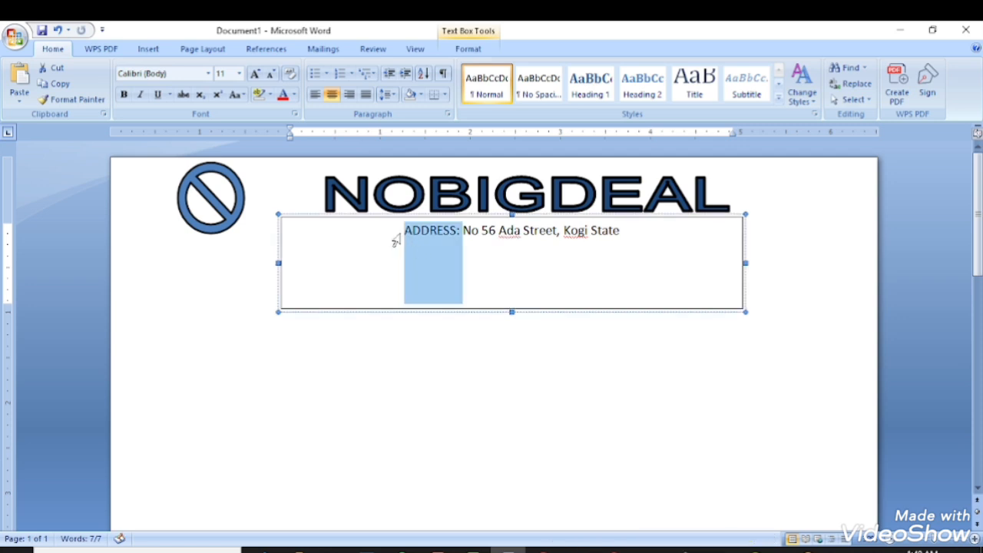
pyautogui.click(123, 95)
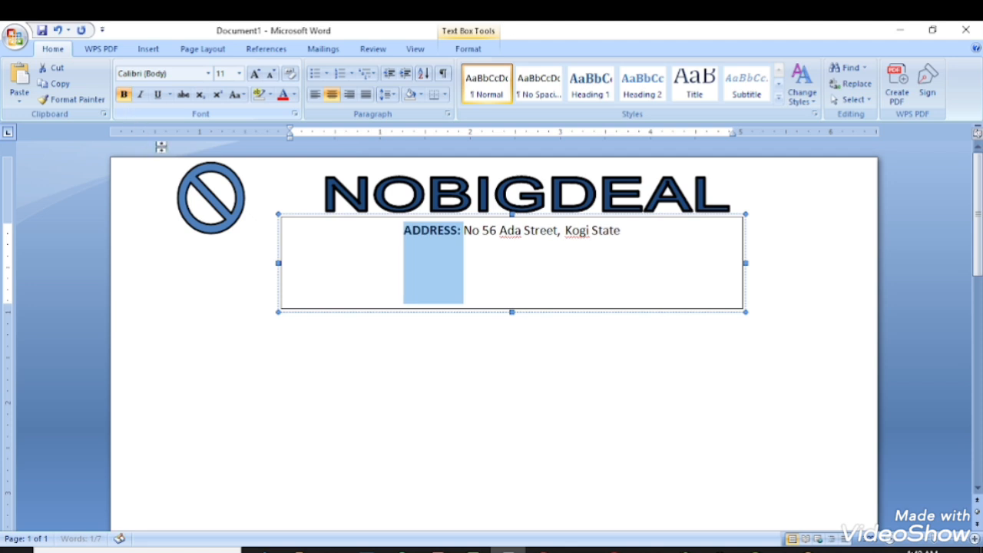
pyautogui.click(425, 233)
pyautogui.moveTo(403, 231)
pyautogui.mouseDown()
pyautogui.moveTo(459, 234)
pyautogui.moveTo(405, 233)
pyautogui.mouseUp()
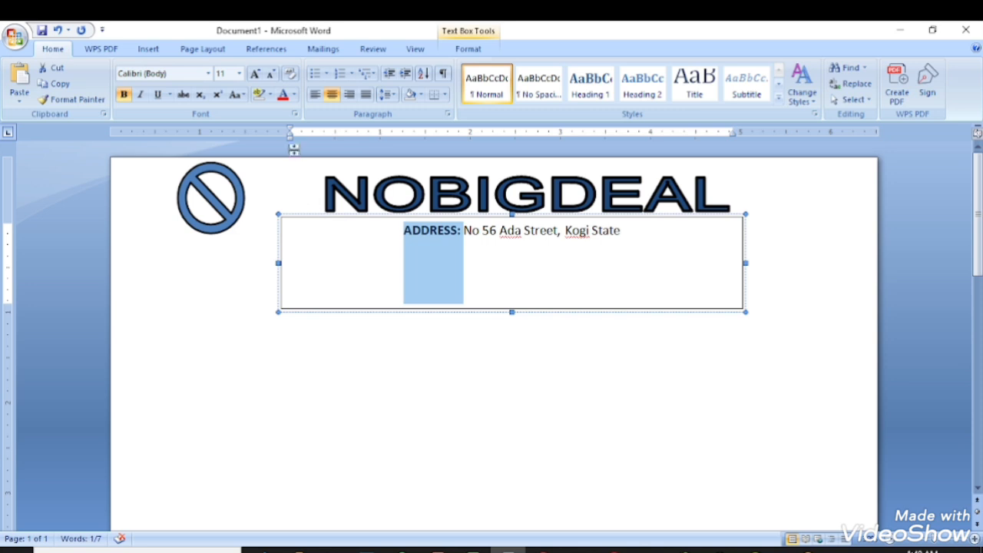
pyautogui.click(295, 96)
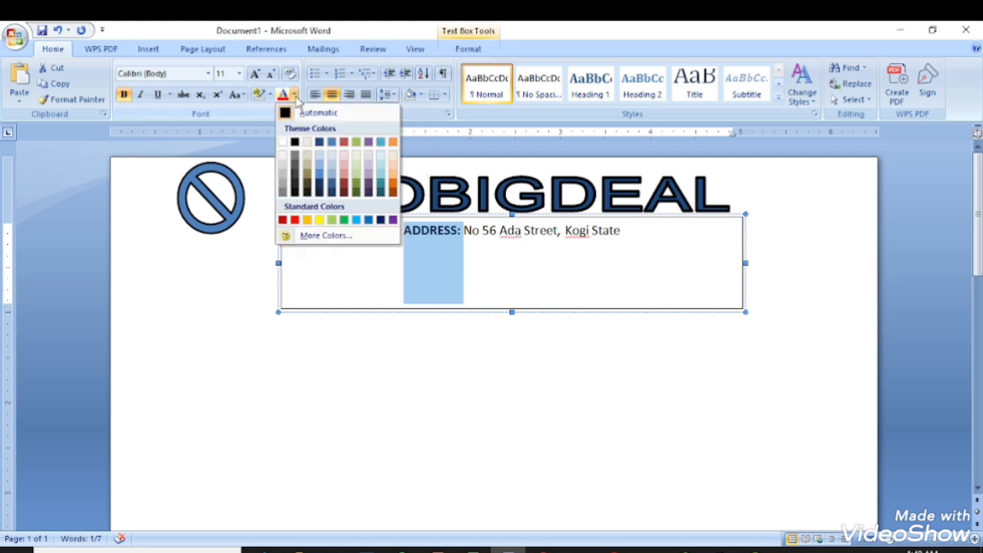
pyautogui.click(294, 220)
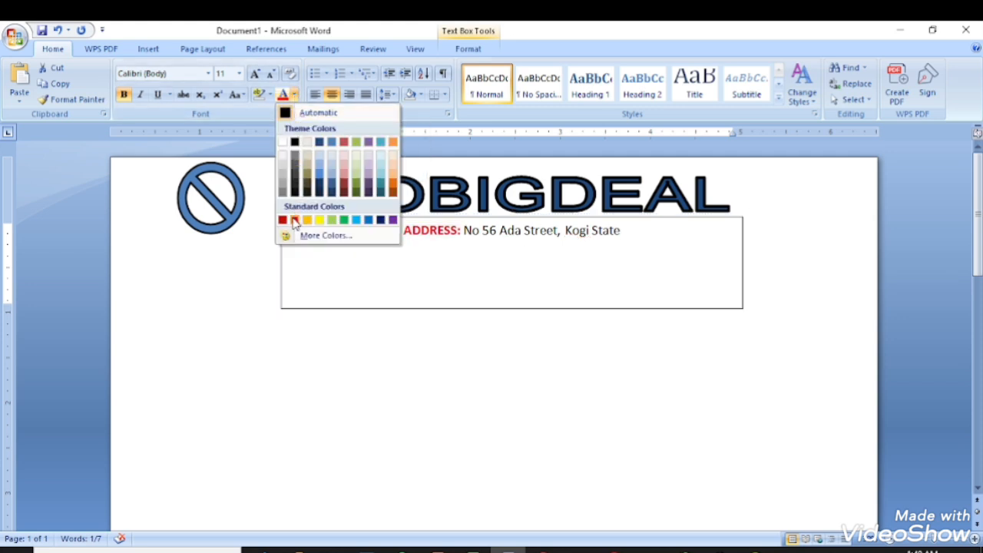
pyautogui.click(294, 220)
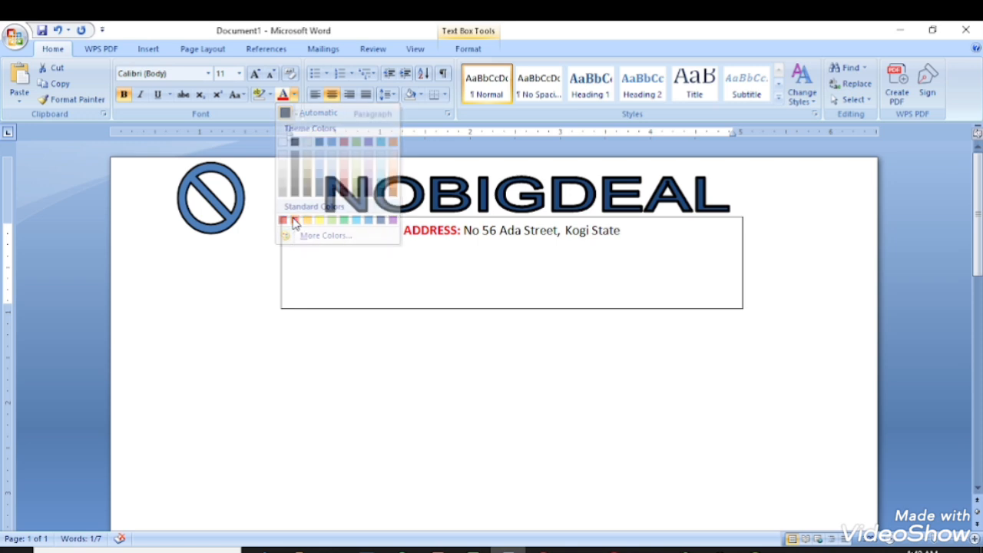
pyautogui.click(550, 247)
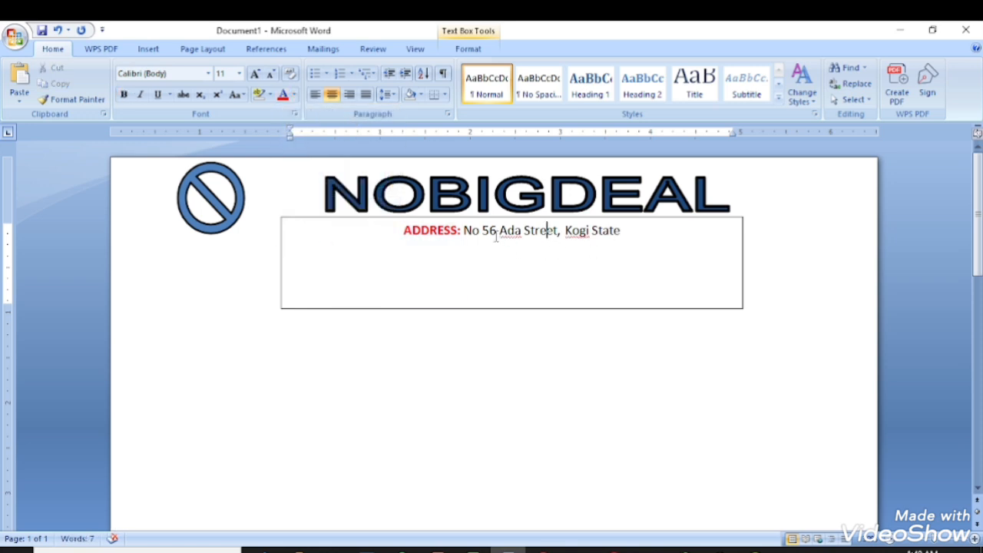
pyautogui.click(627, 234)
# Add a phone-number line with a bold red Tel: label, then an Email: line with the contact's e-mail address.
pyautogui.click(637, 251)
pyautogui.press('Return')
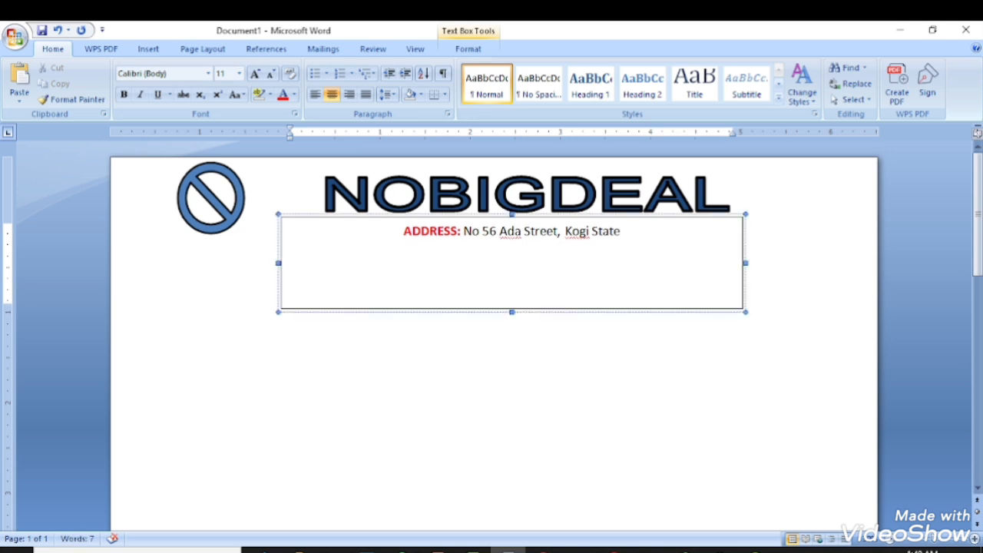
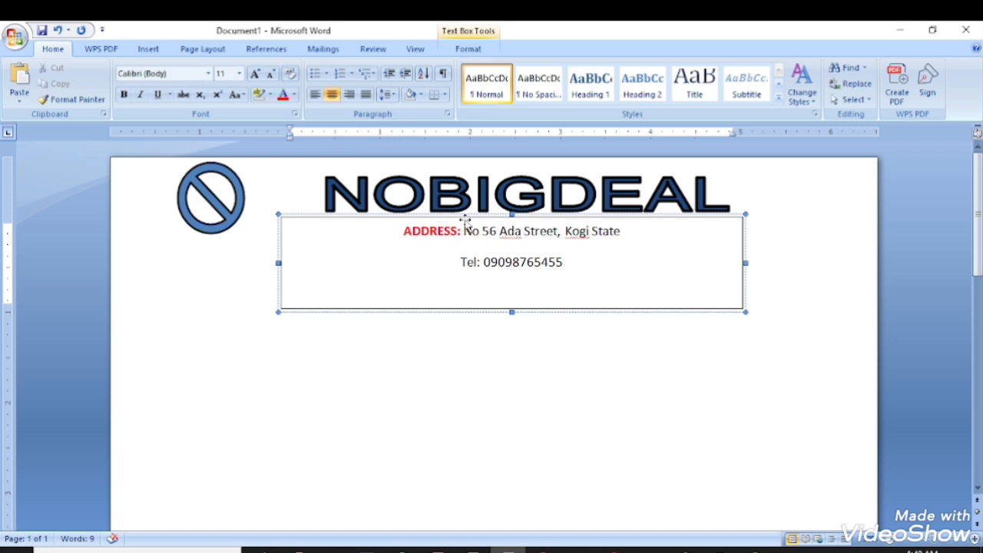
pyautogui.moveTo(462, 262); pyautogui.dragTo(480, 263)
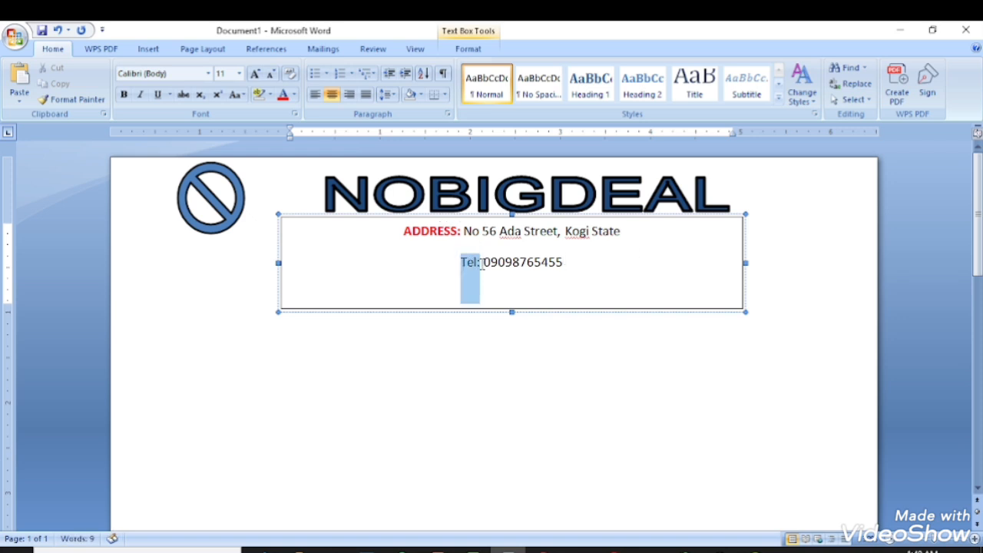
pyautogui.click(283, 94)
pyautogui.click(123, 94)
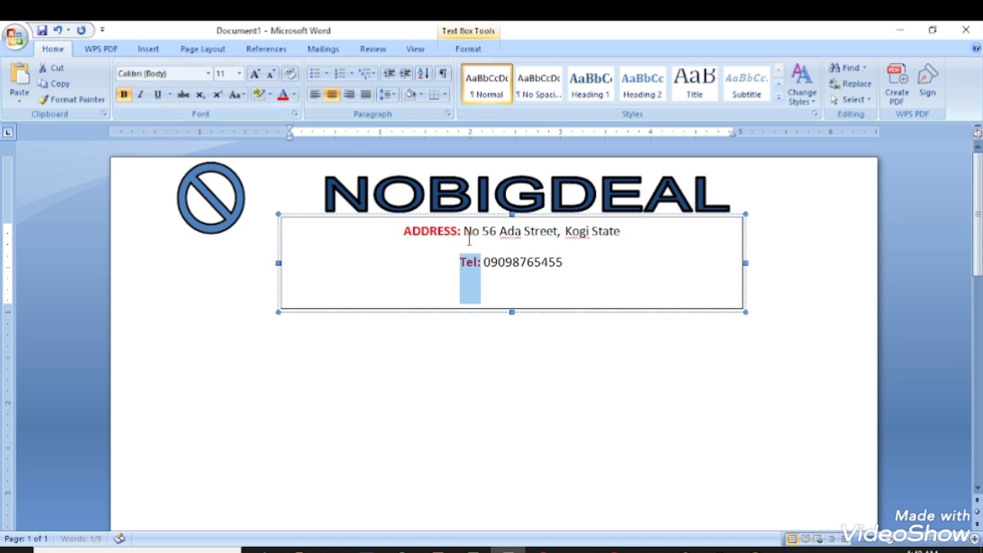
pyautogui.click(588, 263)
pyautogui.press('Return')
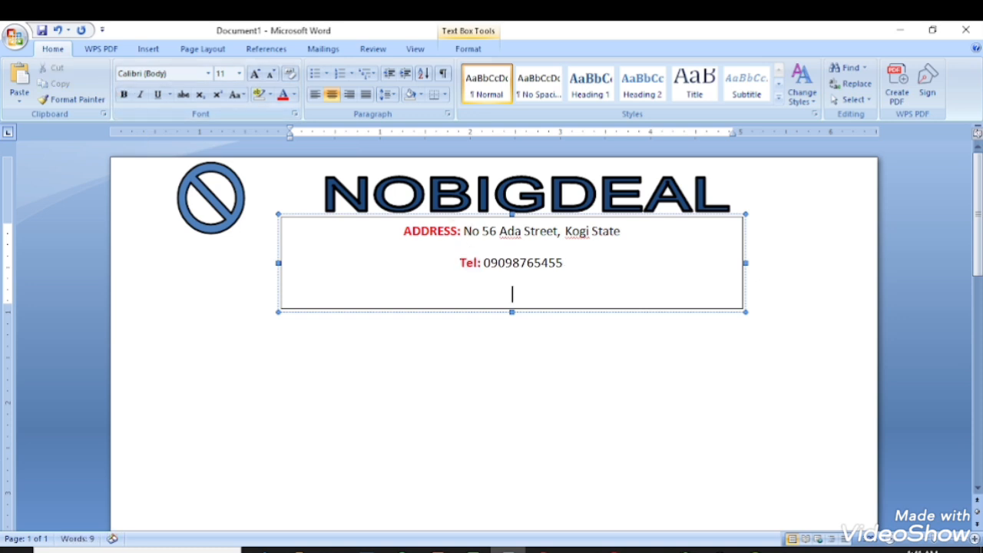
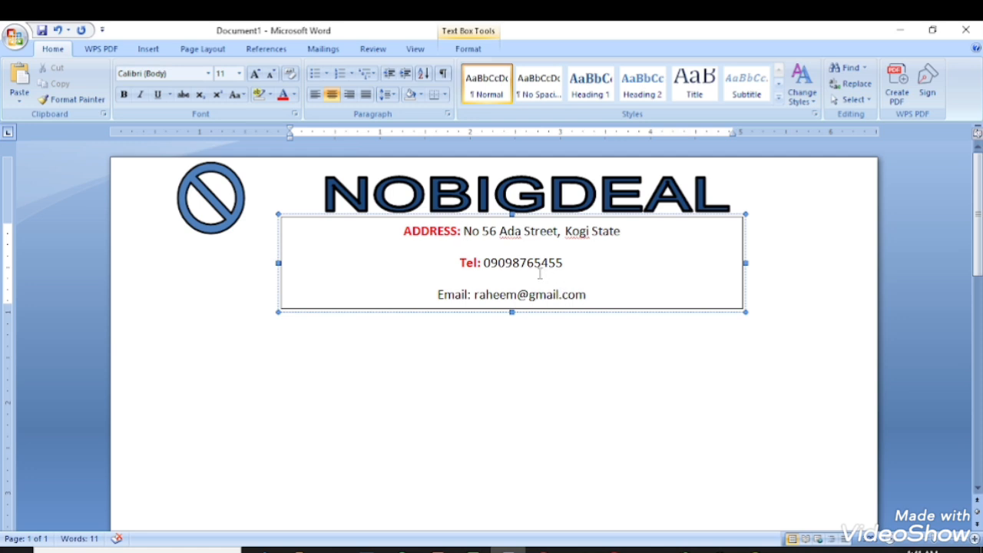
# Set the three address-box lines to single line spacing with 0 pt space after.
pyautogui.moveTo(592, 297); pyautogui.dragTo(410, 239)
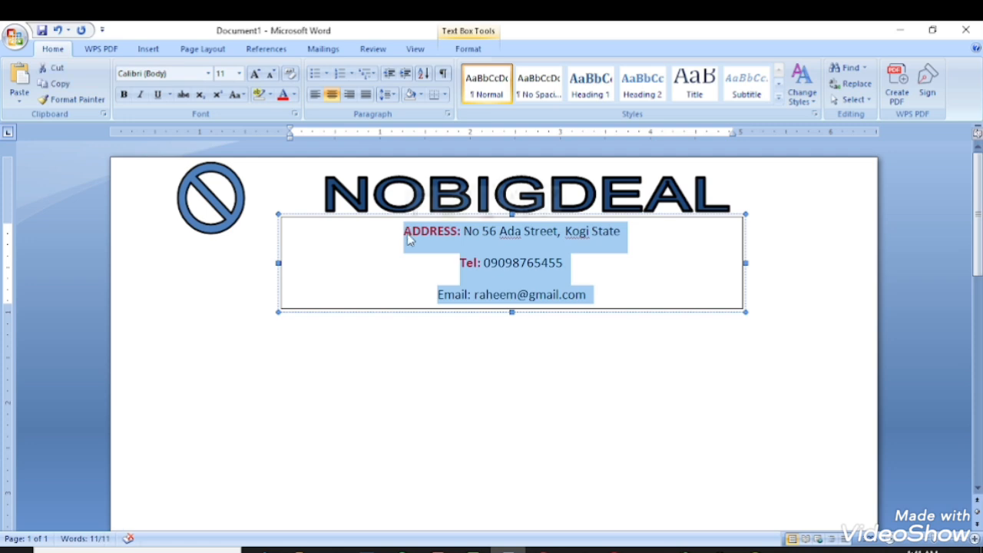
pyautogui.click(390, 96)
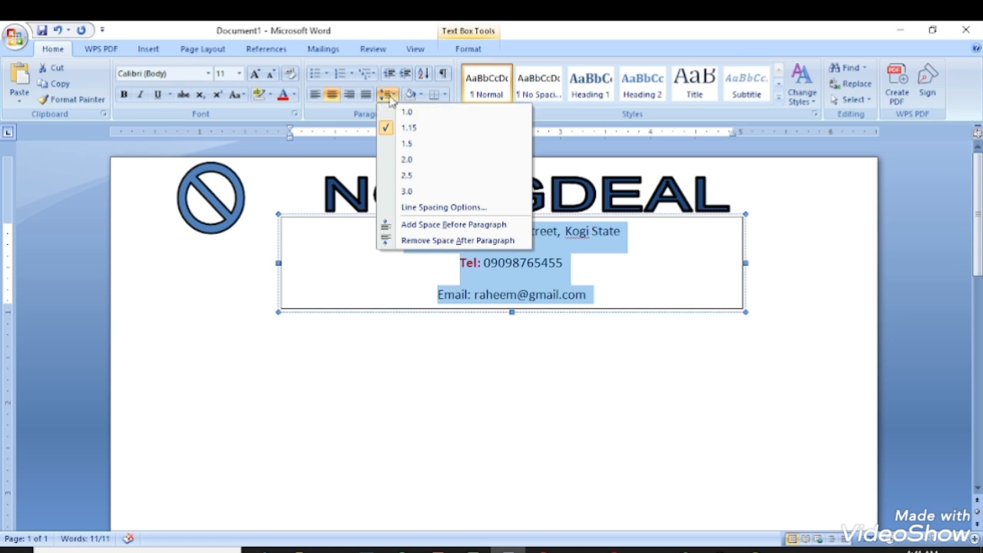
pyautogui.click(453, 213)
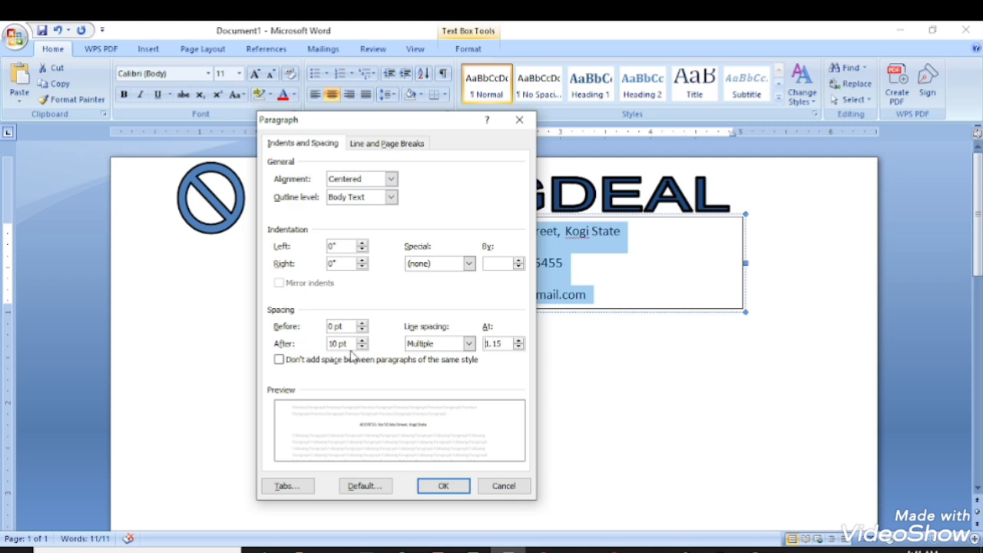
pyautogui.click(468, 343)
pyautogui.click(422, 353)
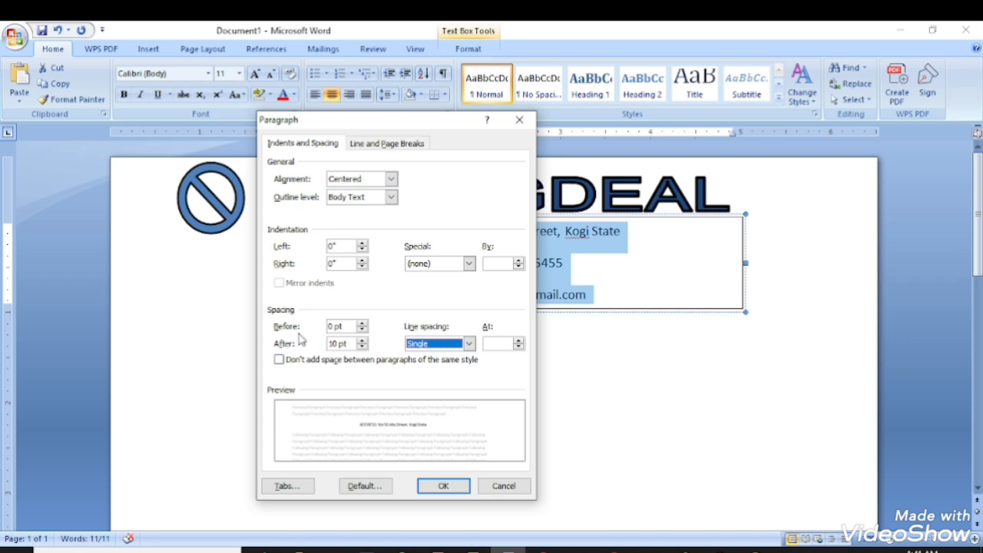
pyautogui.click(362, 347)
pyautogui.click(362, 348)
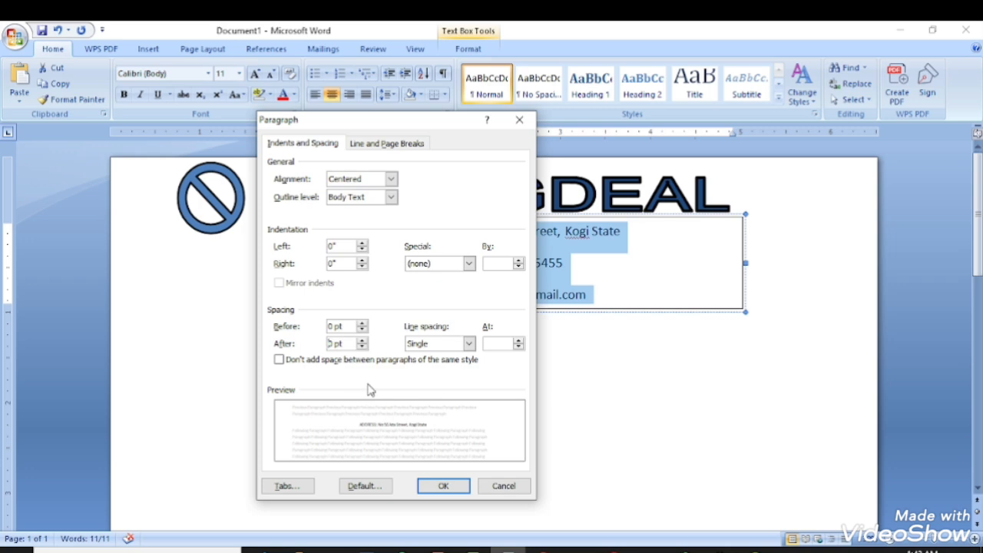
pyautogui.click(433, 487)
pyautogui.click(455, 286)
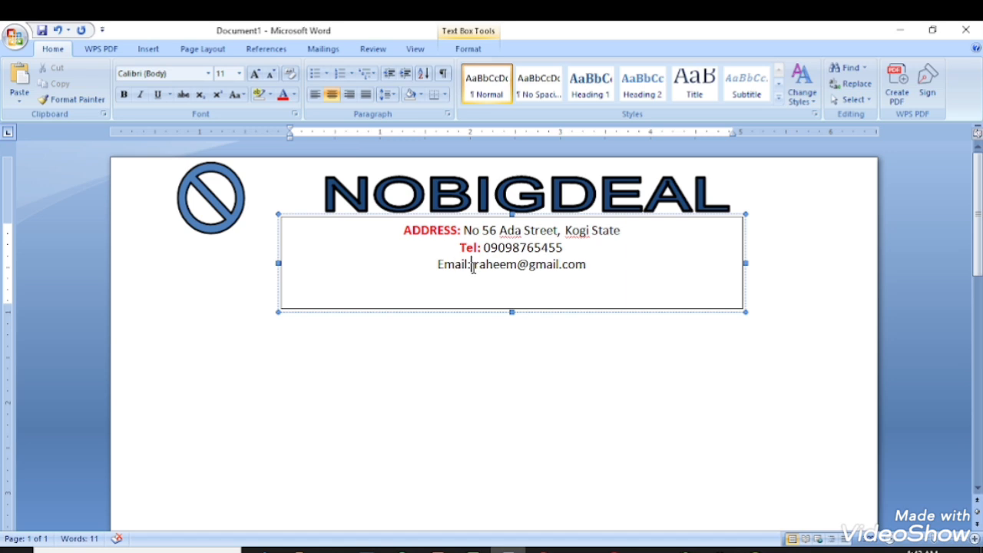
# Make the Email: label bold and red.
pyautogui.moveTo(472, 265); pyautogui.dragTo(438, 267)
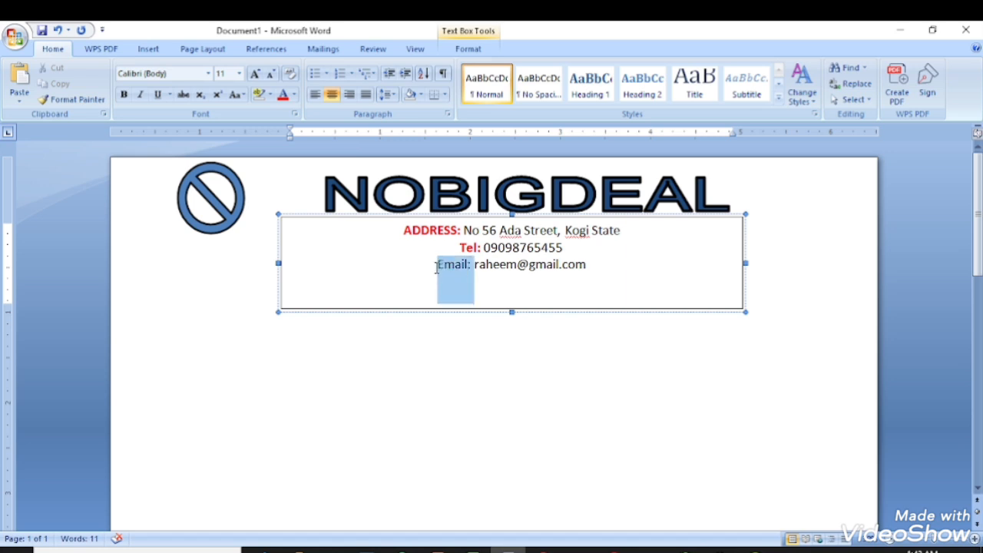
pyautogui.click(124, 93)
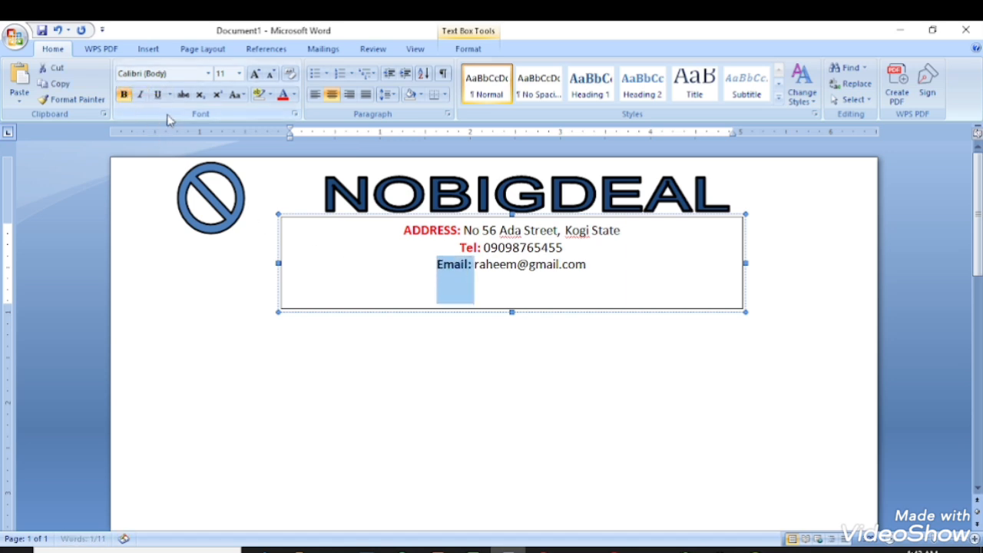
pyautogui.click(281, 95)
pyautogui.click(500, 264)
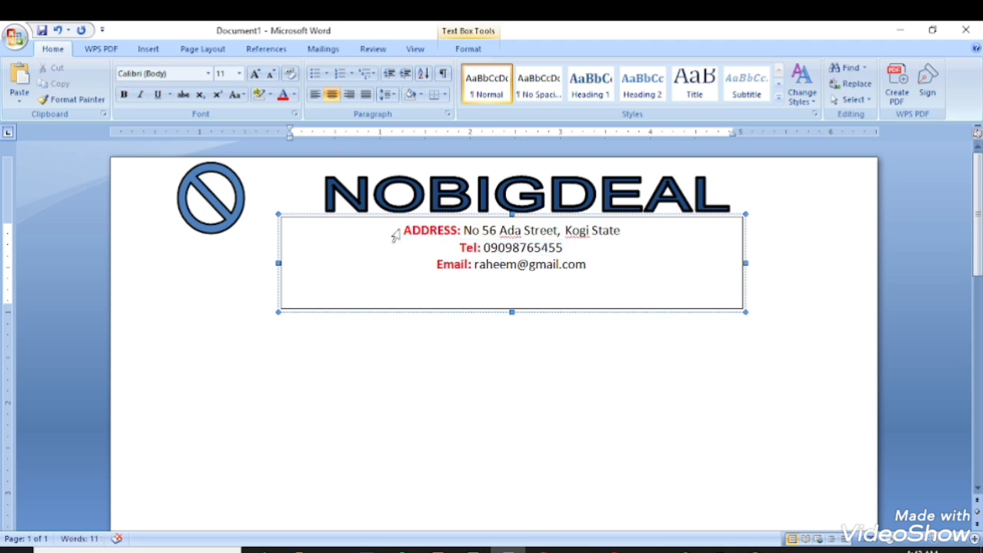
# Set all the address-box text to Times New Roman, 12 pt.
pyautogui.moveTo(395, 235); pyautogui.dragTo(587, 273)
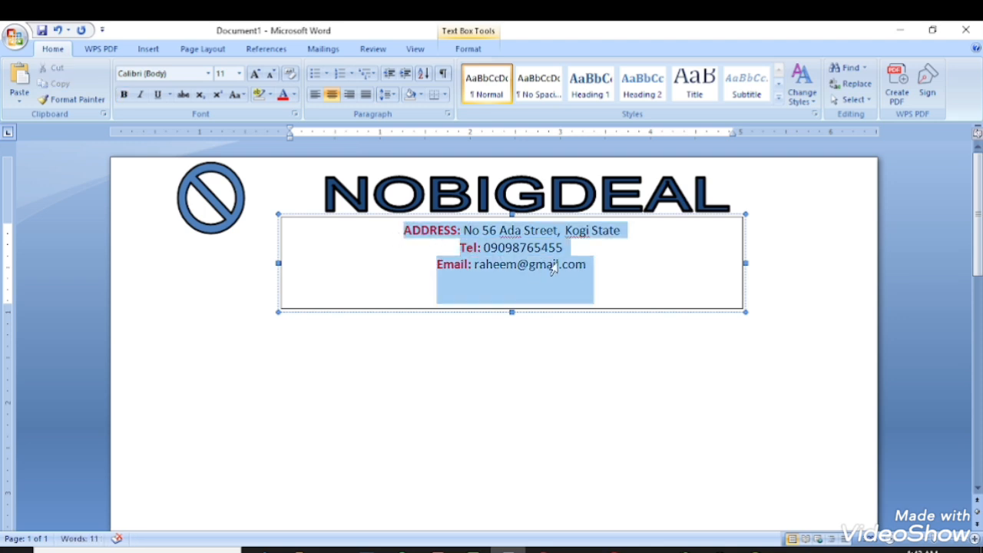
pyautogui.click(208, 73)
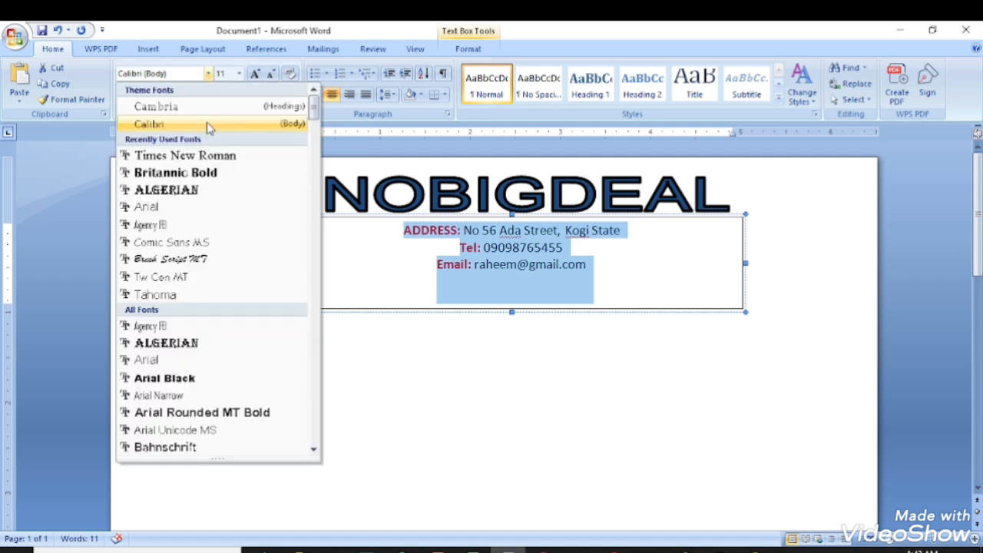
pyautogui.click(211, 153)
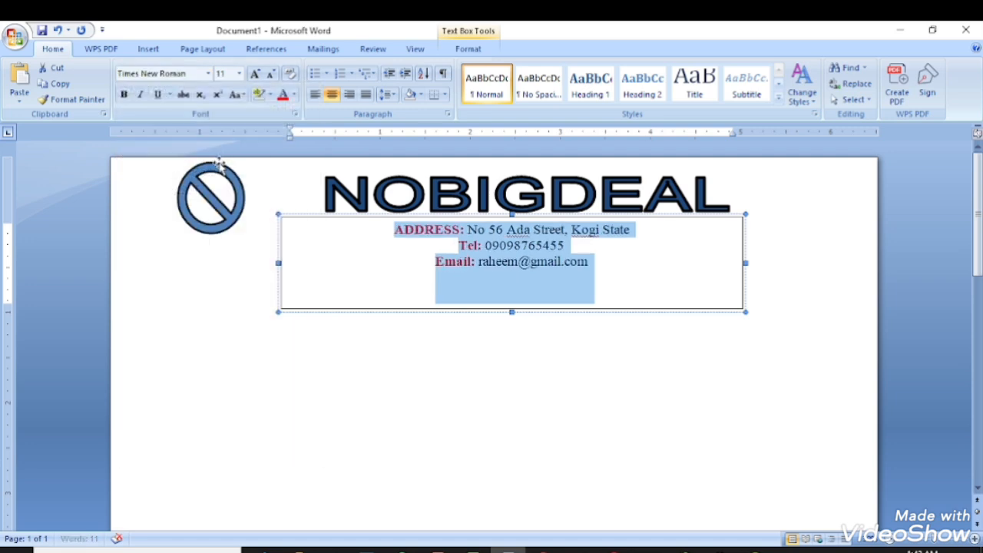
pyautogui.click(239, 74)
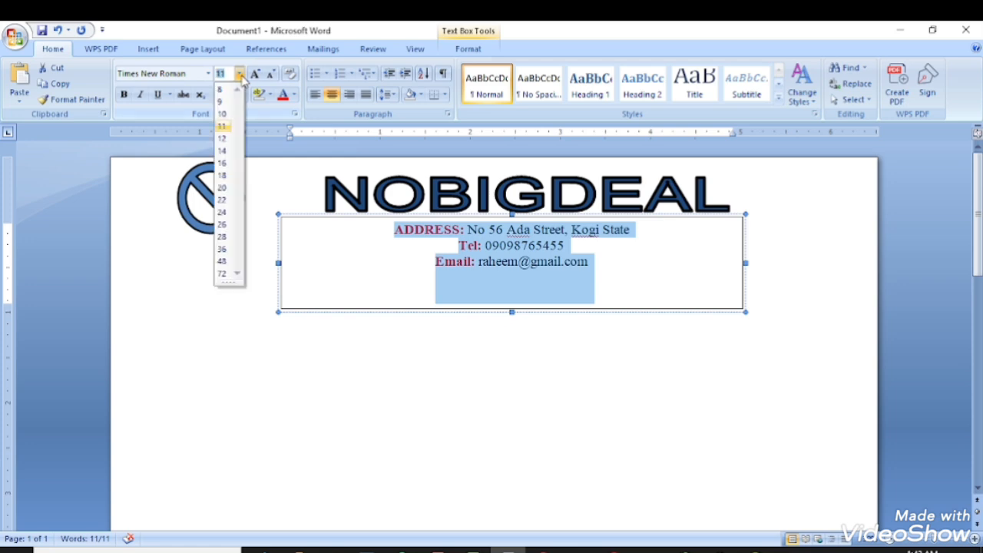
pyautogui.click(222, 138)
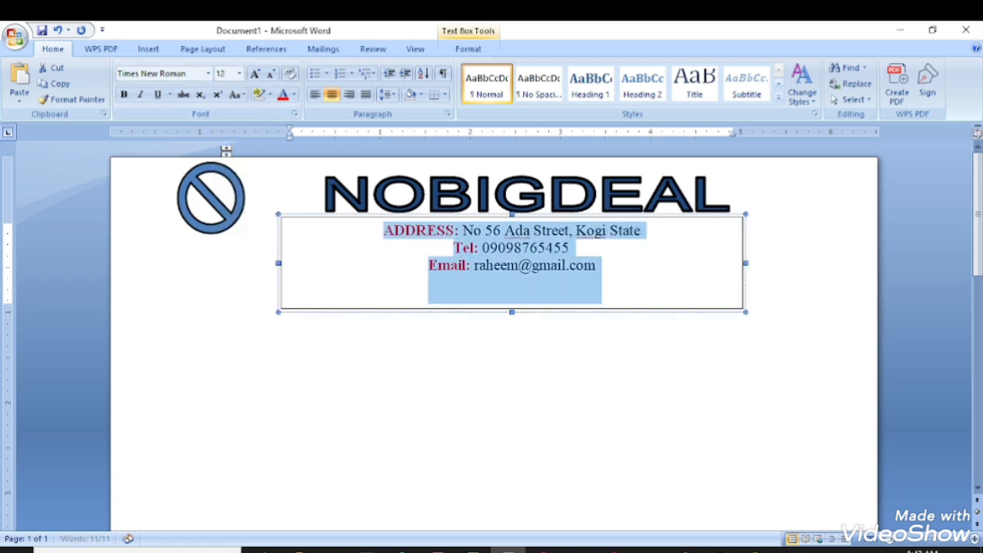
pyautogui.click(568, 327)
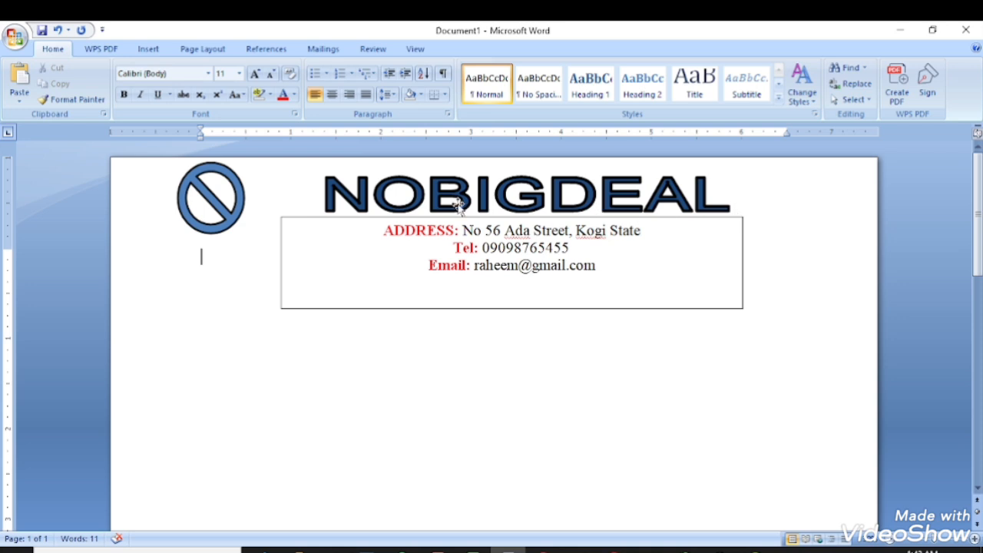
# Give the address box a 3 pt outline and shorten it to fit its three lines.
pyautogui.click(738, 221)
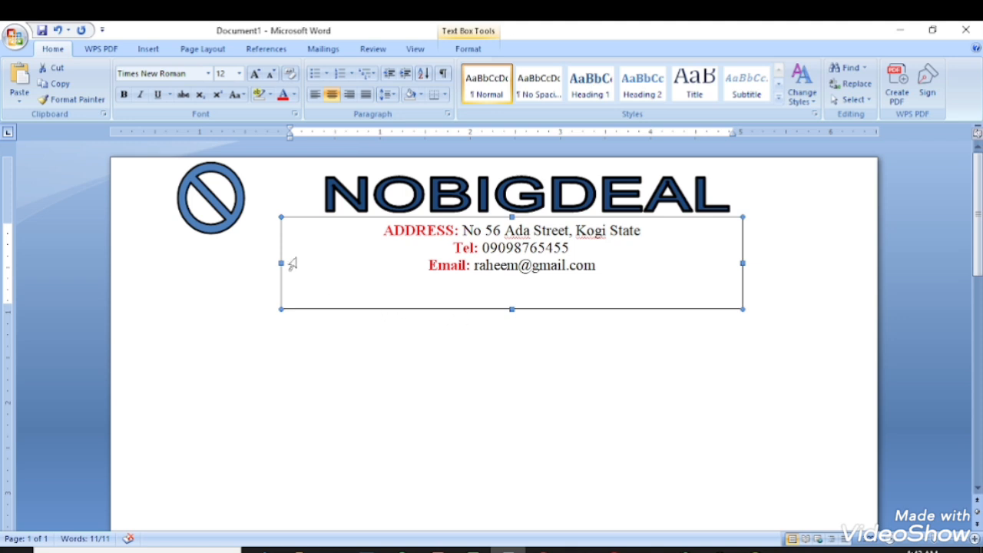
pyautogui.click(467, 48)
pyautogui.click(484, 84)
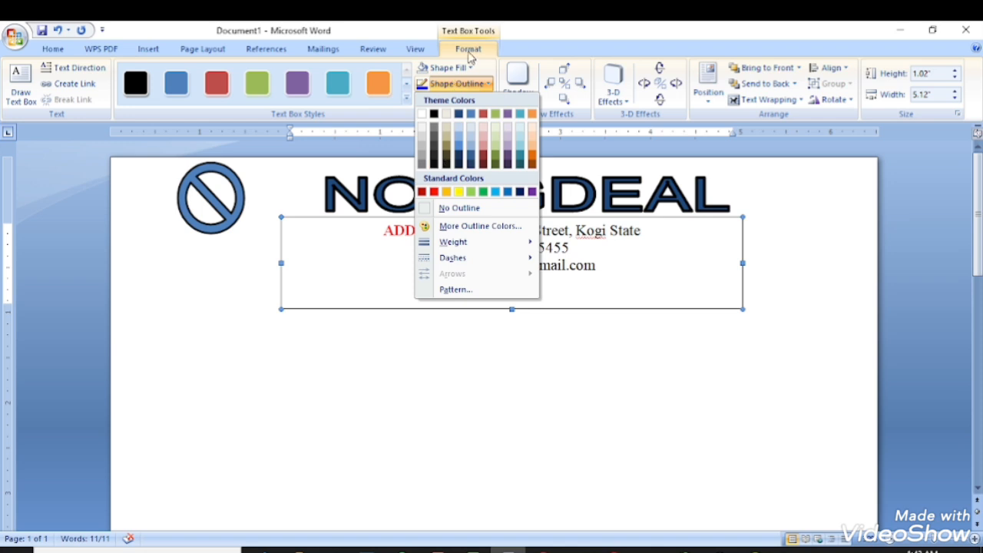
pyautogui.click(470, 51)
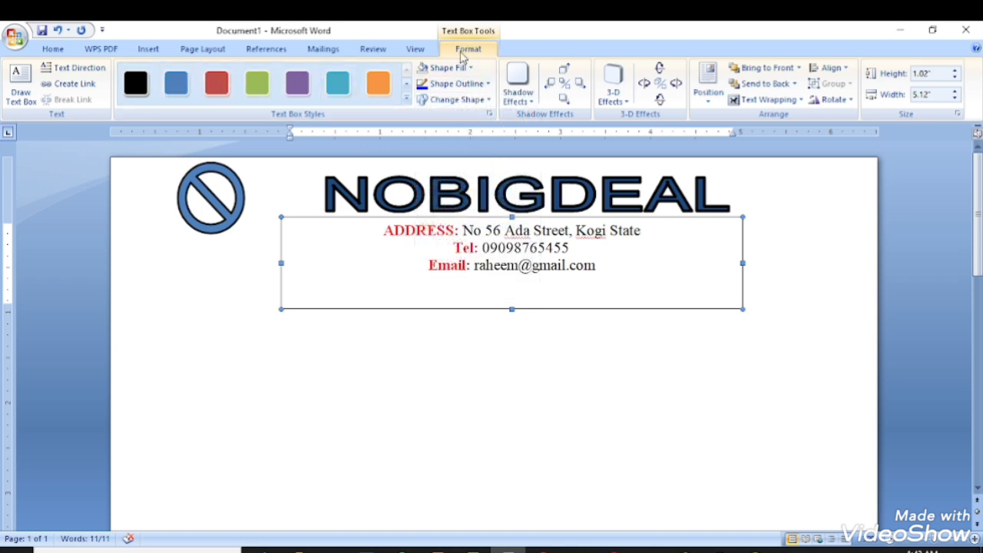
pyautogui.click(481, 84)
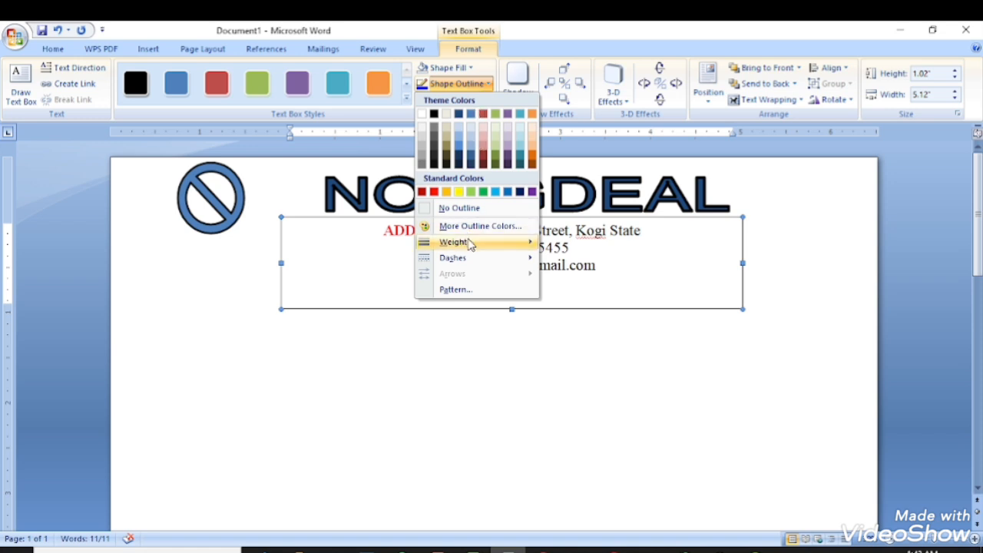
pyautogui.moveTo(467, 242)
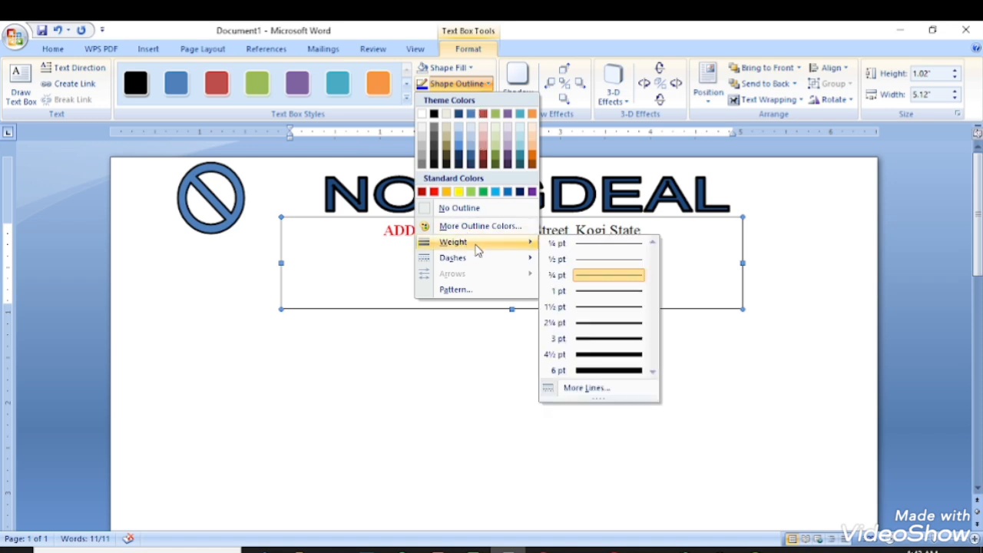
pyautogui.click(603, 351)
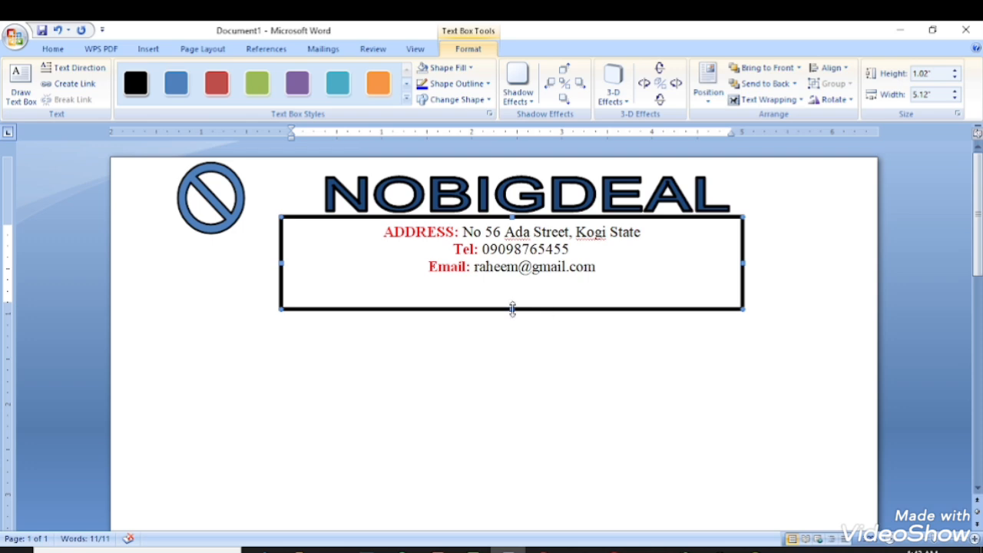
pyautogui.moveTo(512, 309); pyautogui.dragTo(511, 280)
pyautogui.click(576, 338)
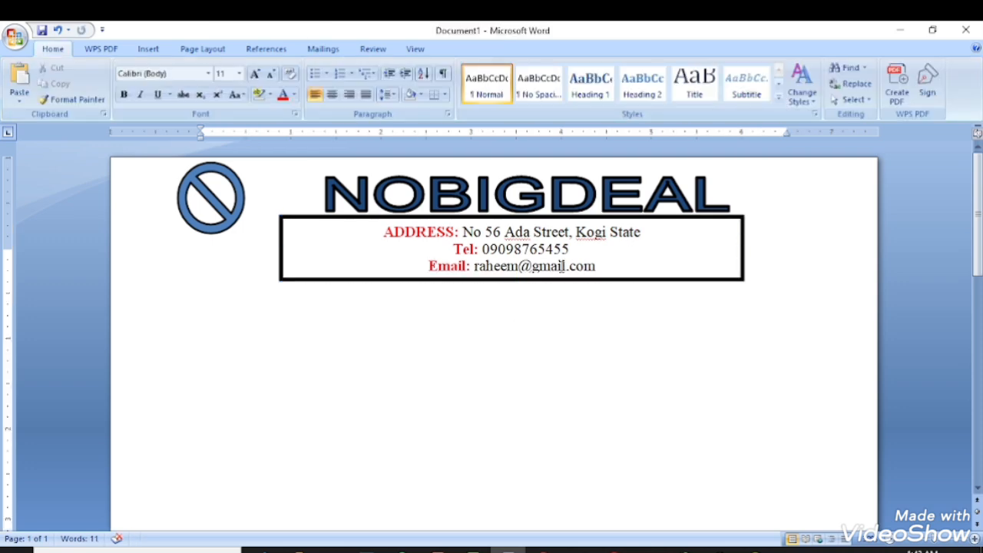
# Try No Outline on the address box, then keep the black border.
pyautogui.click(596, 223)
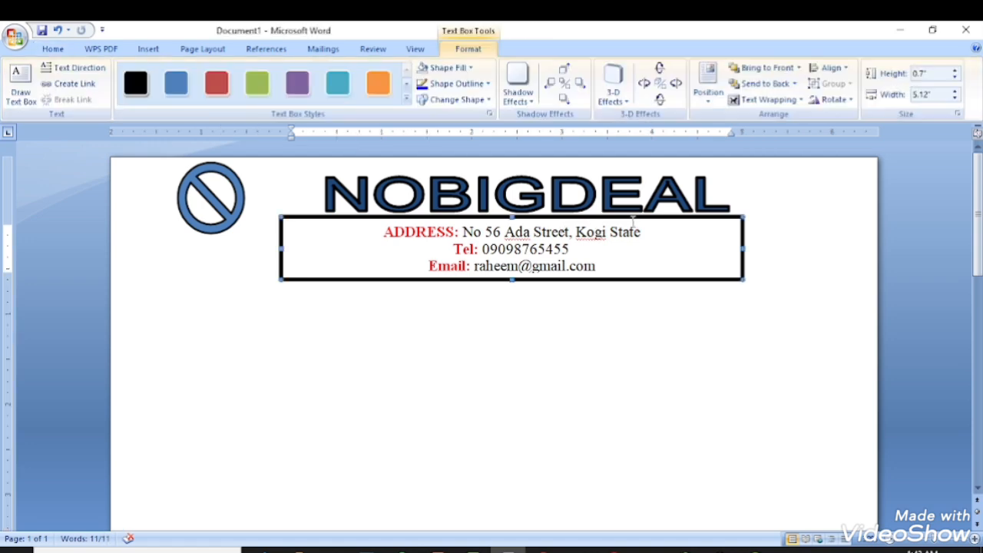
pyautogui.click(455, 83)
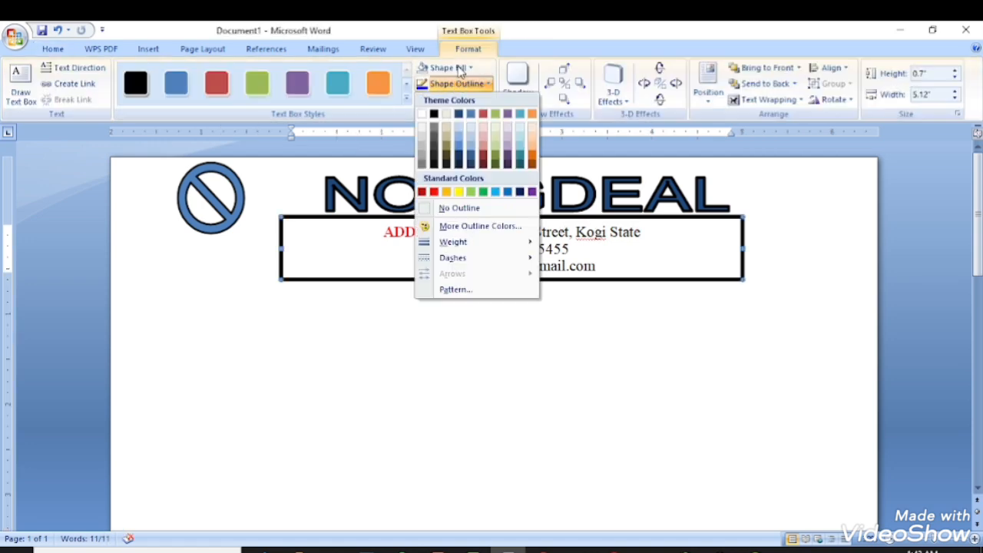
pyautogui.moveTo(491, 246)
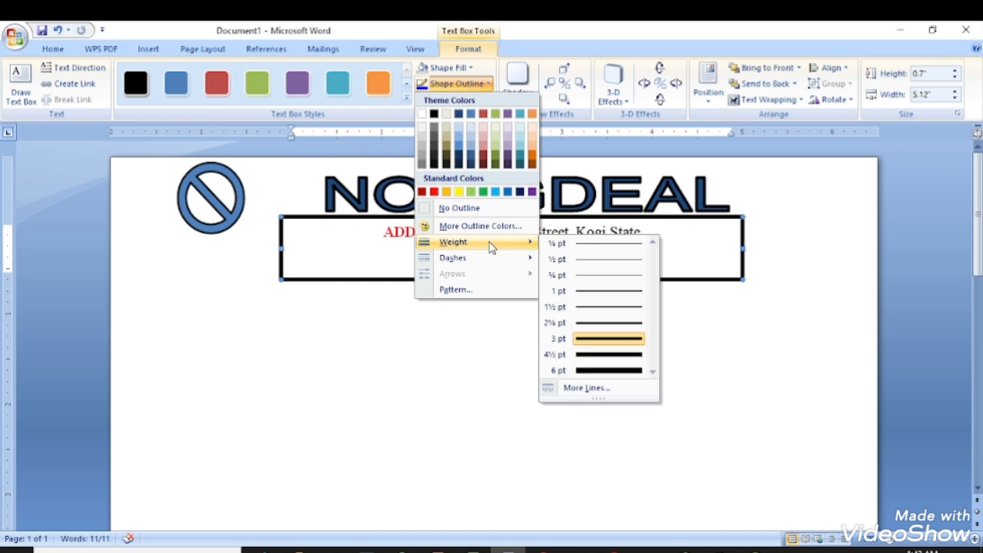
pyautogui.click(459, 209)
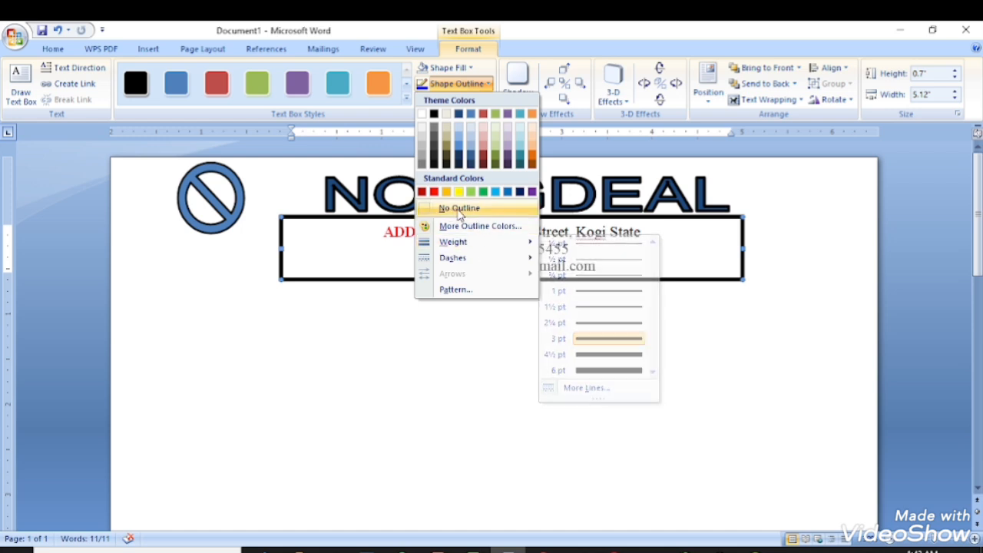
pyautogui.click(473, 338)
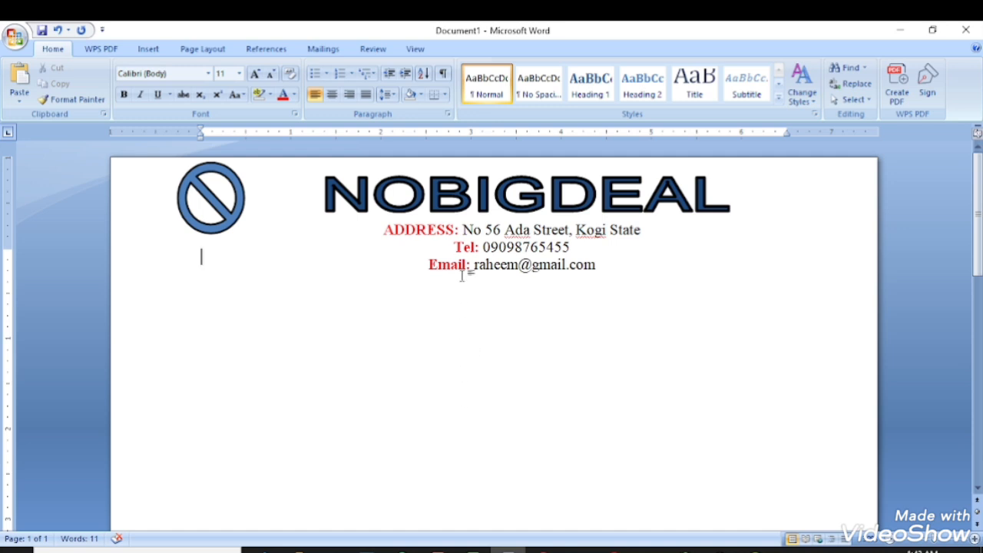
pyautogui.click(462, 273)
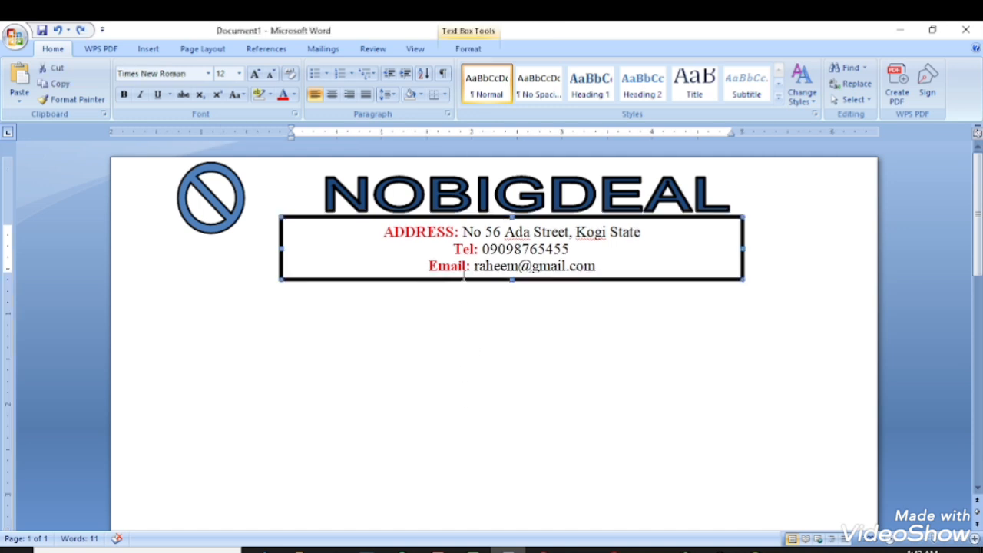
pyautogui.click(564, 302)
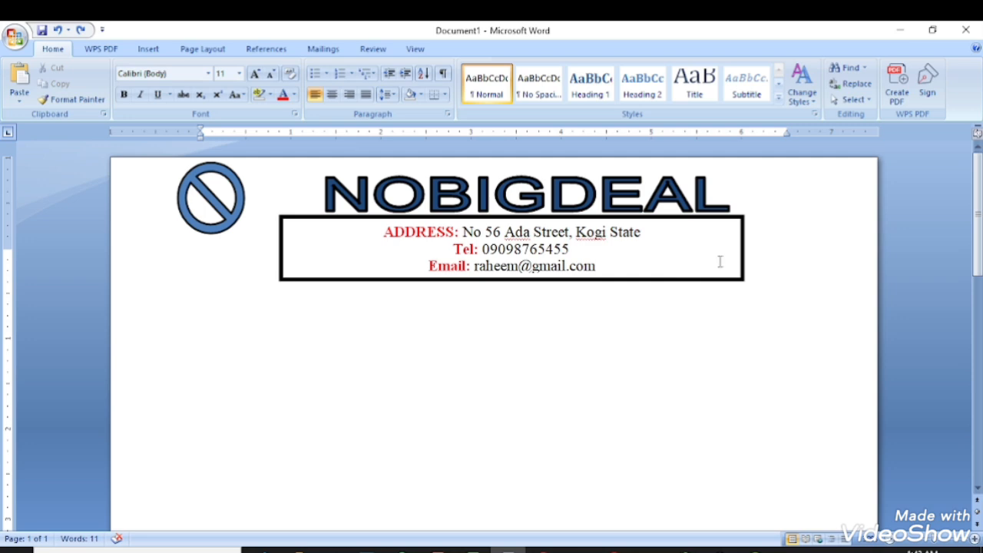
pyautogui.click(740, 221)
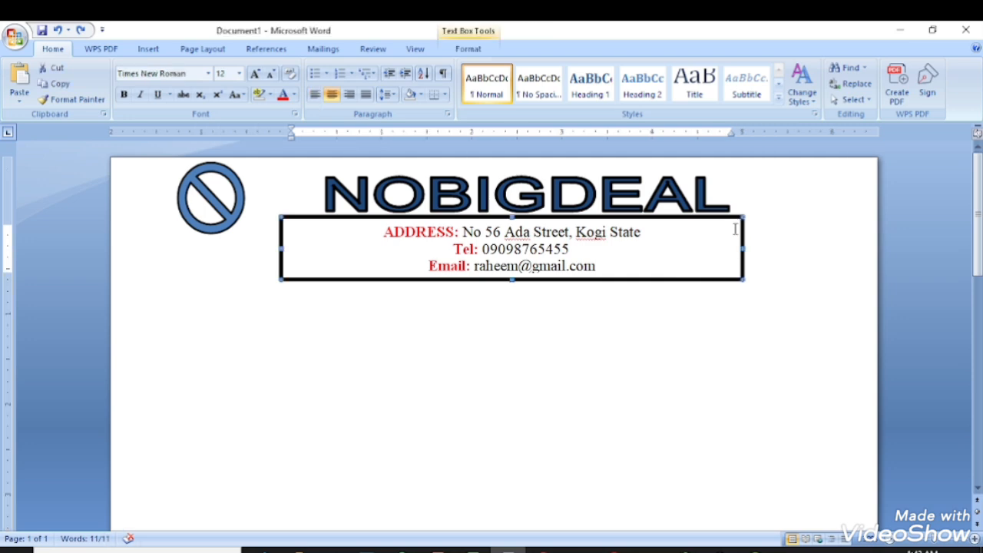
pyautogui.click(468, 48)
pyautogui.click(446, 83)
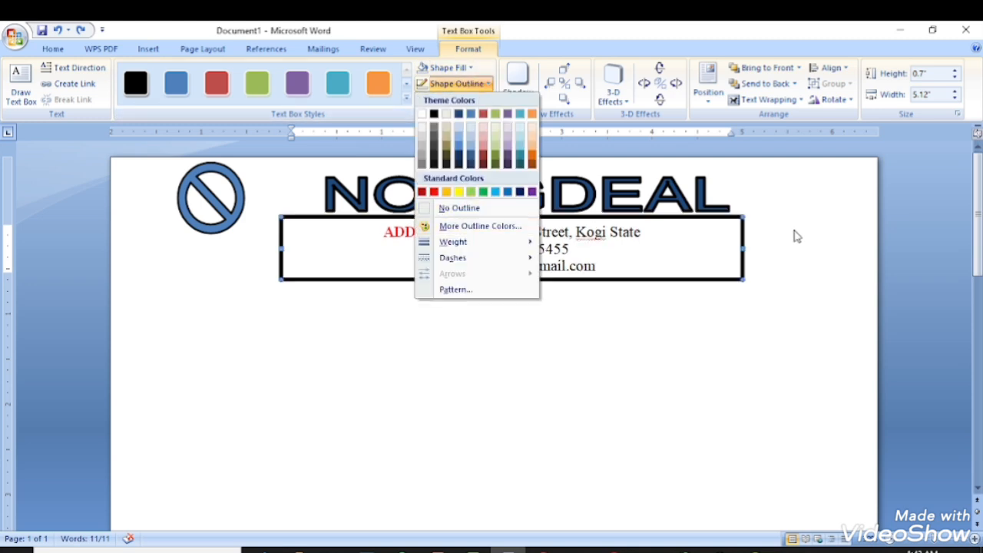
pyautogui.click(778, 283)
pyautogui.click(647, 312)
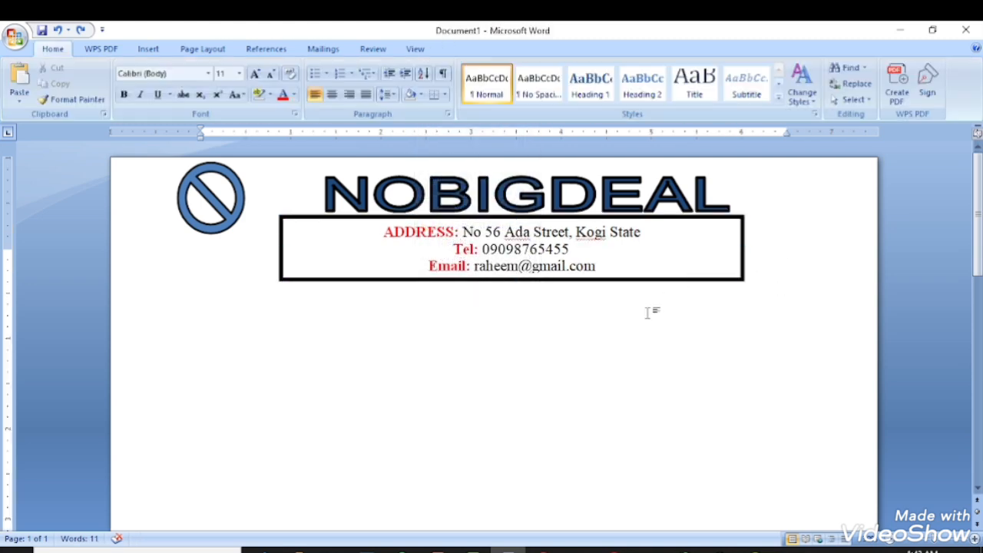
# Lower the circle logo, the address box and the NOBIGDEAL title slightly.
pyautogui.moveTo(238, 187); pyautogui.dragTo(247, 211)
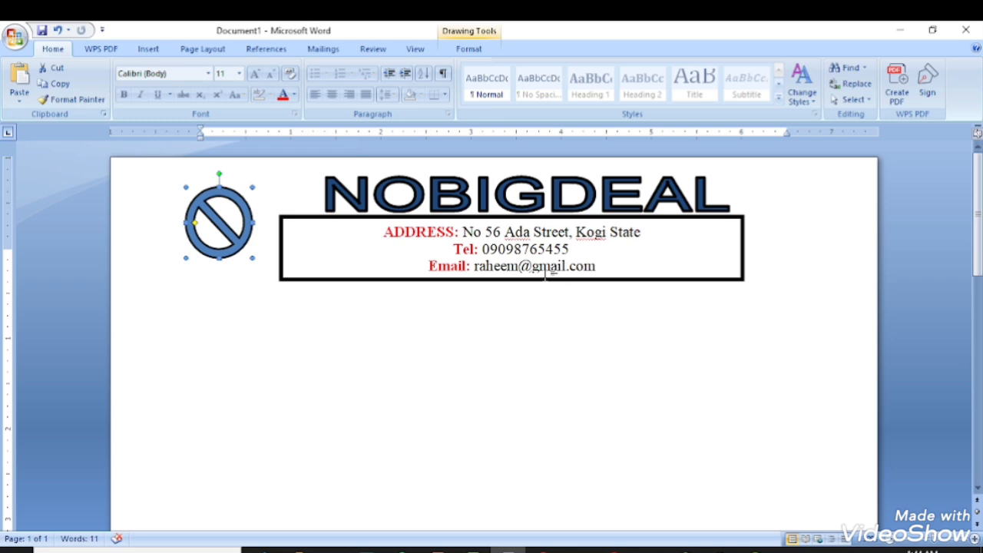
pyautogui.click(448, 222)
pyautogui.moveTo(448, 220); pyautogui.dragTo(448, 235)
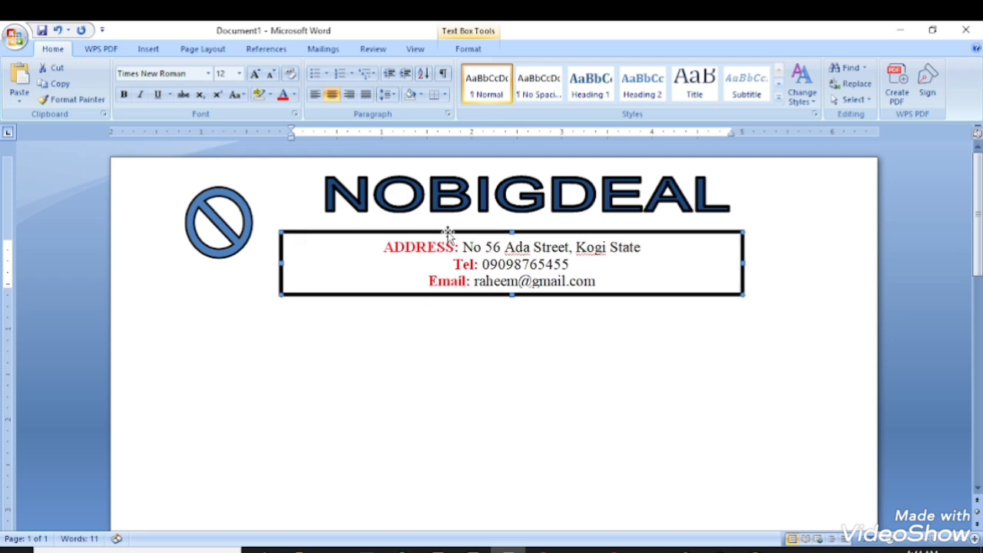
pyautogui.click(461, 205)
pyautogui.press('Down')
pyautogui.press('Down')
pyautogui.press('Down')
pyautogui.press('Down')
pyautogui.press('Down')
pyautogui.press('Down')
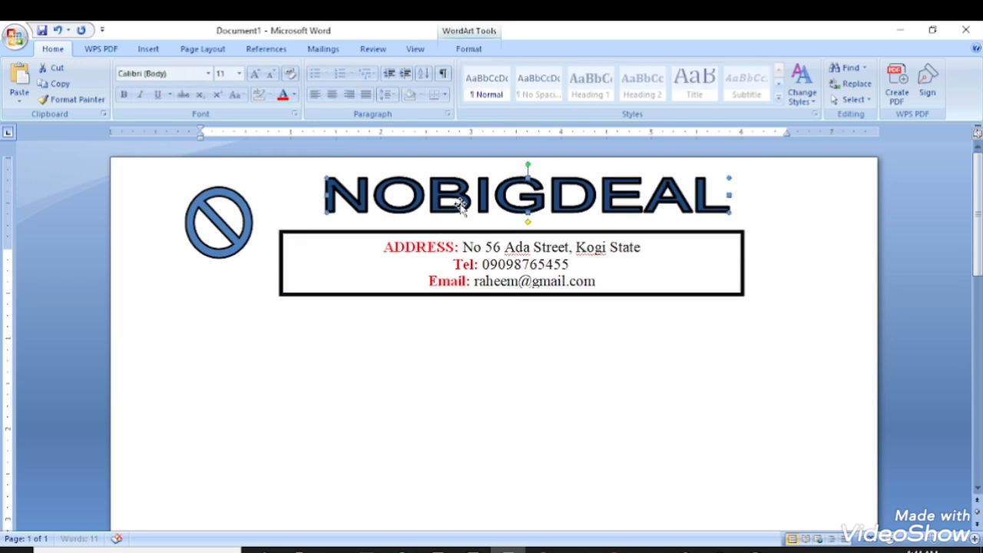
pyautogui.press('Down')
pyautogui.press('Down')
pyautogui.press('Down')
pyautogui.press('Down')
pyautogui.press('Down')
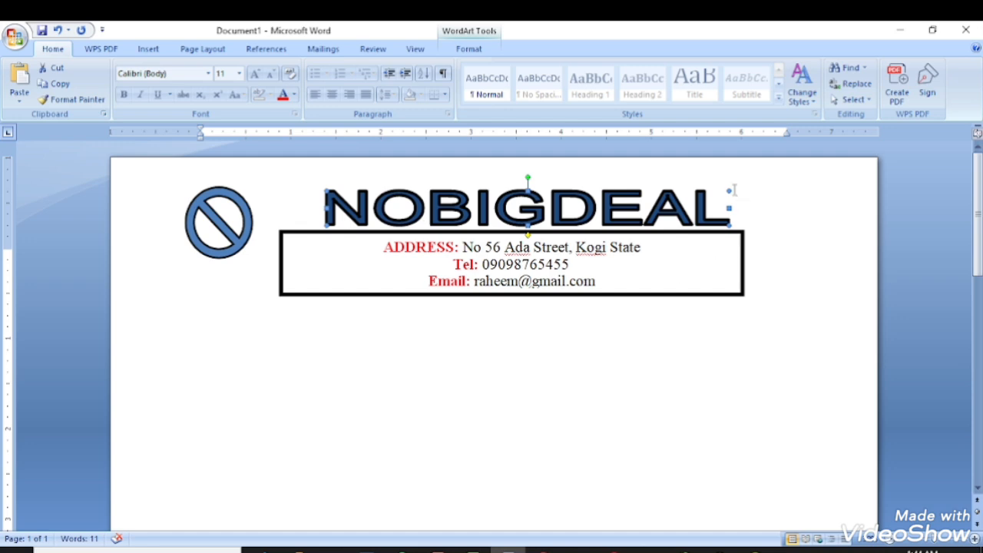
# Draw a borderless, transparent text box at the header's top right containing 'RC:'.
pyautogui.click(146, 49)
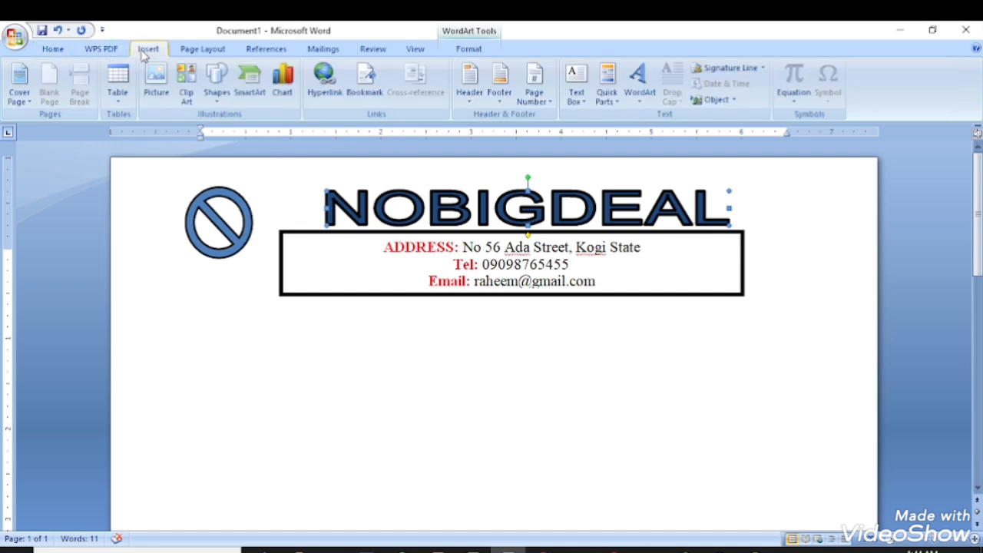
pyautogui.click(213, 102)
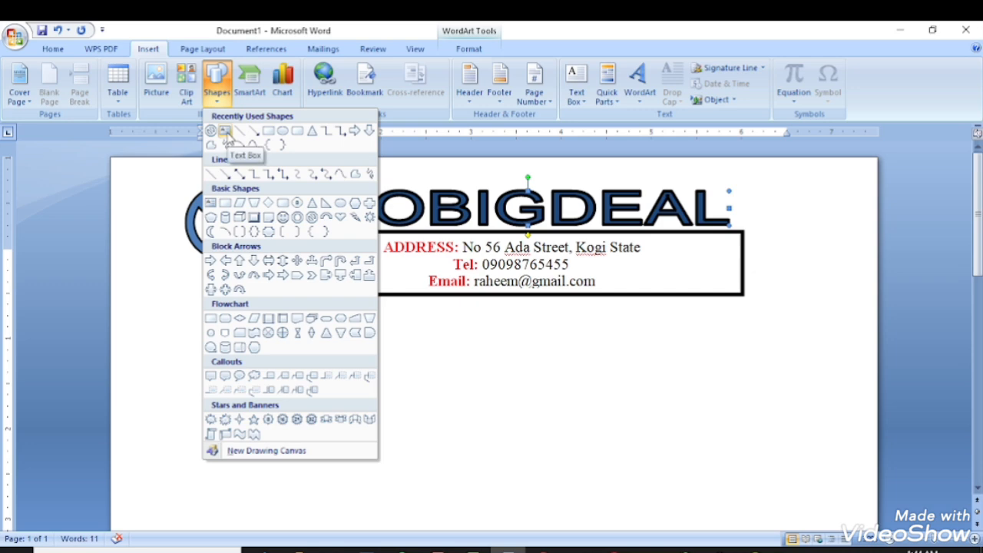
pyautogui.click(225, 131)
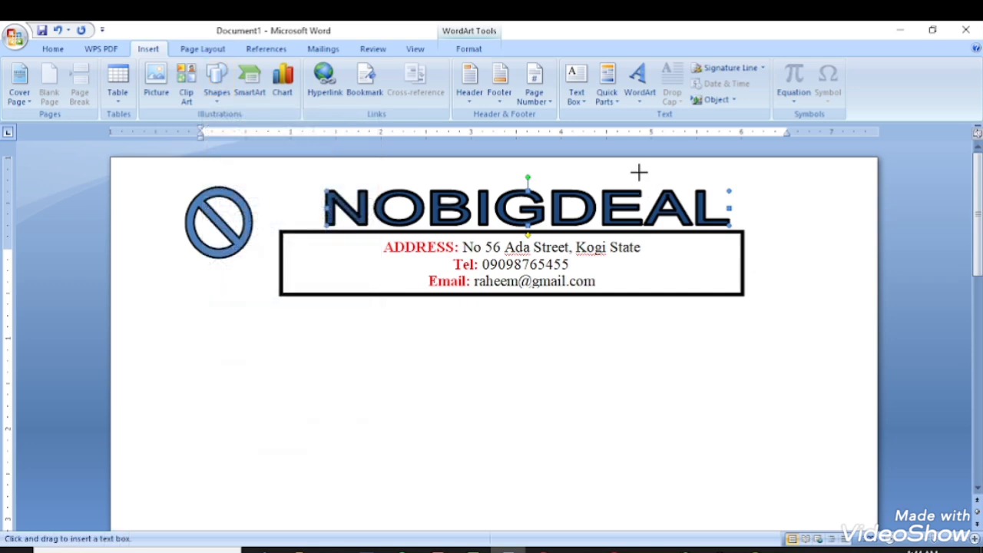
pyautogui.moveTo(635, 167); pyautogui.dragTo(725, 192)
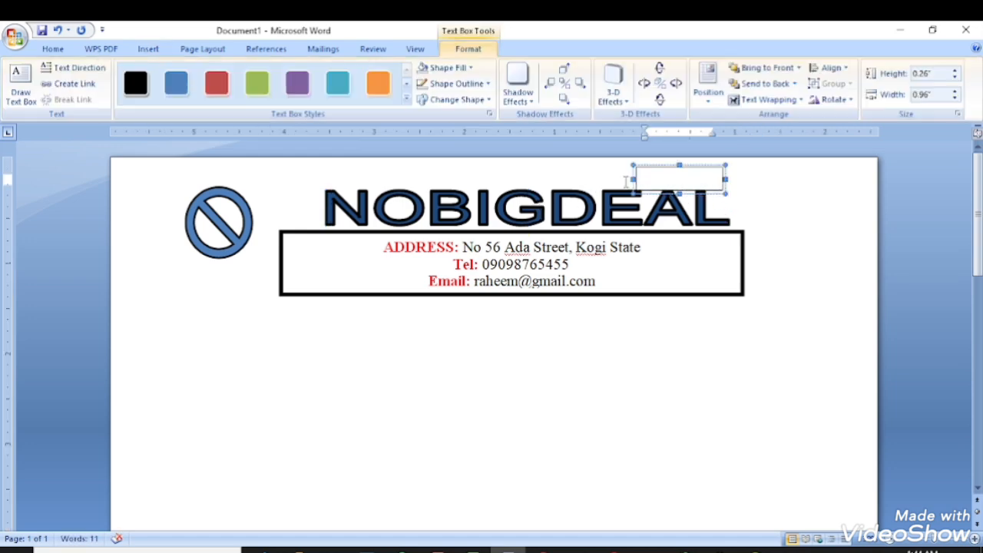
pyautogui.write('RC:')
pyautogui.click(683, 167)
pyautogui.click(457, 83)
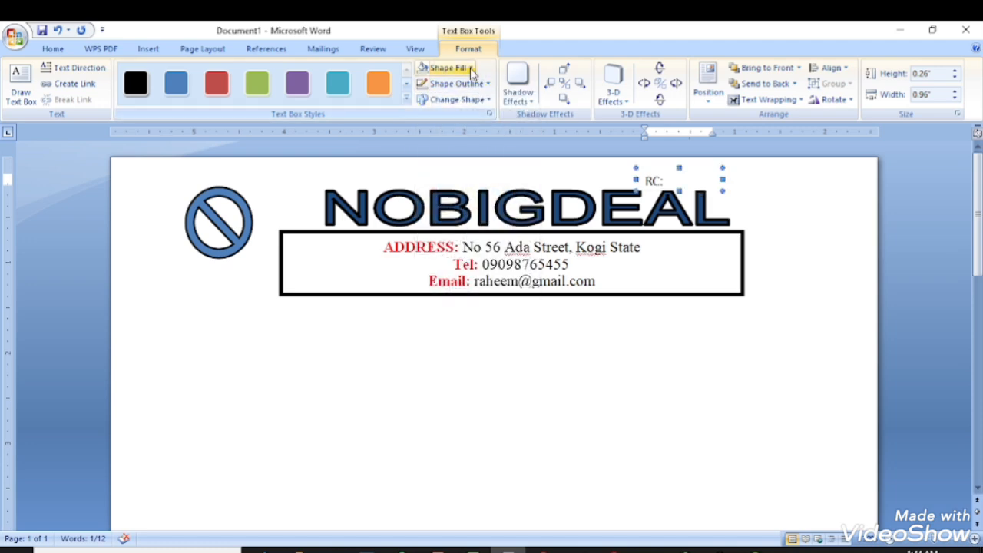
pyautogui.click(447, 68)
pyautogui.click(450, 190)
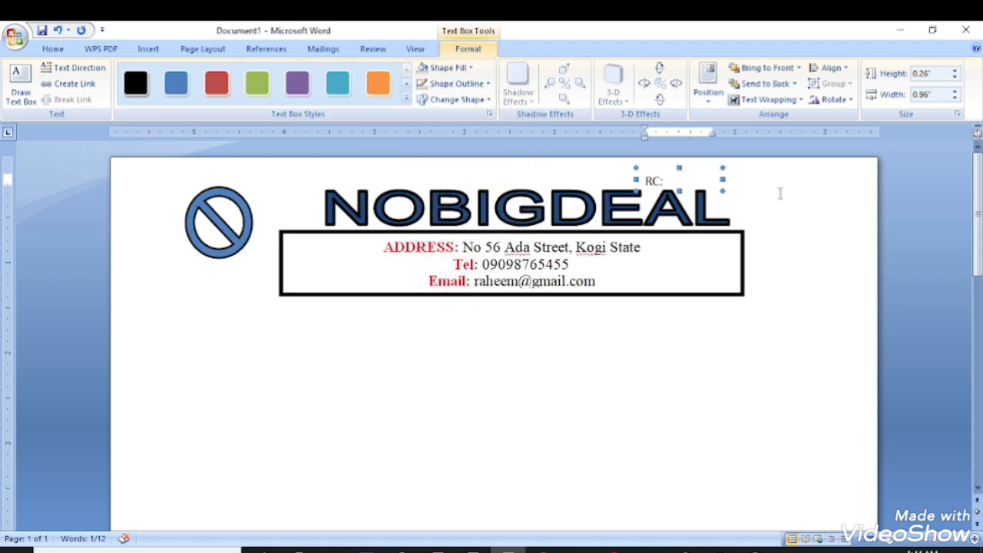
# Type the registration number 3245678 after RC: and widen the box to fit one line.
pyautogui.click(675, 181)
pyautogui.write('3245678')
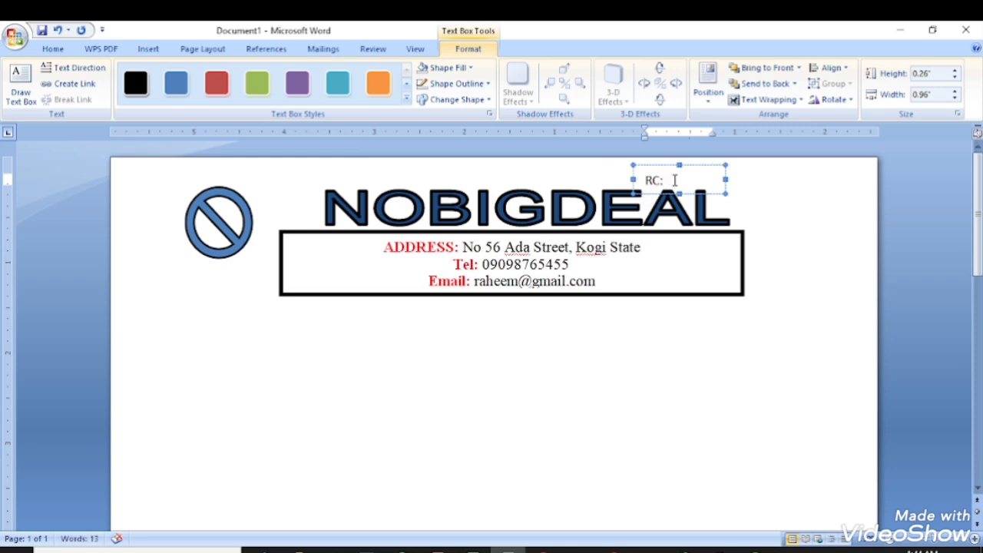
pyautogui.moveTo(725, 179); pyautogui.dragTo(750, 180)
pyautogui.moveTo(666, 182); pyautogui.dragTo(645, 182)
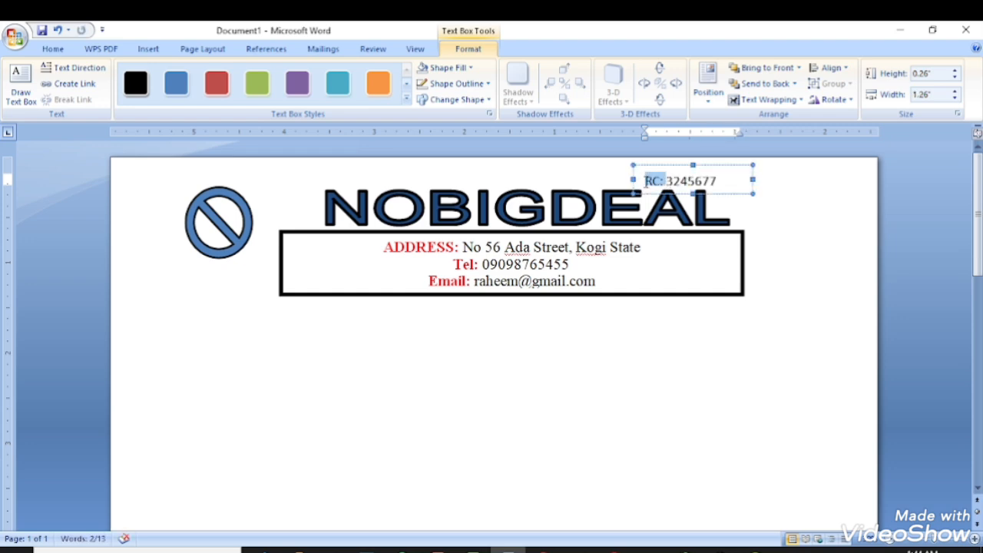
# Colour the RC: label red.
pyautogui.click(50, 50)
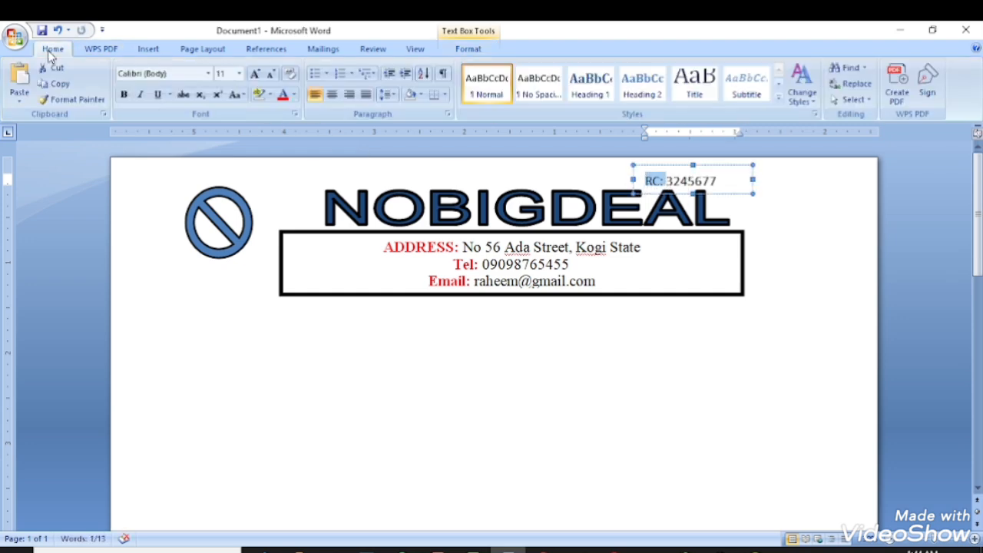
pyautogui.click(294, 95)
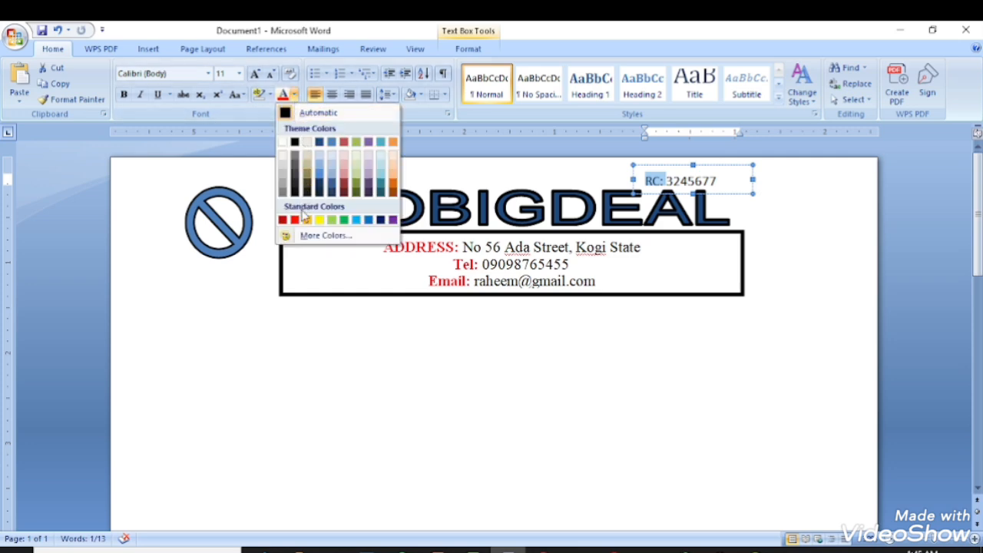
pyautogui.click(296, 221)
pyautogui.click(719, 181)
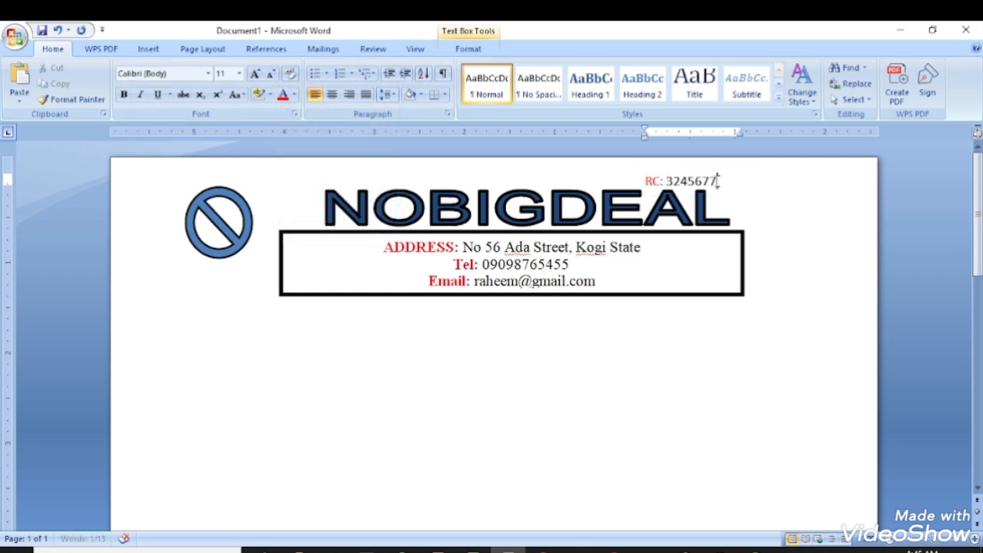
# Make the whole RC registration line bold.
pyautogui.click(675, 169)
pyautogui.tripleClick(680, 181)
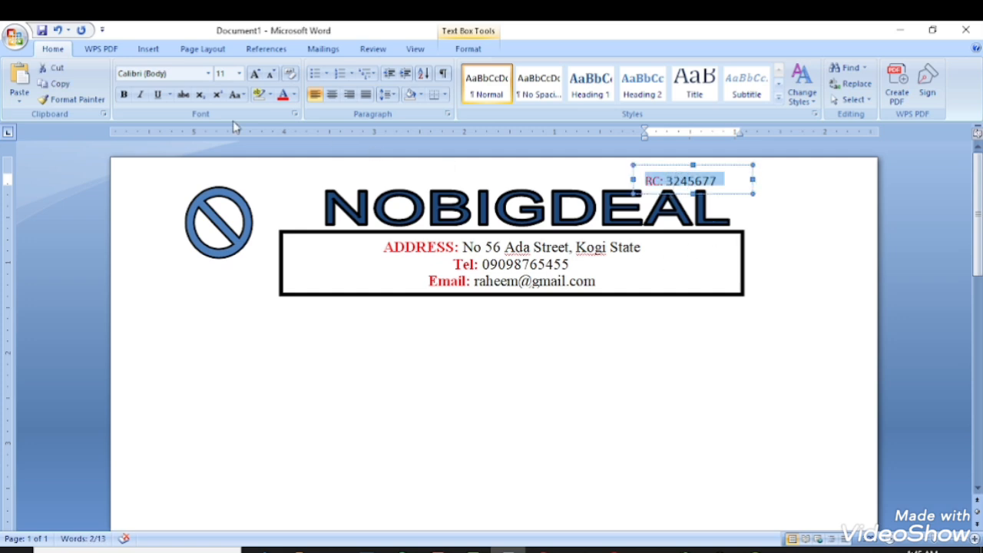
pyautogui.click(127, 95)
pyautogui.click(593, 264)
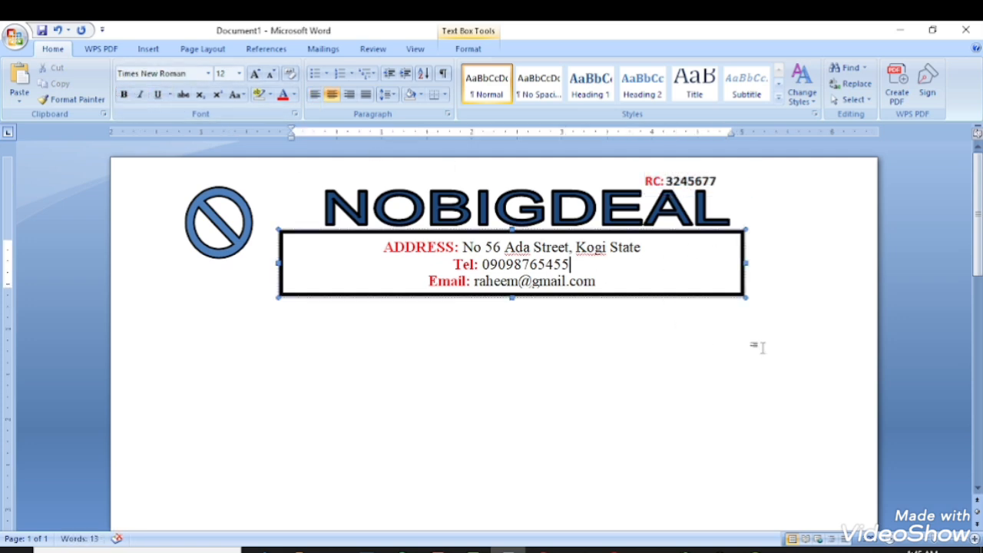
pyautogui.click(607, 370)
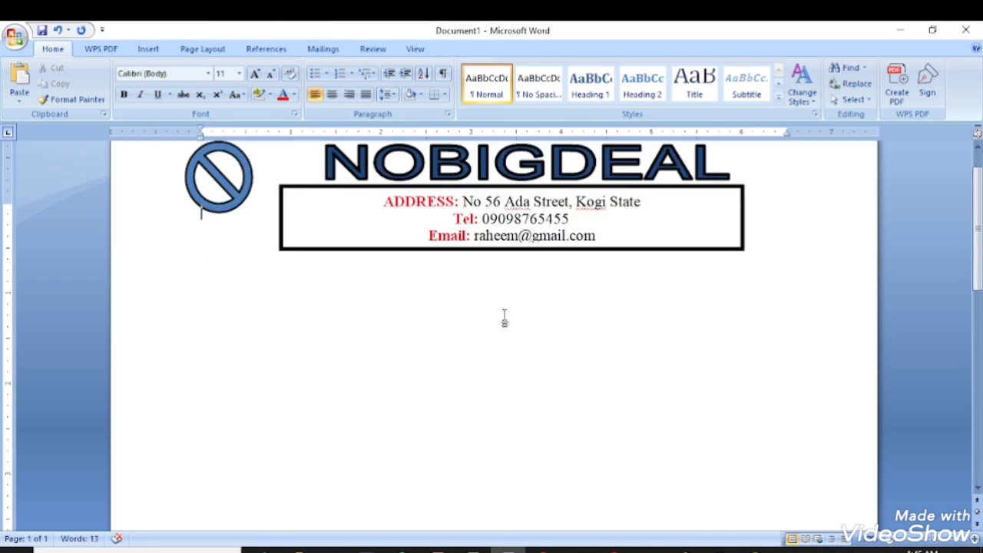
pyautogui.scroll(-3, 560, 318)
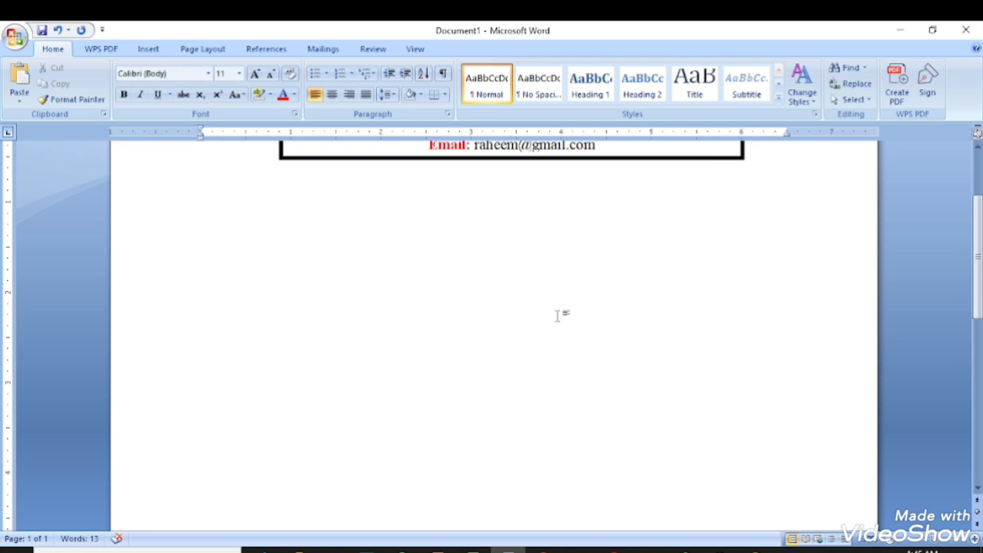
pyautogui.scroll(3, 559, 315)
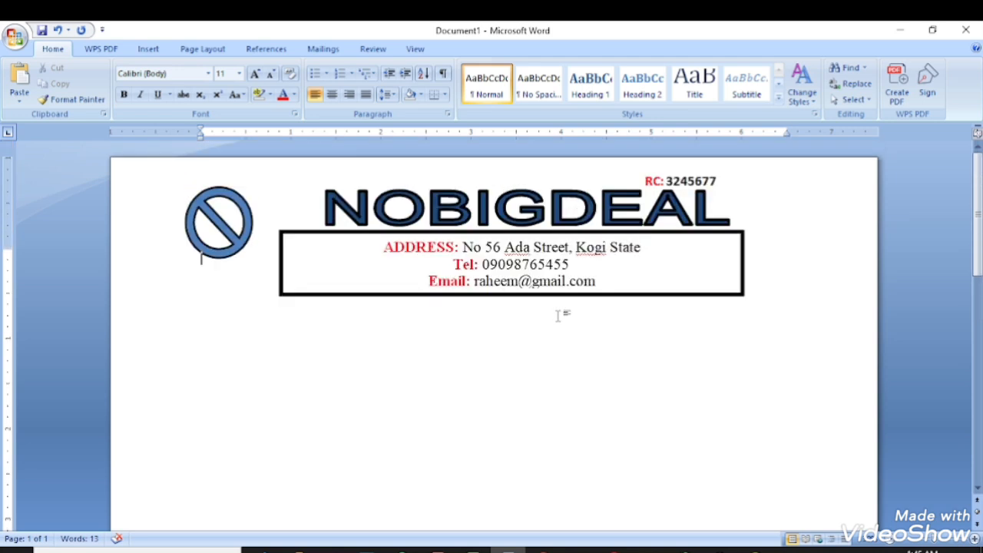
# Type the recipient lines 'The Manage,', 'Nobigdeal Enterprise,' and the town at the left margin.
pyautogui.doubleClick(414, 352)
pyautogui.press('BackSpace')
pyautogui.write('The Manage,')
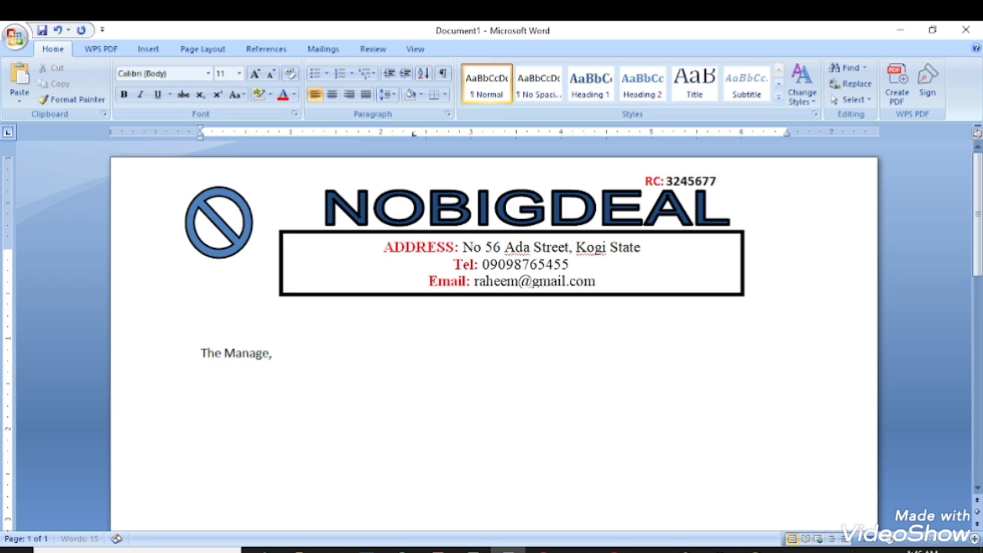
pyautogui.press('Return')
pyautogui.write('nobi')
pyautogui.write('gdeal Enterpr')
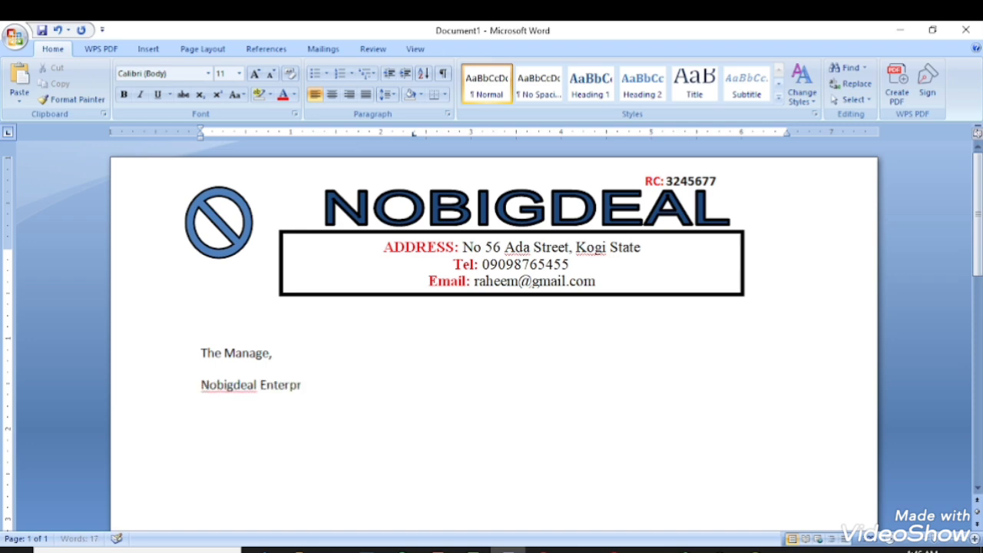
pyautogui.write('ise,')
pyautogui.press('Return')
pyautogui.write('Kubwa Abu')
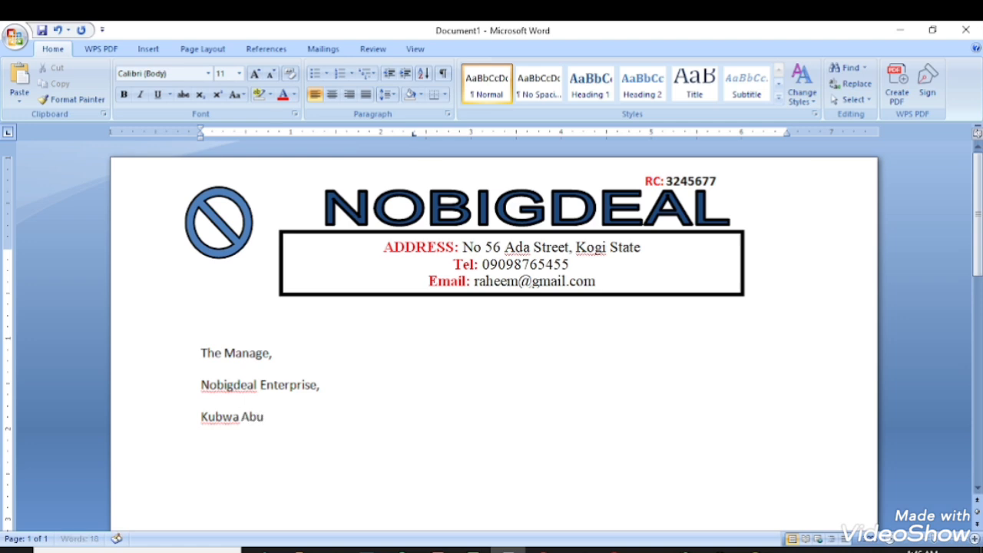
pyautogui.write('ja.')
# Give the three recipient address lines single line spacing with 0 pt space after.
pyautogui.moveTo(199, 354); pyautogui.dragTo(298, 415)
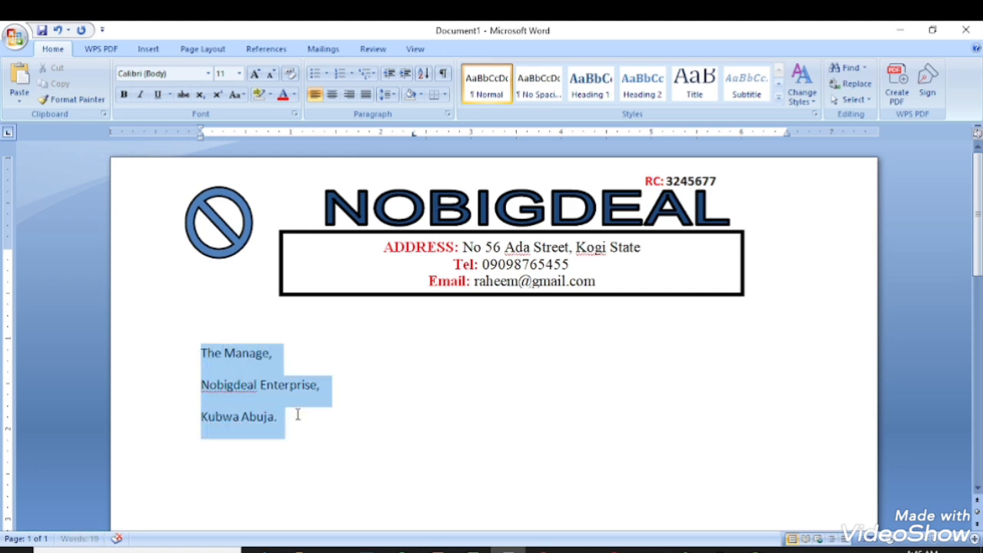
pyautogui.click(390, 94)
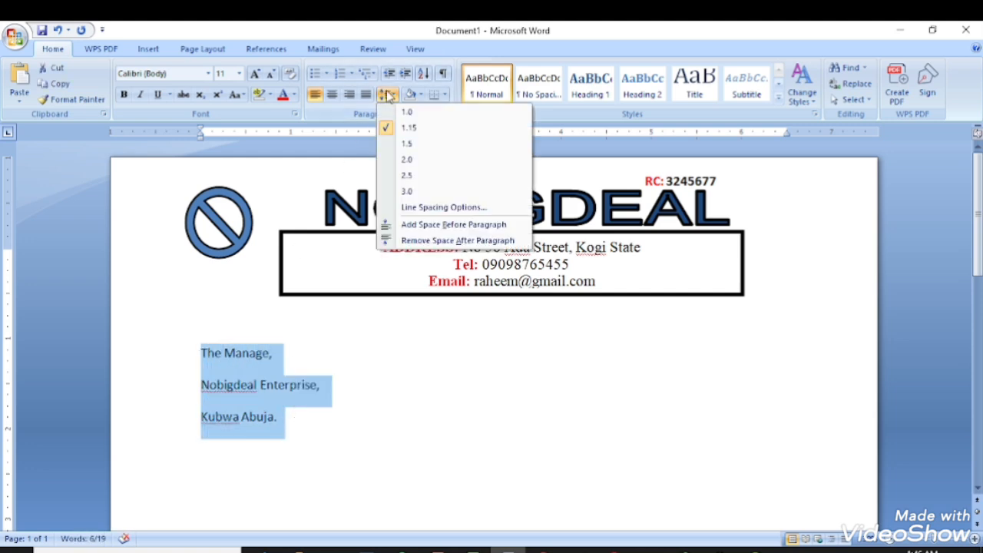
pyautogui.click(428, 207)
pyautogui.click(431, 345)
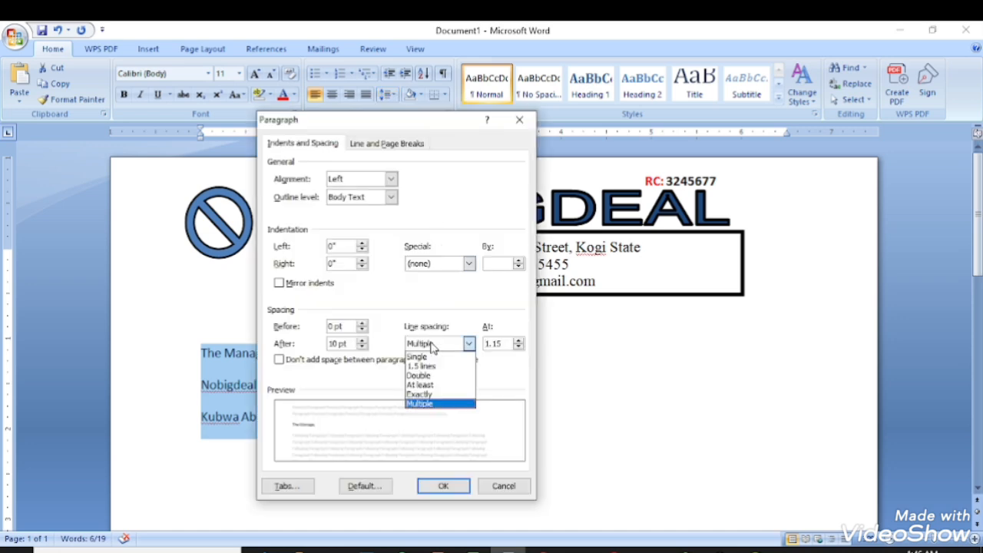
pyautogui.click(428, 348)
pyautogui.click(419, 347)
pyautogui.click(418, 356)
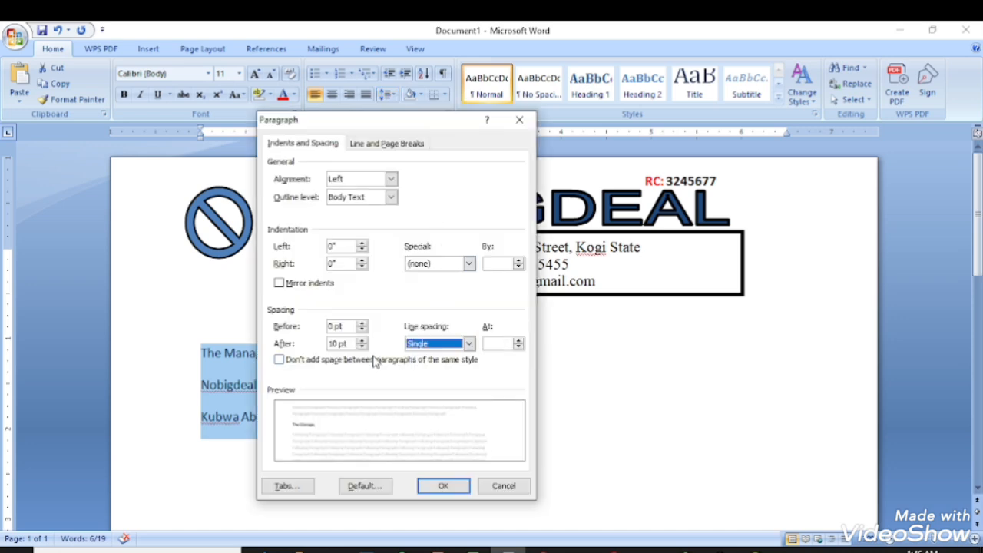
pyautogui.click(362, 346)
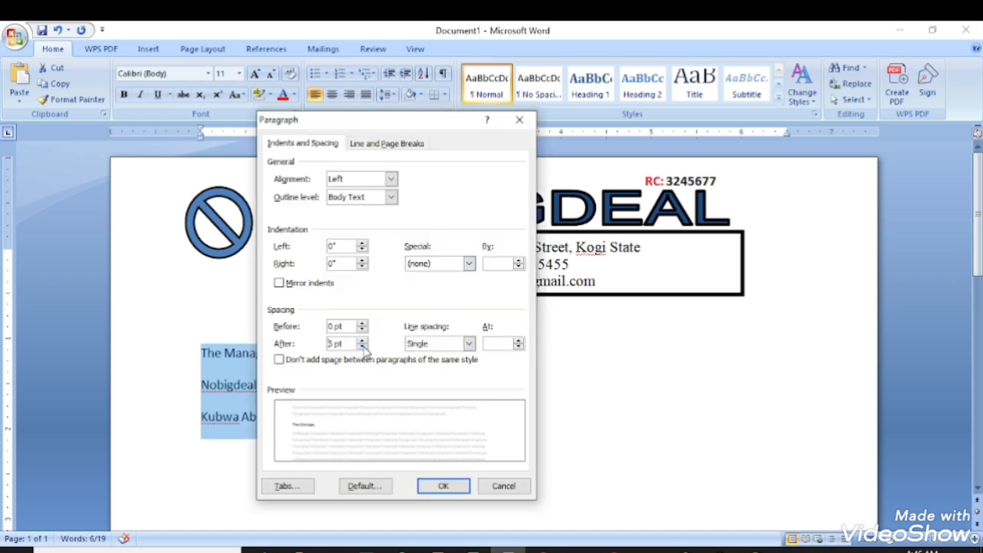
pyautogui.click(444, 487)
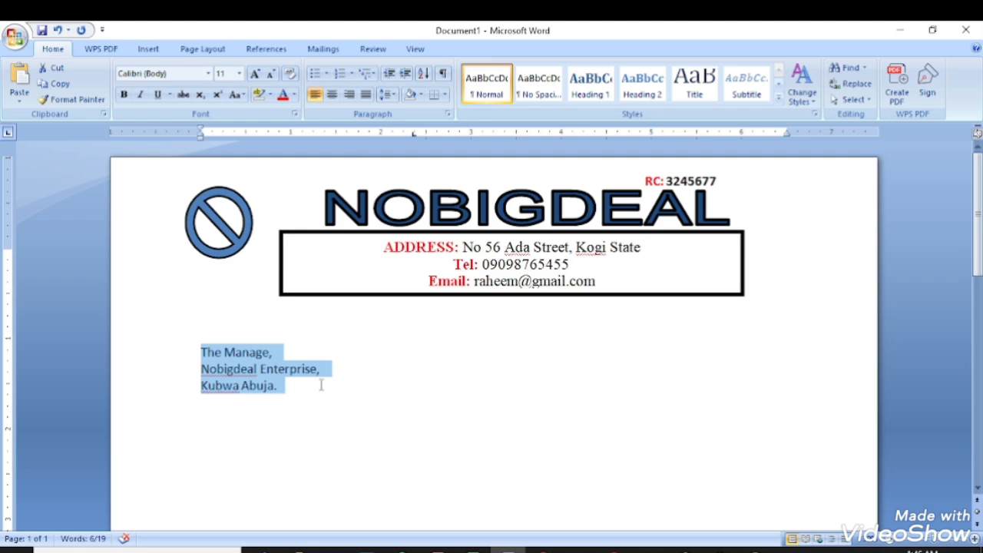
# Reopen the Paragraph settings with Alt+O+P to check the spacing, then close them unchanged.
pyautogui.press('alt')
pyautogui.press('o')
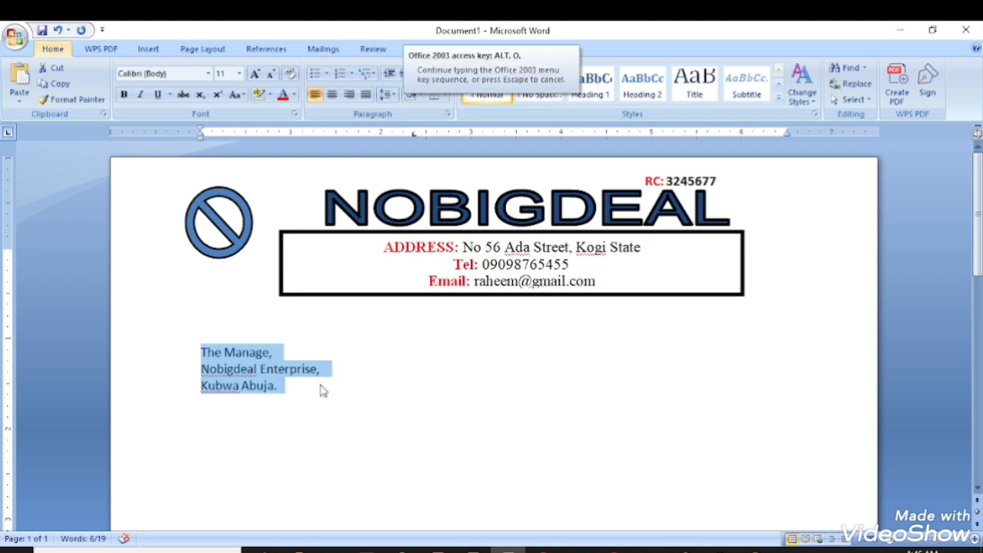
pyautogui.press('p')
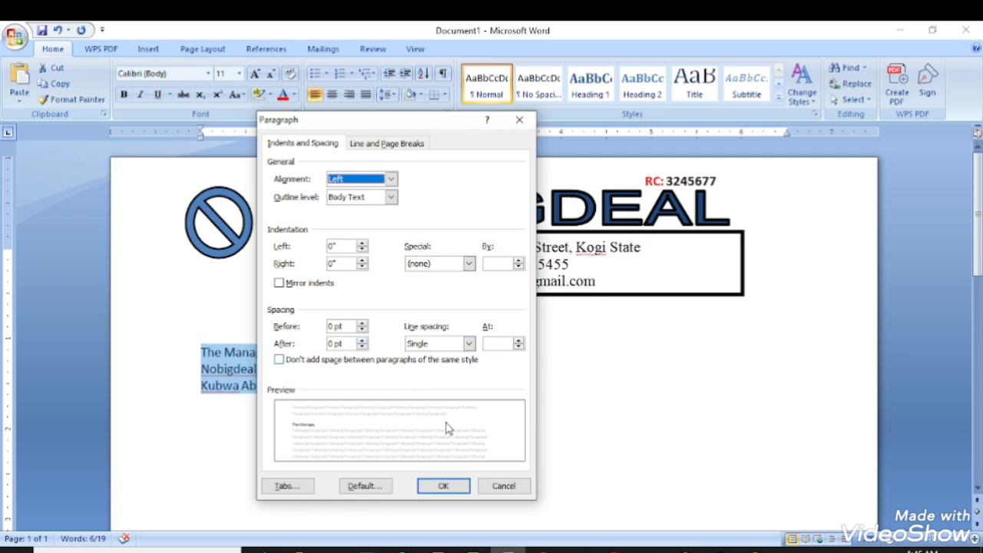
pyautogui.click(436, 485)
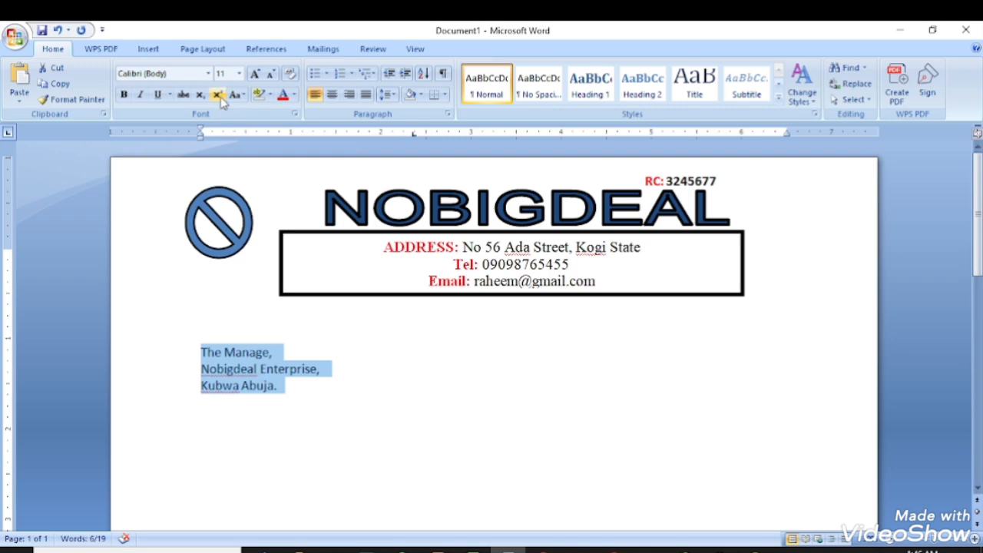
# Set the address lines to Times New Roman 14 pt and add the missing 'r' to 'Manager'.
pyautogui.click(208, 73)
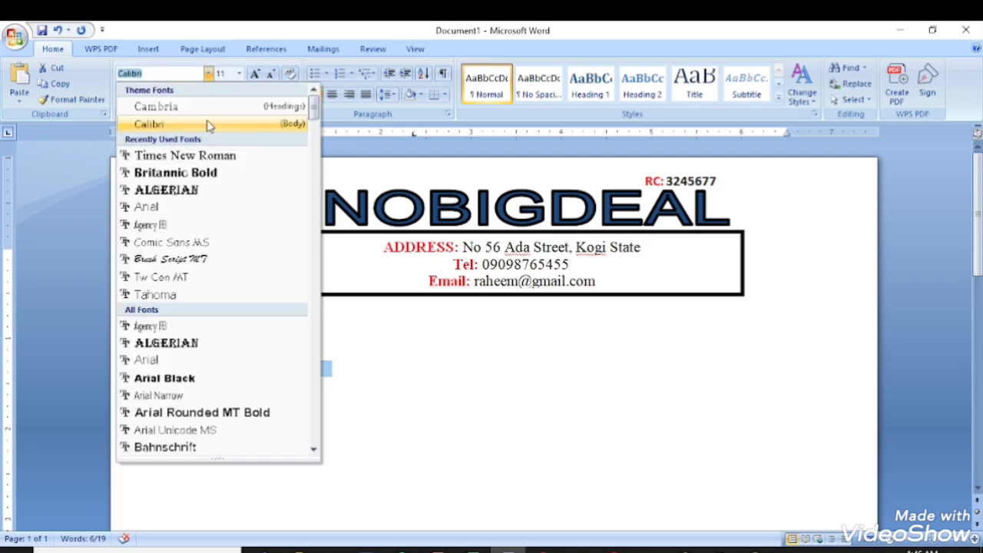
pyautogui.click(184, 155)
pyautogui.click(239, 73)
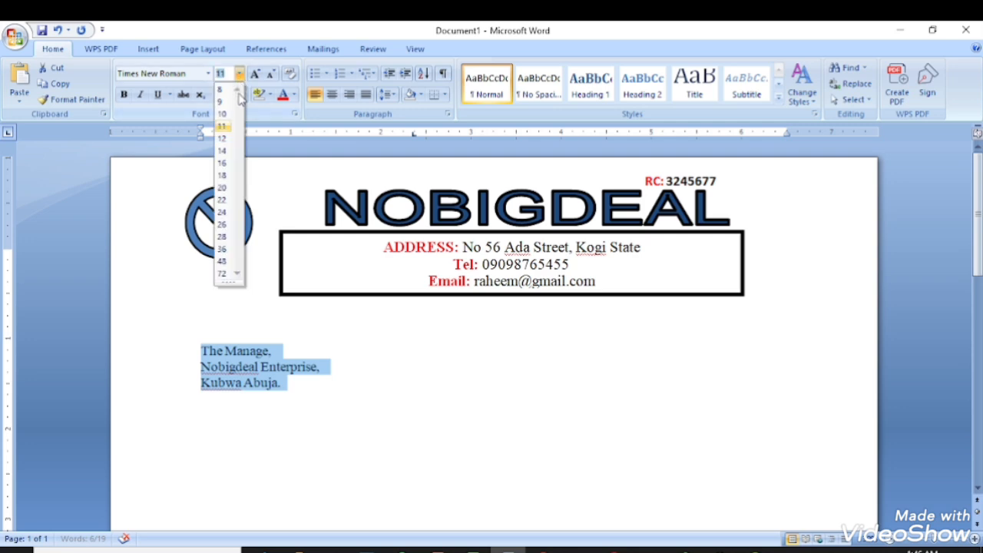
pyautogui.click(222, 151)
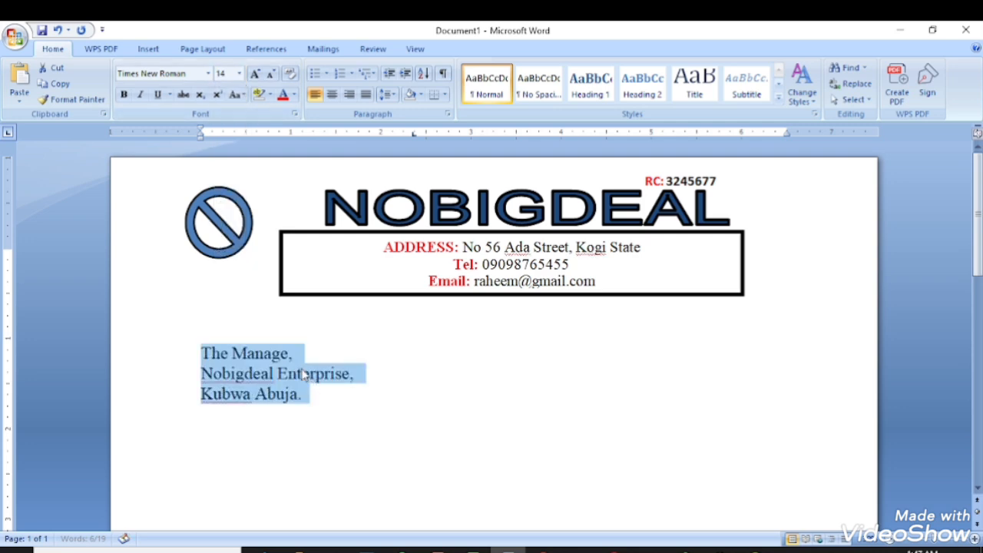
pyautogui.click(291, 354)
pyautogui.write('r')
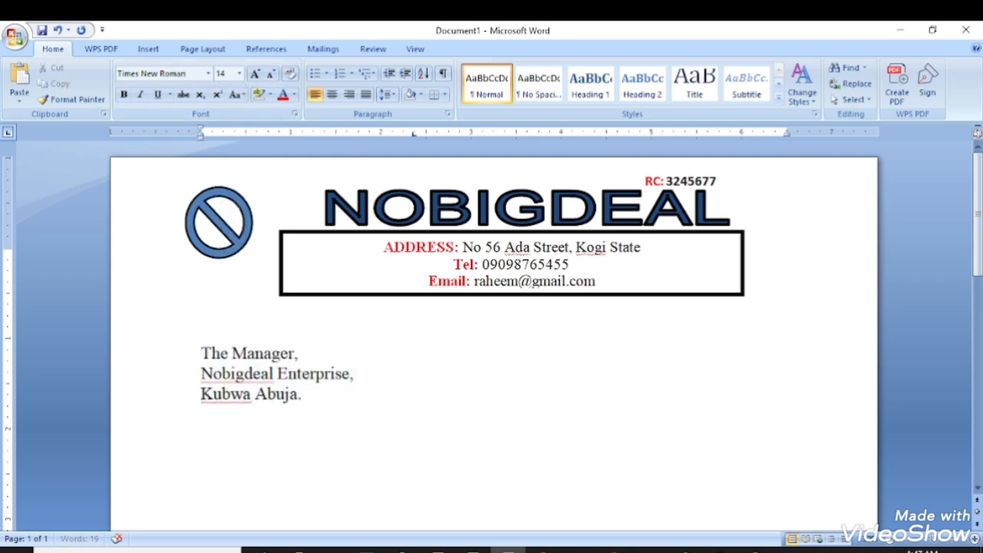
# Add a blank line below 'Kubwa Abuja.' and type the salutation 'Sir,'.
pyautogui.click(310, 408)
pyautogui.press('Return')
pyautogui.write('\\')
pyautogui.press('BackSpace')
pyautogui.press('Return')
pyautogui.write('Sir,')
# Type 'Invoice for the approval' on the line below 'Sir,', fixing the typos.
pyautogui.press('Return')
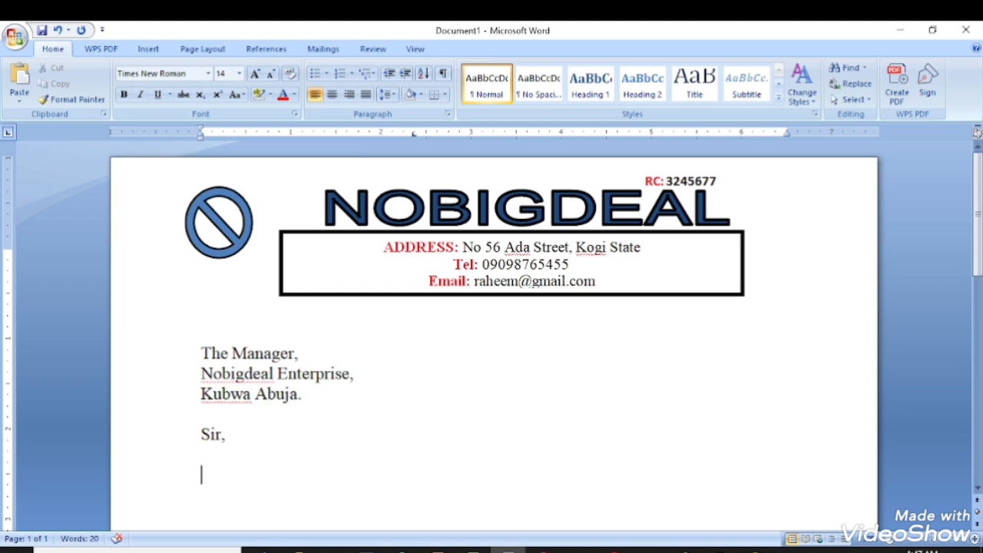
pyautogui.write('Invo')
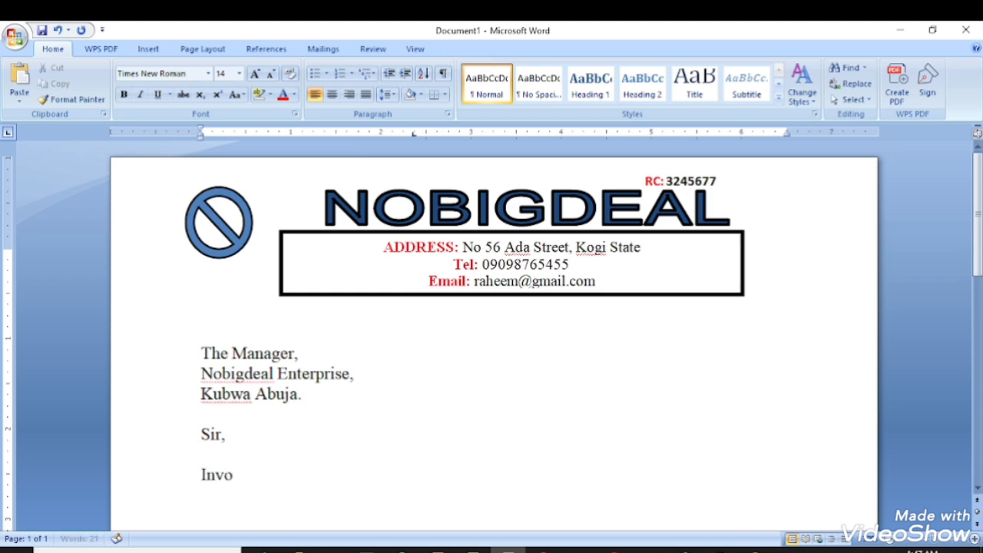
pyautogui.write('ice for th')
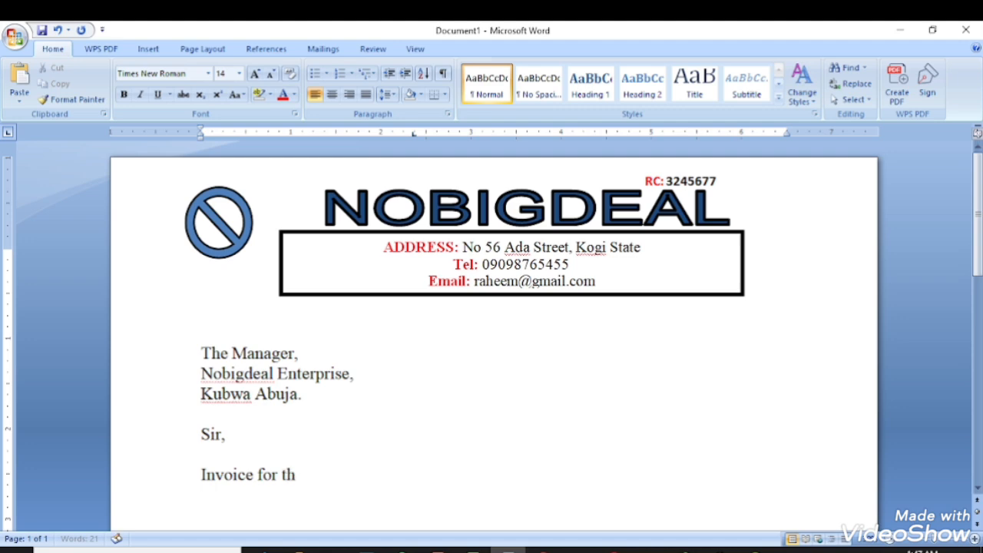
pyautogui.write('e ')
pyautogui.write('approba')
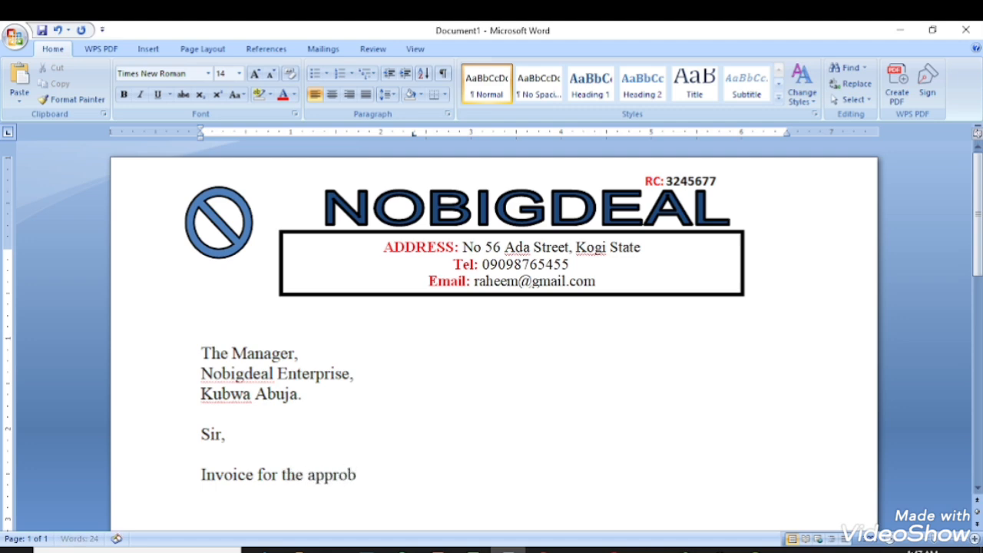
pyautogui.press('BackSpace')
pyautogui.press('BackSpace')
pyautogui.write('val o')
pyautogui.press('BackSpace')
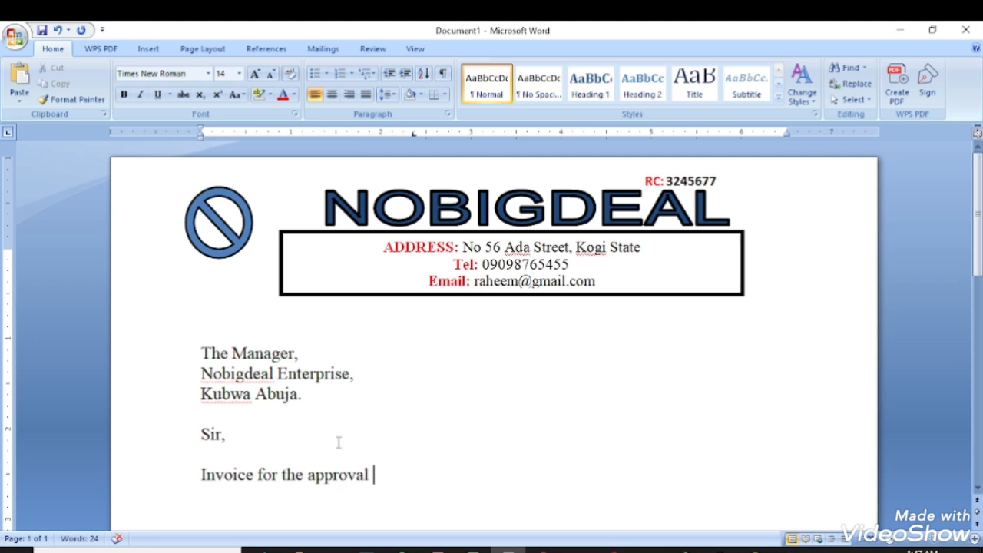
pyautogui.scroll(-2, 336, 441)
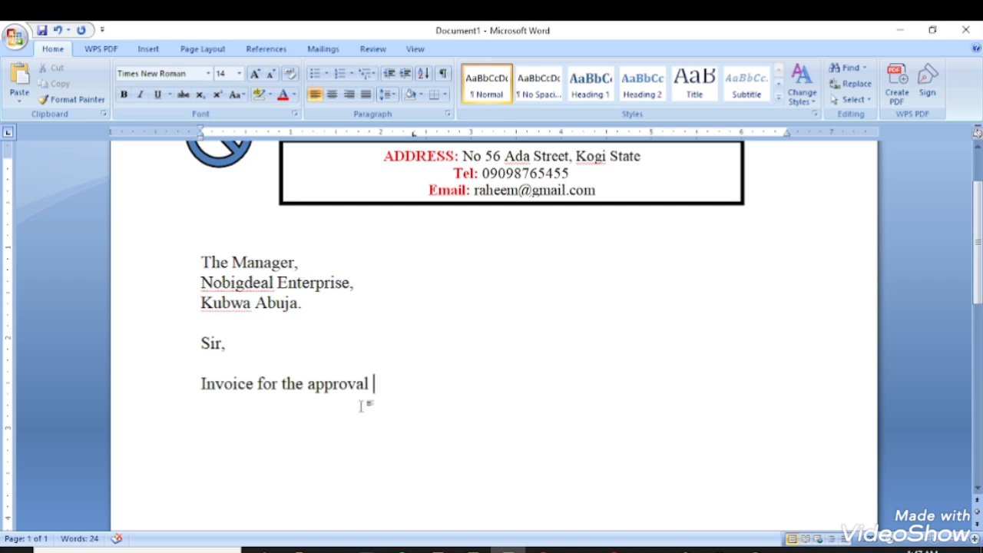
# Center the 'Invoice for the approval' line and make it bold.
pyautogui.moveTo(374, 383); pyautogui.dragTo(230, 391)
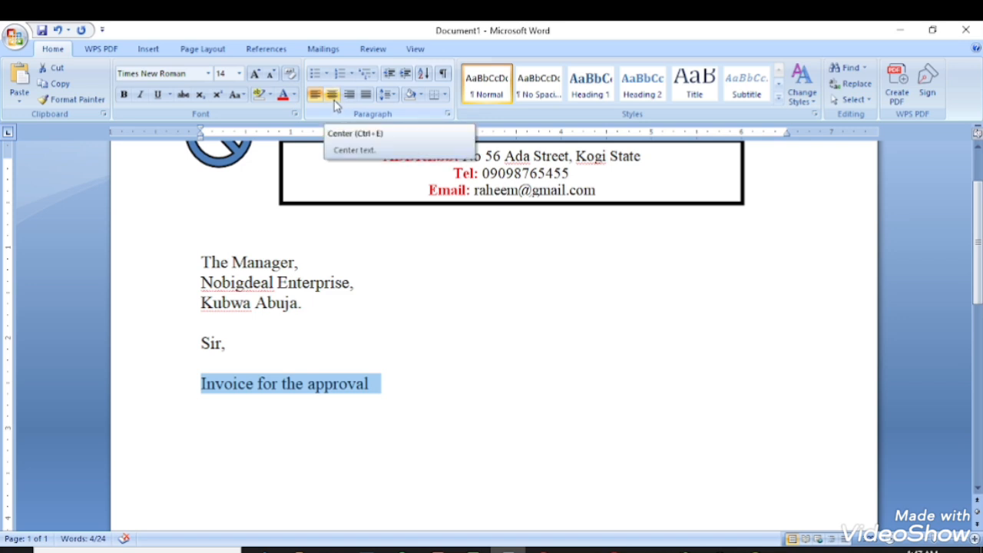
pyautogui.click(332, 95)
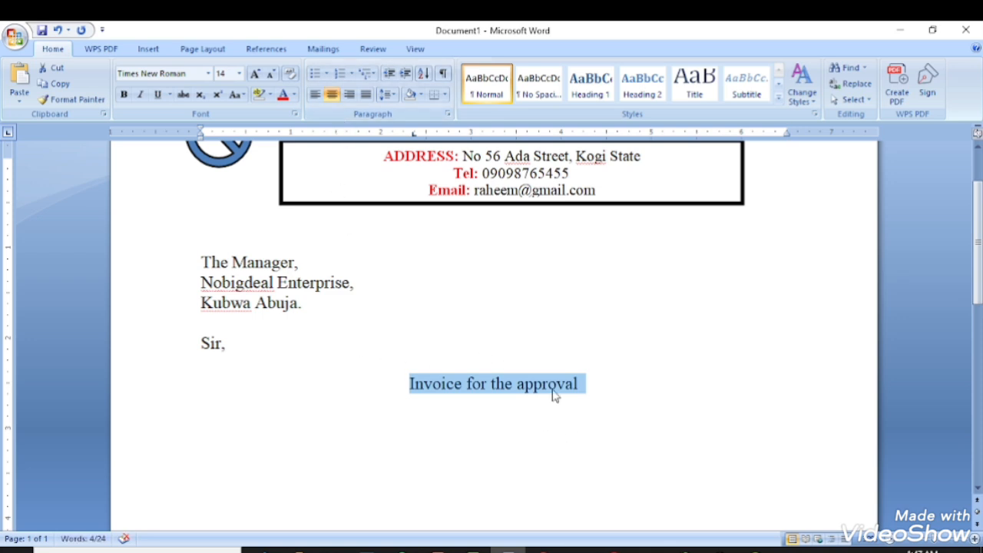
pyautogui.click(124, 94)
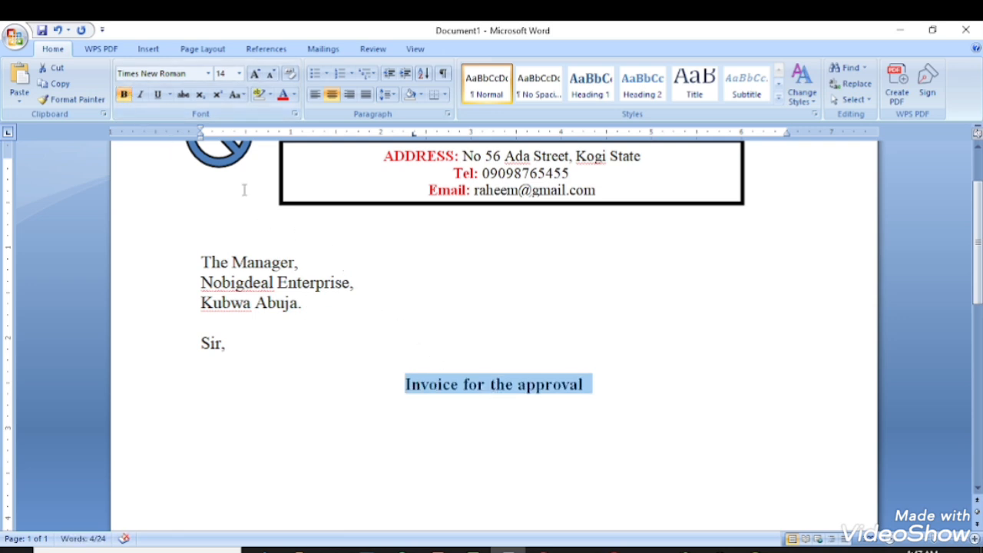
pyautogui.click(238, 95)
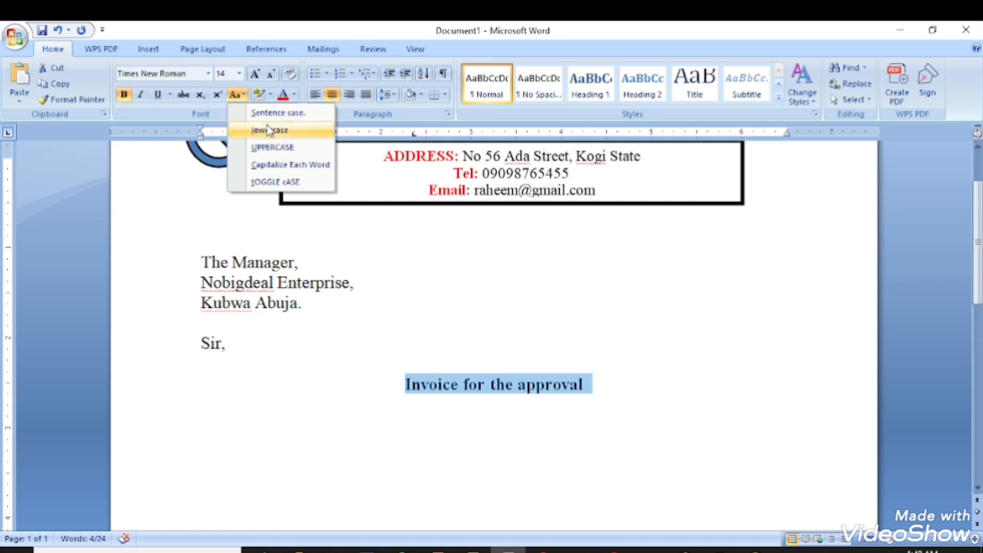
# Change the heading's case to Capitalize Each Word, then to UPPERCASE.
pyautogui.click(283, 165)
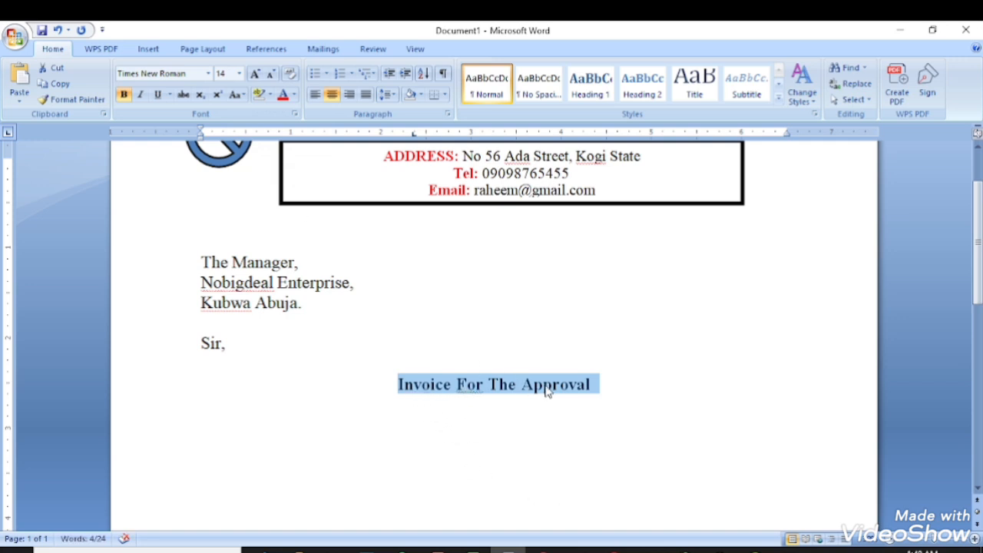
pyautogui.click(244, 94)
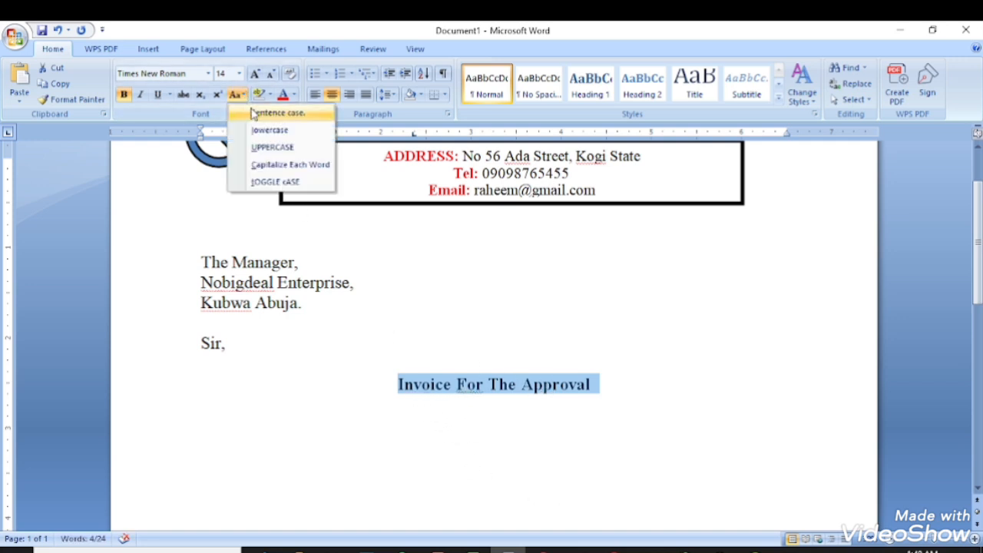
pyautogui.click(276, 148)
pyautogui.click(397, 403)
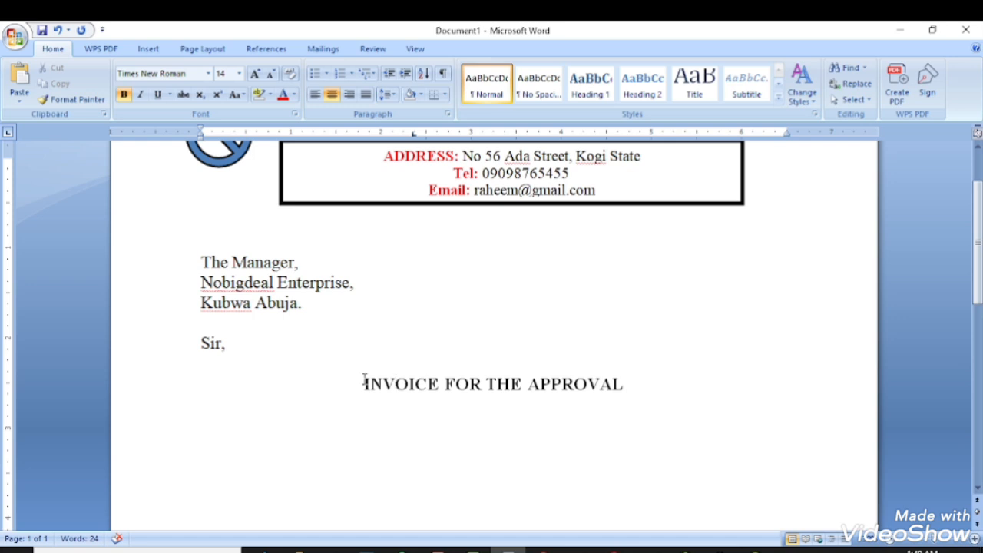
# Reselect the full INVOICE FOR THE APPROVAL heading line.
pyautogui.click(364, 382)
pyautogui.keyDown('shift'); pyautogui.click(635, 380); pyautogui.keyUp('shift')
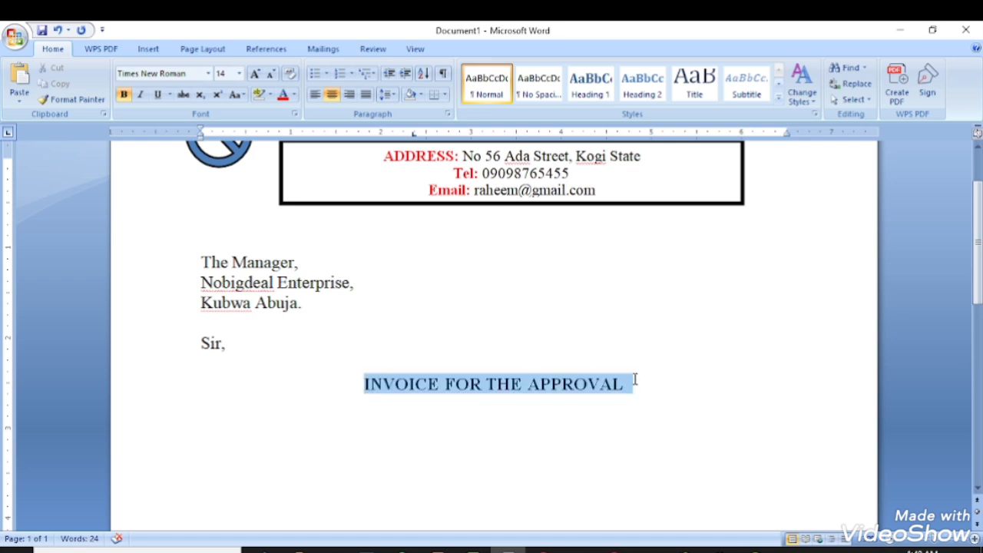
pyautogui.click(439, 392)
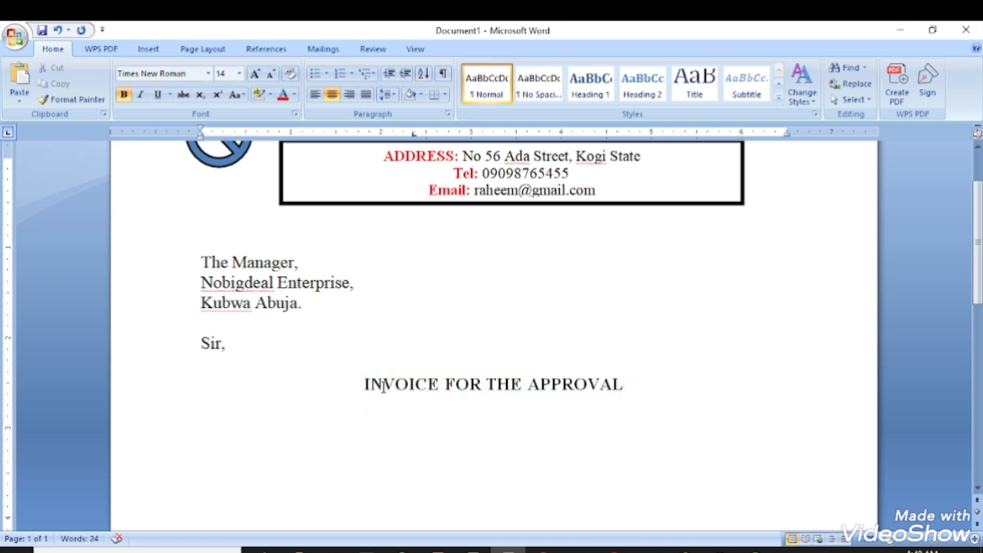
pyautogui.click(364, 384)
pyautogui.moveTo(364, 384); pyautogui.dragTo(639, 388)
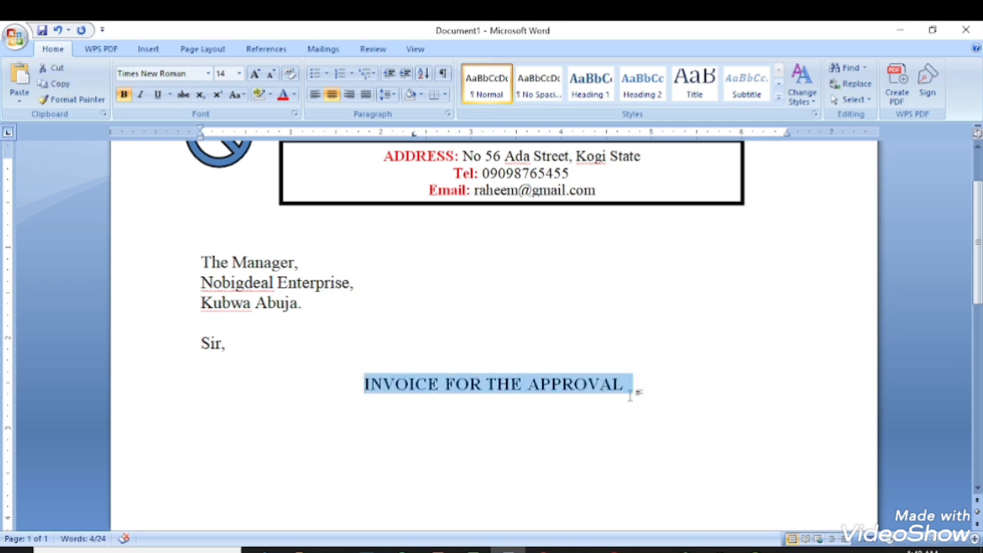
pyautogui.click(347, 393)
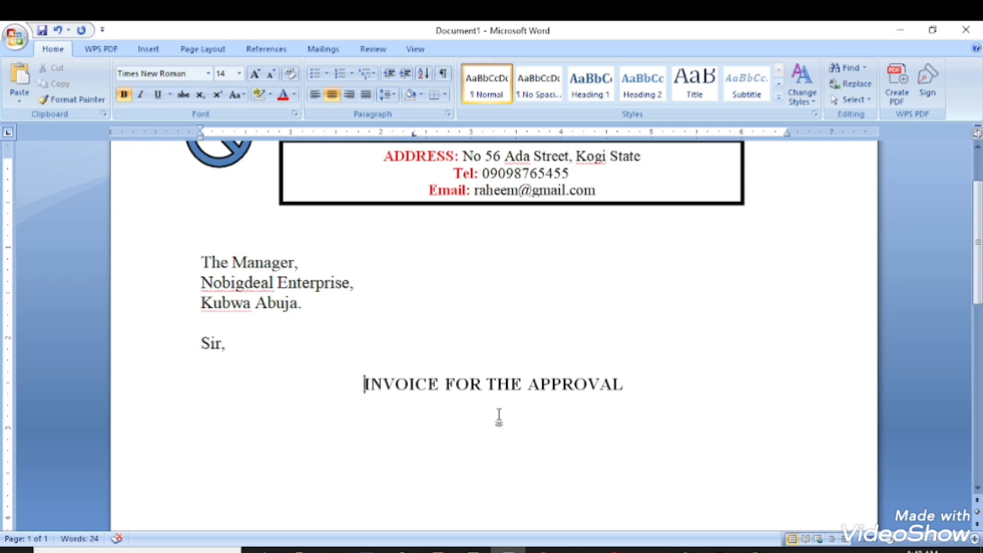
# Select the INVOICE FOR THE APPROVAL heading with Shift+arrow keys and underline it.
pyautogui.hotkey('shift', 'Right')
pyautogui.hotkey('shift', 'Right')
pyautogui.hotkey('shift', 'Right')
pyautogui.hotkey('shift', 'Right')
pyautogui.hotkey('shift', 'Right')
pyautogui.hotkey('shift', 'Right')
pyautogui.hotkey('shift', 'Right')
pyautogui.hotkey('shift', 'Right')
pyautogui.hotkey('shift', 'Right')
pyautogui.hotkey('shift', 'Right')
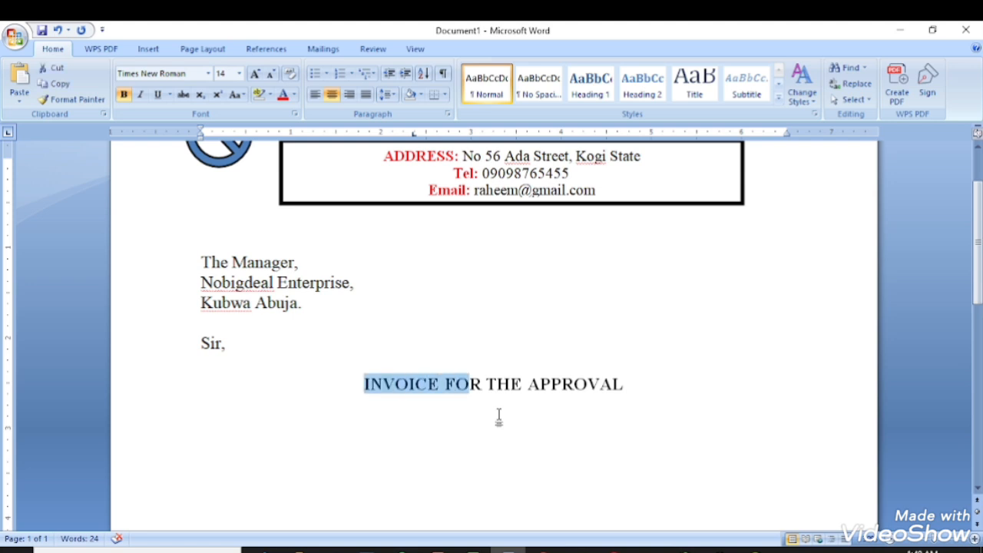
pyautogui.hotkey('shift', 'Right')
pyautogui.hotkey('shift', 'Right')
pyautogui.hotkey('shift', 'Right')
pyautogui.hotkey('shift', 'Right')
pyautogui.hotkey('shift', 'Right')
pyautogui.hotkey('shift', 'Right')
pyautogui.hotkey('shift', 'Right')
pyautogui.hotkey('shift', 'Right')
pyautogui.hotkey('shift', 'Right')
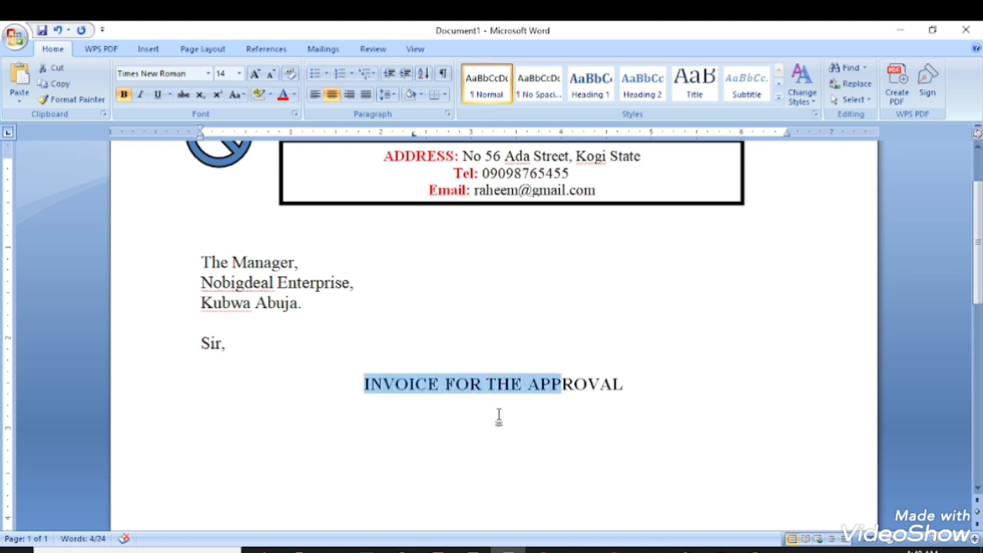
pyautogui.hotkey('shift', 'Right')
pyautogui.hotkey('shift', 'Right')
pyautogui.hotkey('shift', 'Right')
pyautogui.hotkey('shift', 'Right')
pyautogui.hotkey('shift', 'Right')
pyautogui.hotkey('shift', 'Right')
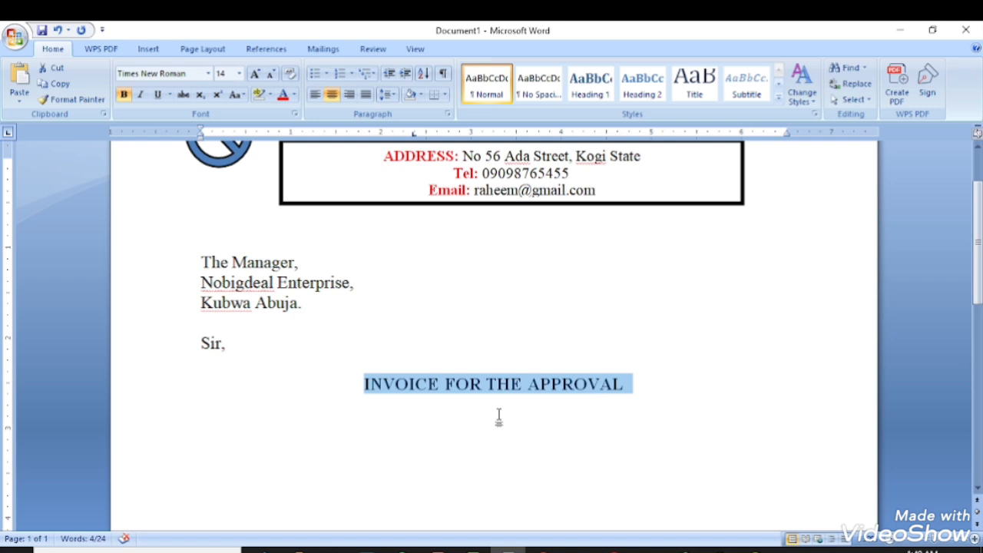
pyautogui.click(632, 386)
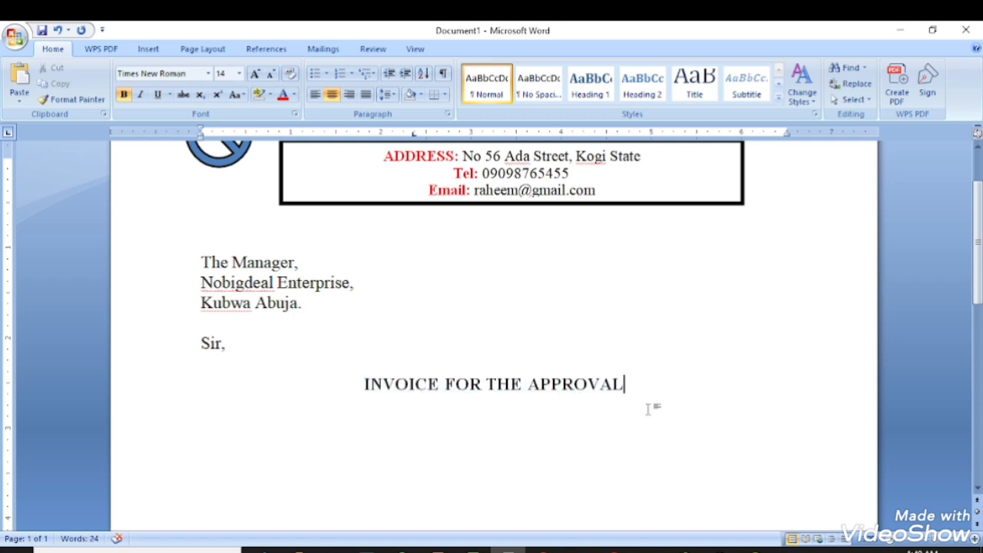
pyautogui.hotkey('shift', 'Left')
pyautogui.hotkey('shift', 'Left')
pyautogui.hotkey('shift', 'Left')
pyautogui.hotkey('shift', 'Left')
pyautogui.hotkey('shift', 'Left')
pyautogui.hotkey('shift', 'Left')
pyautogui.hotkey('shift', 'Left')
pyautogui.hotkey('shift', 'Left')
pyautogui.hotkey('shift', 'Left')
pyautogui.hotkey('shift', 'Left')
pyautogui.hotkey('shift', 'Left')
pyautogui.hotkey('shift', 'Left')
pyautogui.hotkey('shift', 'Left')
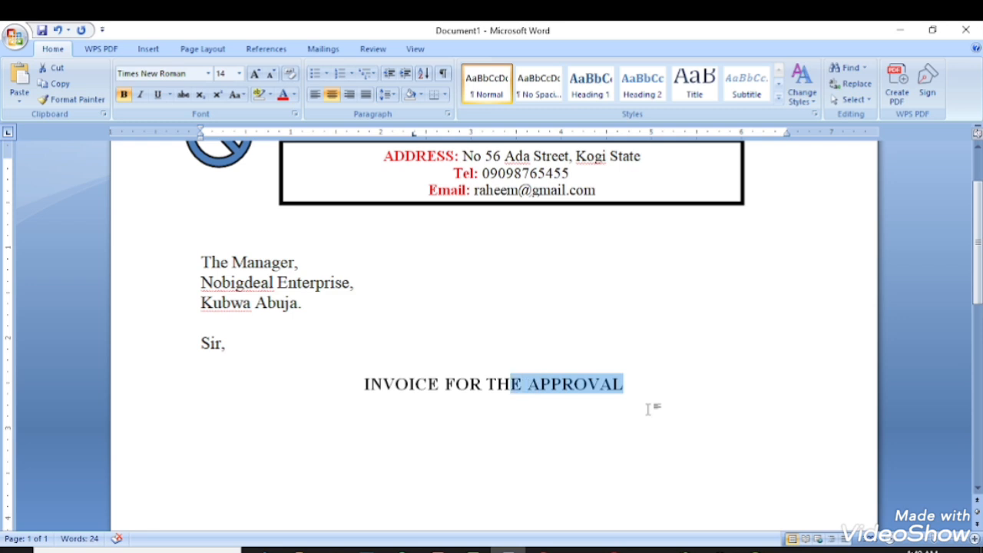
pyautogui.hotkey('shift', 'Left')
pyautogui.hotkey('shift', 'Left')
pyautogui.hotkey('shift', 'Left')
pyautogui.hotkey('shift', 'Left')
pyautogui.hotkey('shift', 'Left')
pyautogui.hotkey('shift', 'Left')
pyautogui.hotkey('shift', 'Left')
pyautogui.hotkey('shift', 'Left')
pyautogui.hotkey('shift', 'Left')
pyautogui.hotkey('shift', 'Left')
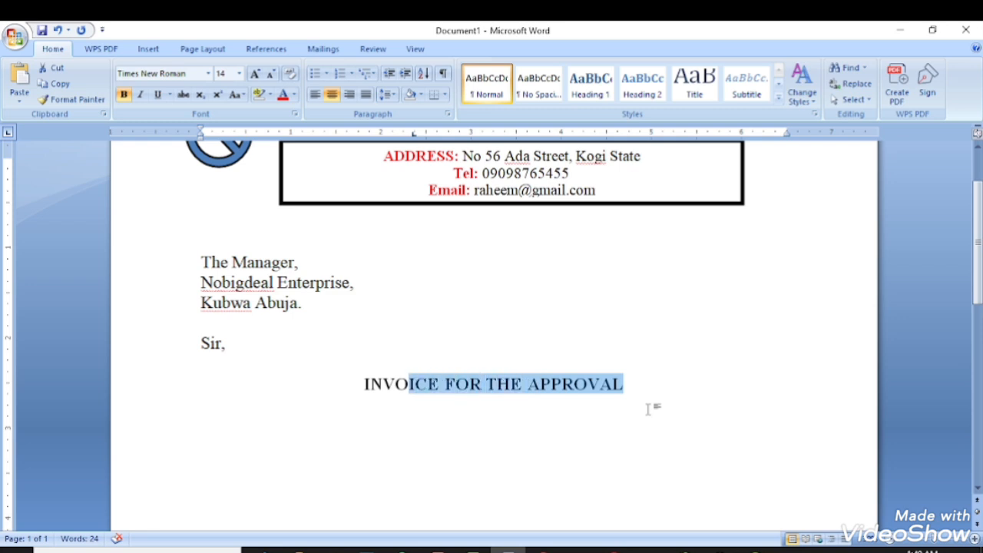
pyautogui.hotkey('shift', 'Left')
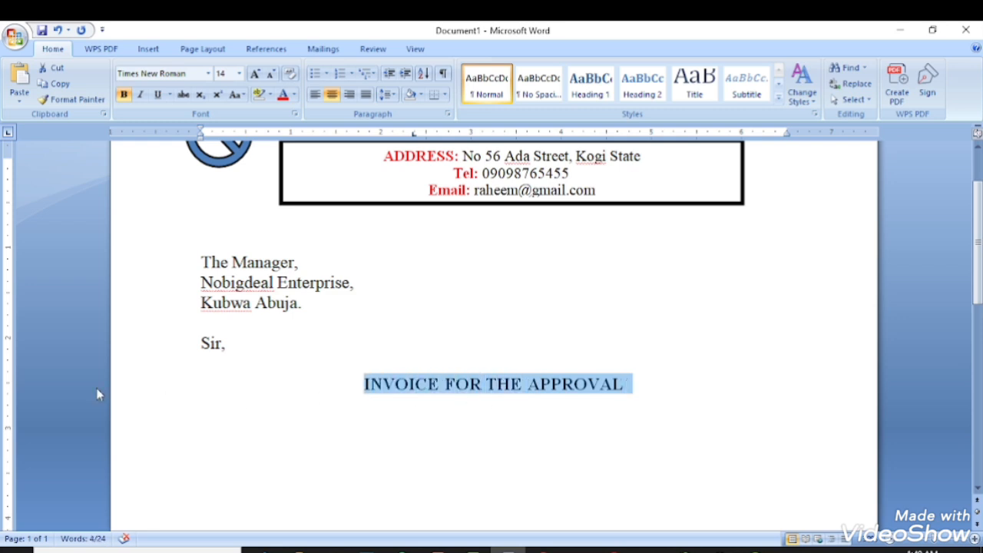
pyautogui.click(158, 95)
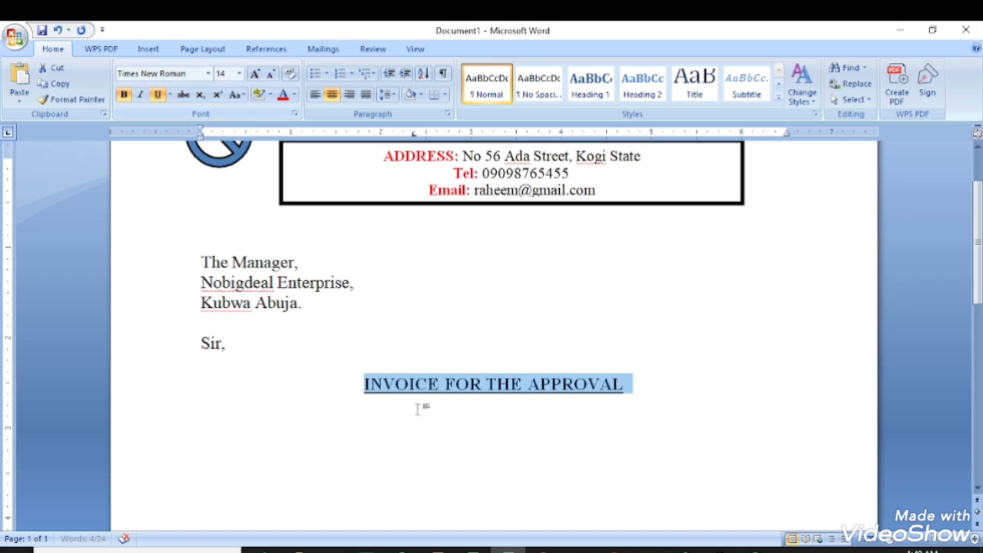
pyautogui.click(443, 412)
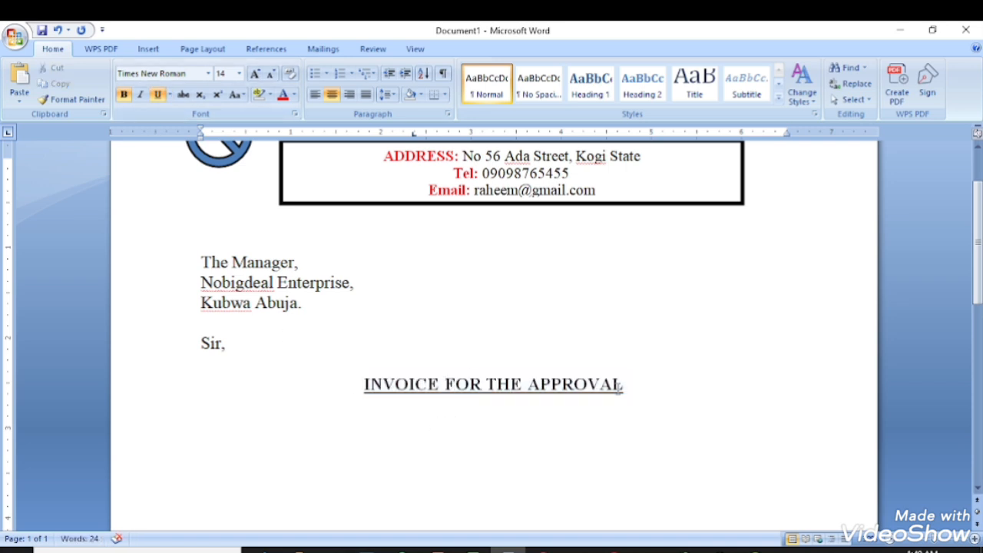
# Apply and then remove italics on the heading, and start a new line beneath it.
pyautogui.moveTo(623, 384); pyautogui.dragTo(362, 384)
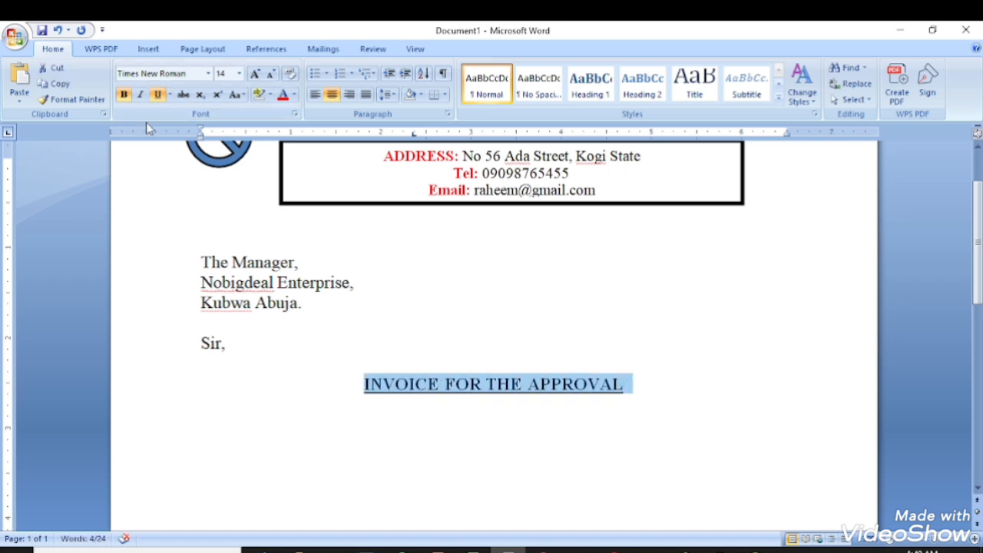
pyautogui.click(143, 99)
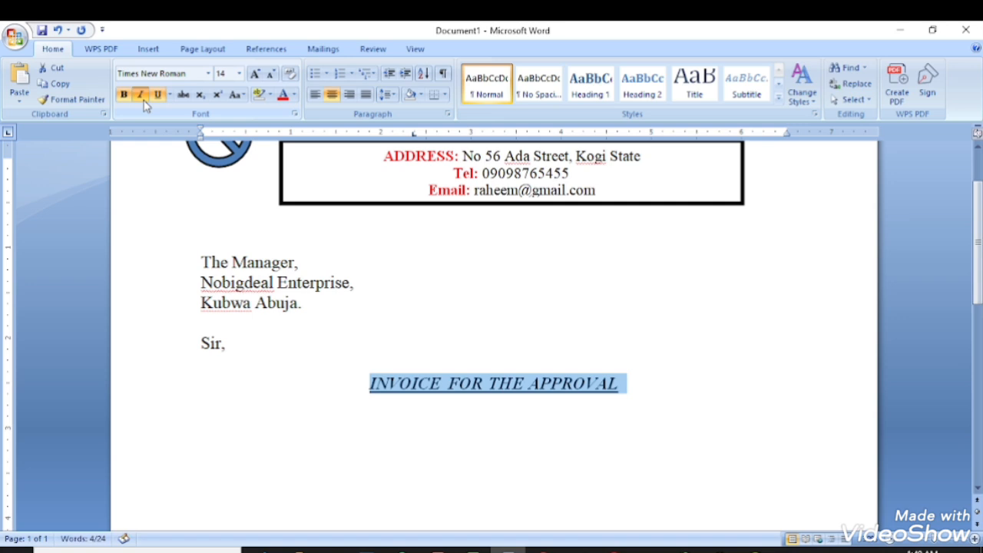
pyautogui.click(141, 97)
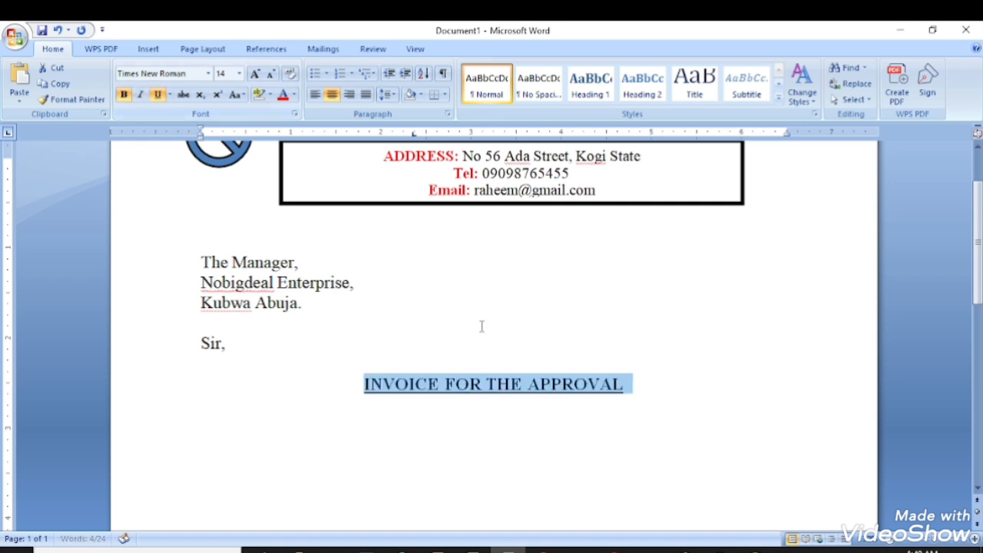
pyautogui.click(635, 387)
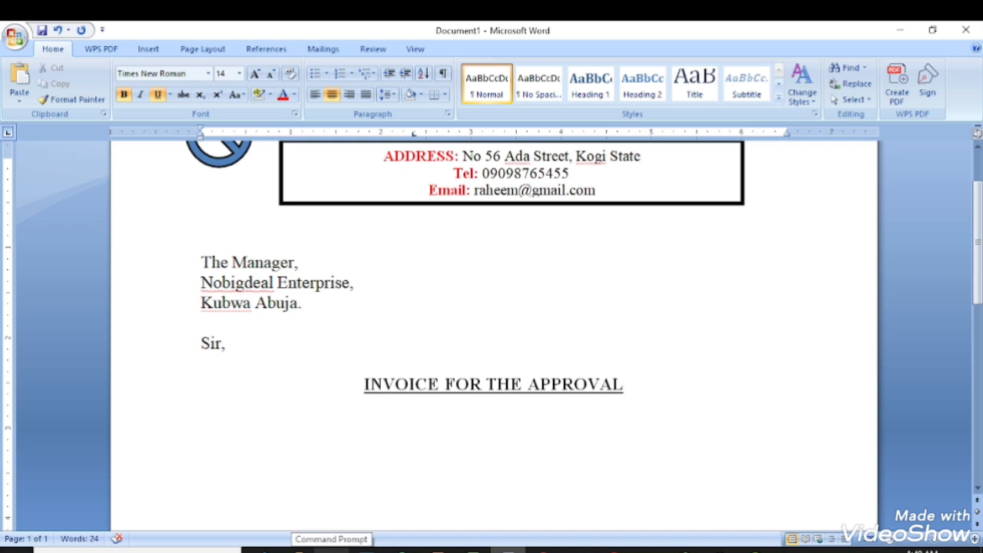
pyautogui.press('Return')
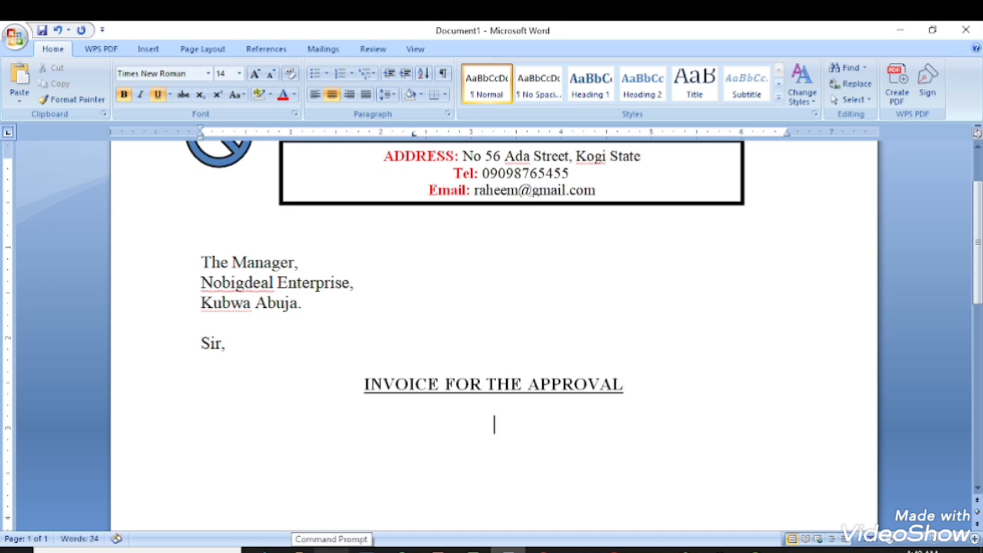
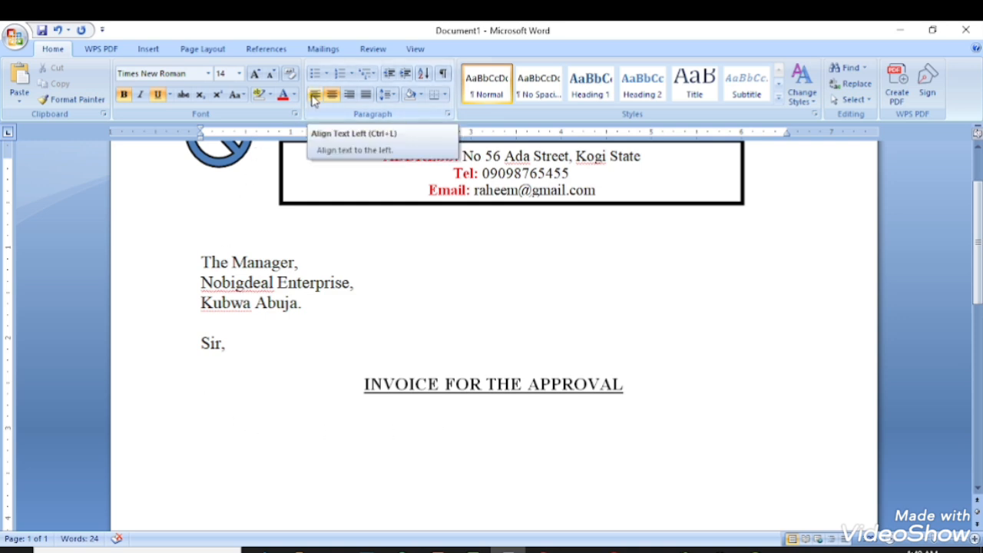
# Justify the empty line below the heading, test and remove sample letters, and turn off underline and bold.
pyautogui.click(367, 94)
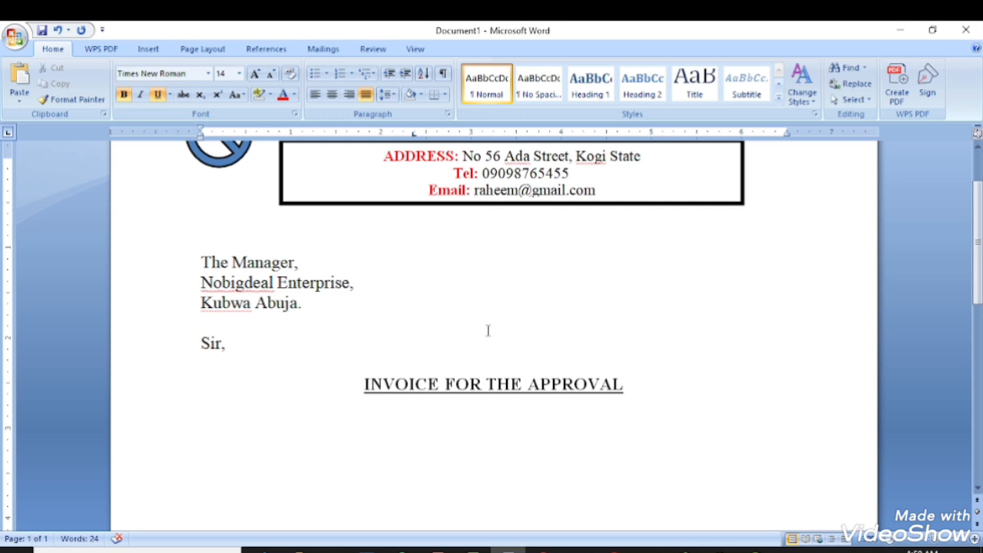
pyautogui.click(157, 95)
pyautogui.write('ffd')
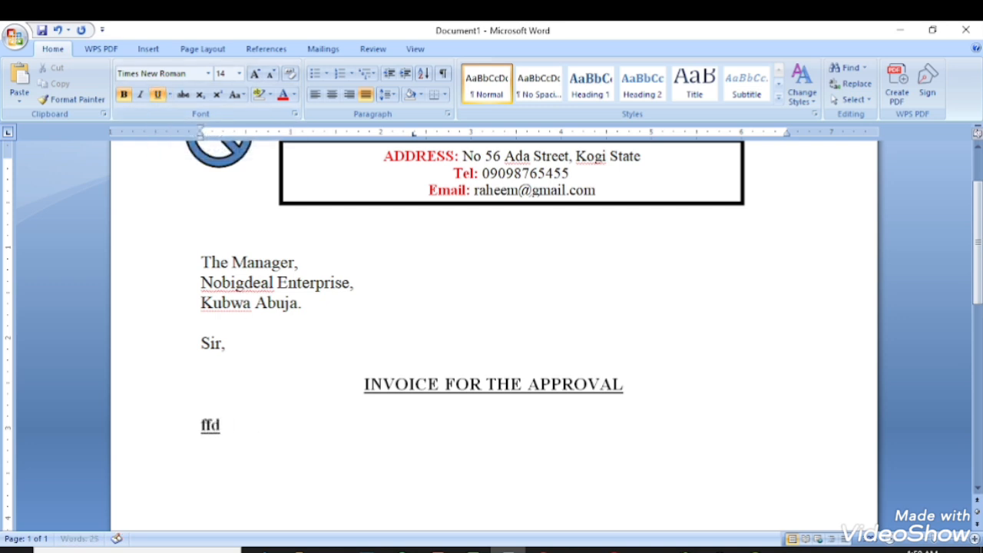
pyautogui.write('d')
pyautogui.press('BackSpace')
pyautogui.press('BackSpace')
pyautogui.press('BackSpace')
pyautogui.press('BackSpace')
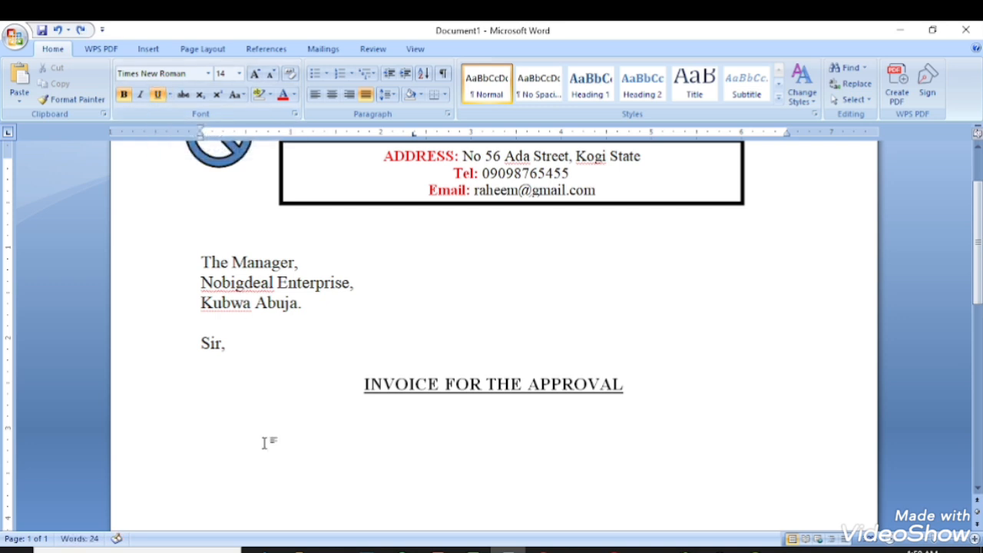
pyautogui.click(157, 95)
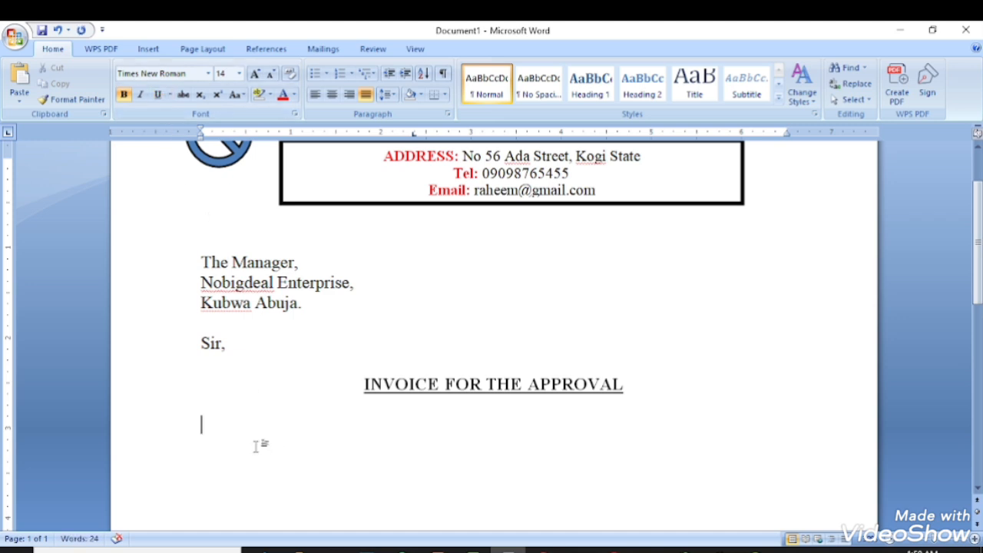
pyautogui.write('dfd')
pyautogui.hotkey('ctrl', 'z')
pyautogui.write('dd')
pyautogui.hotkey('ctrl', 'z')
pyautogui.click(124, 95)
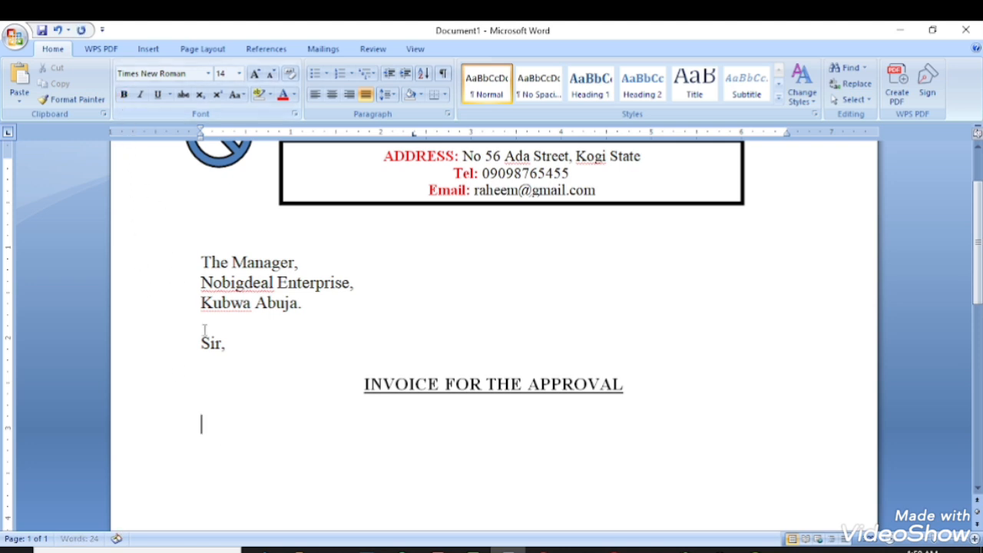
pyautogui.write('asdf')
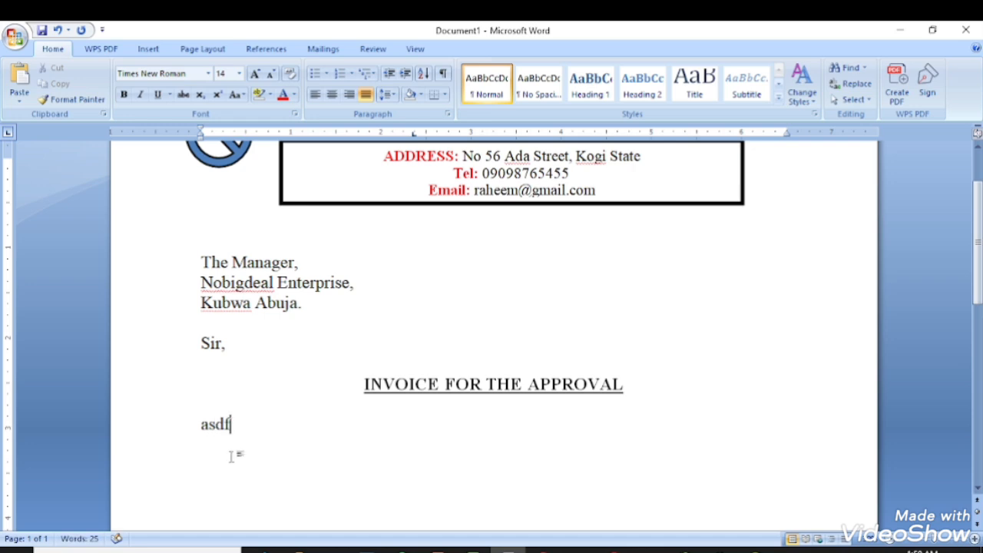
pyautogui.press('BackSpace')
pyautogui.press('BackSpace')
pyautogui.press('BackSpace')
pyautogui.press('BackSpace')
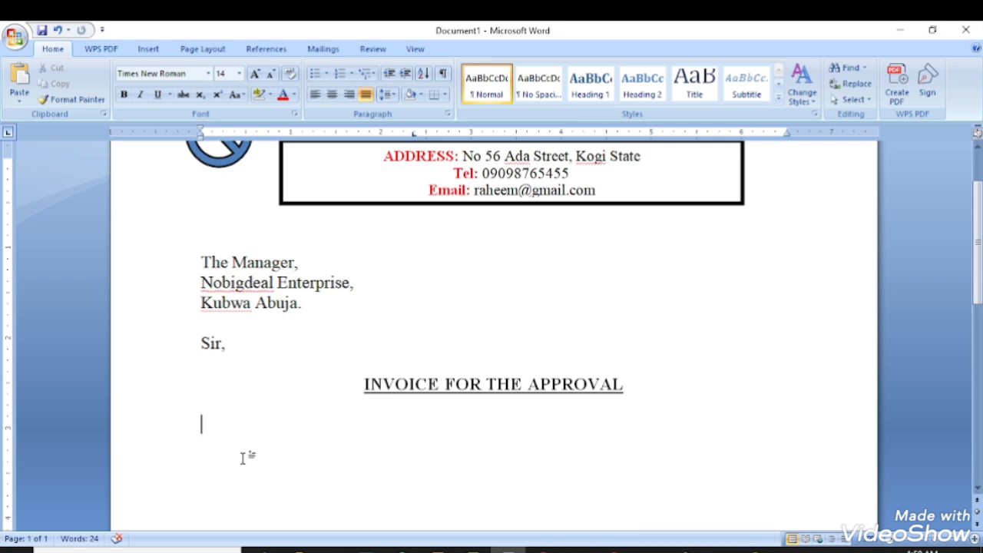
# Type 'Please find below my Invoice for your perusal' and leave an empty line beneath it.
pyautogui.write('Plea')
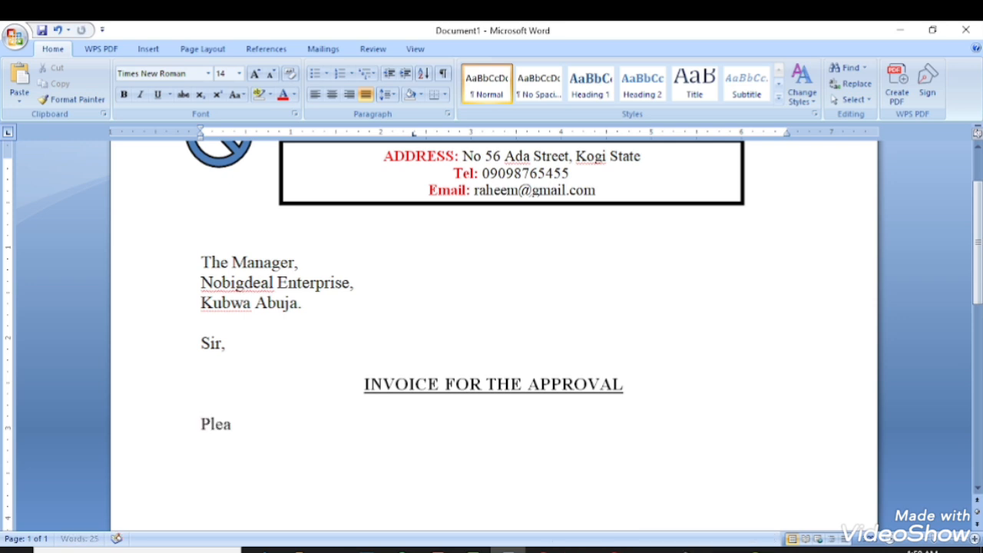
pyautogui.write('se find')
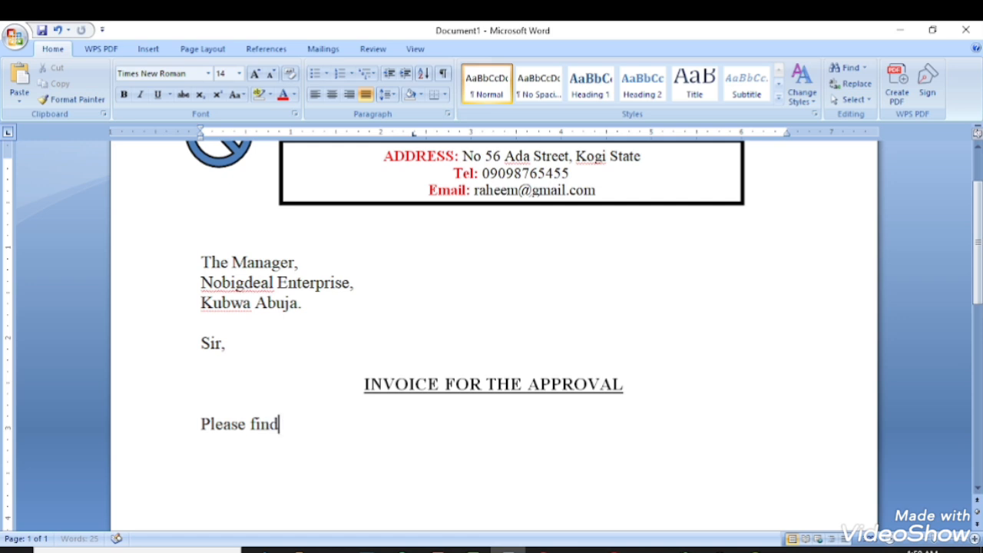
pyautogui.write(' below')
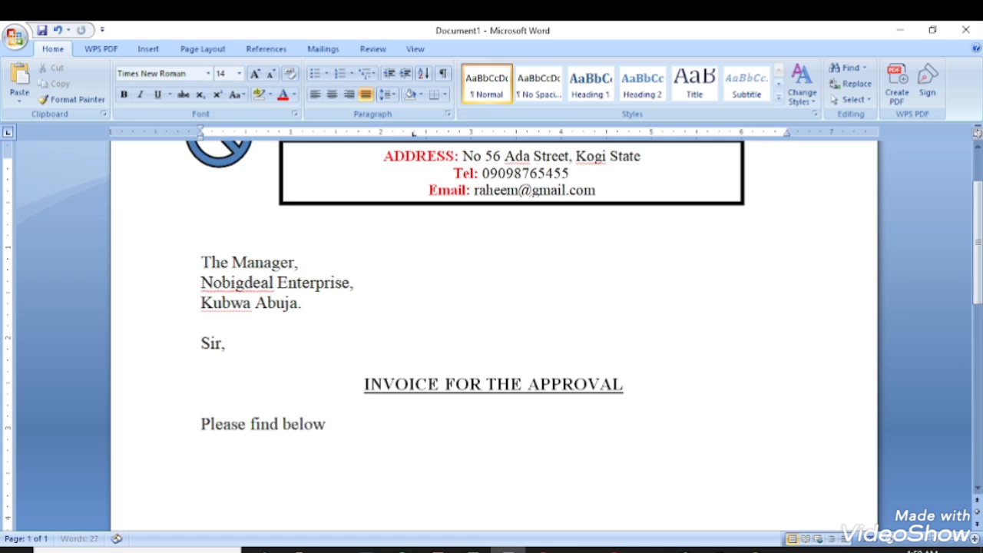
pyautogui.write(' my Invoice yo')
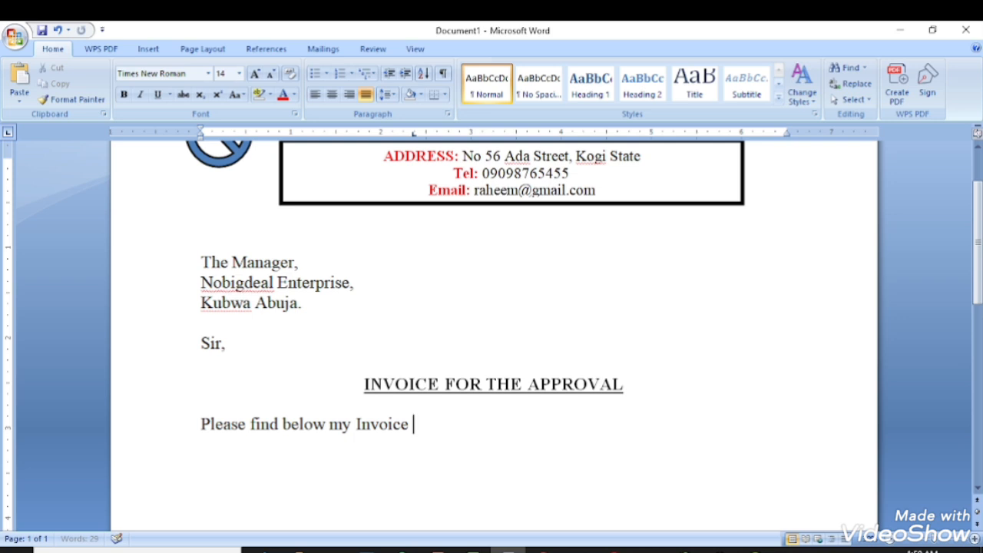
pyautogui.press('BackSpace')
pyautogui.press('BackSpace')
pyautogui.write('for your')
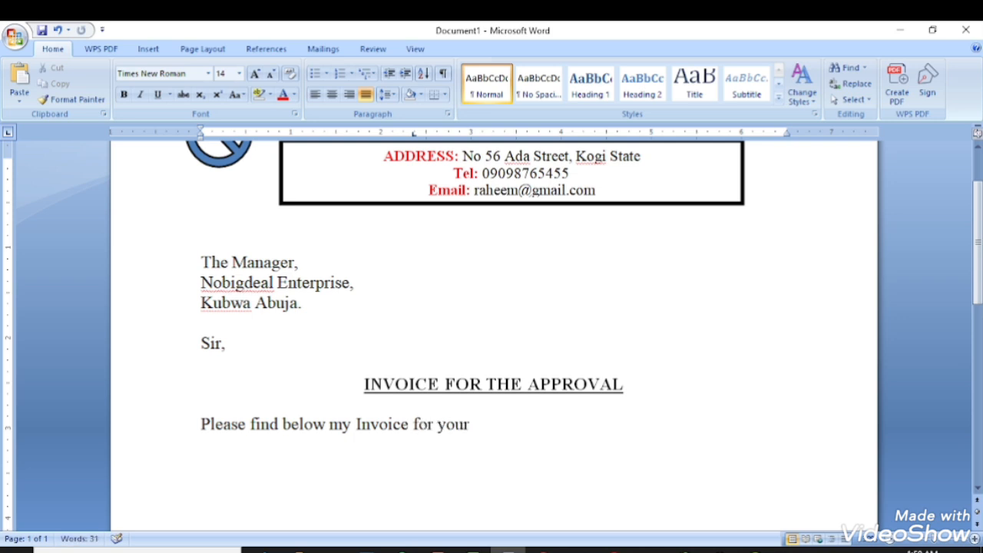
pyautogui.write(' perusal.')
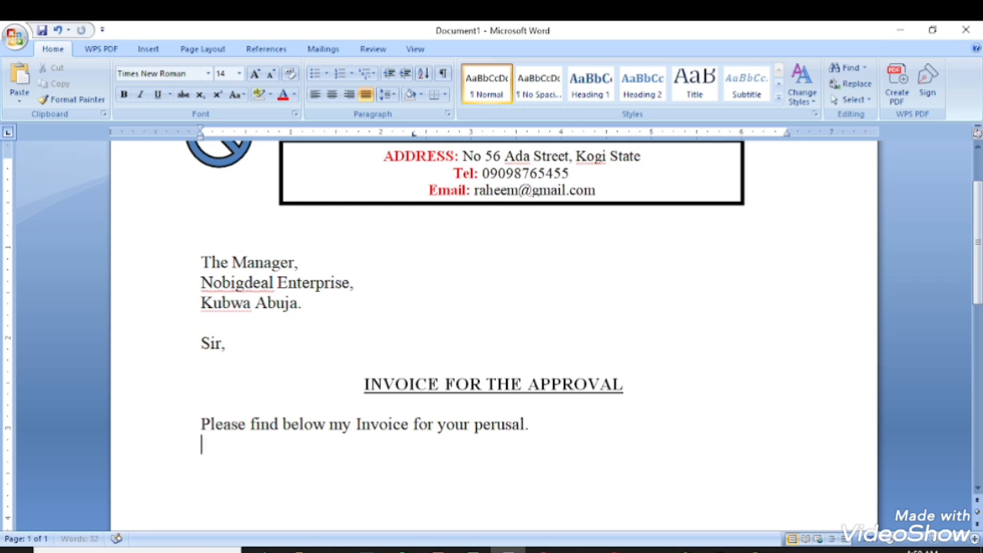
pyautogui.press('Return')
pyautogui.write('tha')
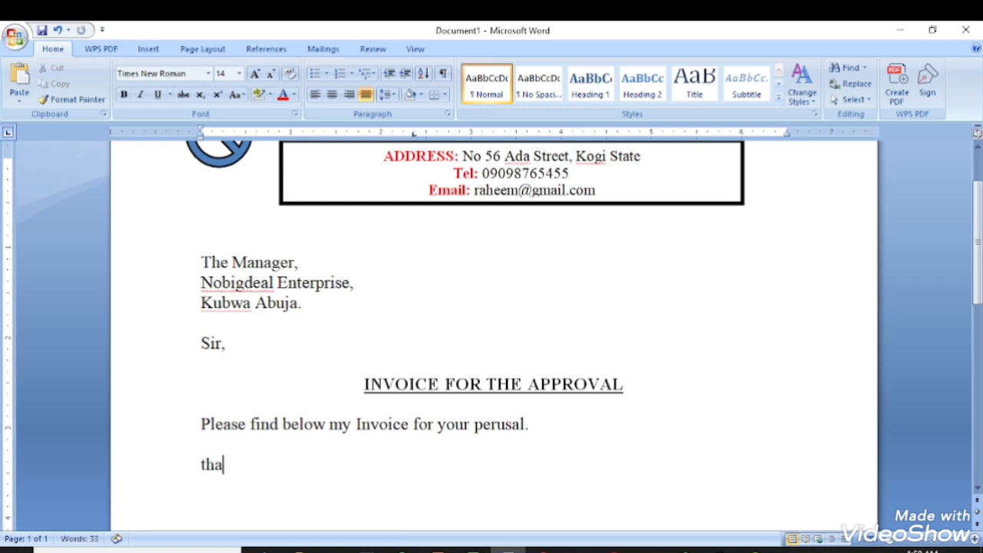
pyautogui.press('BackSpace')
pyautogui.press('BackSpace')
pyautogui.press('BackSpace')
# Look through the Insert tab's Table options, then return to the empty line without inserting anything.
pyautogui.scroll(-1, 586, 318)
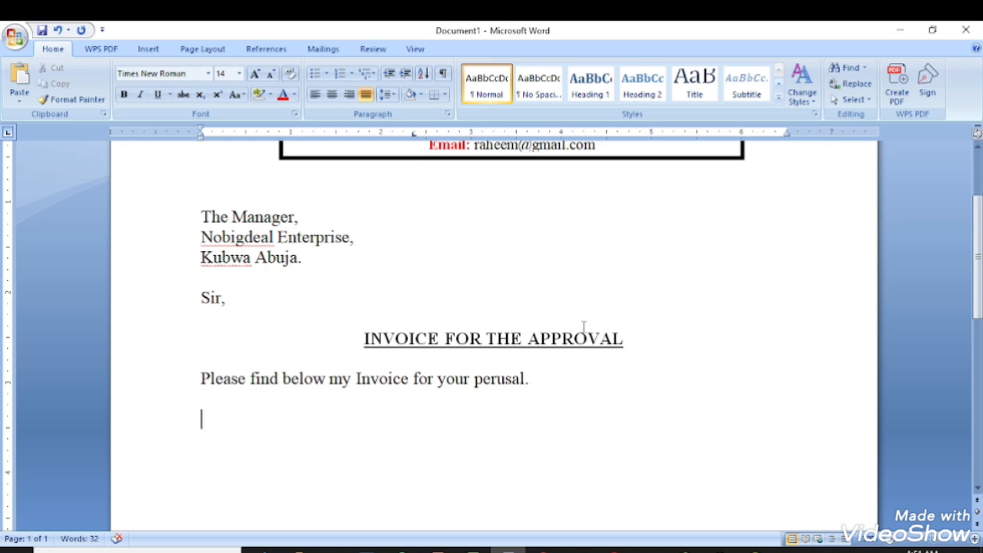
pyautogui.click(154, 51)
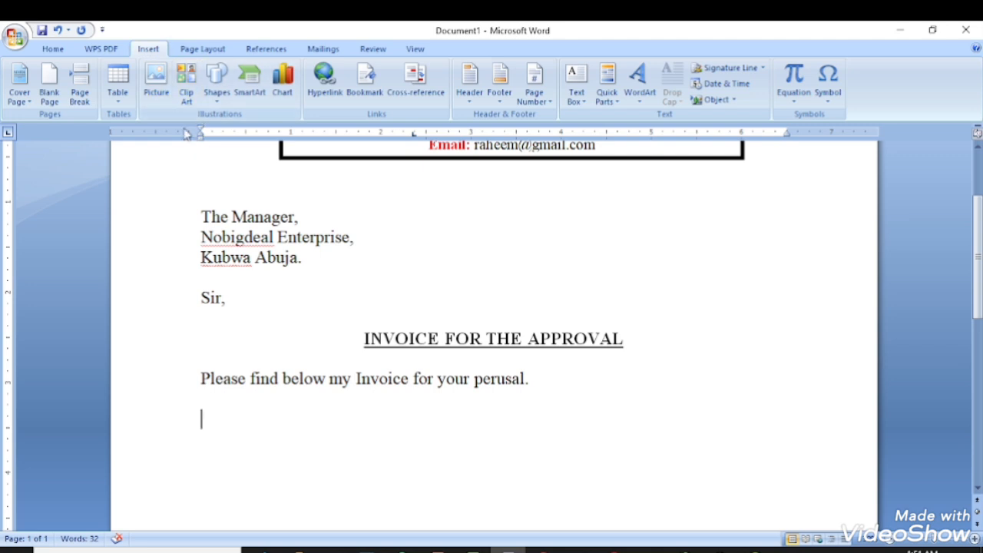
pyautogui.click(126, 109)
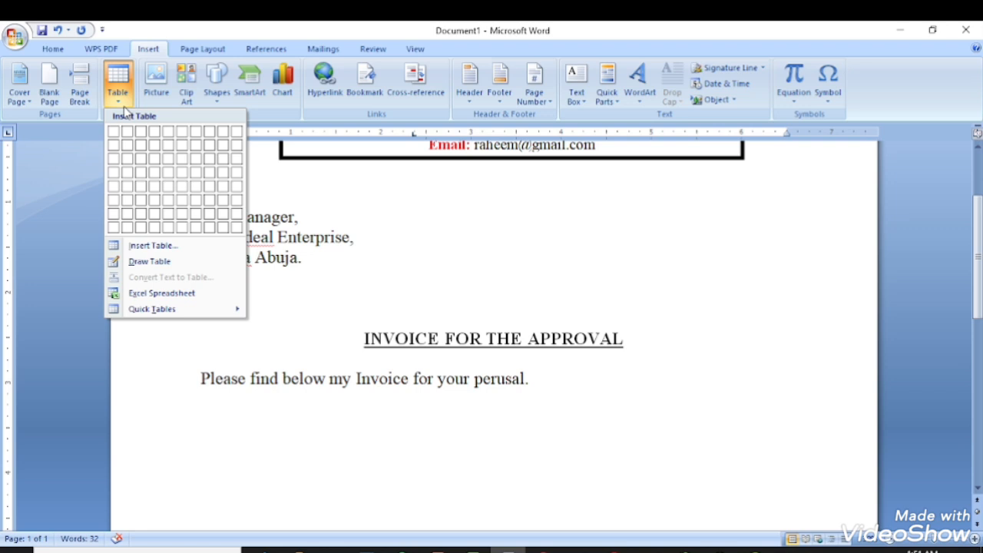
pyautogui.click(285, 423)
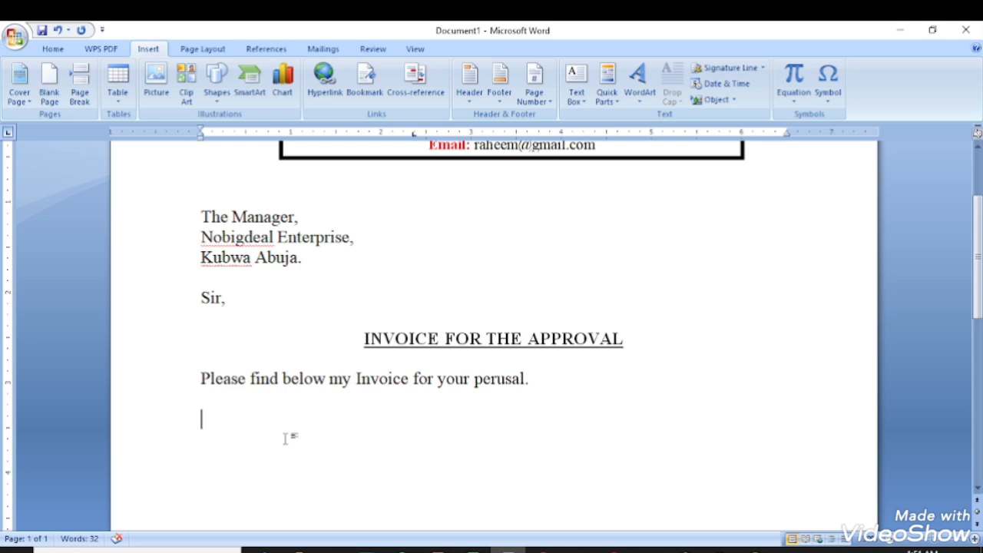
pyautogui.scroll(-3, 570, 365)
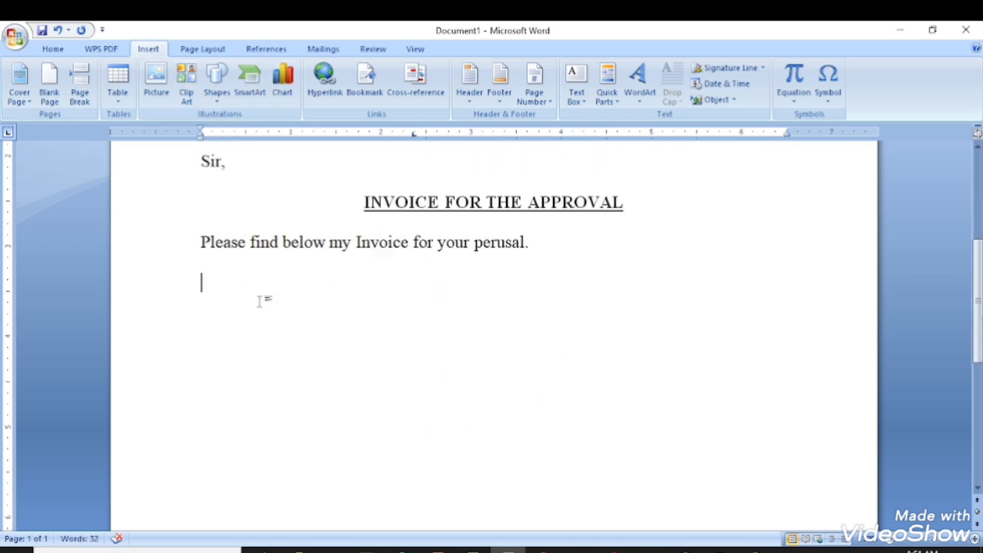
# Draw a text box from Shapes and position it just under the perusal sentence.
pyautogui.click(216, 100)
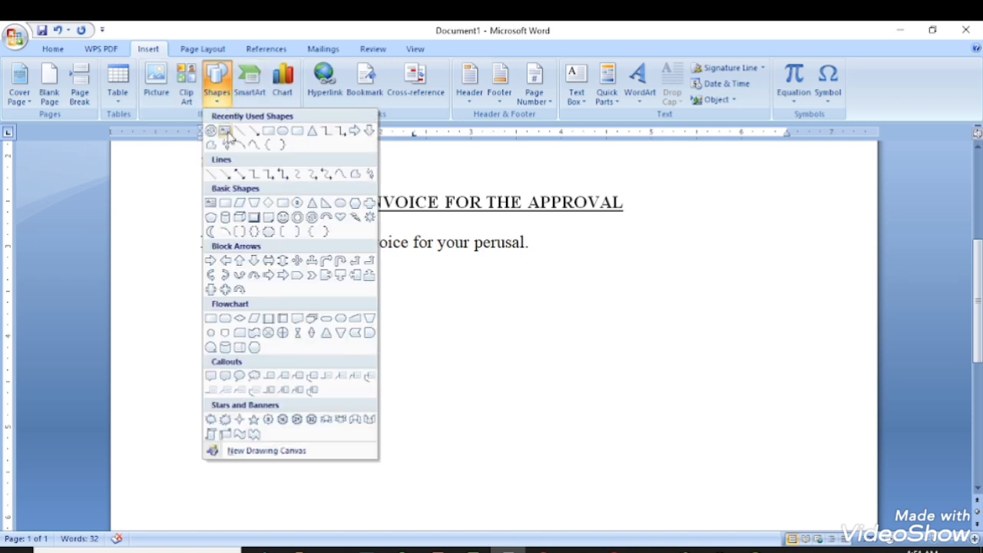
pyautogui.click(225, 131)
pyautogui.moveTo(394, 272); pyautogui.dragTo(607, 309)
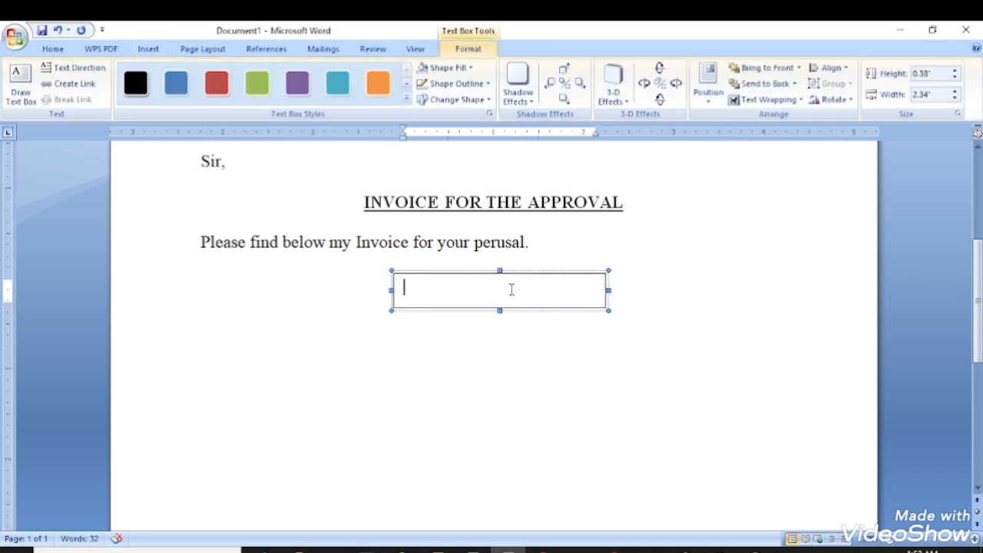
pyautogui.scroll(2, 511, 290)
pyautogui.scroll(3, 261, 196)
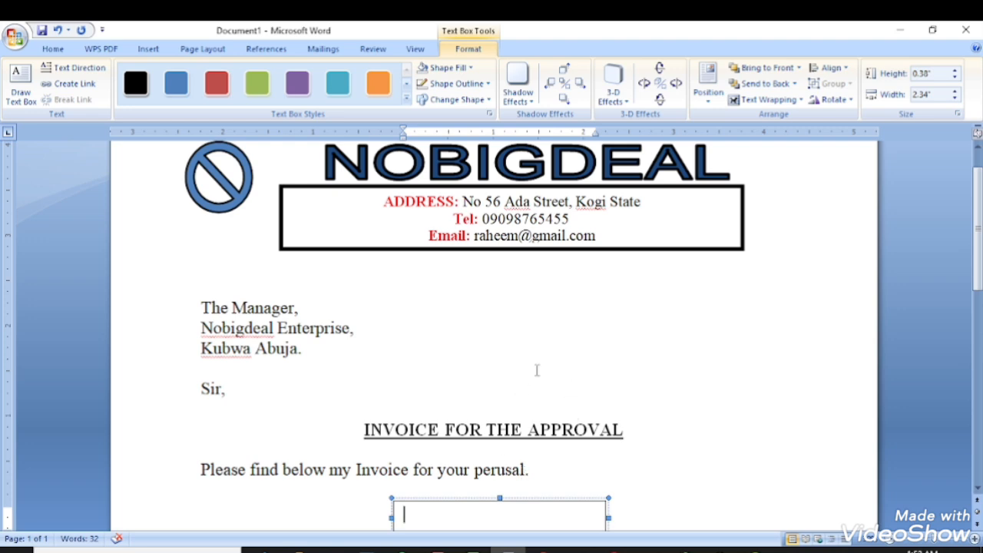
pyautogui.scroll(-1, 537, 370)
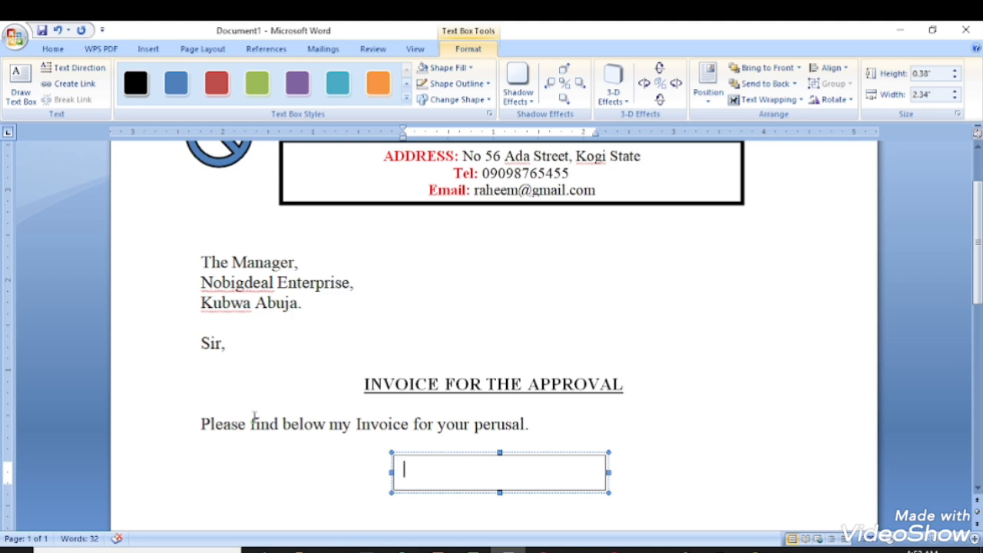
pyautogui.moveTo(465, 461)
pyautogui.mouseDown()
pyautogui.moveTo(492, 384)
pyautogui.moveTo(500, 226)
pyautogui.moveTo(467, 456)
pyautogui.mouseUp()
# Type 'Invoice' inside the new text box.
pyautogui.click(474, 464)
pyautogui.write('invoc')
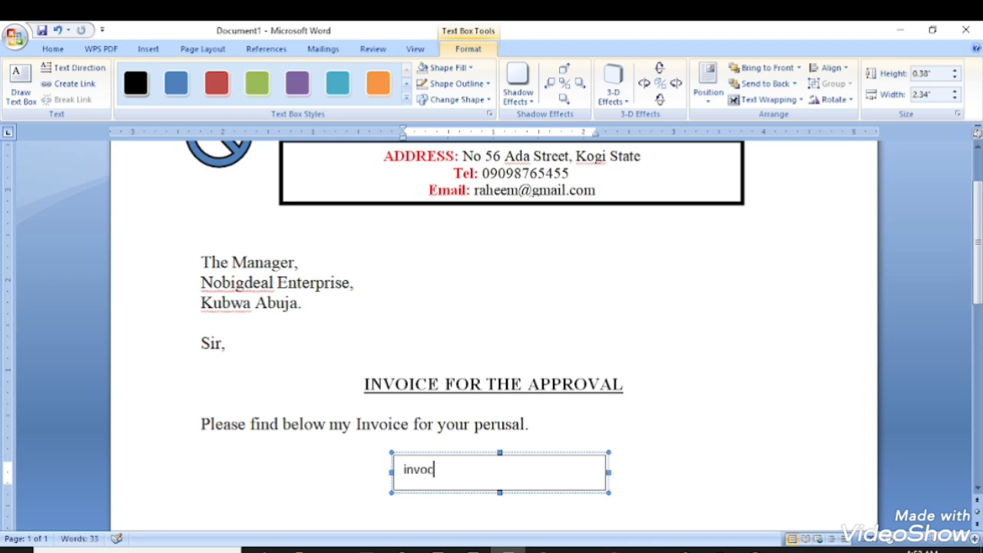
pyautogui.press('BackSpace')
pyautogui.write('ice')
# Make the text box word uppercase INVOICE, centred and bold.
pyautogui.doubleClick(429, 471)
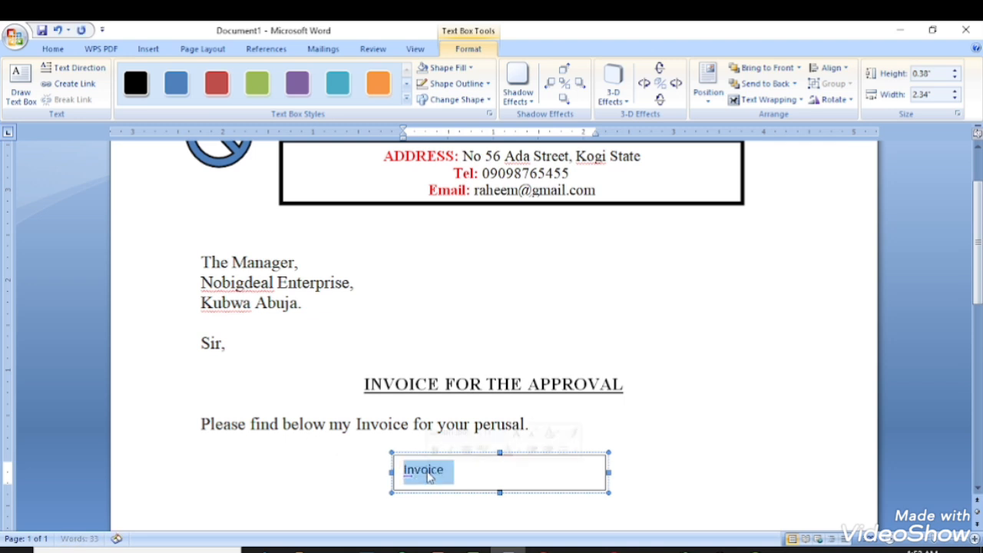
pyautogui.click(53, 48)
pyautogui.hotkey('shift', 'F3')
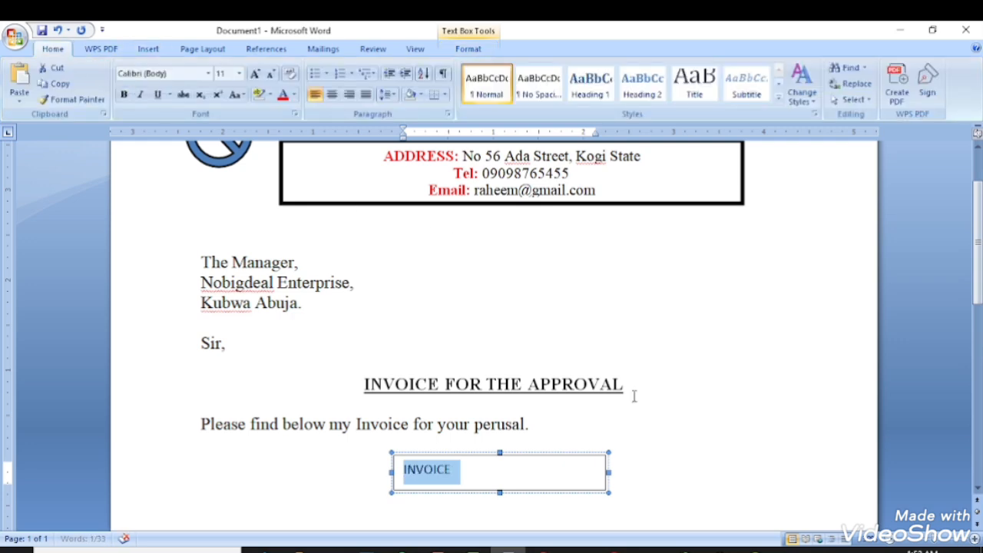
pyautogui.hotkey('ctrl', 'e')
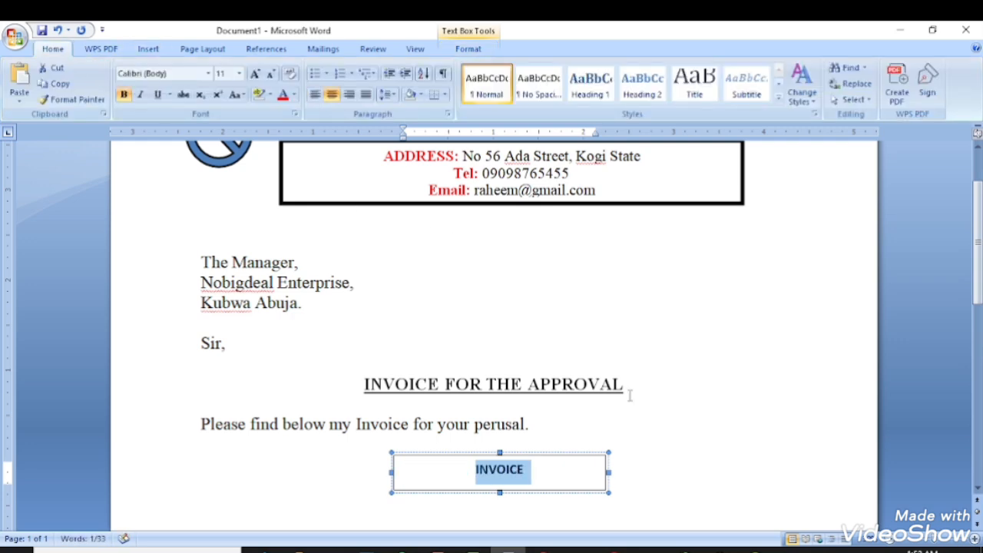
pyautogui.hotkey('ctrl', 'b')
# Narrow the INVOICE box from both sides and give it a red fill.
pyautogui.click(613, 470)
pyautogui.moveTo(538, 468); pyautogui.dragTo(539, 469)
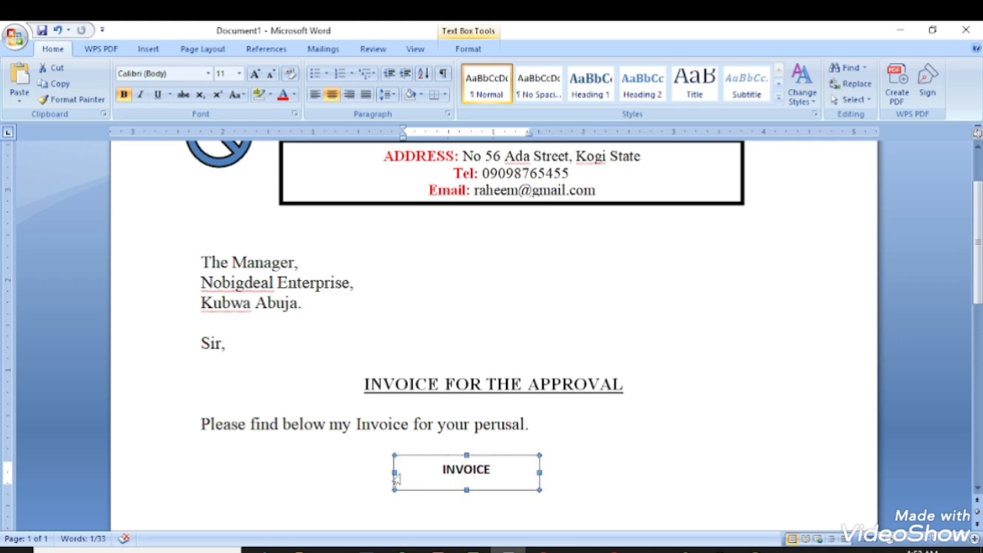
pyautogui.moveTo(424, 470); pyautogui.dragTo(434, 470)
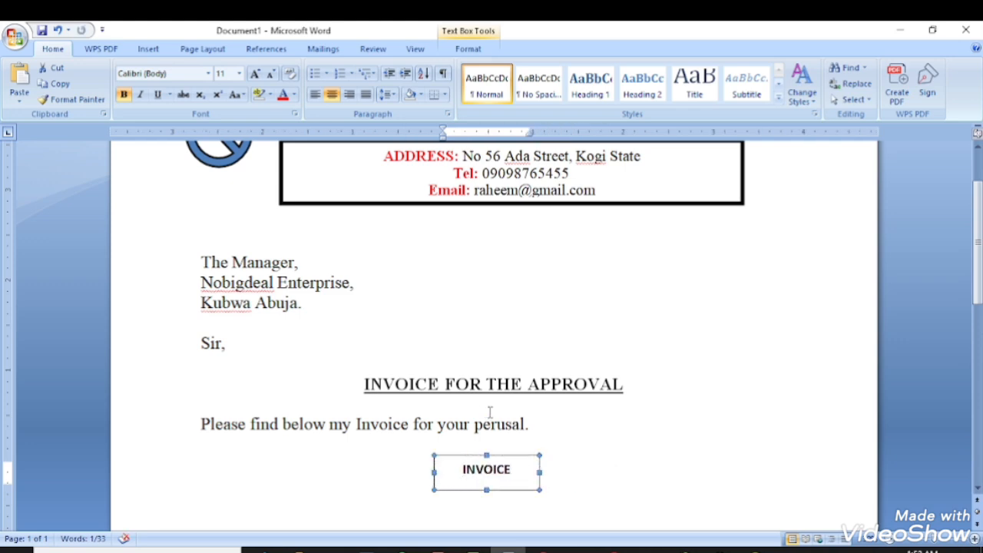
pyautogui.click(465, 50)
pyautogui.click(449, 68)
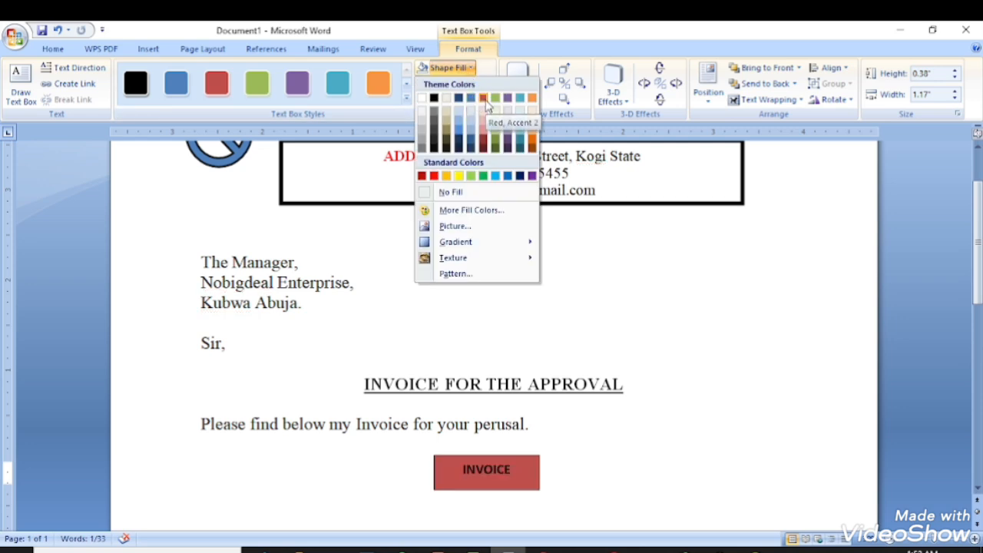
pyautogui.click(484, 98)
# Change the INVOICE text colour to white.
pyautogui.doubleClick(466, 467)
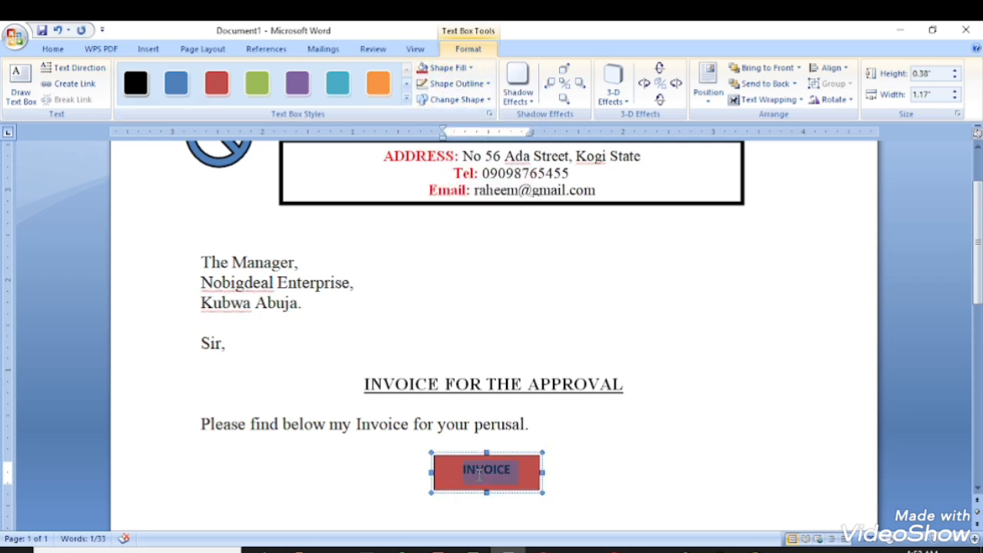
pyautogui.click(56, 48)
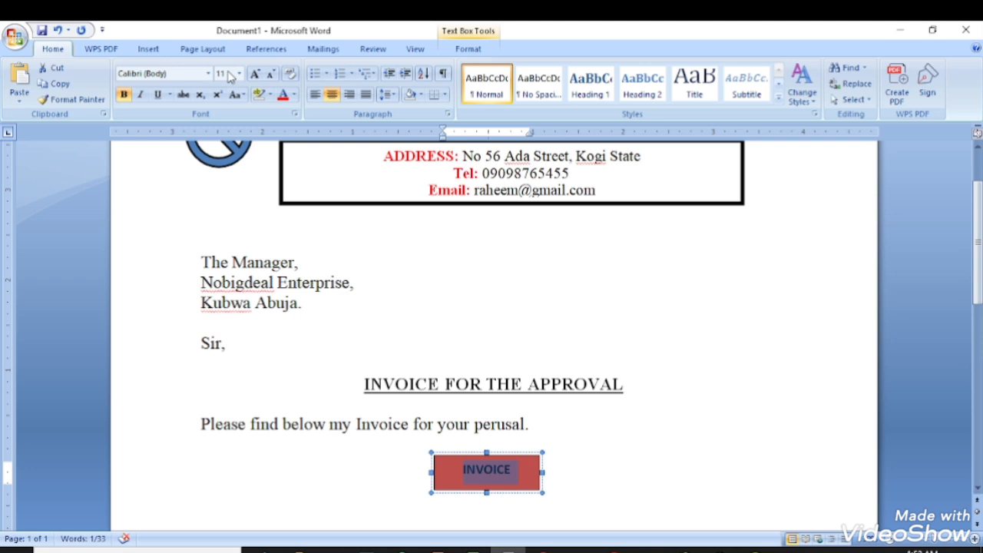
pyautogui.click(294, 94)
pyautogui.click(282, 142)
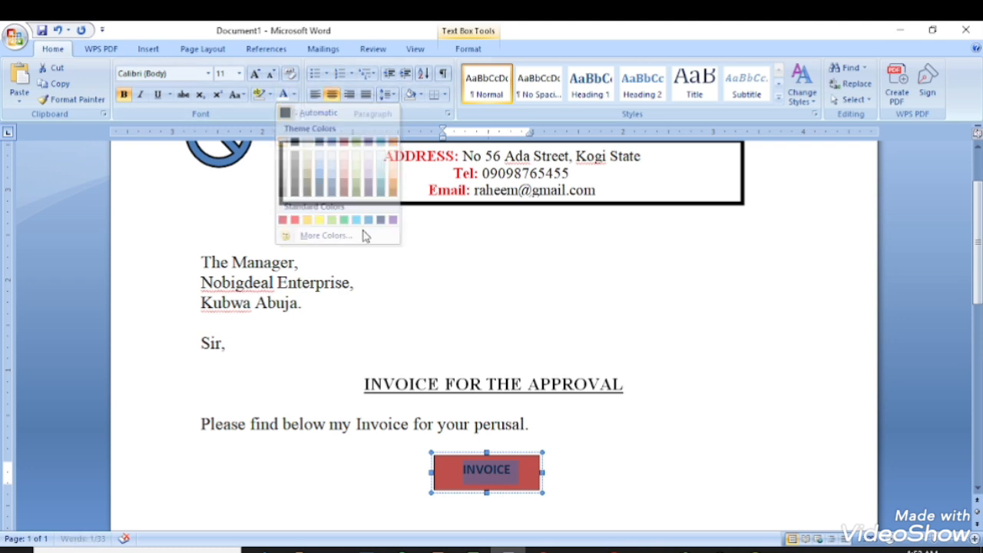
pyautogui.click(492, 469)
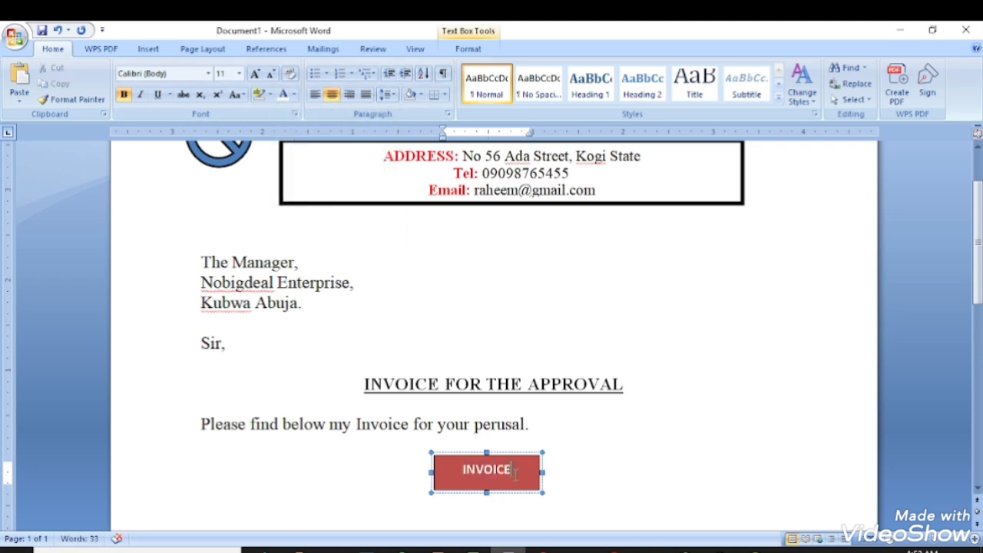
# Set INVOICE to Times New Roman, sizing it from 20 down to 14 pt so it fits.
pyautogui.doubleClick(513, 470)
pyautogui.click(239, 73)
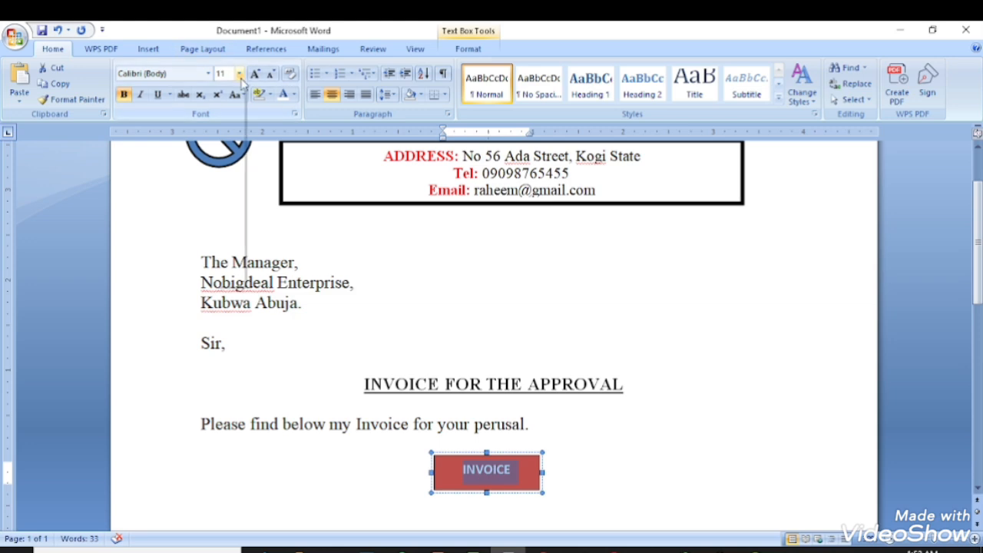
pyautogui.click(224, 188)
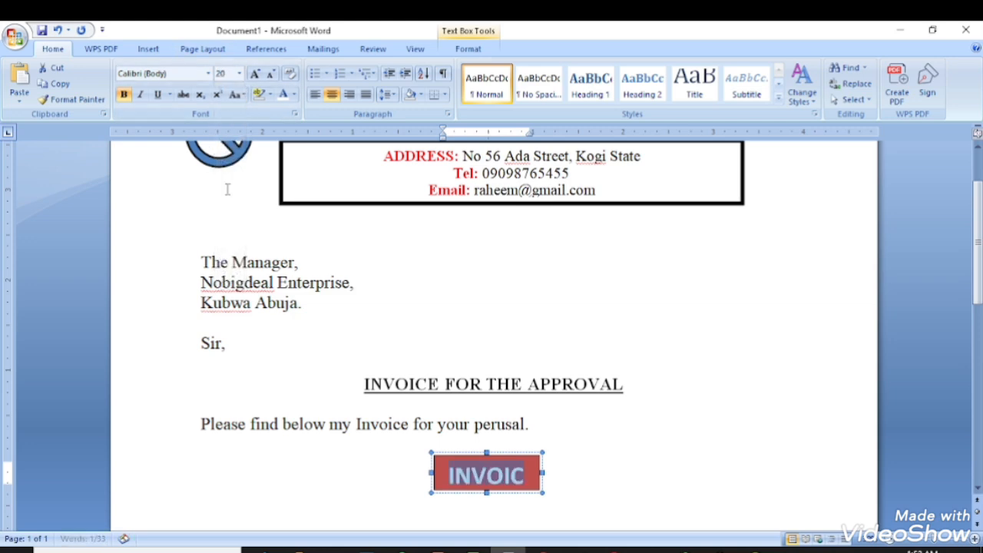
pyautogui.click(271, 75)
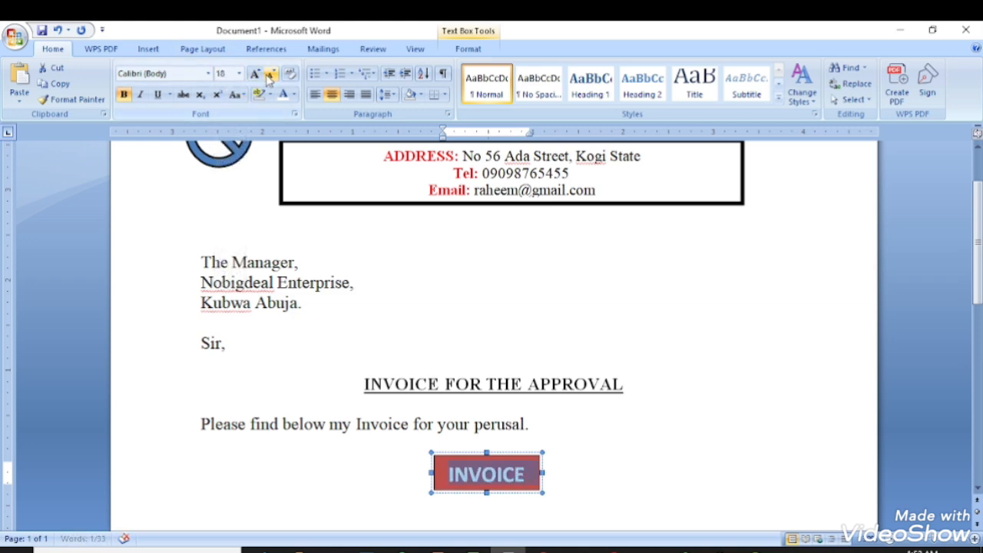
pyautogui.click(208, 73)
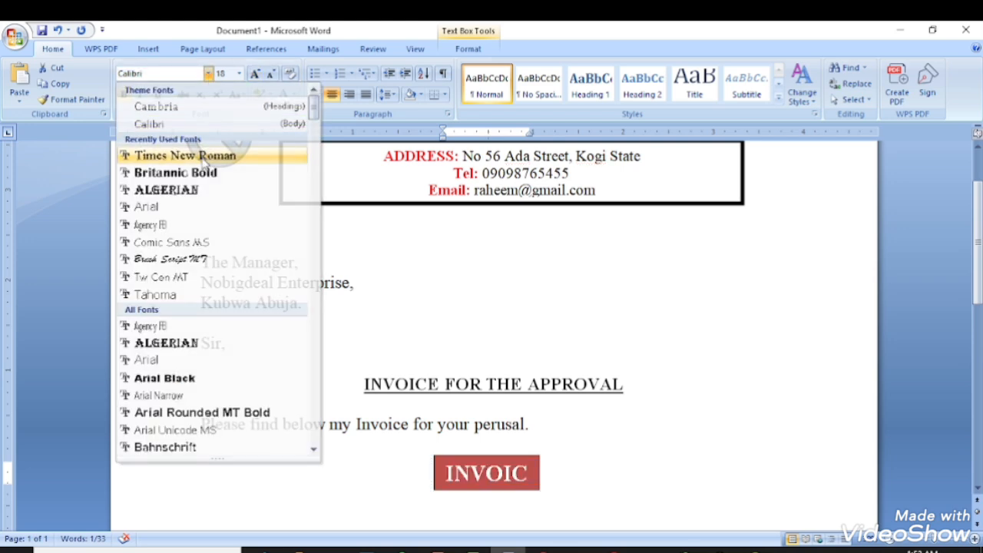
pyautogui.click(204, 157)
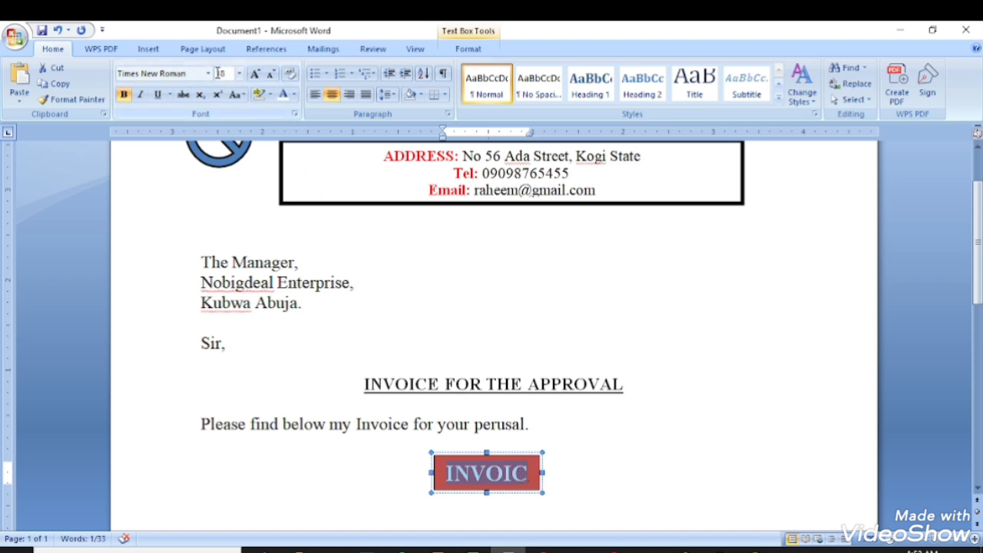
pyautogui.click(270, 76)
pyautogui.click(270, 77)
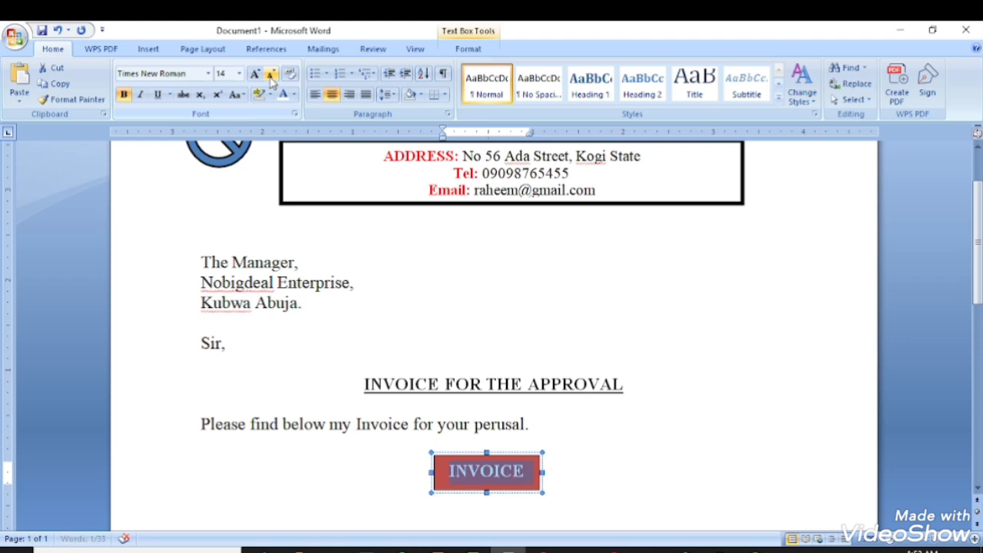
pyautogui.click(584, 428)
pyautogui.scroll(-2, 628, 416)
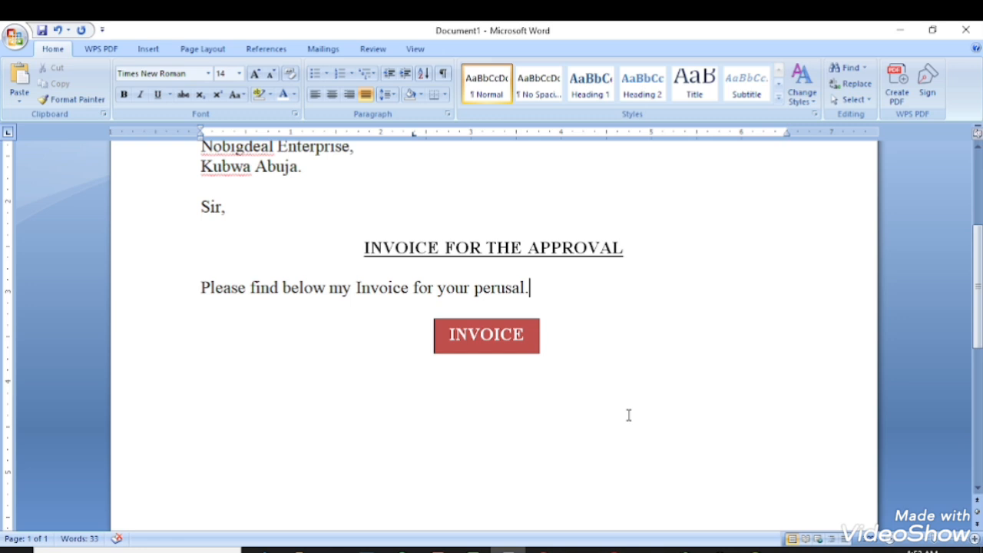
# Duplicate the red INVOICE box, move the copy below on the left, and make it taller.
pyautogui.scroll(2, 629, 415)
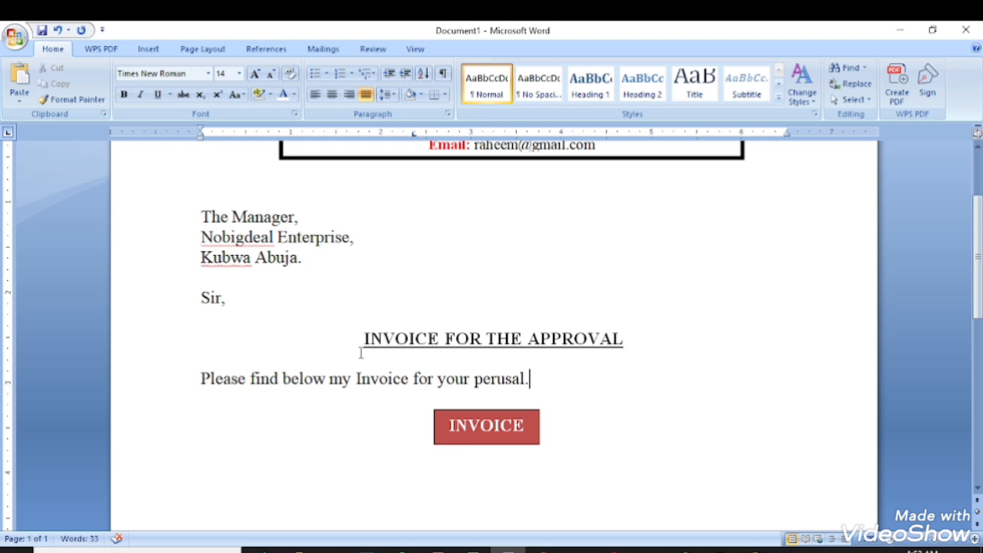
pyautogui.scroll(-3, 553, 366)
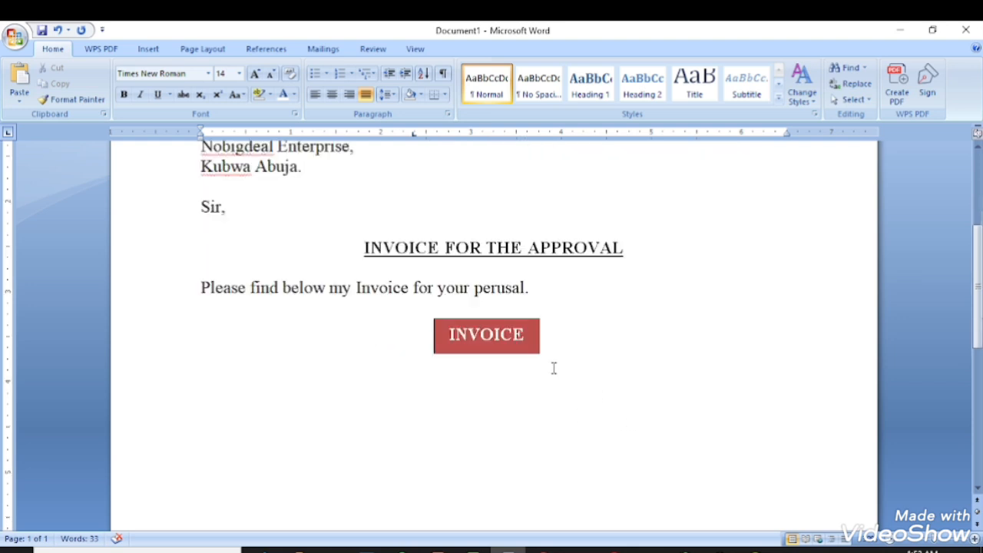
pyautogui.click(503, 300)
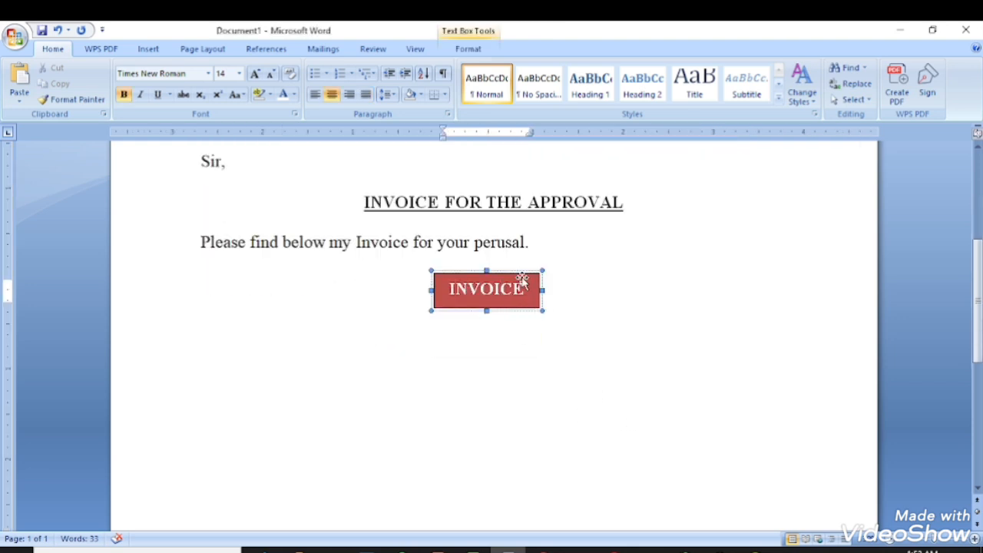
pyautogui.click(521, 274)
pyautogui.hotkey('ctrl', 'c')
pyautogui.hotkey('ctrl', 'v')
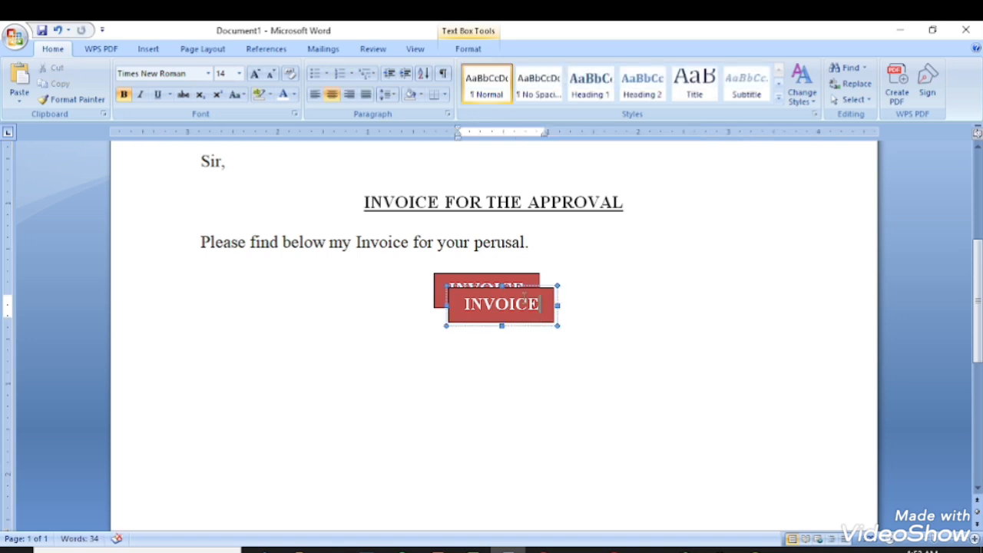
pyautogui.moveTo(521, 290); pyautogui.dragTo(401, 354)
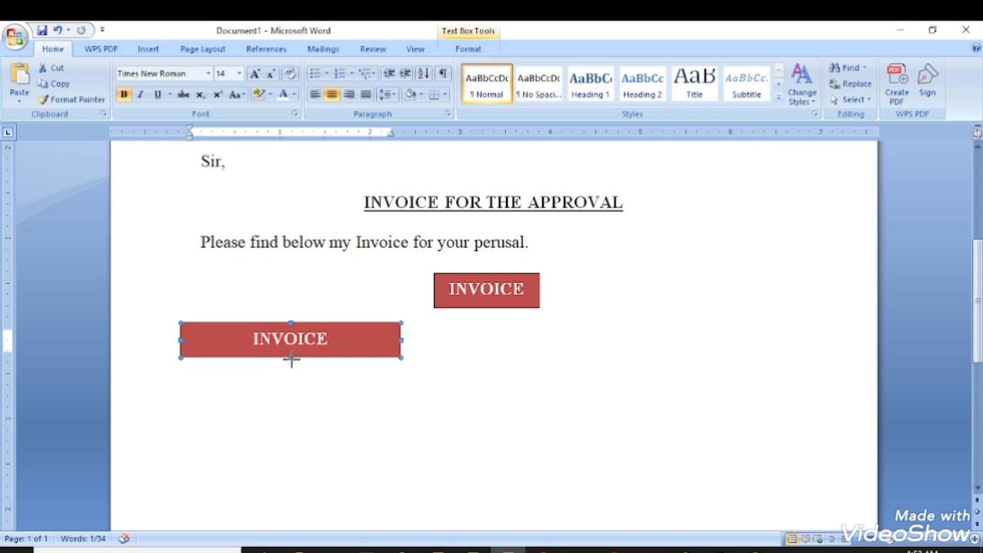
pyautogui.moveTo(291, 359); pyautogui.dragTo(290, 384)
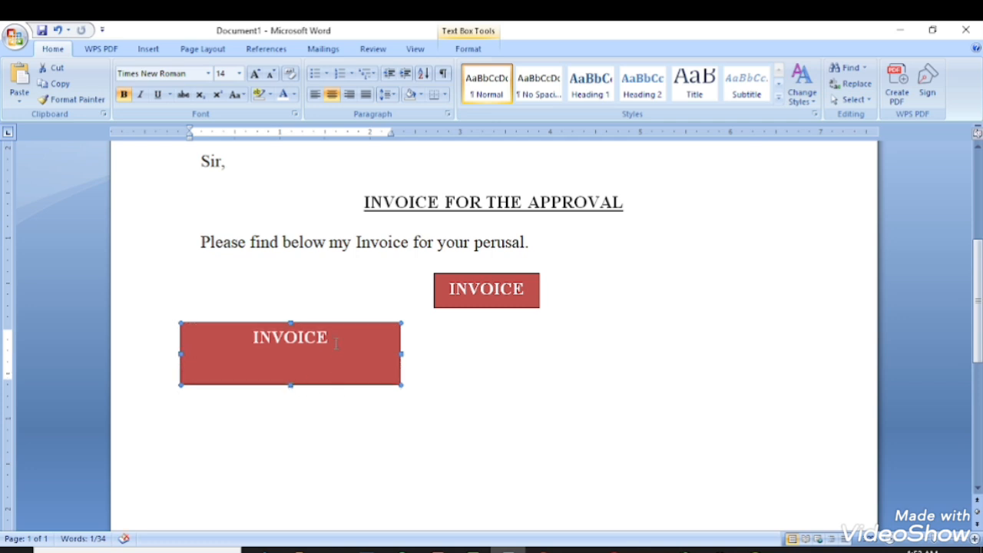
pyautogui.click(336, 343)
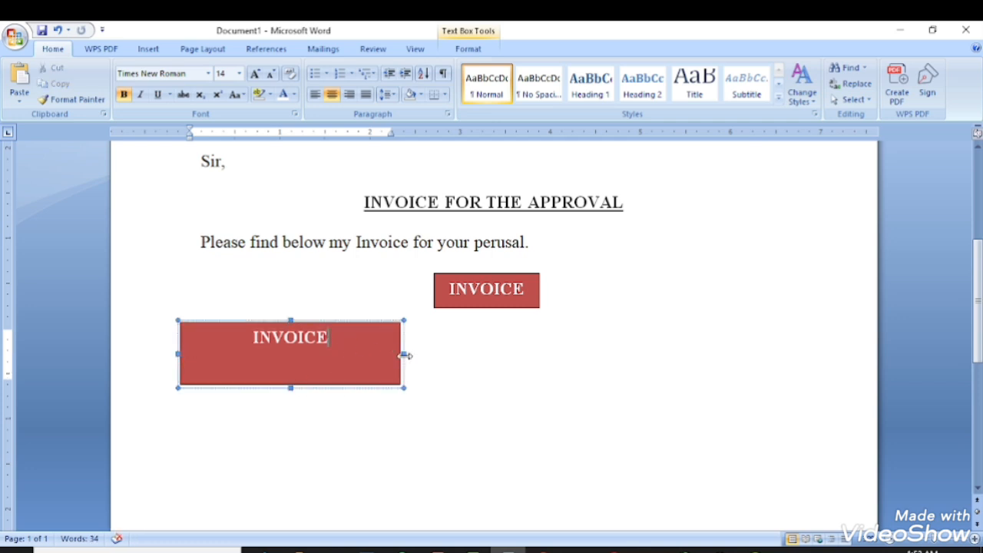
# Widen the copied box, remove its red fill, delete its text, and reset font colour to automatic.
pyautogui.moveTo(404, 354); pyautogui.dragTo(431, 354)
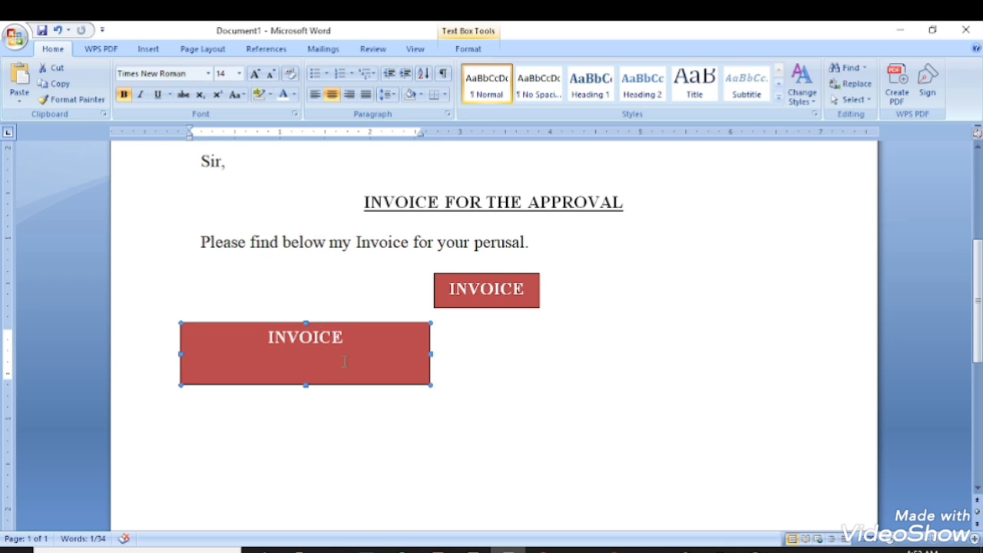
pyautogui.click(467, 49)
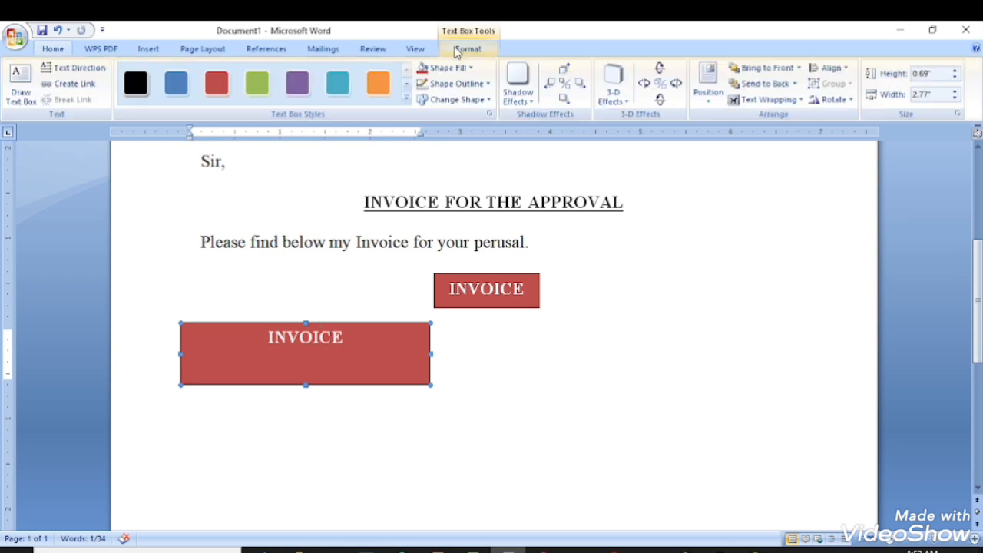
pyautogui.click(449, 68)
pyautogui.click(449, 191)
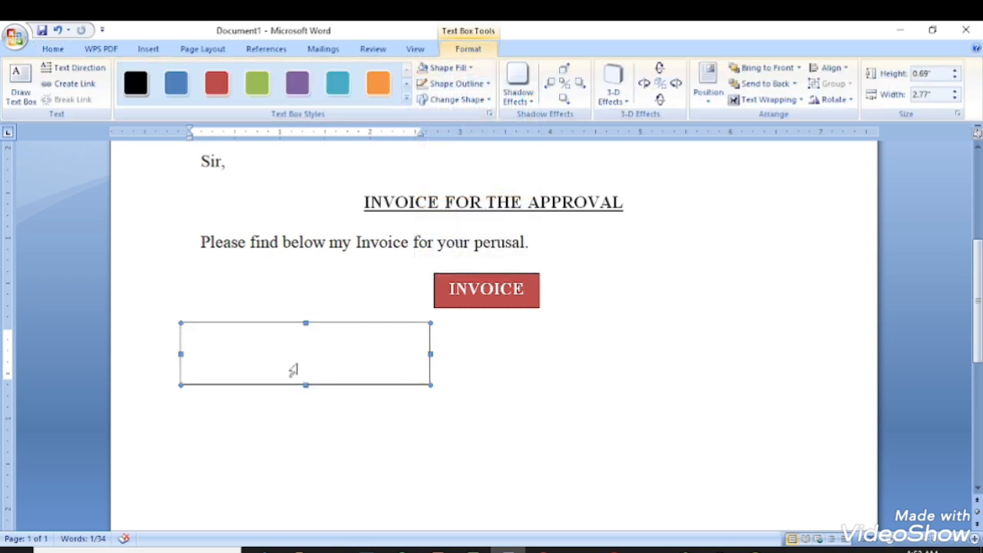
pyautogui.moveTo(249, 343); pyautogui.dragTo(309, 361)
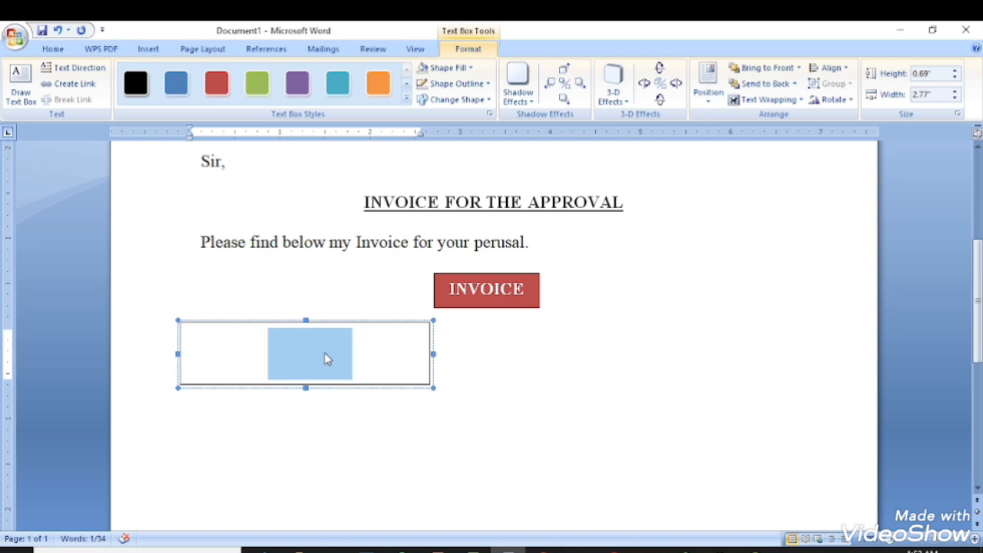
pyautogui.press('BackSpace')
pyautogui.press('BackSpace')
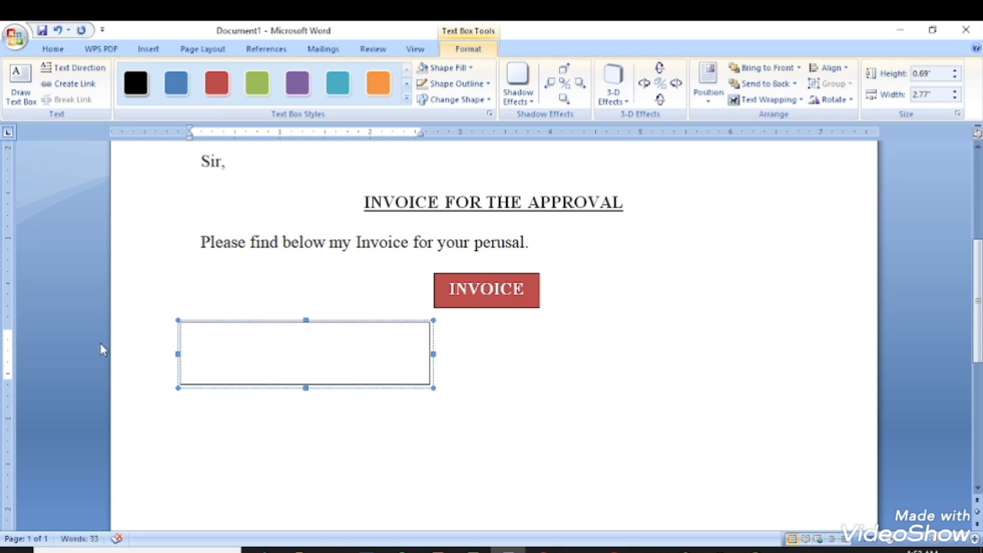
pyautogui.click(53, 49)
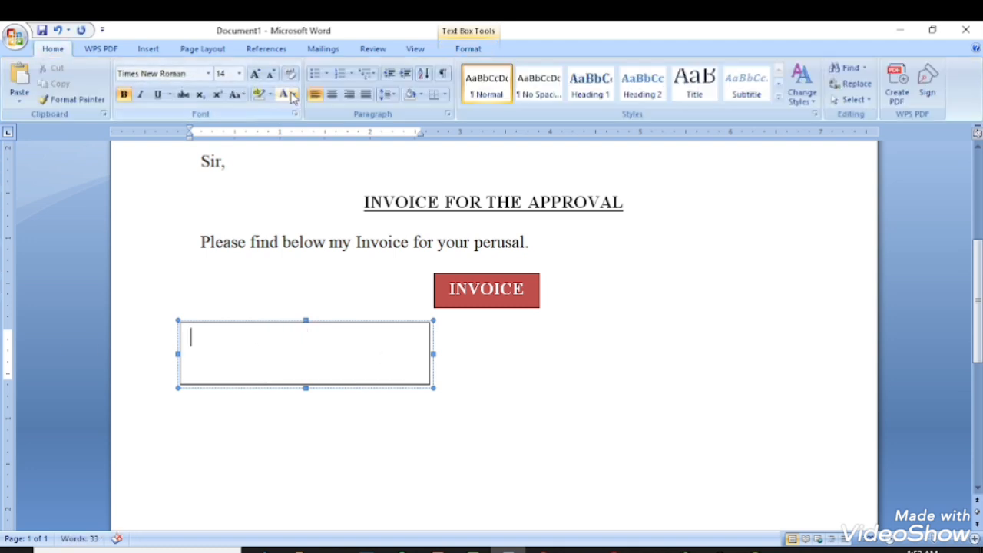
pyautogui.click(293, 95)
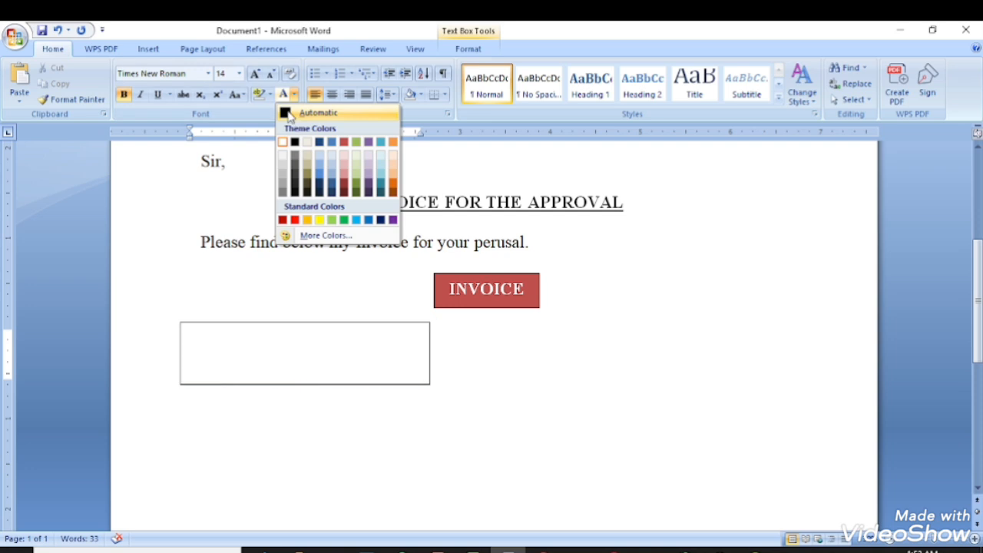
pyautogui.click(288, 115)
# Add 'Name:' and 'Address:' lines with underscores, enlarging the box so both fit.
pyautogui.write('Name:')
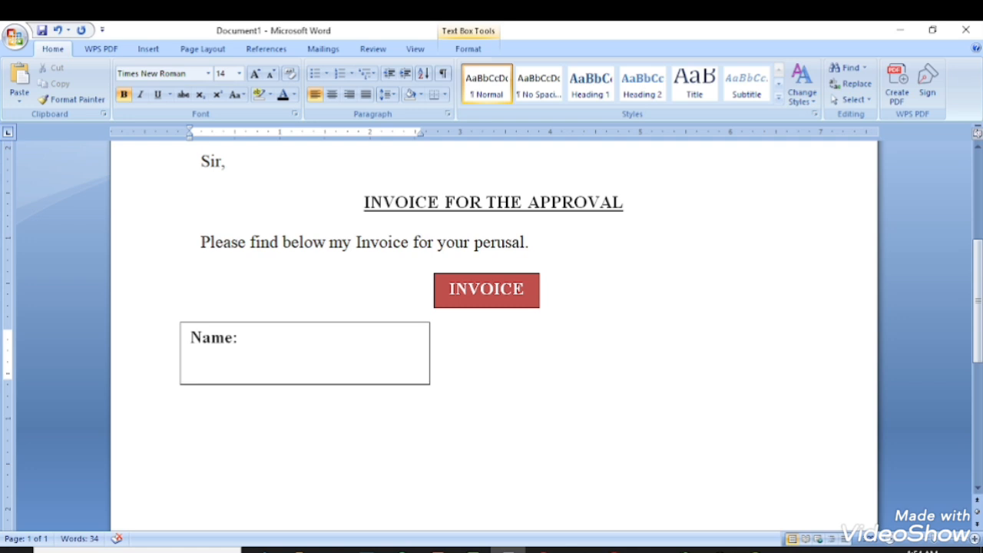
pyautogui.write('____________________')
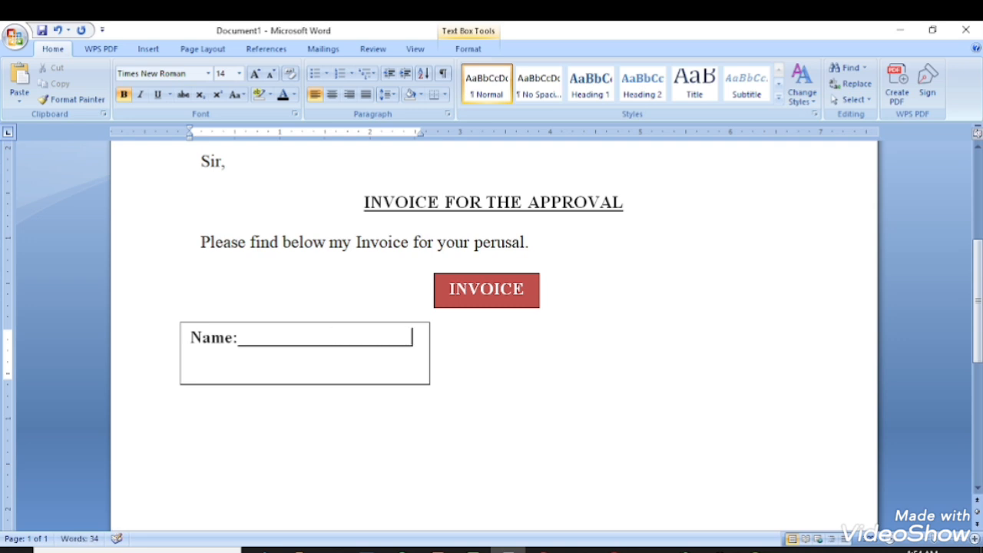
pyautogui.press('Return')
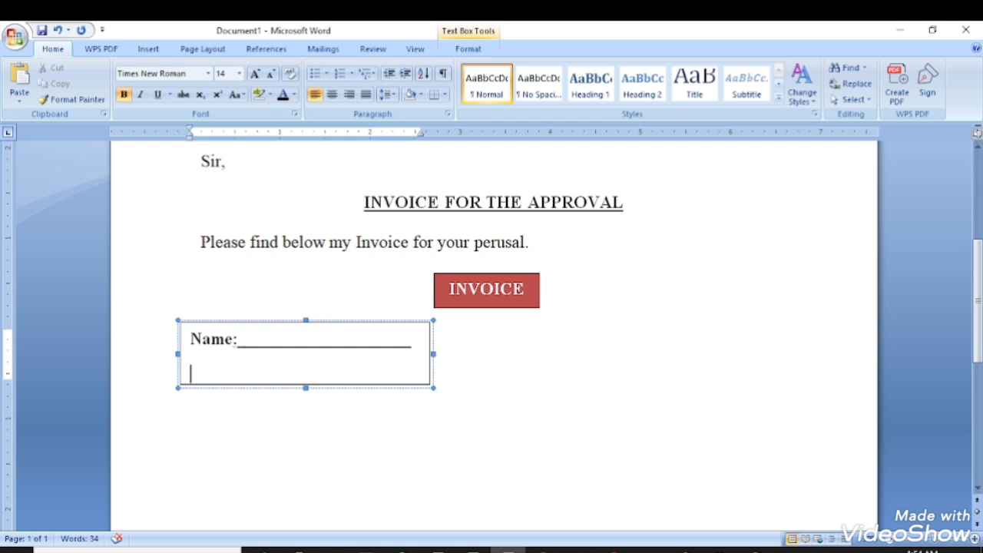
pyautogui.write('Addr')
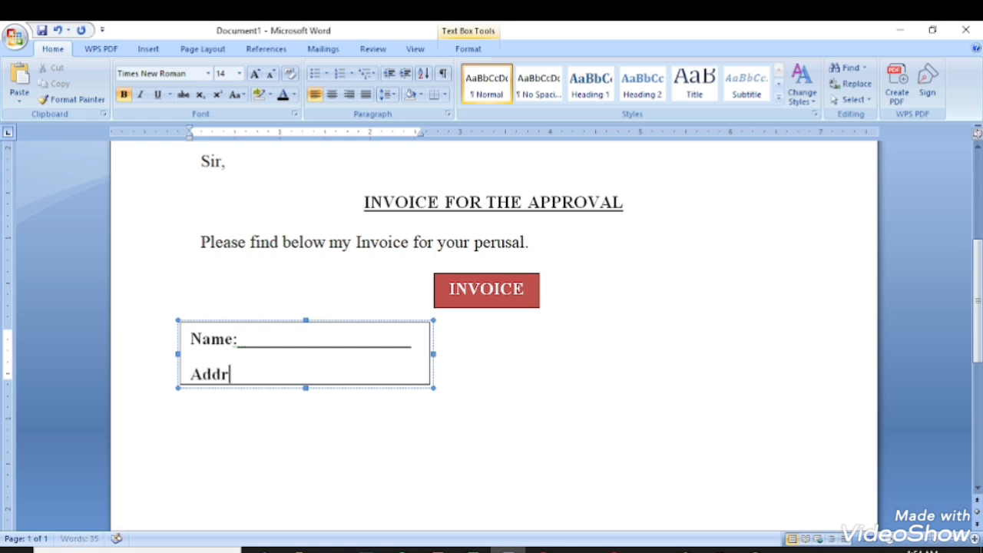
pyautogui.write('ess:')
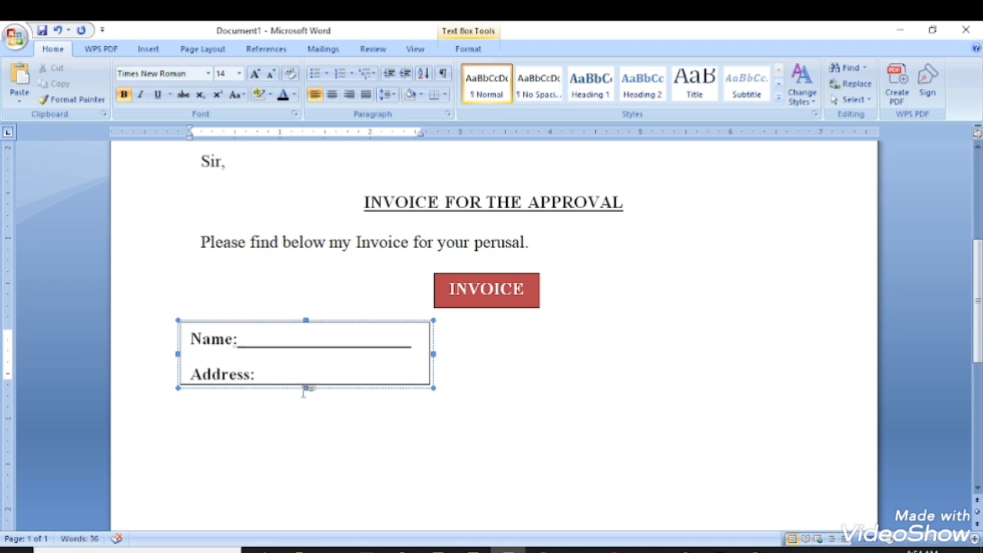
pyautogui.moveTo(305, 389); pyautogui.dragTo(305, 396)
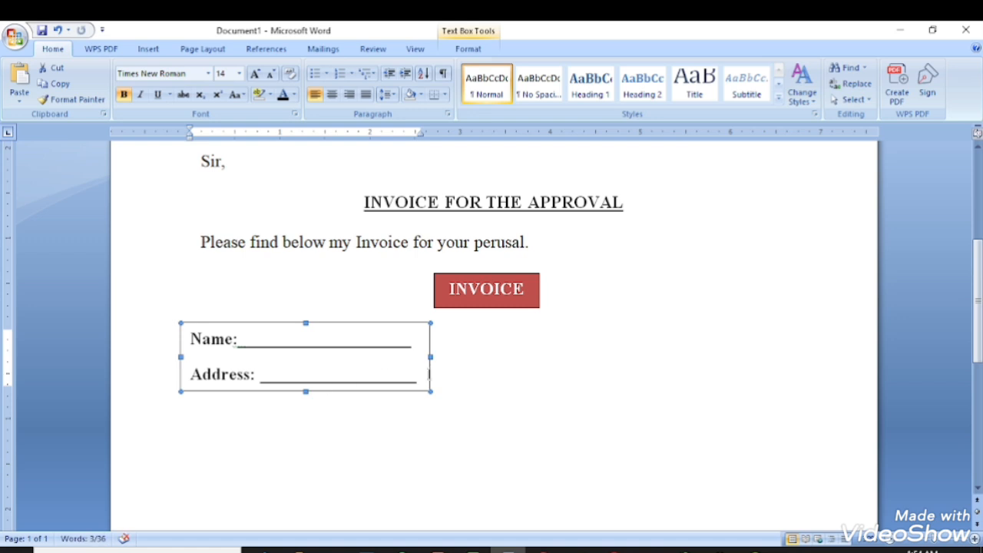
pyautogui.click(417, 345)
pyautogui.write('_')
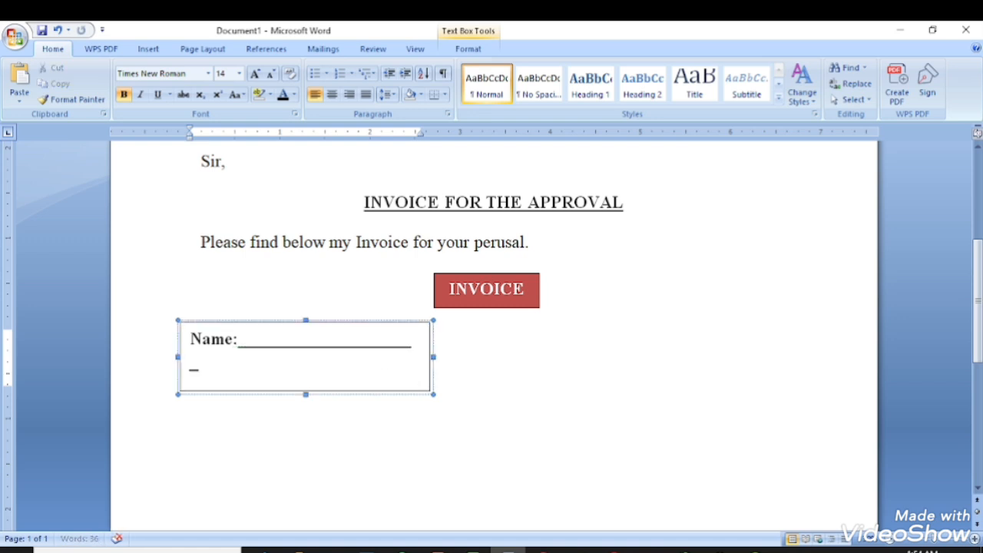
pyautogui.moveTo(434, 356); pyautogui.dragTo(445, 357)
pyautogui.click(470, 364)
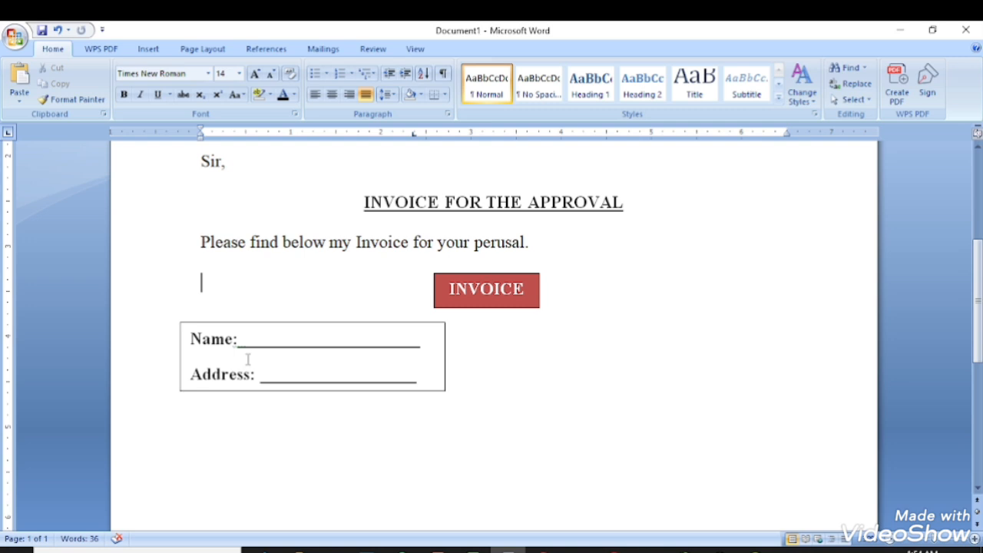
# Duplicate the Name/Address box and place the copy on the right side.
pyautogui.click(275, 323)
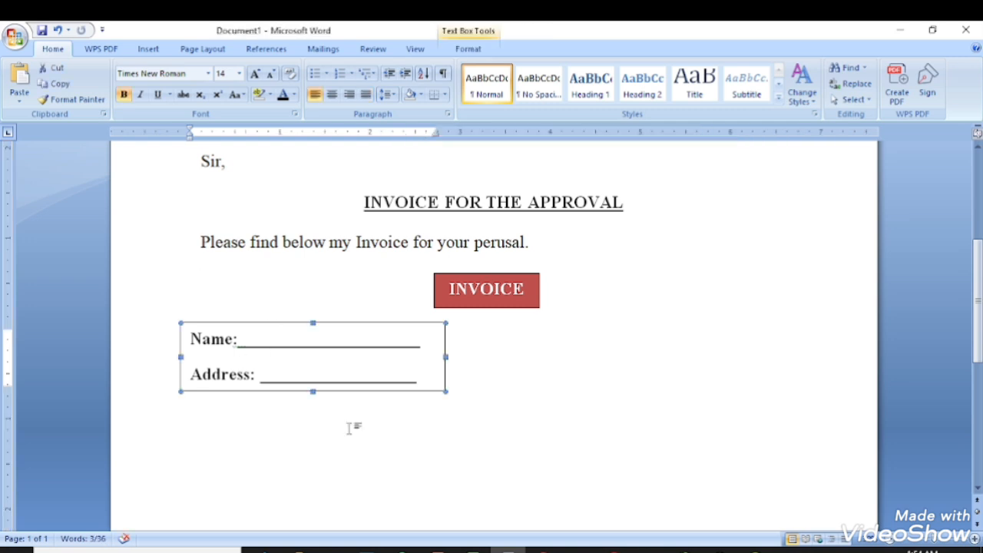
pyautogui.hotkey('ctrl', 'c')
pyautogui.hotkey('ctrl', 'v')
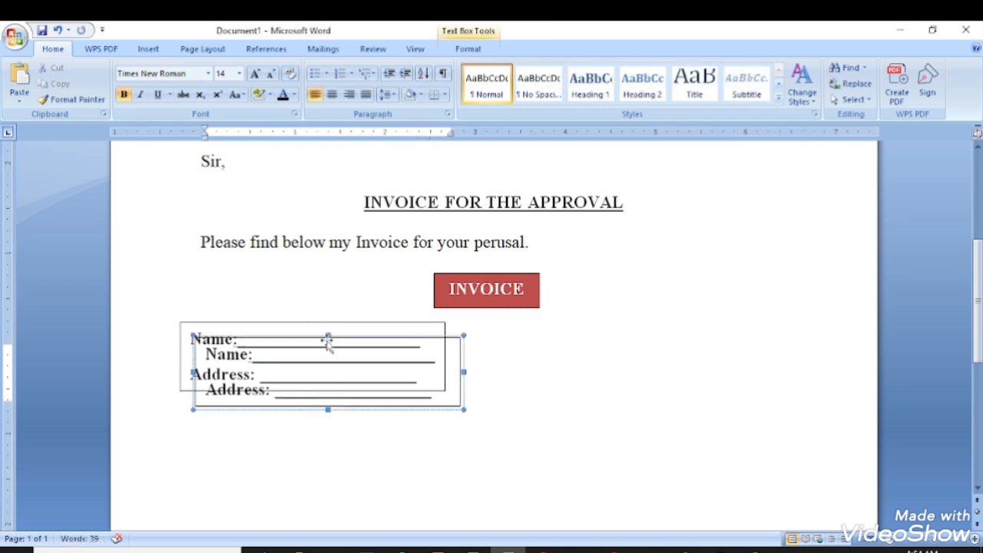
pyautogui.moveTo(574, 349); pyautogui.dragTo(700, 325)
# Relabel the right box's lines as 'NO:' and 'Date:'.
pyautogui.moveTo(596, 343); pyautogui.dragTo(569, 354)
pyautogui.write('invoic')
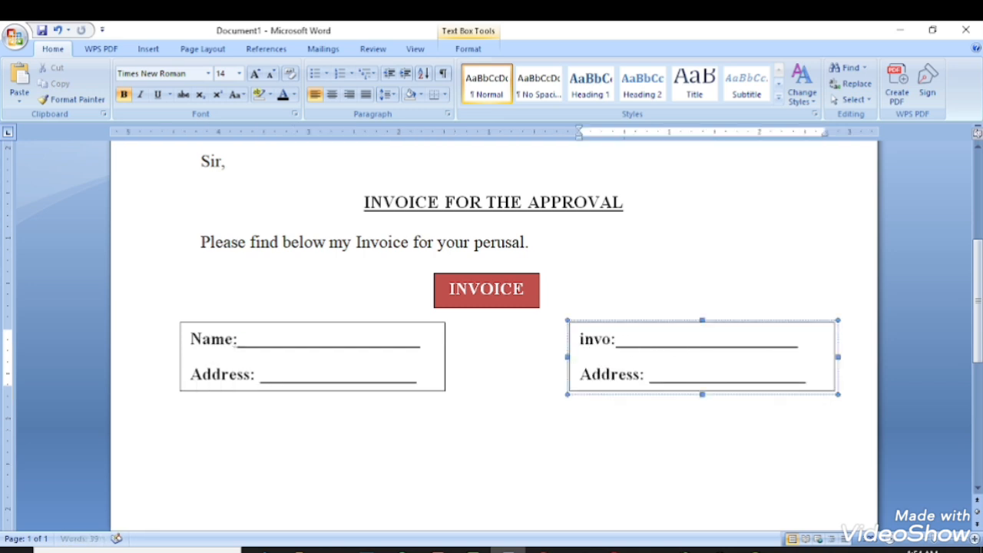
pyautogui.press('Delete')
pyautogui.write('e:')
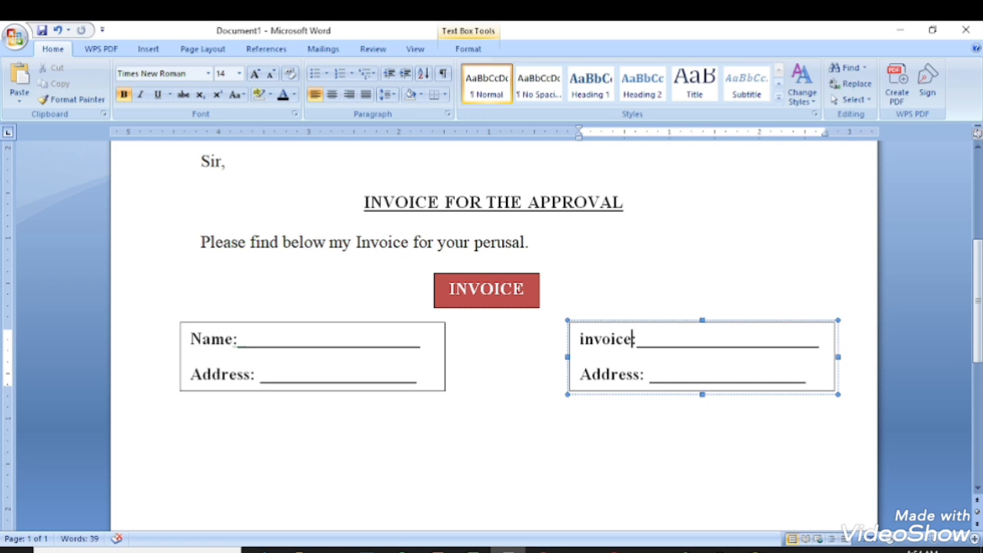
pyautogui.press('BackSpace')
pyautogui.press('BackSpace')
pyautogui.press('BackSpace')
pyautogui.press('BackSpace')
pyautogui.press('BackSpace')
pyautogui.press('BackSpace')
pyautogui.press('BackSpace')
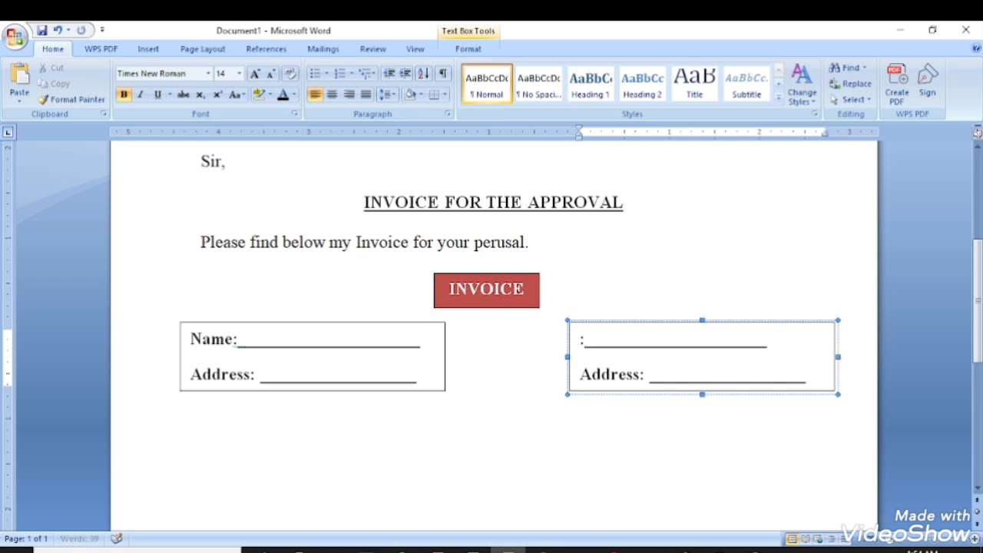
pyautogui.write('NO')
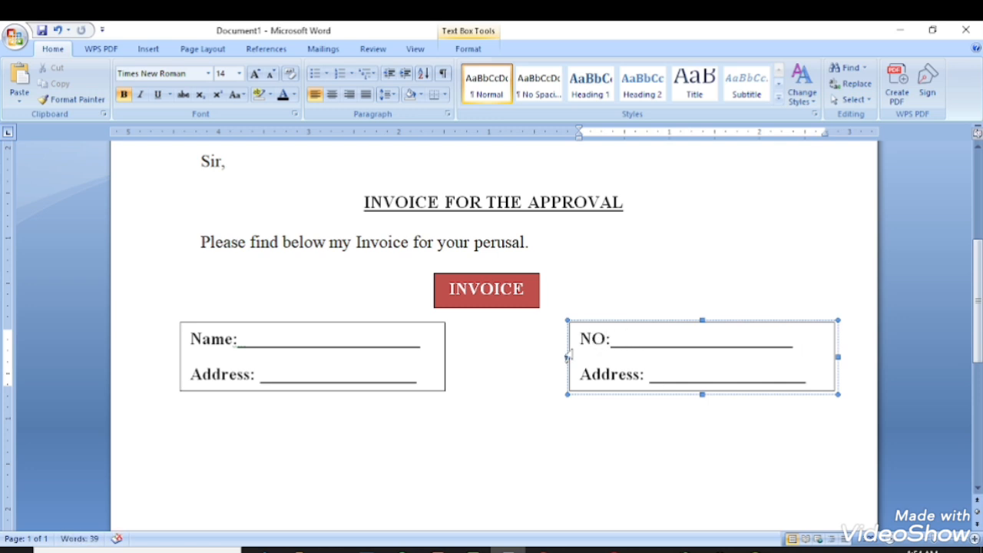
pyautogui.doubleClick(608, 380)
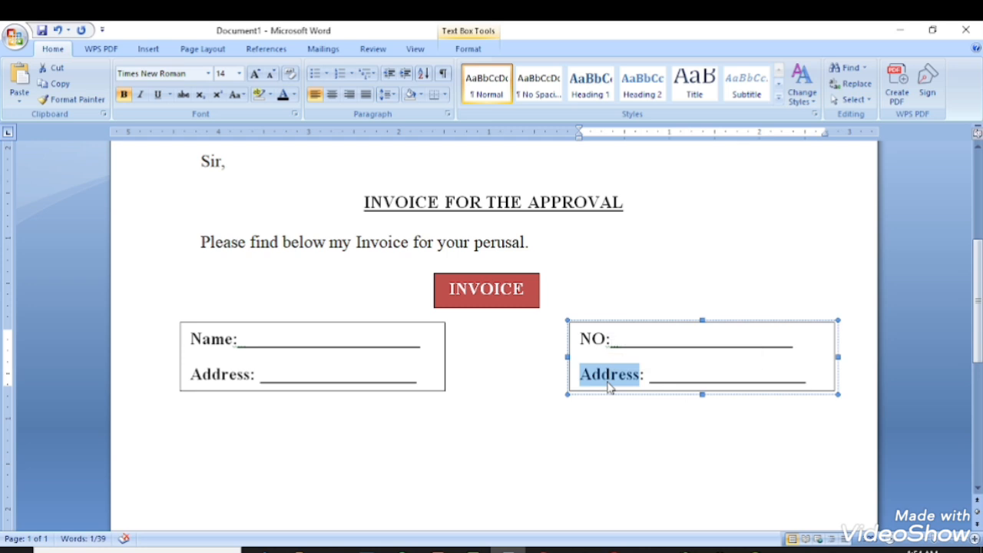
pyautogui.write('Date')
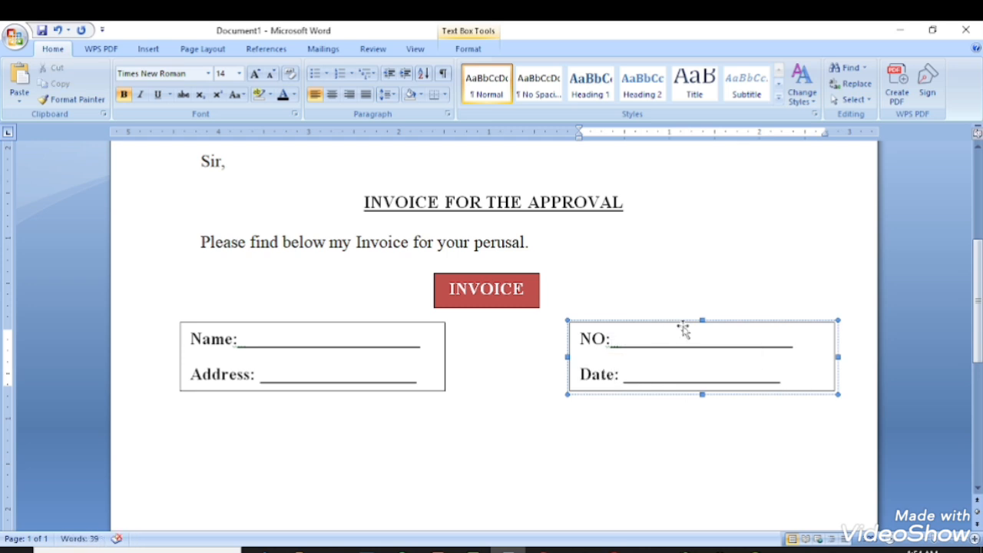
pyautogui.click(563, 453)
pyautogui.scroll(-1, 619, 369)
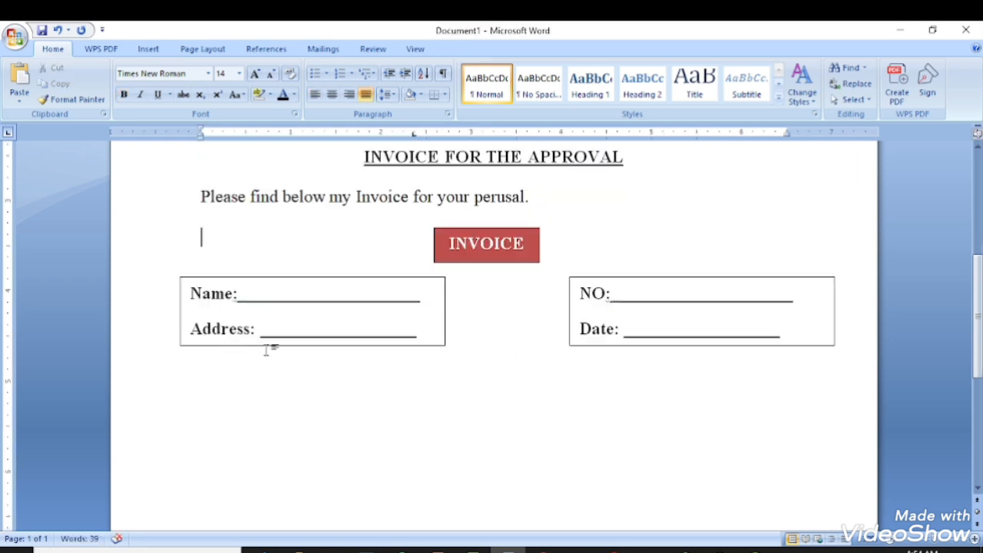
# Shift the Name/Address box left and the NO/Date box right, then check the NO: underline.
pyautogui.moveTo(323, 278); pyautogui.dragTo(293, 282)
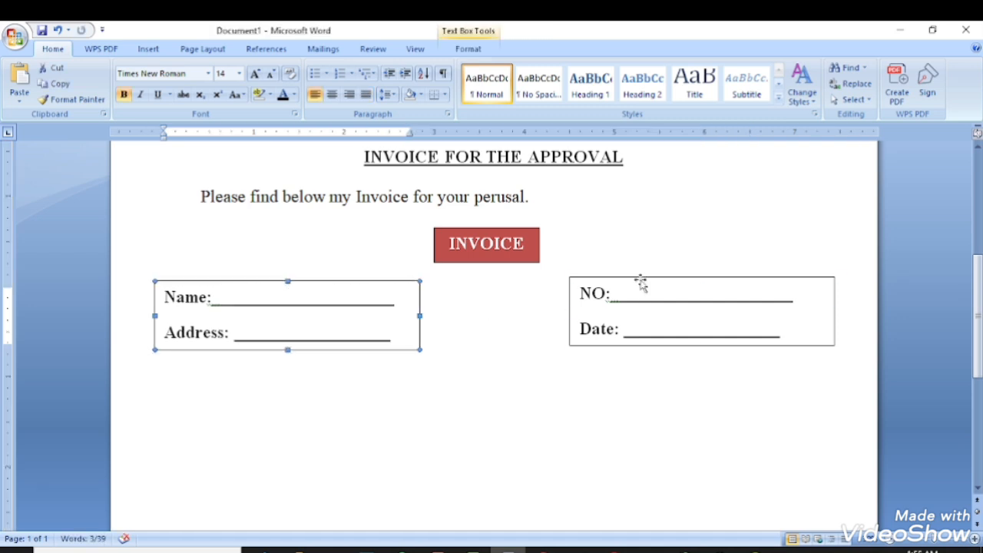
pyautogui.moveTo(640, 278); pyautogui.dragTo(660, 279)
pyautogui.click(667, 292)
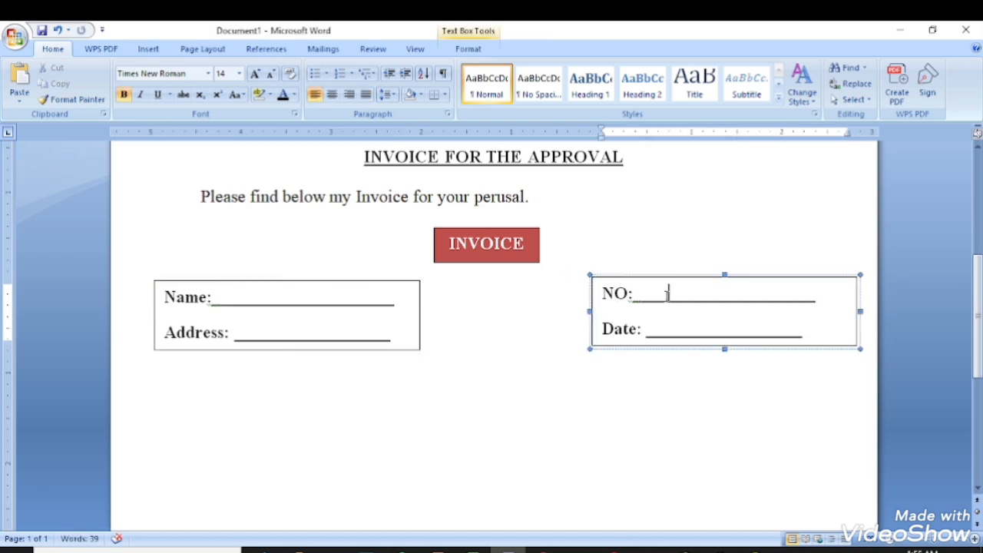
pyautogui.tripleClick(668, 296)
pyautogui.click(772, 301)
pyautogui.click(837, 304)
pyautogui.moveTo(837, 304); pyautogui.dragTo(635, 305)
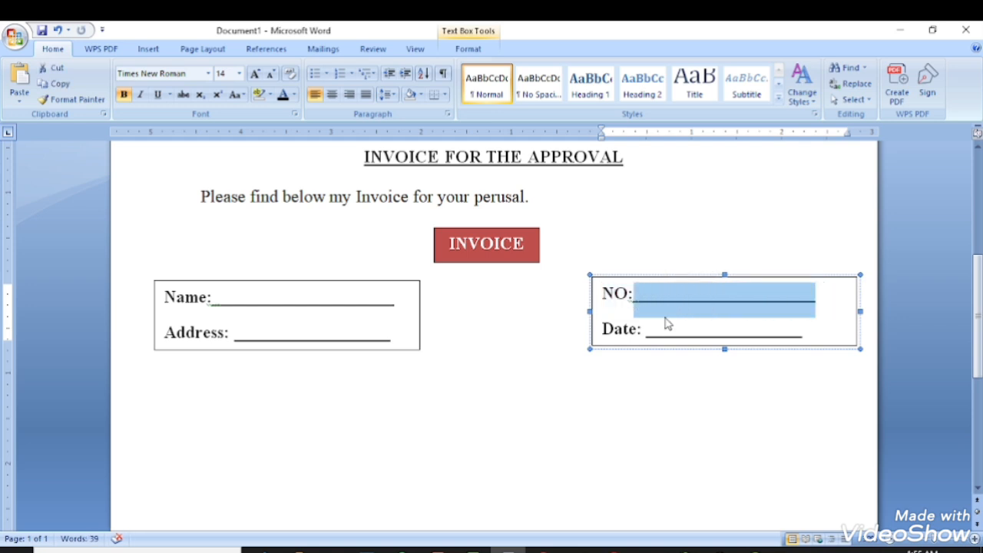
pyautogui.click(681, 384)
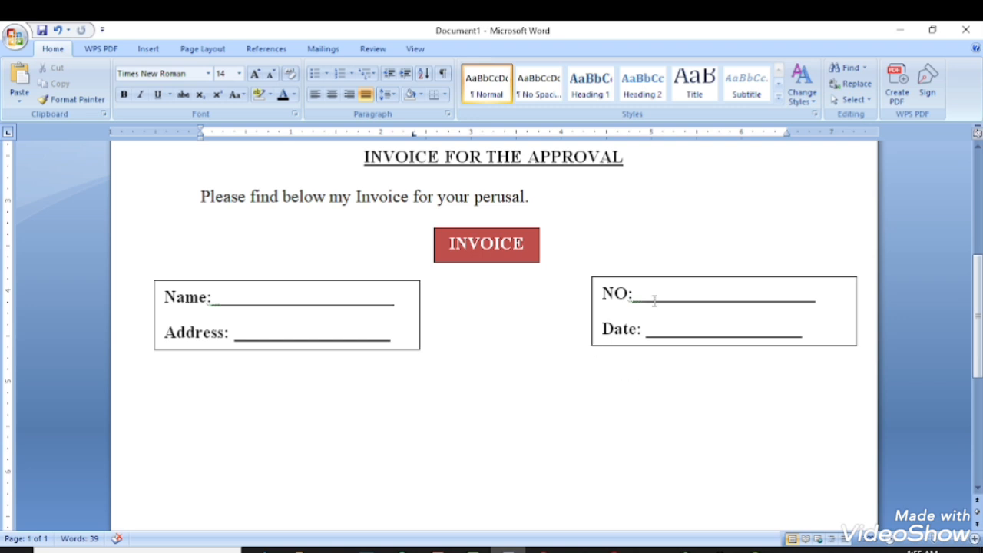
pyautogui.scroll(-2, 323, 399)
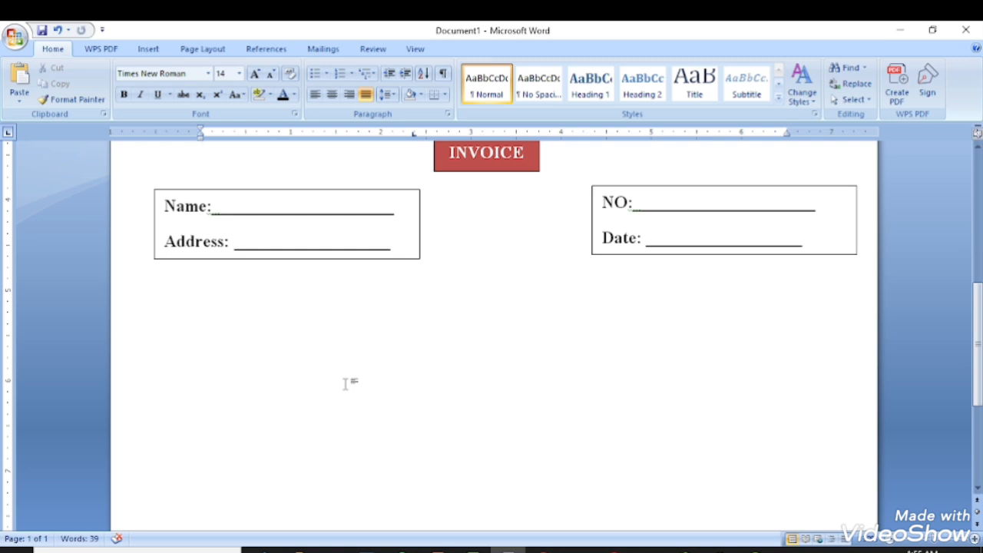
# Insert an empty table of 4 columns and 2 rows below the two boxes.
pyautogui.click(149, 49)
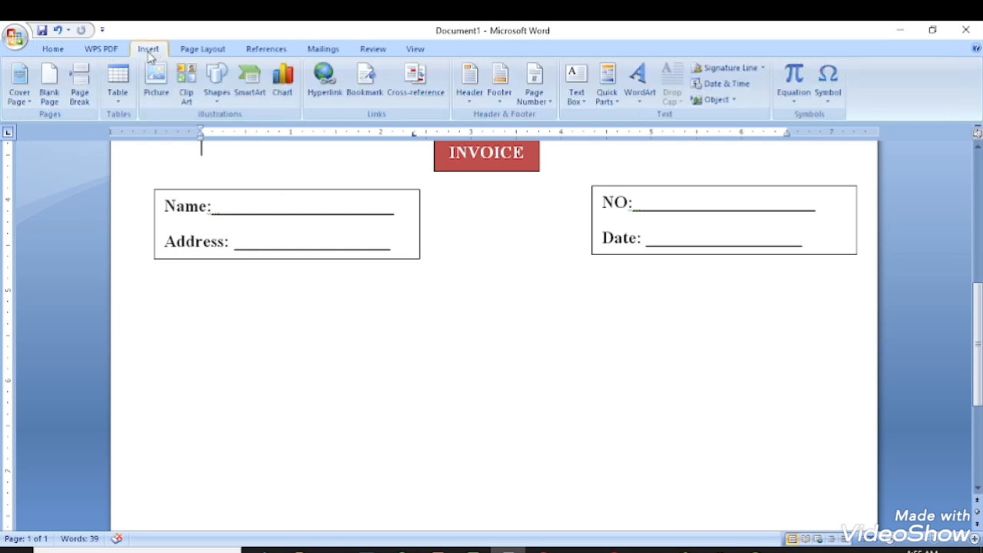
pyautogui.click(127, 92)
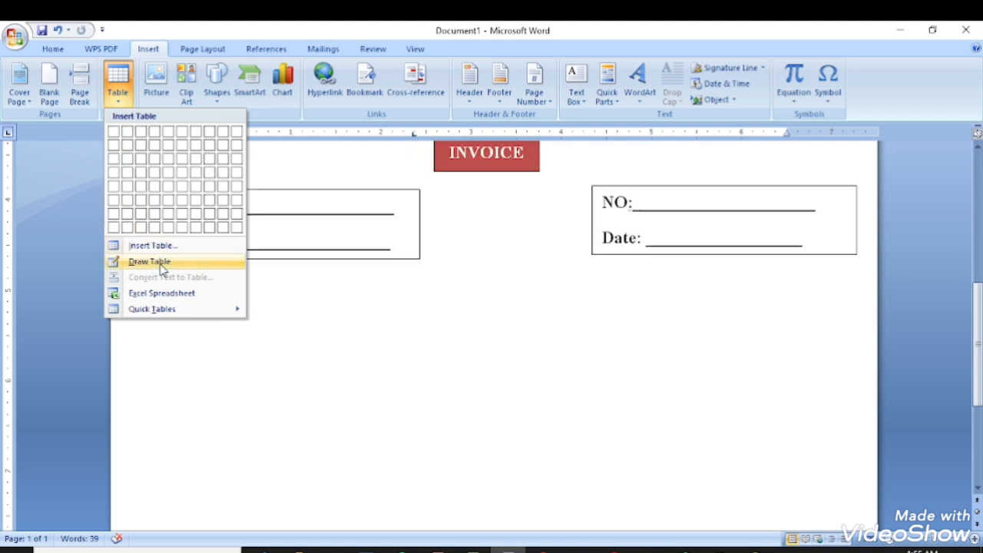
pyautogui.click(282, 315)
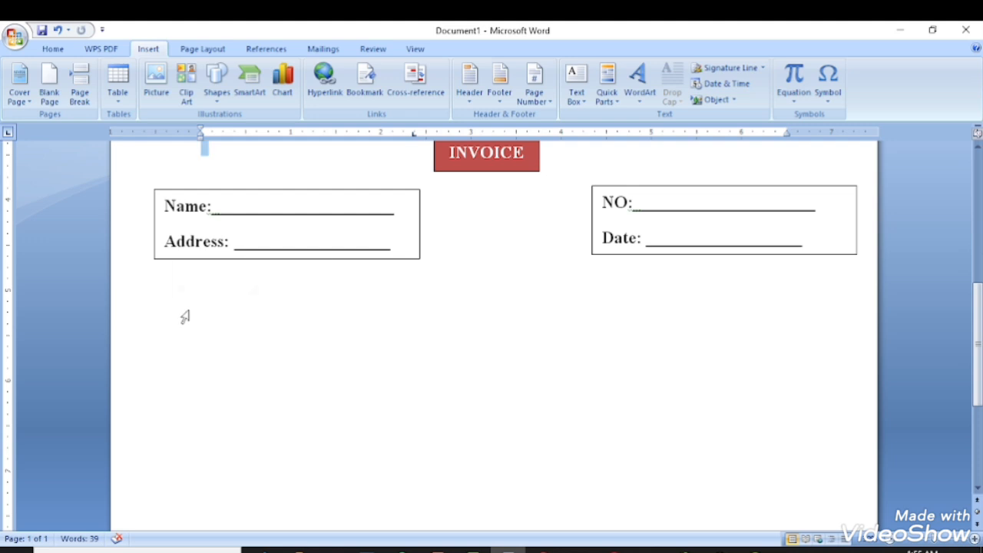
pyautogui.click(218, 313)
pyautogui.click(116, 102)
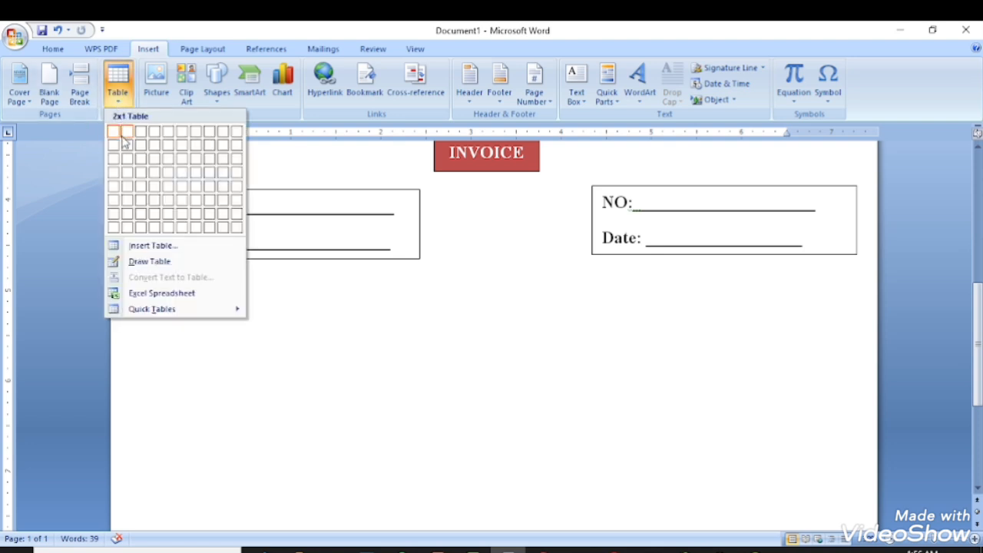
pyautogui.click(154, 246)
pyautogui.moveTo(481, 186); pyautogui.dragTo(489, 261)
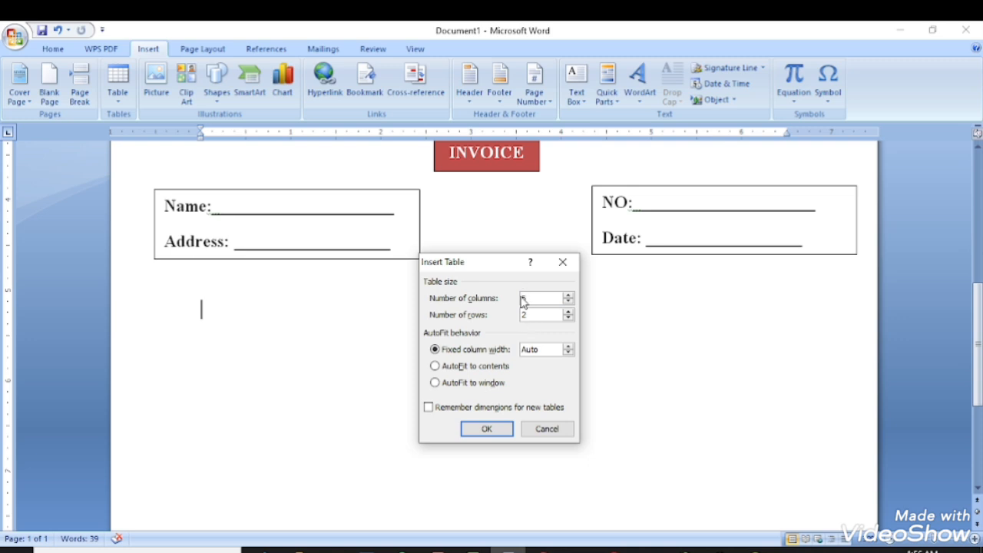
pyautogui.press('BackSpace')
pyautogui.write('4')
pyautogui.click(488, 432)
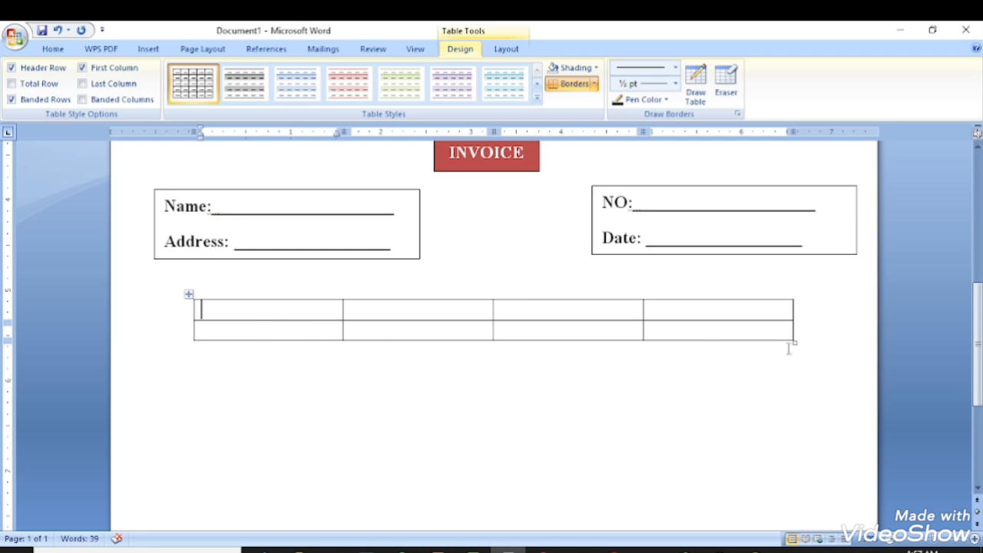
# Widen the item table and add a fifth column at its right.
pyautogui.moveTo(795, 342); pyautogui.dragTo(856, 350)
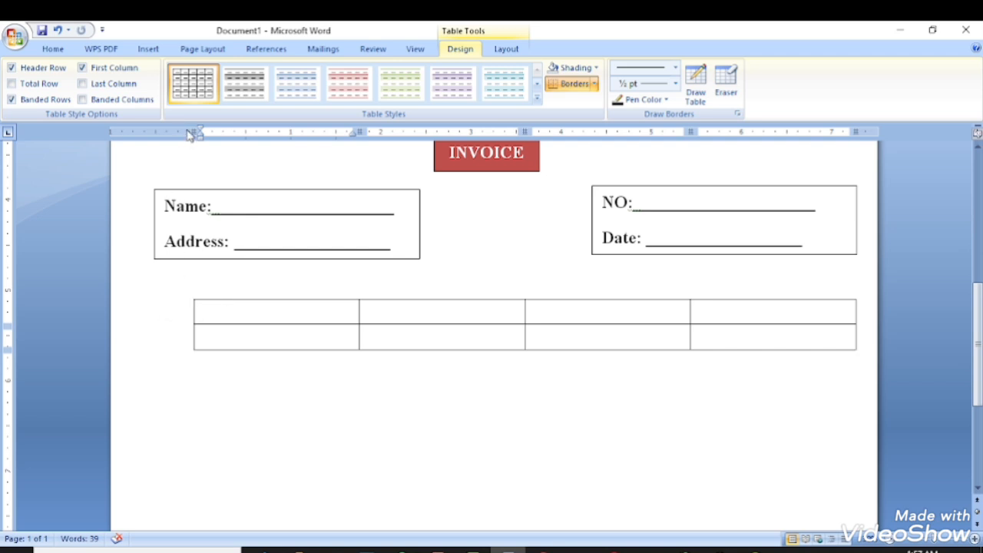
pyautogui.moveTo(193, 131); pyautogui.dragTo(150, 132)
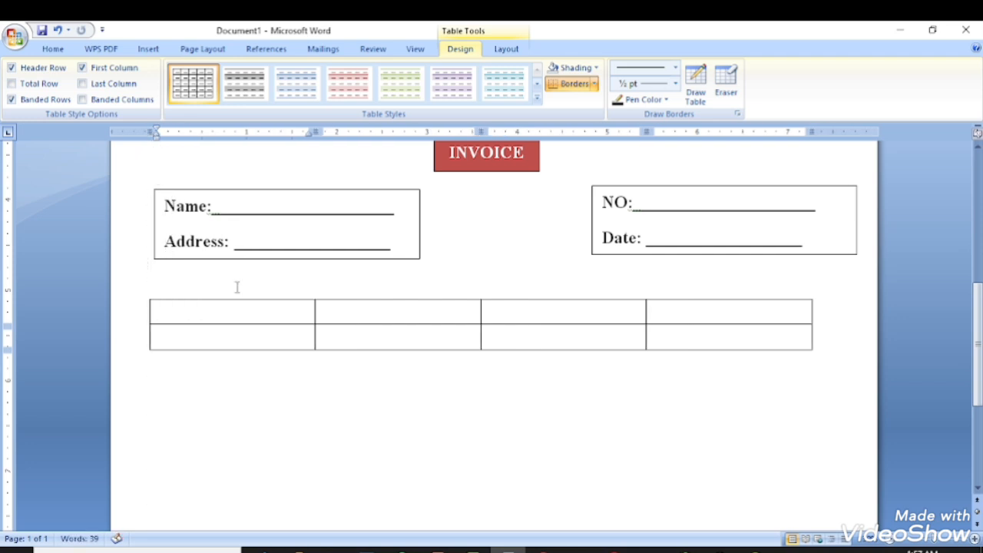
pyautogui.click(345, 326)
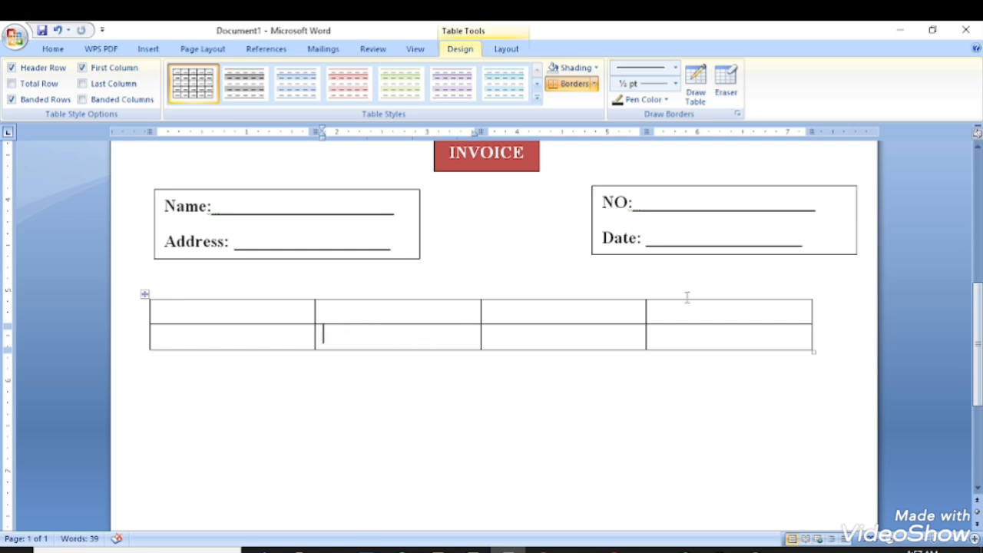
pyautogui.click(744, 313)
pyautogui.rightClick(744, 313)
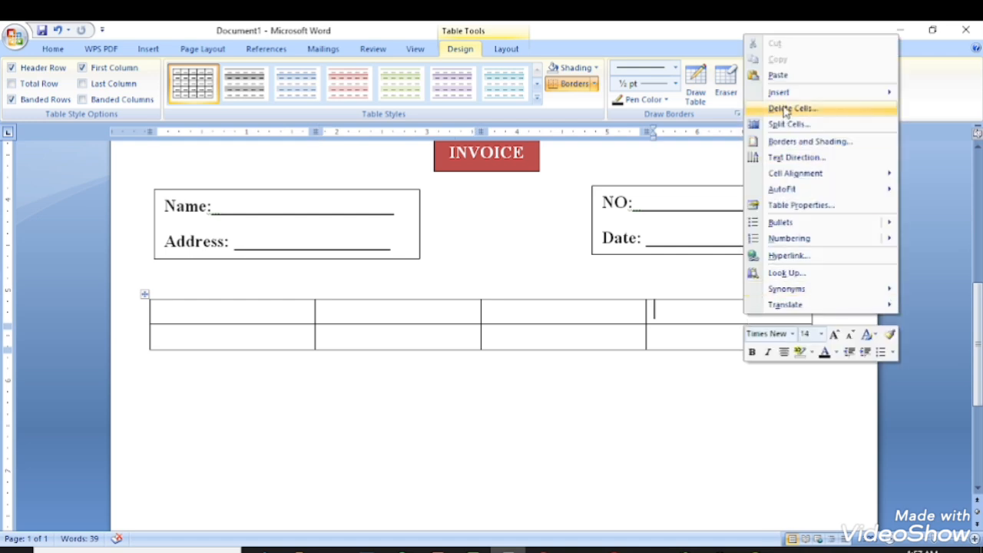
pyautogui.moveTo(784, 98)
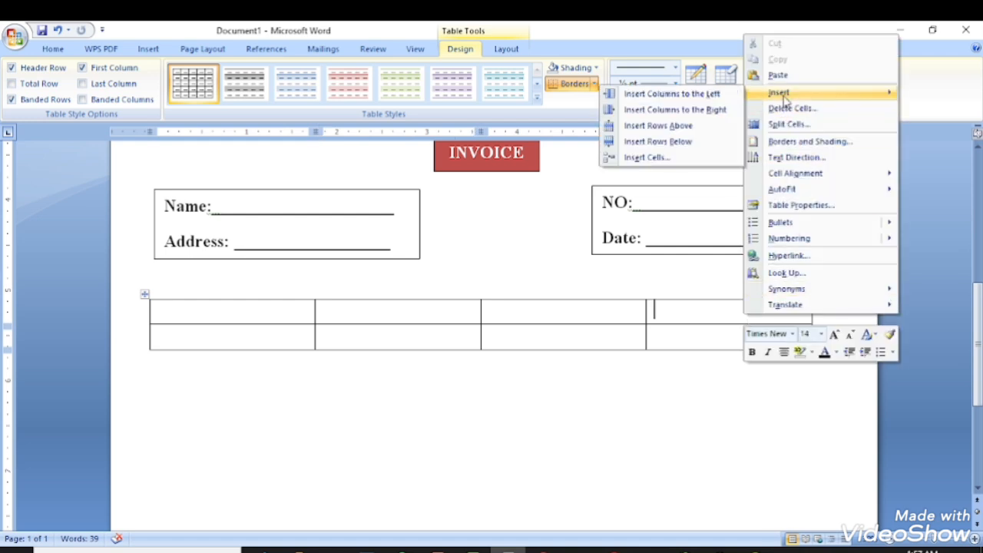
pyautogui.click(722, 110)
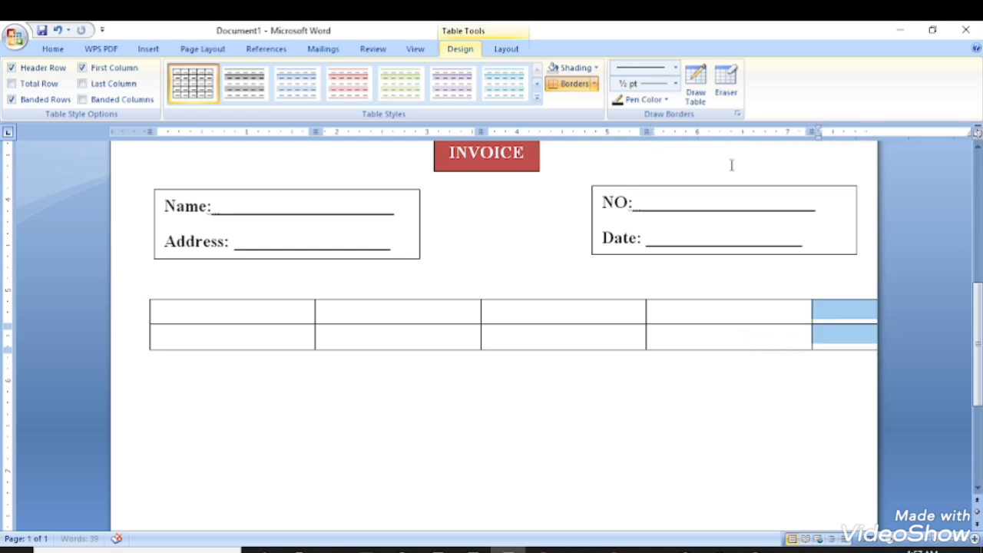
pyautogui.click(851, 315)
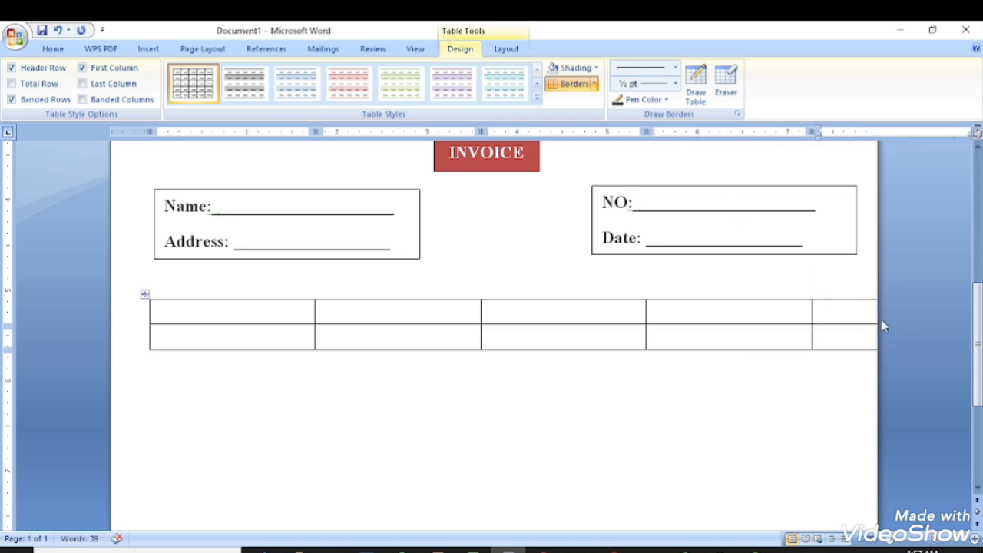
# Pull the table's right border within the page margin and narrow the first column.
pyautogui.moveTo(817, 133); pyautogui.dragTo(758, 135)
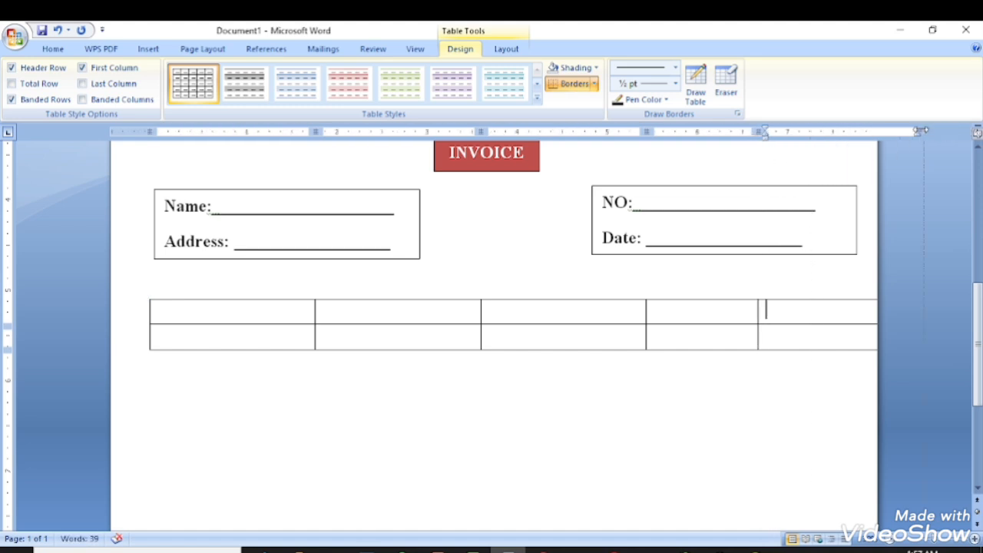
pyautogui.moveTo(922, 132); pyautogui.dragTo(843, 133)
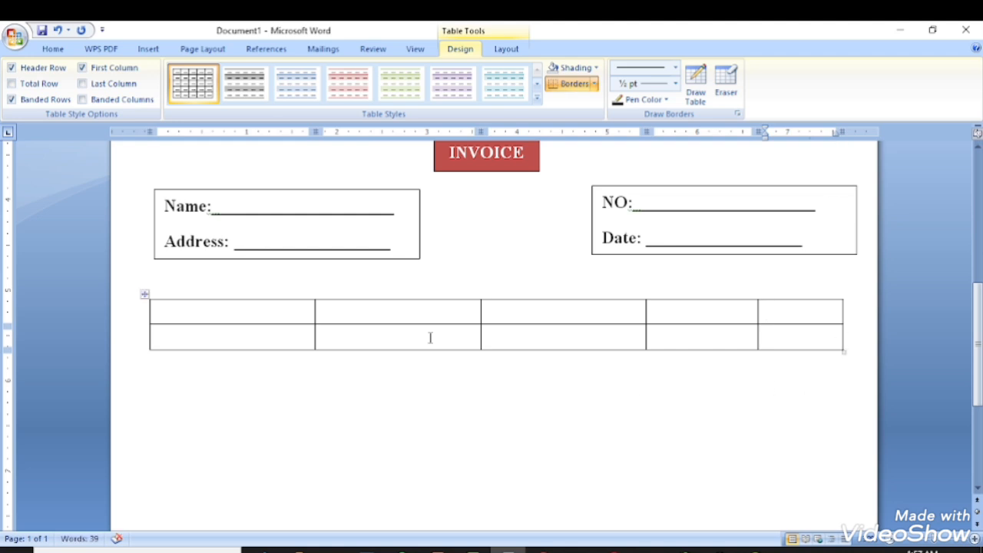
pyautogui.moveTo(315, 132); pyautogui.dragTo(285, 132)
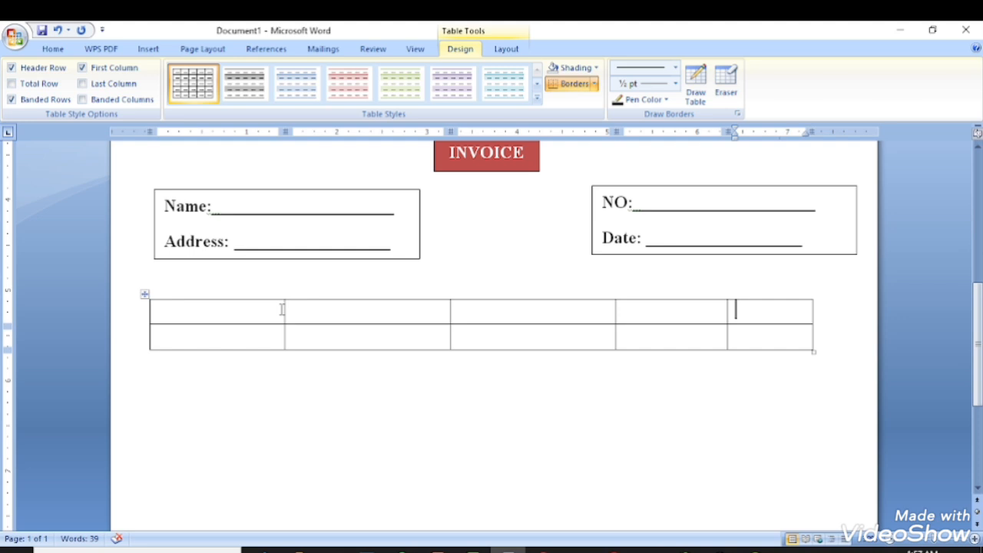
pyautogui.moveTo(284, 307); pyautogui.dragTo(188, 310)
# Type the headers S/N, Item Description, Quantity and Unit Price across the first row.
pyautogui.click(182, 310)
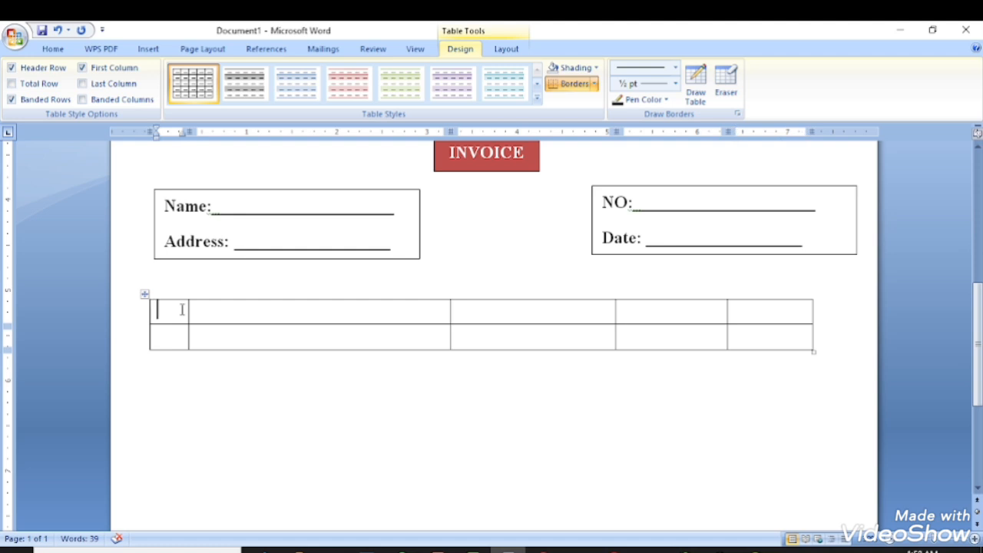
pyautogui.write('/N')
pyautogui.press('Tab')
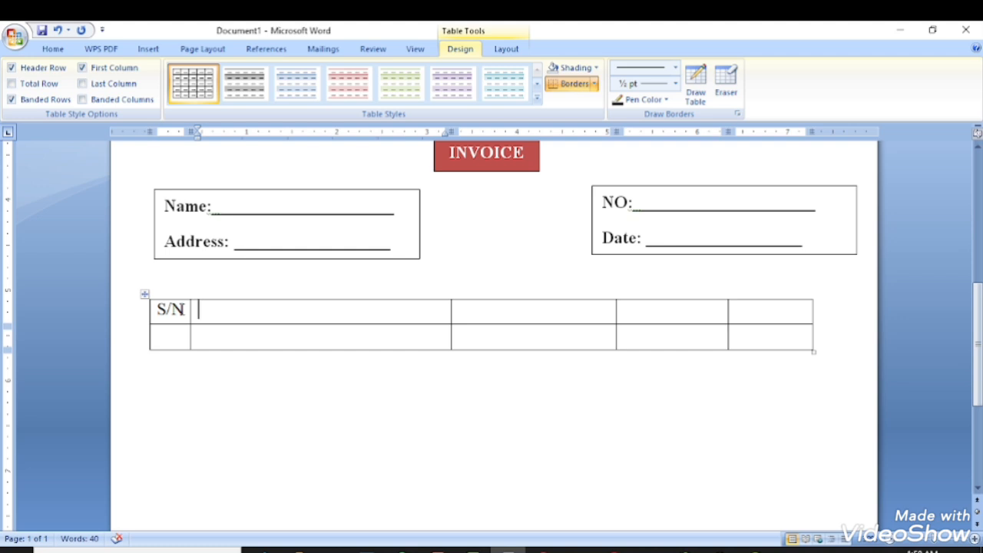
pyautogui.write('It')
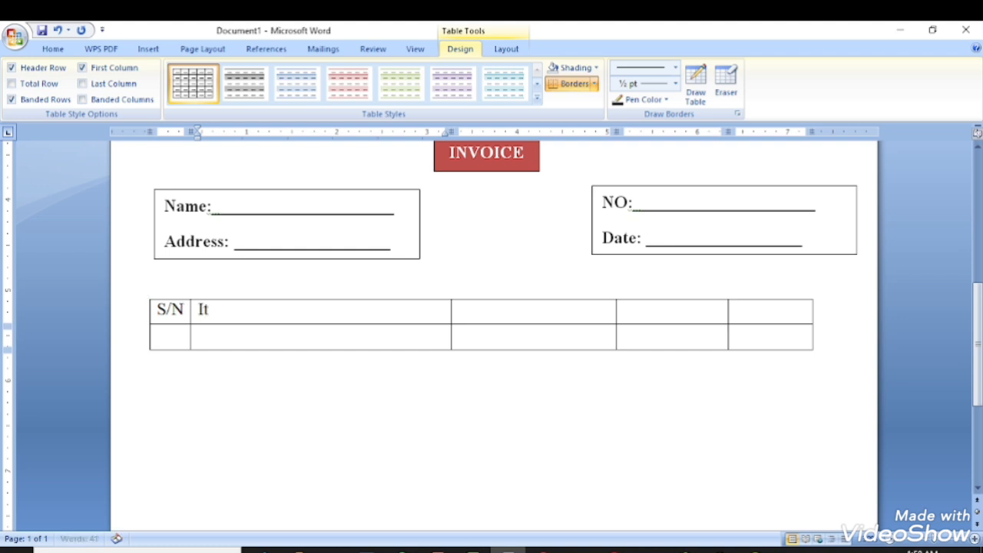
pyautogui.write('em D')
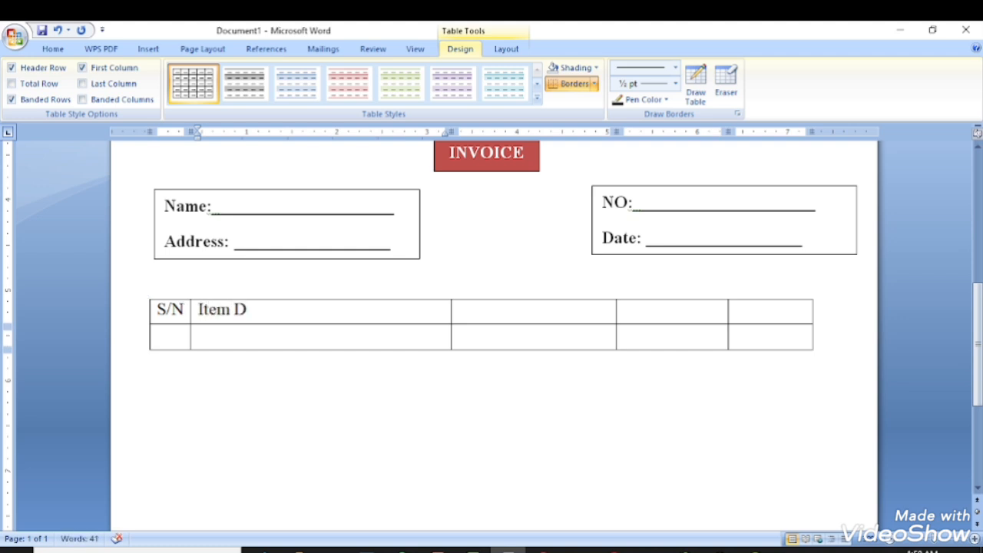
pyautogui.write('escripti')
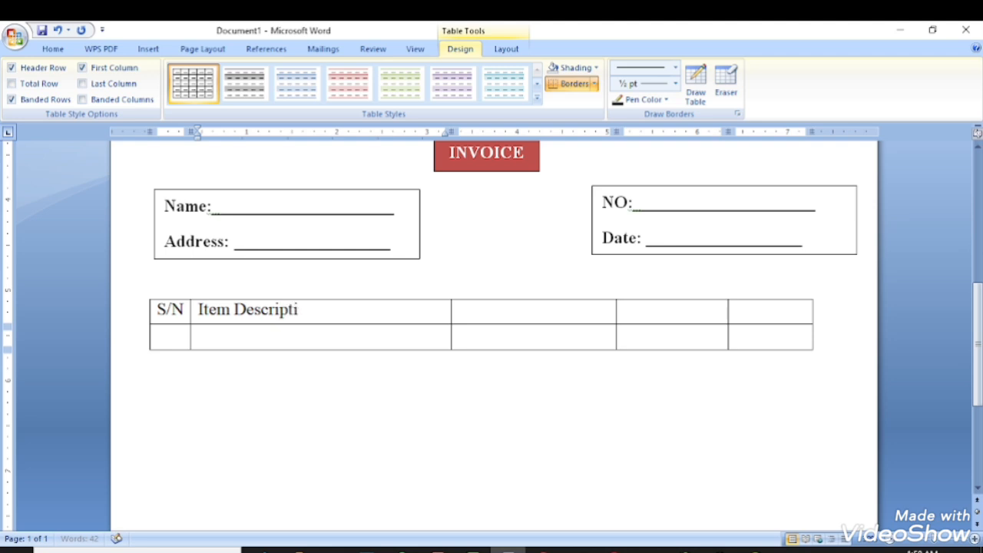
pyautogui.write('on')
pyautogui.press('Tab')
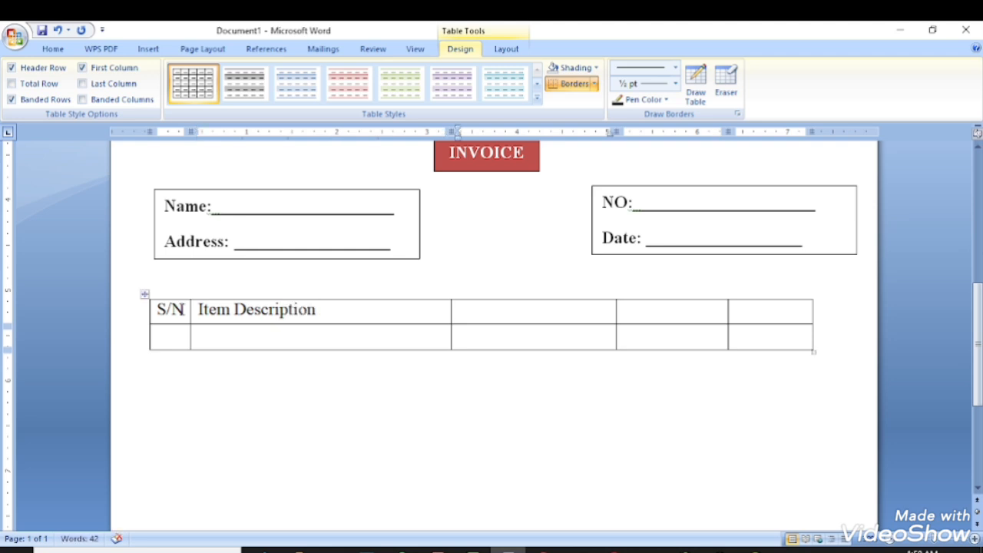
pyautogui.write('Quan')
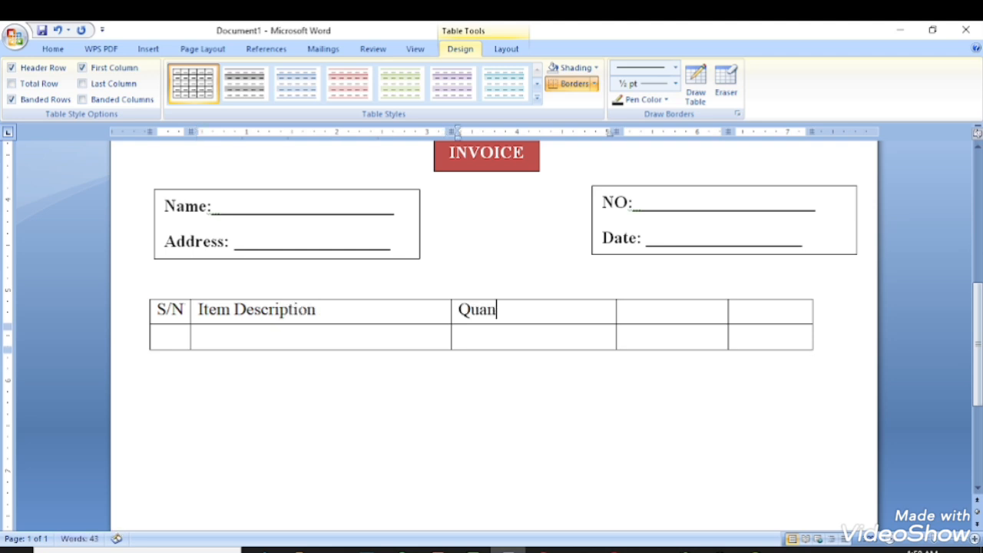
pyautogui.write('tity')
pyautogui.press('Tab')
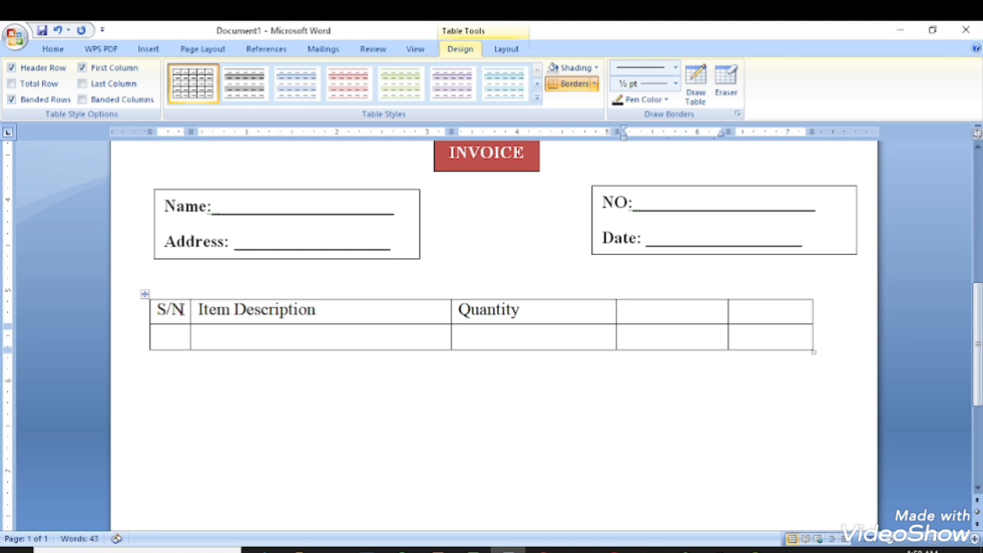
pyautogui.write('Uni')
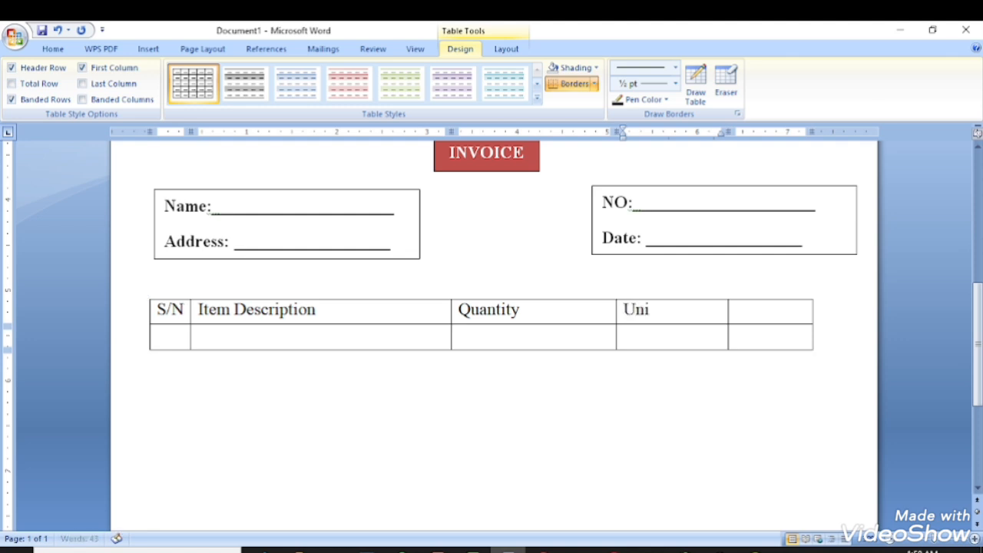
pyautogui.write('t Price')
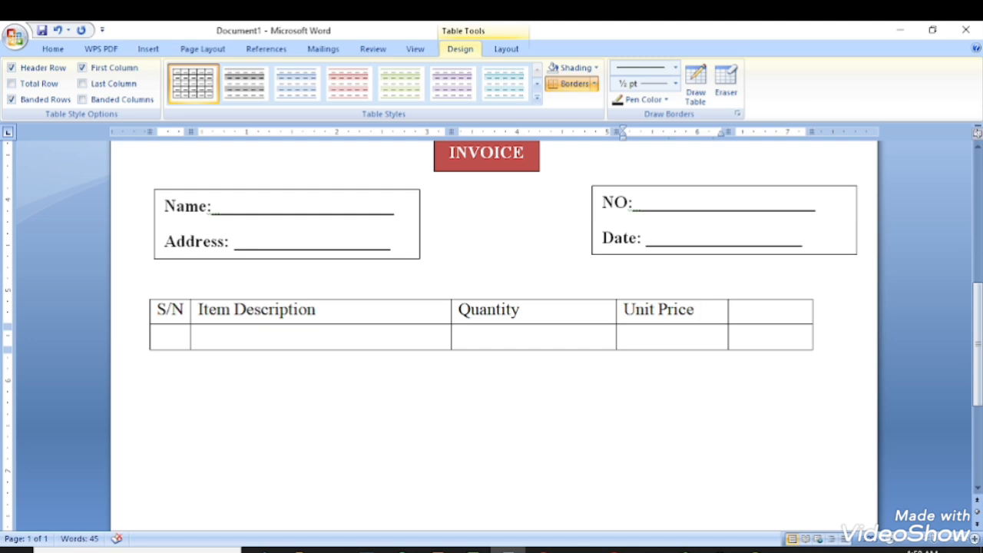
pyautogui.write(' of')
pyautogui.press('BackSpace')
pyautogui.press('Tab')
# Remove the stray letter after Unit Price and head the last column Total (N).
pyautogui.click(167, 310)
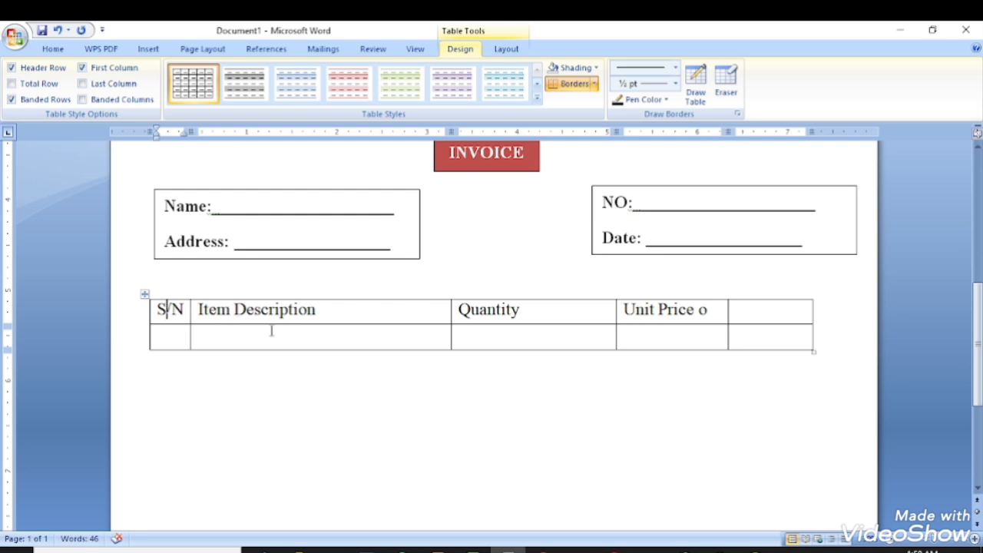
pyautogui.press('Tab')
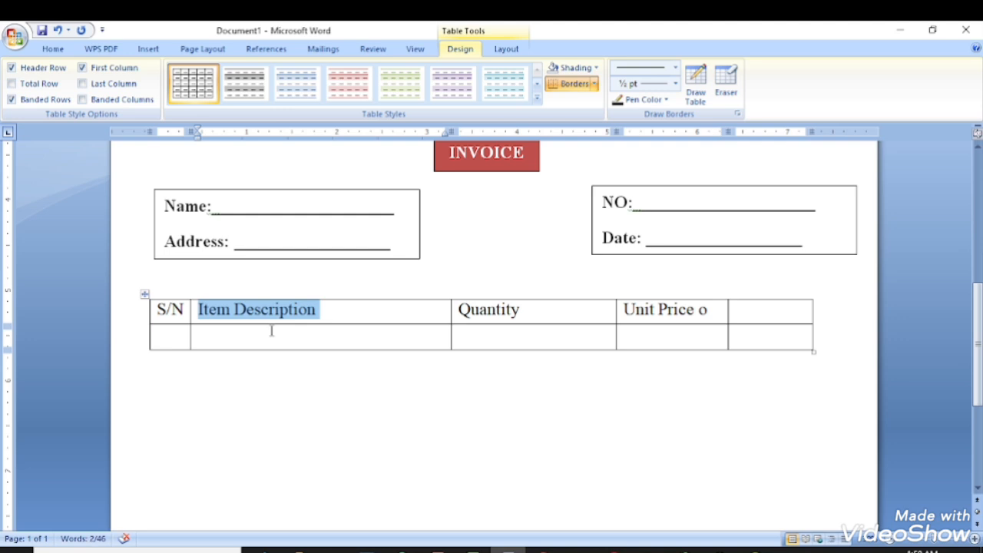
pyautogui.press('Tab')
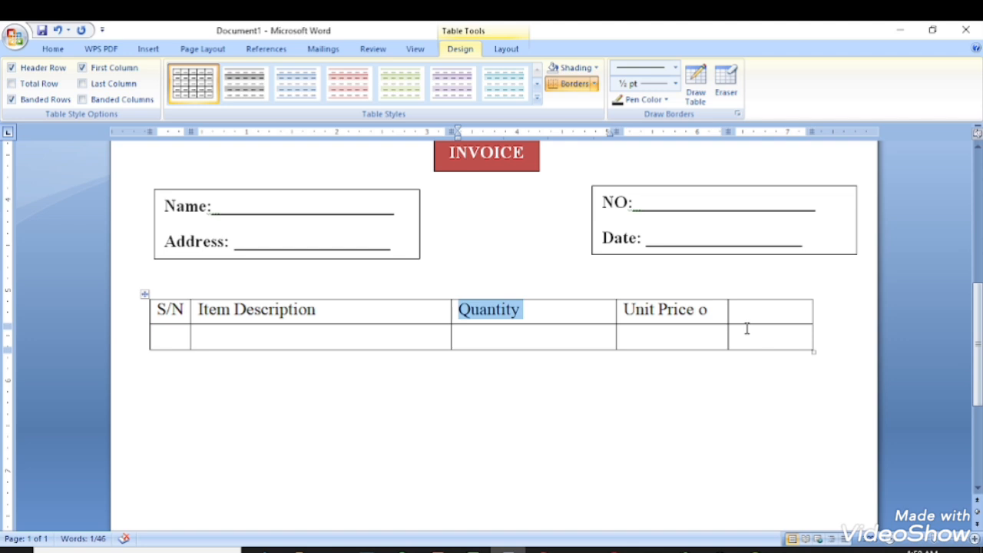
pyautogui.press('Tab')
pyautogui.click(713, 309)
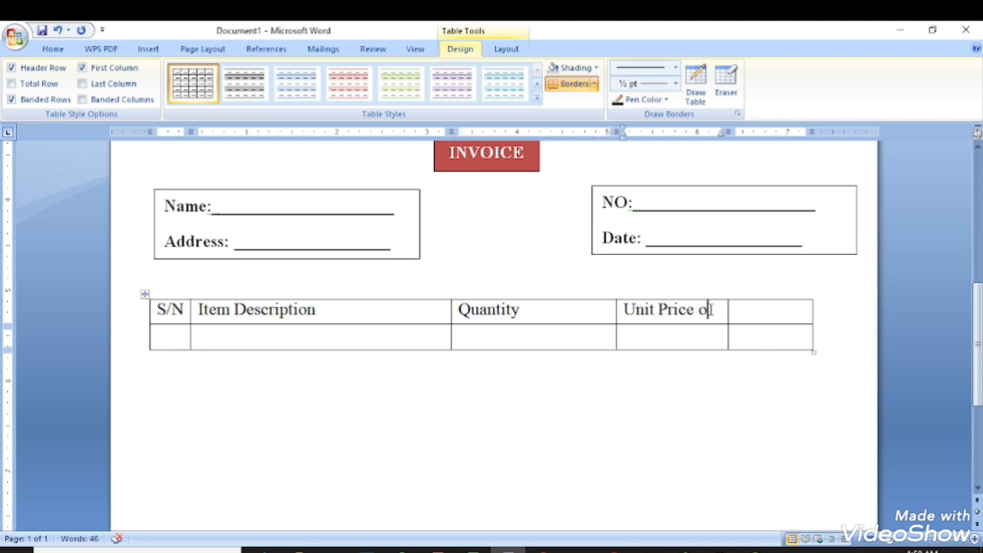
pyautogui.press('BackSpace')
pyautogui.press('Tab')
pyautogui.write('Total')
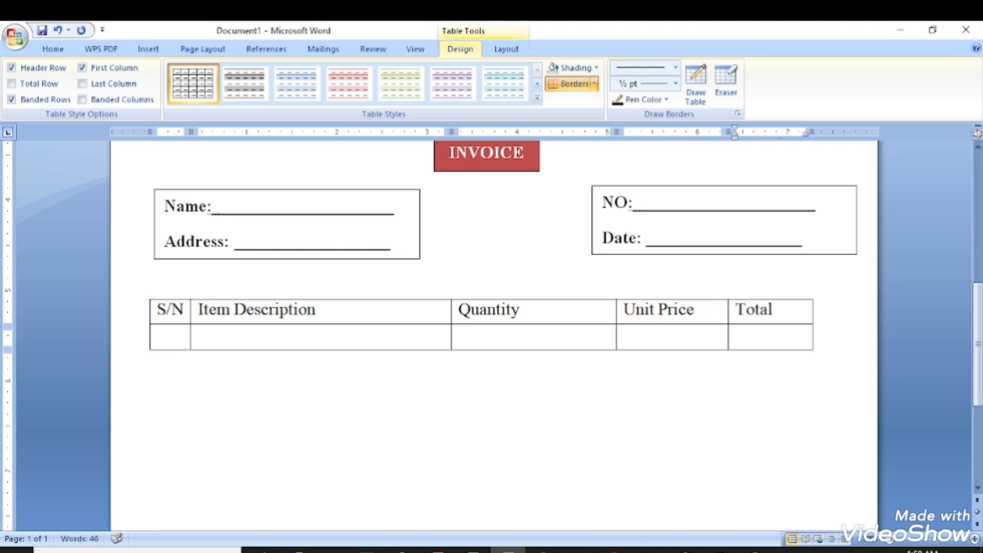
pyautogui.write(' ()')
pyautogui.press('Left')
pyautogui.write('N')
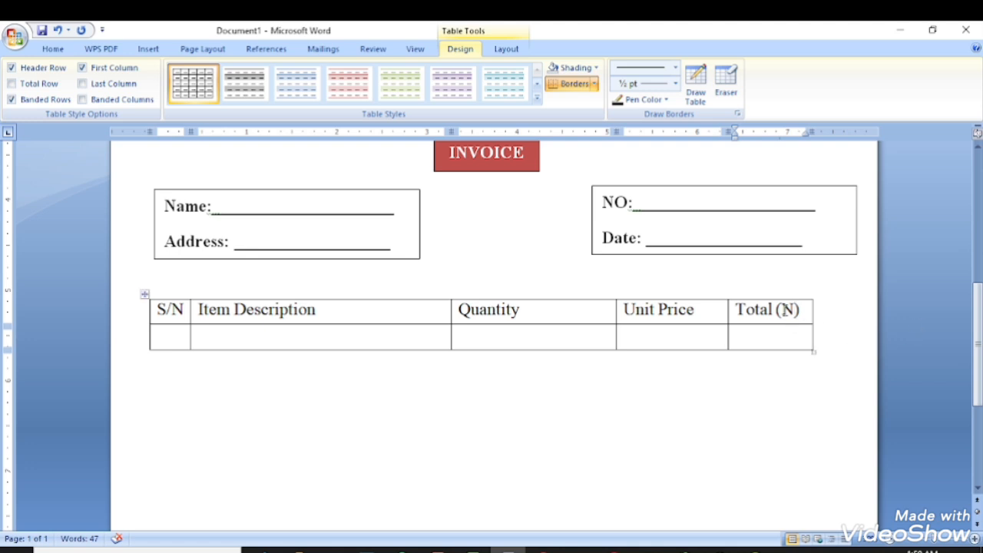
# Apply Double strikethrough to the N in the Total (N) header to form ₦.
pyautogui.doubleClick(786, 309)
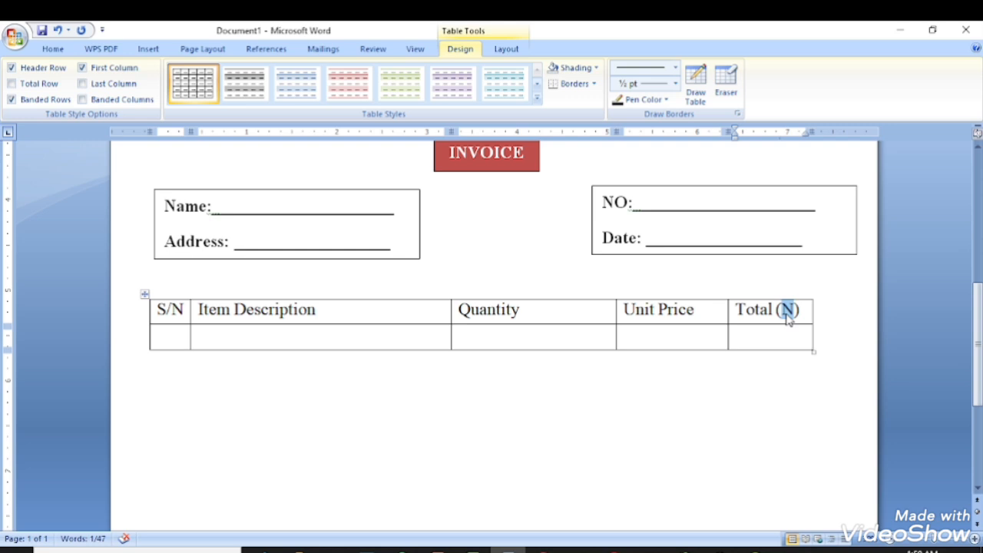
pyautogui.rightClick(789, 320)
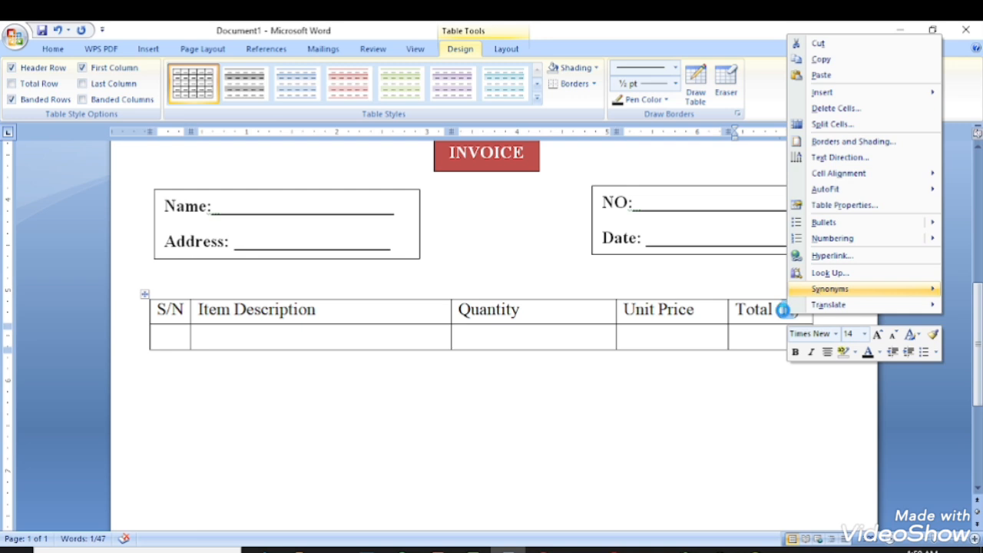
pyautogui.click(782, 373)
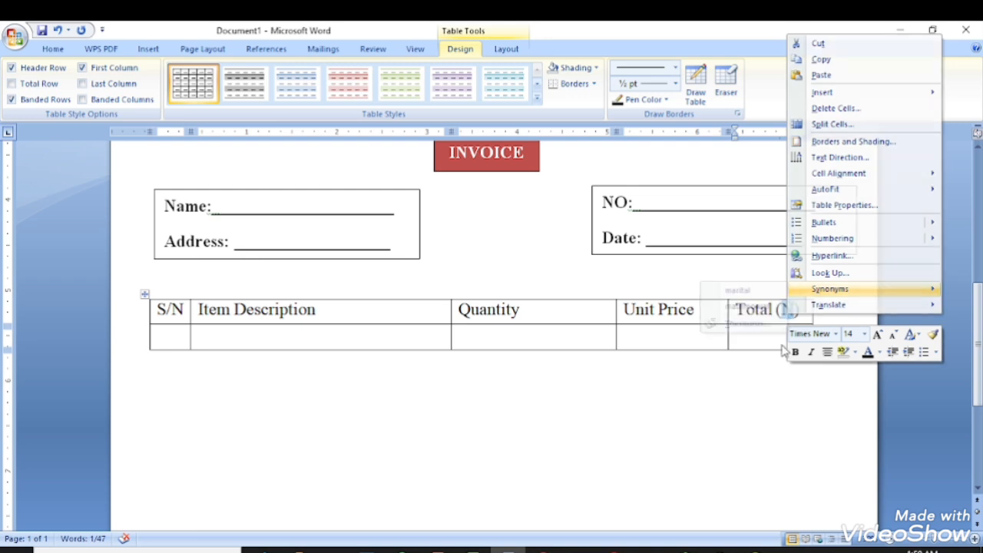
pyautogui.rightClick(788, 316)
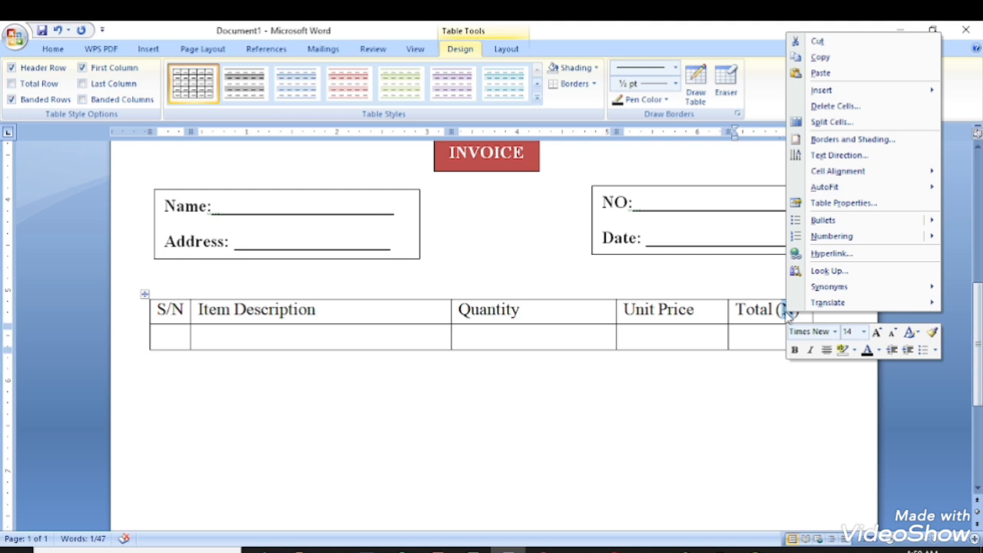
pyautogui.press('Escape')
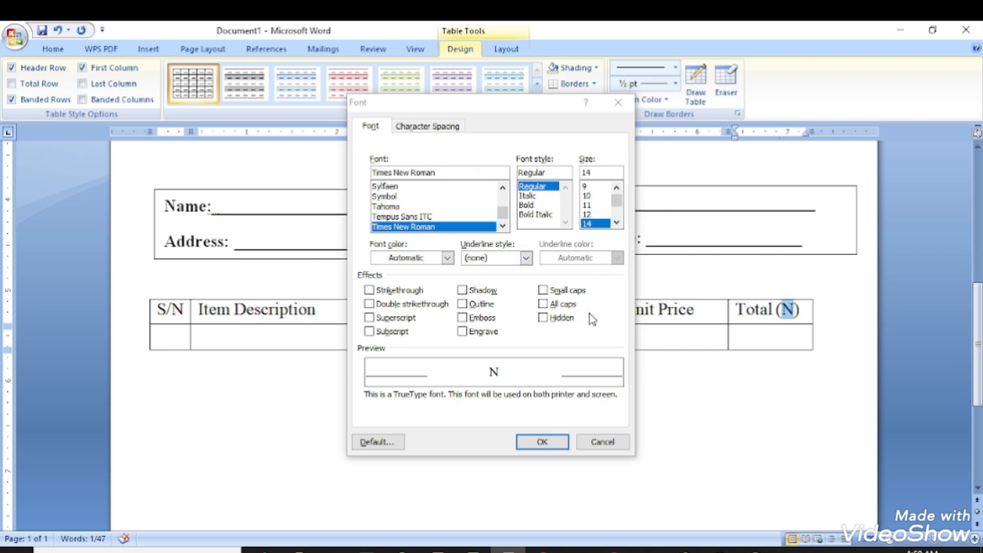
pyautogui.click(408, 304)
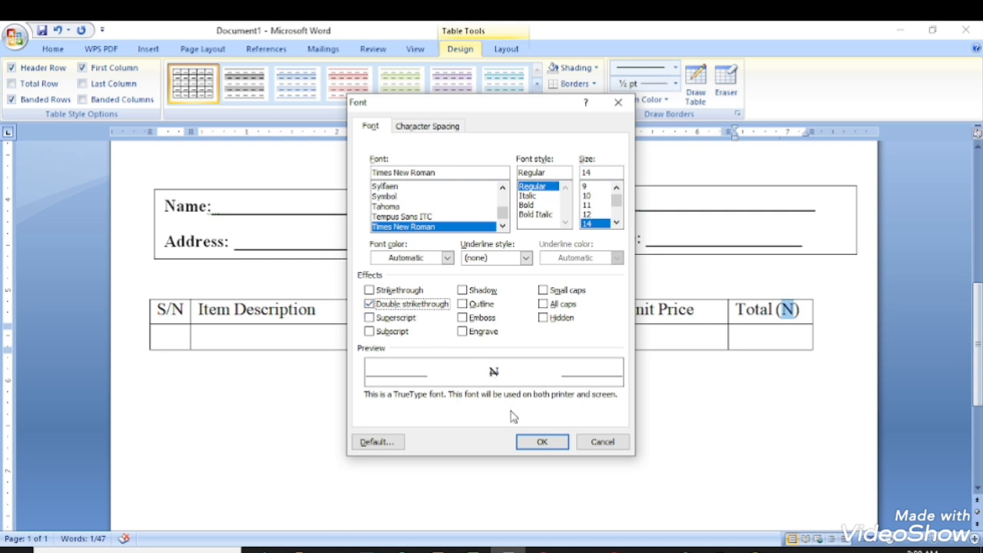
pyautogui.click(535, 442)
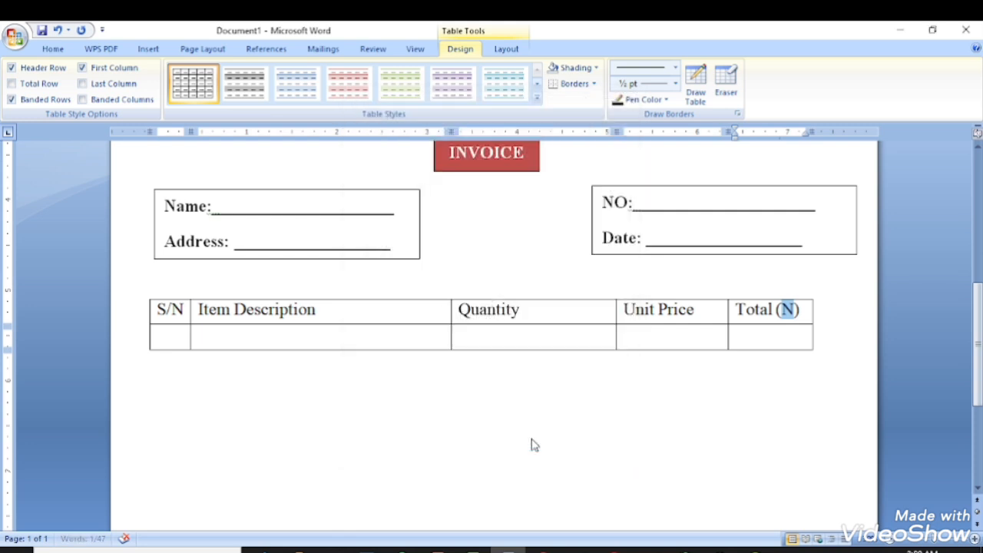
pyautogui.click(805, 313)
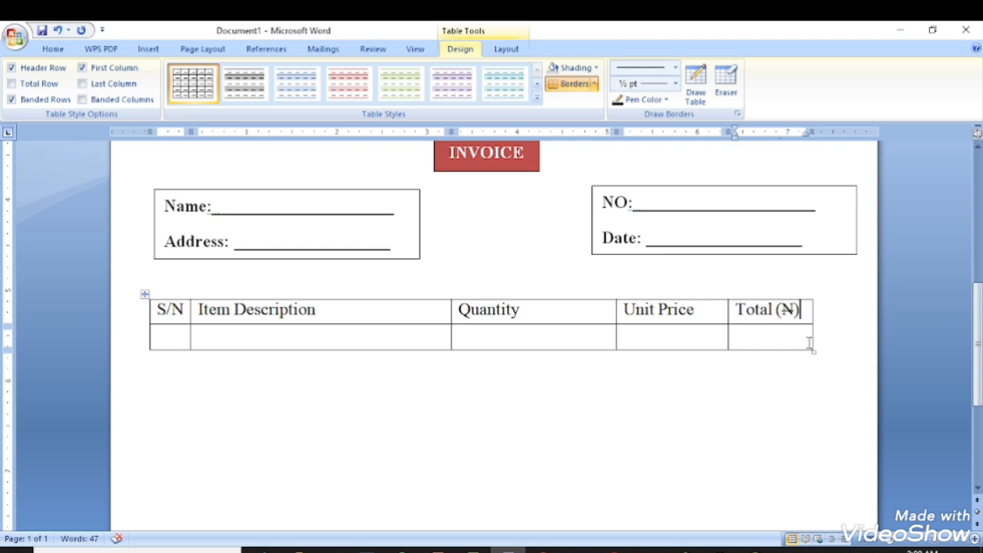
# Enter '1.' and 'hgghgg' in the first item row, then append two empty rows.
pyautogui.press('Tab')
pyautogui.write('1.')
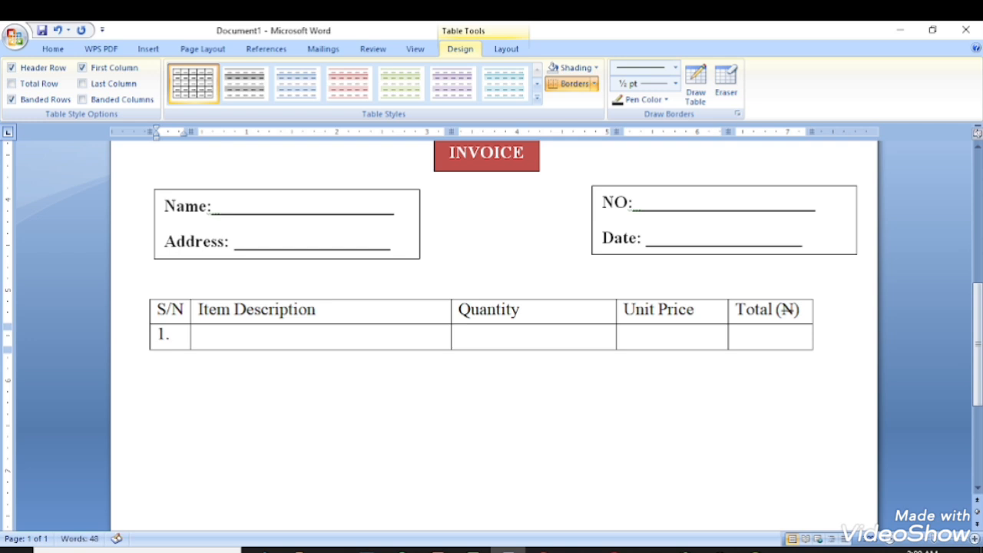
pyautogui.press('Tab')
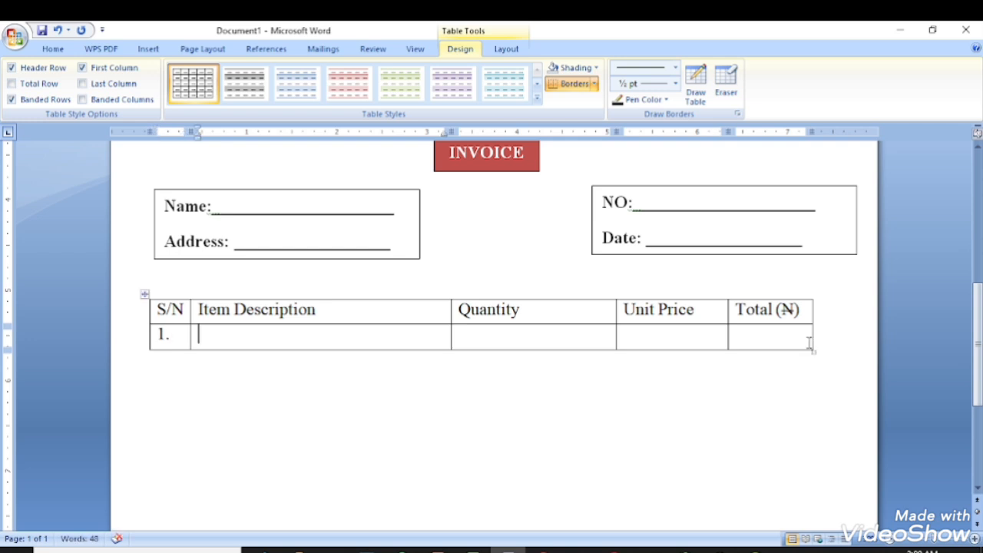
pyautogui.write('hgghgg')
pyautogui.press('Tab')
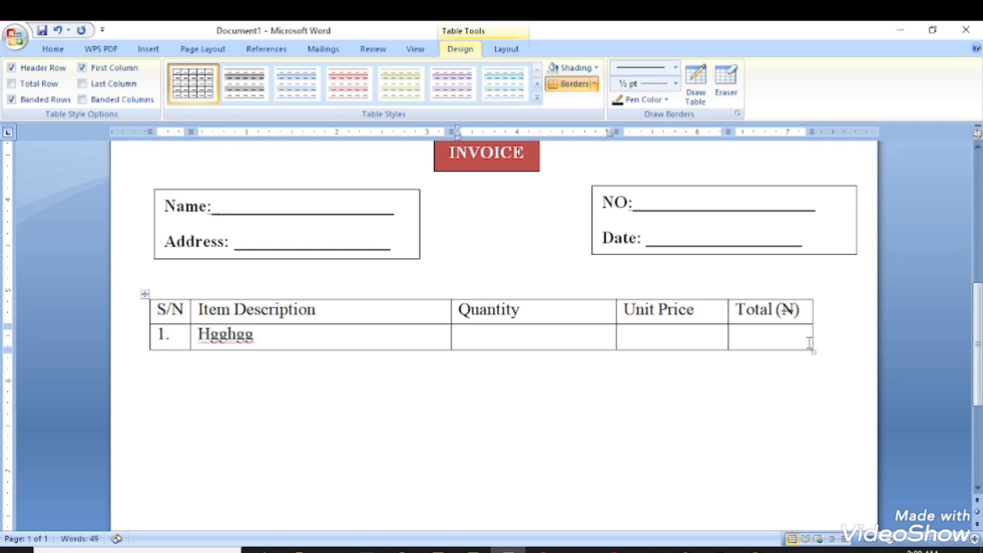
pyautogui.press('Tab')
pyautogui.press('Tab')
pyautogui.press('Tab')
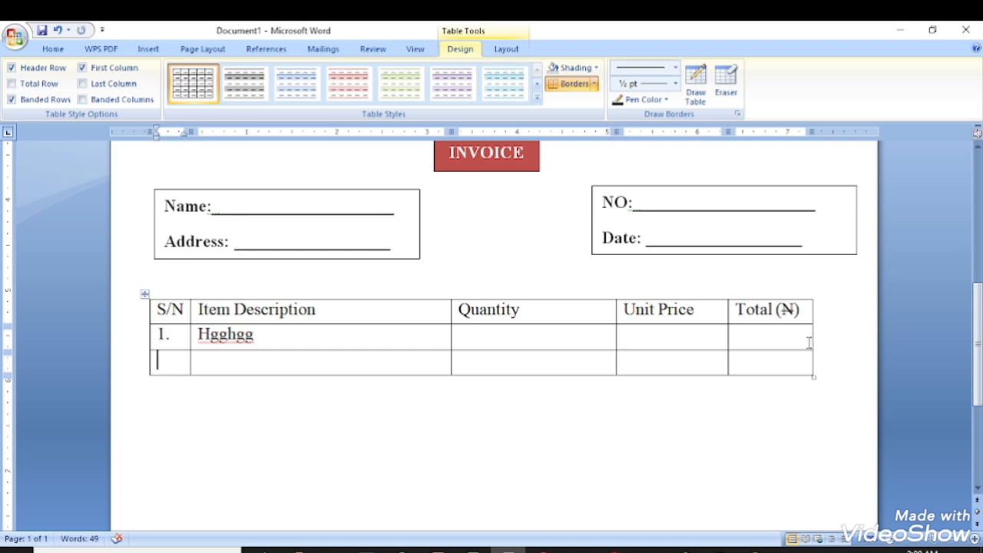
pyautogui.press('Tab')
pyautogui.press('Tab')
pyautogui.press('Tab')
pyautogui.press('Tab')
pyautogui.press('Tab')
pyautogui.press('Tab')
pyautogui.press('Tab')
pyautogui.press('Tab')
pyautogui.press('Tab')
pyautogui.press('Tab')
pyautogui.press('Tab')
pyautogui.press('Tab')
pyautogui.press('Tab')
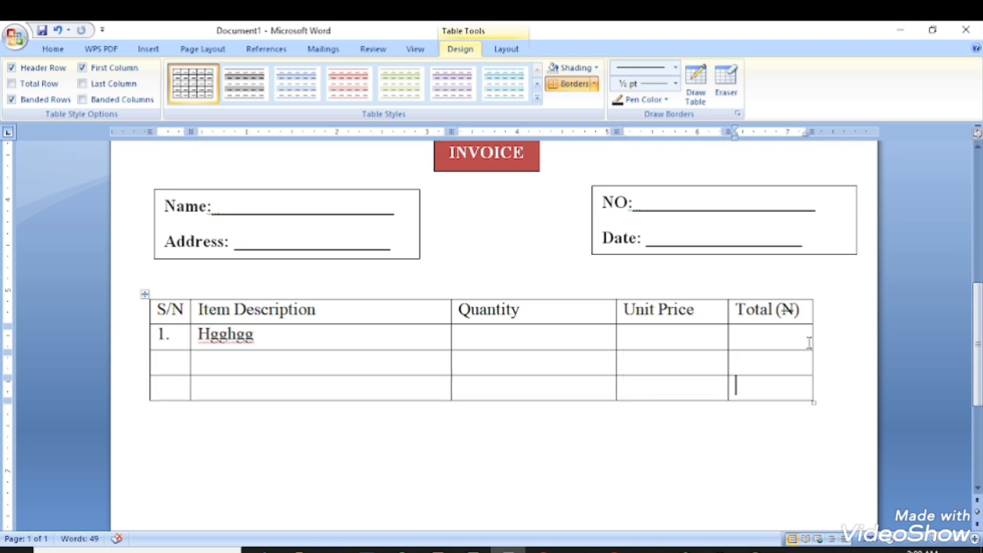
pyautogui.press('Tab')
pyautogui.press('Tab')
pyautogui.press('Tab')
pyautogui.press('Tab')
pyautogui.press('Tab')
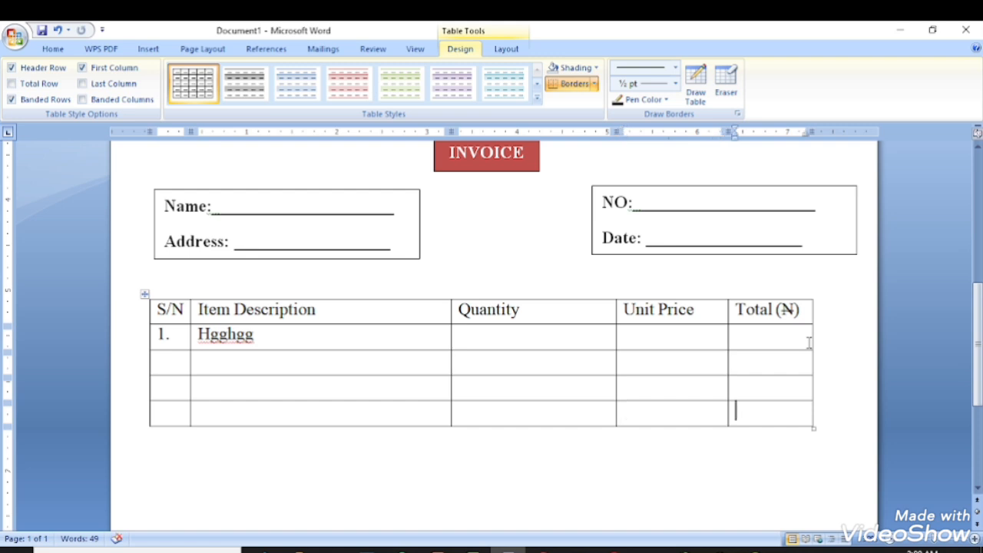
pyautogui.press('Tab')
pyautogui.press('Tab')
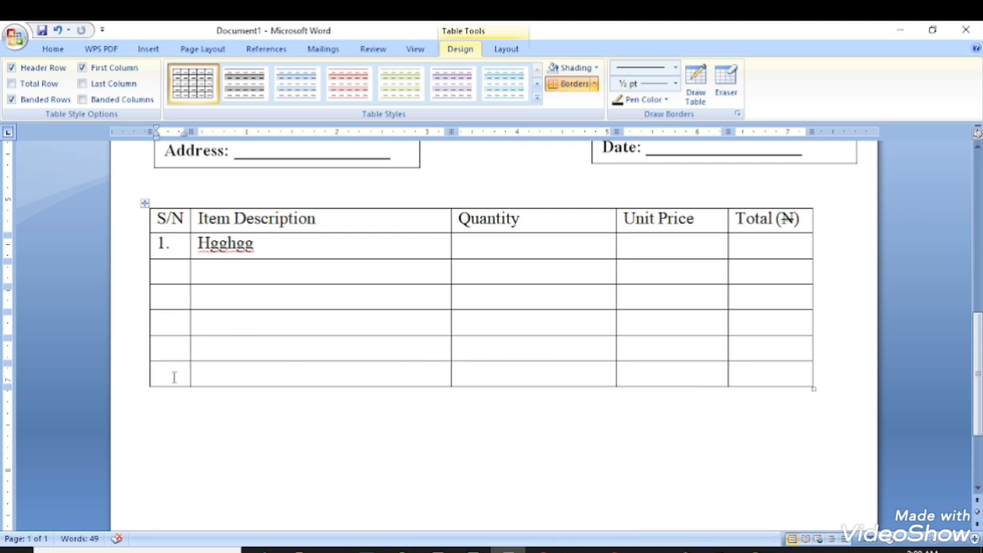
# Insert one row below the last row, then six more blank rows below the selected rows.
pyautogui.moveTo(176, 376); pyautogui.dragTo(759, 370)
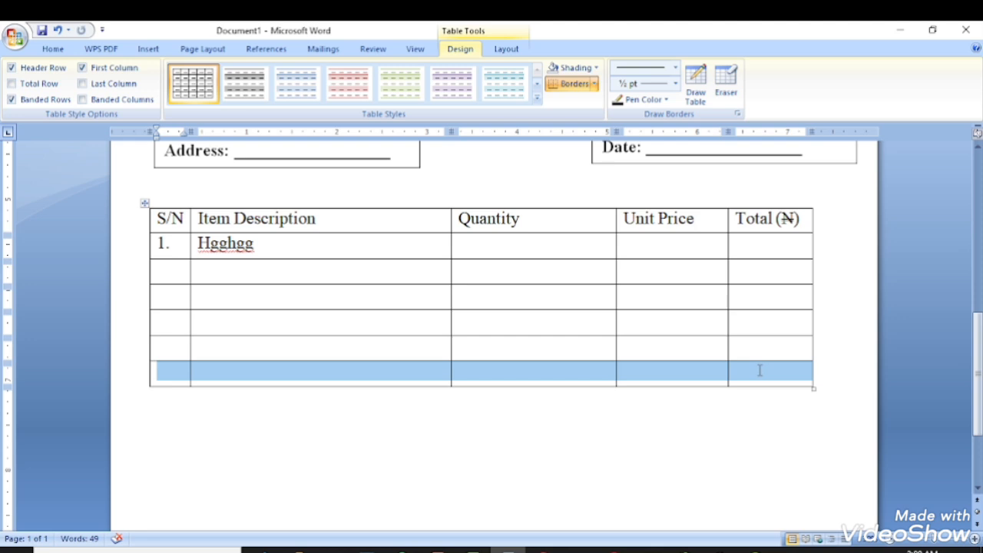
pyautogui.rightClick(763, 373)
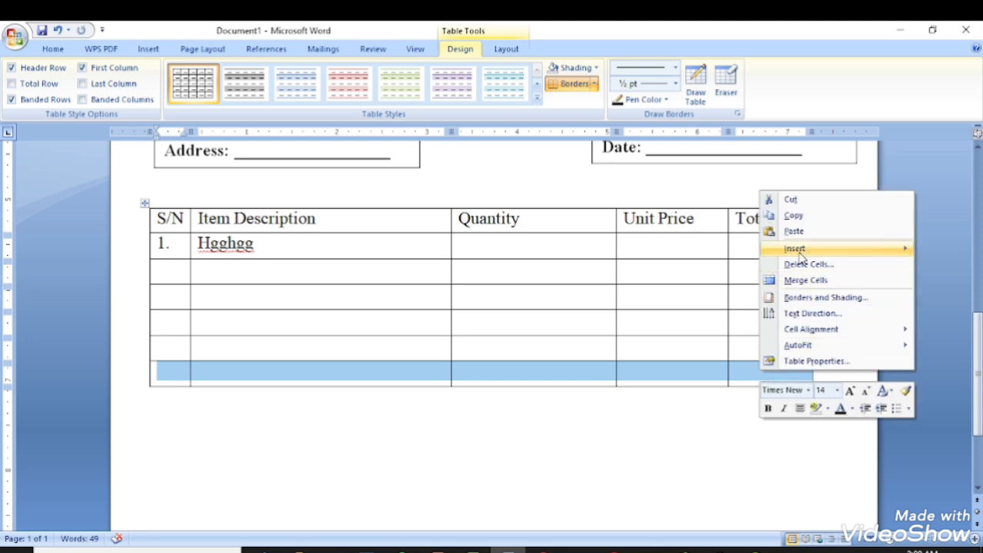
pyautogui.moveTo(803, 258)
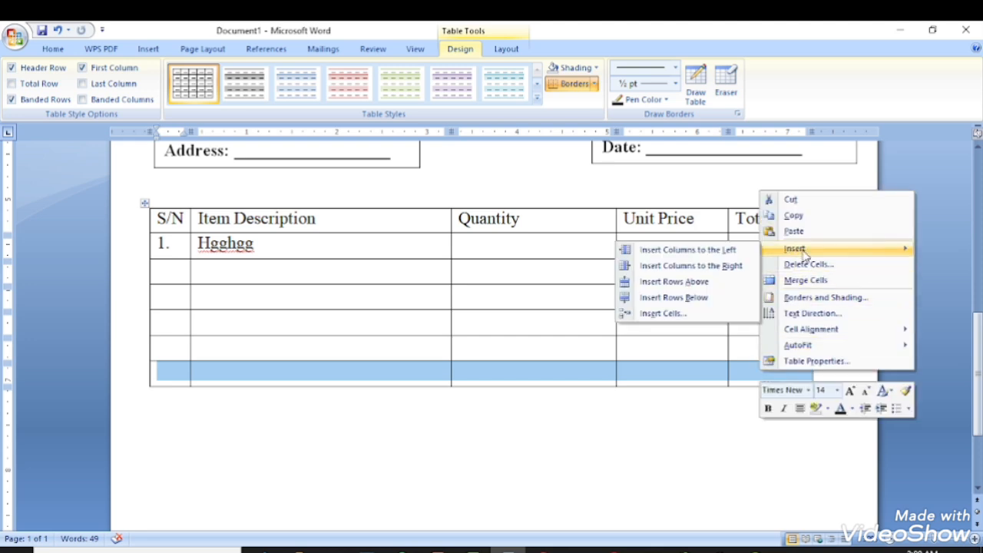
pyautogui.click(707, 305)
pyautogui.moveTo(180, 281); pyautogui.dragTo(781, 393)
pyautogui.rightClick(781, 393)
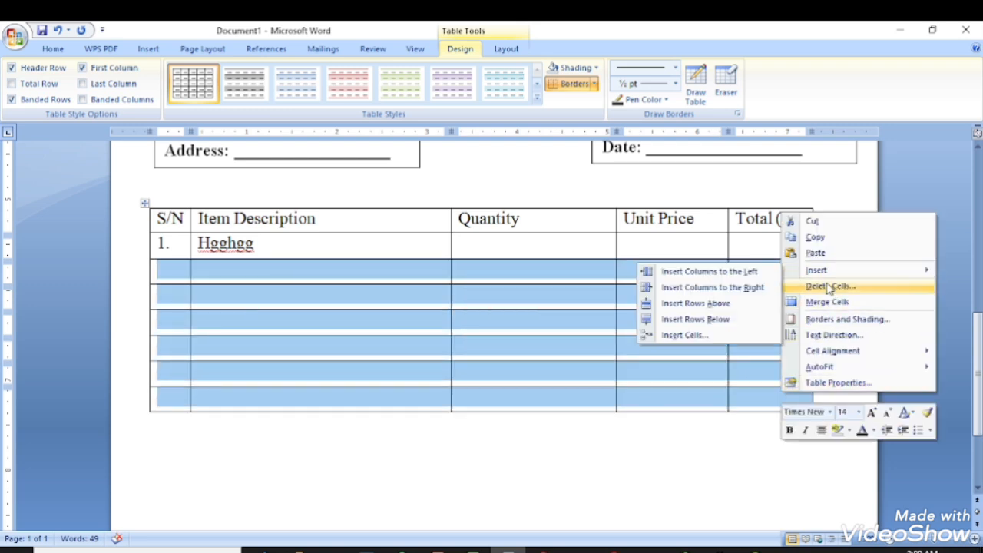
pyautogui.click(706, 320)
pyautogui.scroll(-6, 432, 407)
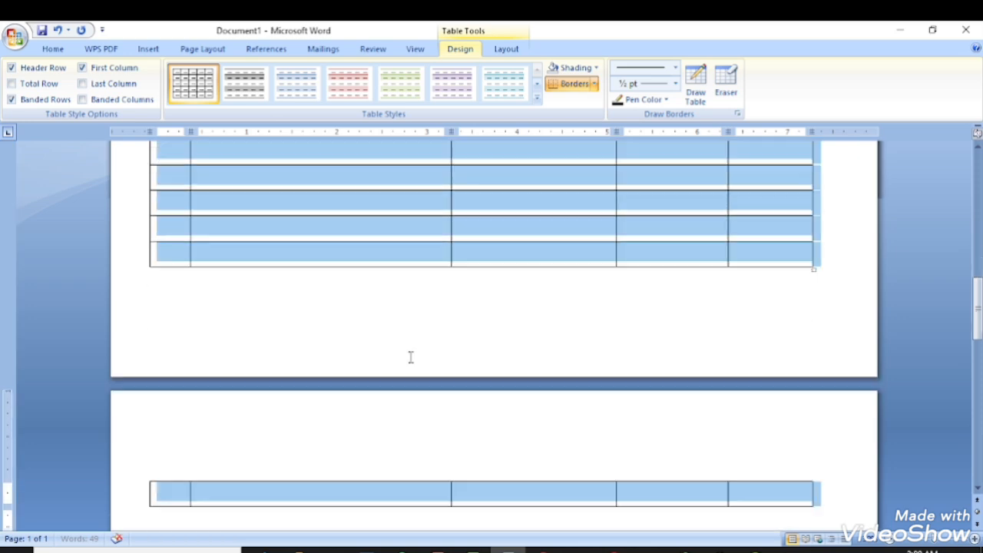
pyautogui.scroll(2, 411, 357)
pyautogui.scroll(-4, 413, 361)
pyautogui.scroll(3, 415, 361)
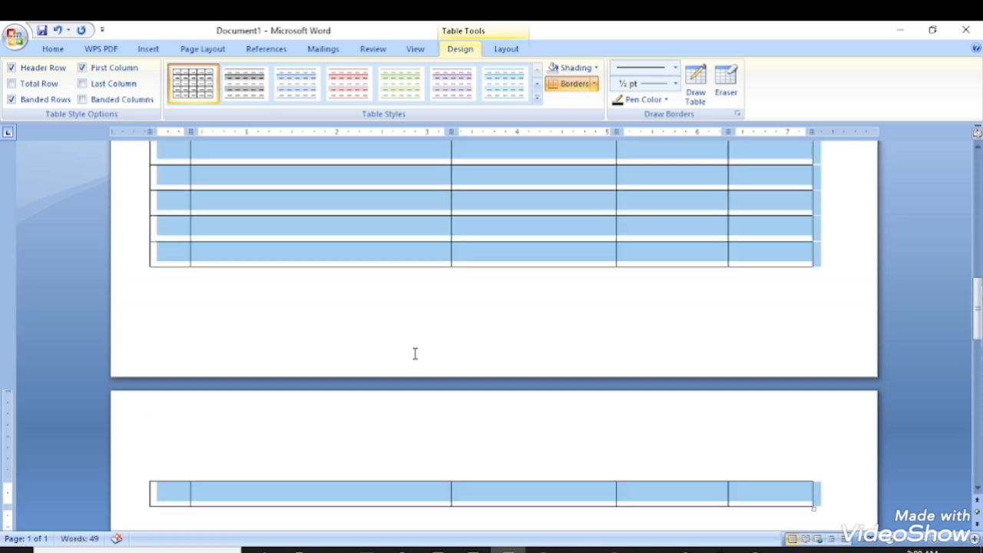
pyautogui.scroll(-5, 438, 338)
# Delete the table row that spilled onto page two.
pyautogui.click(455, 377)
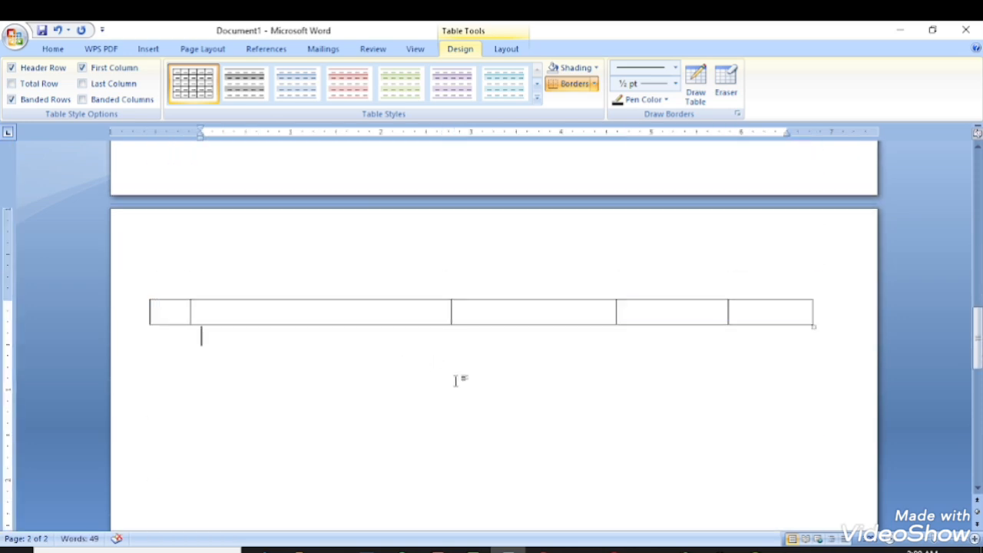
pyautogui.click(751, 315)
pyautogui.moveTo(749, 315); pyautogui.dragTo(154, 307)
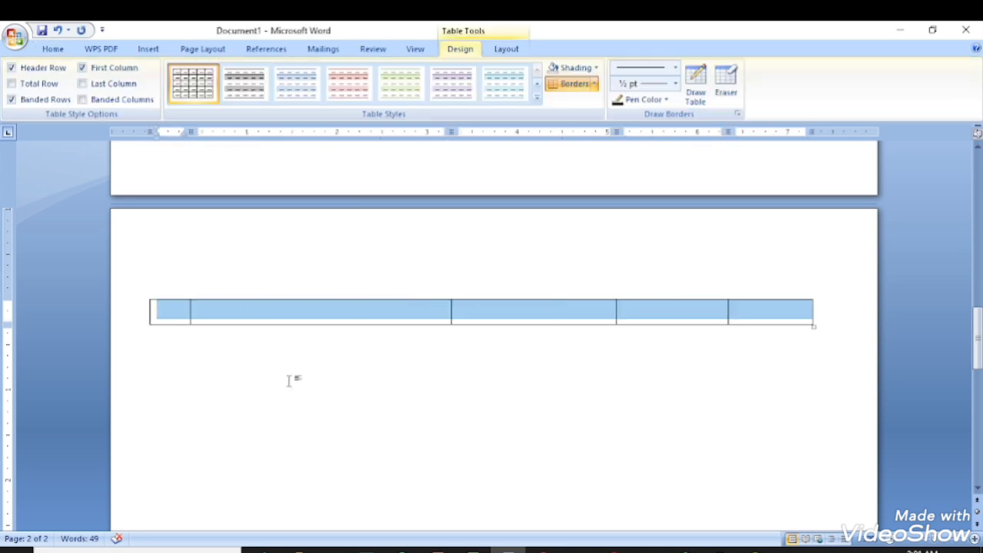
pyautogui.press('BackSpace')
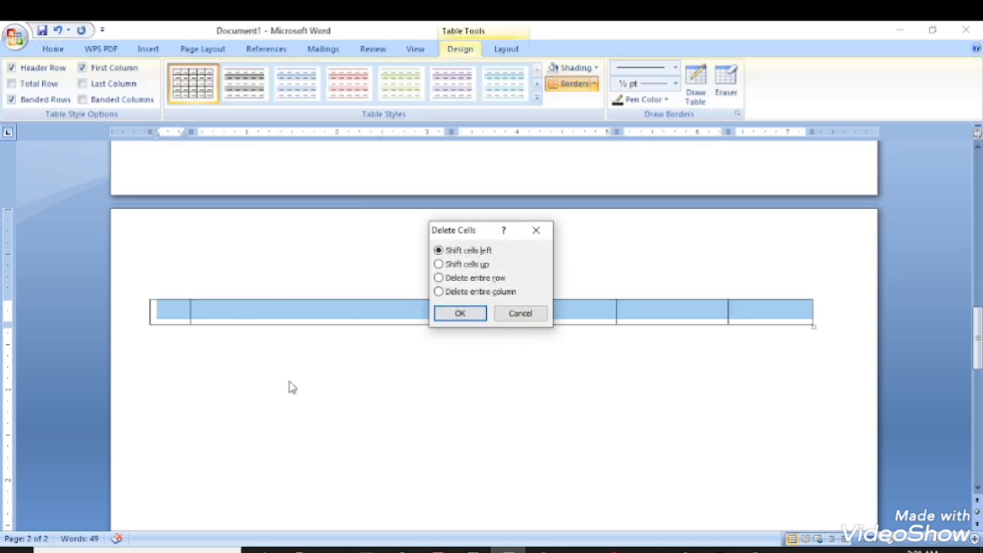
pyautogui.press('Return')
pyautogui.scroll(3, 292, 318)
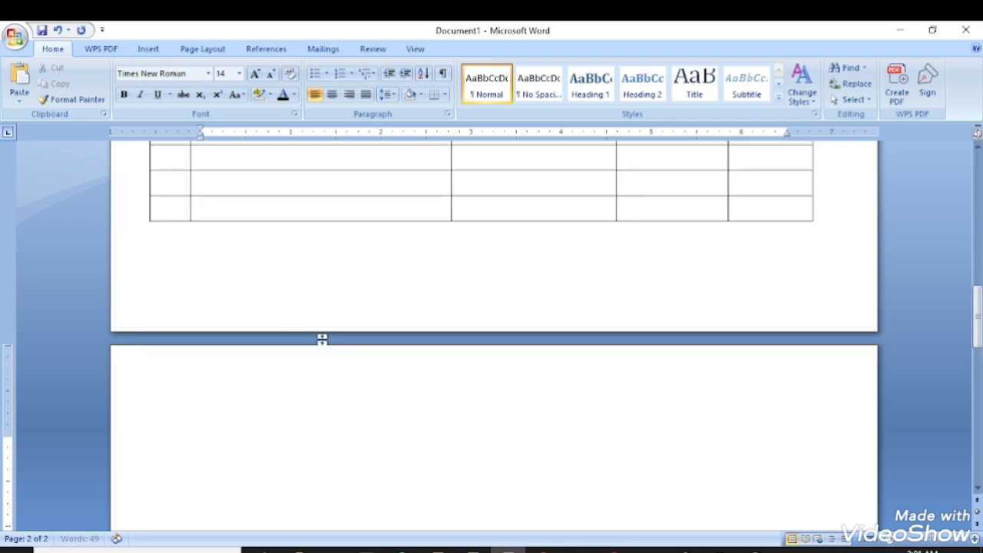
# Delete the table's new last row with Delete Cells so page two disappears.
pyautogui.press('Up')
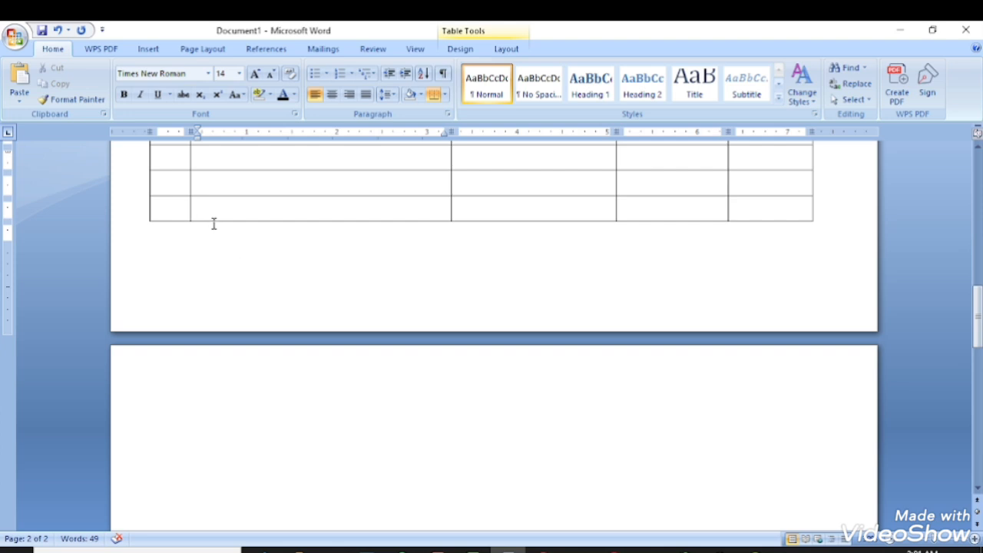
pyautogui.moveTo(179, 202); pyautogui.dragTo(734, 213)
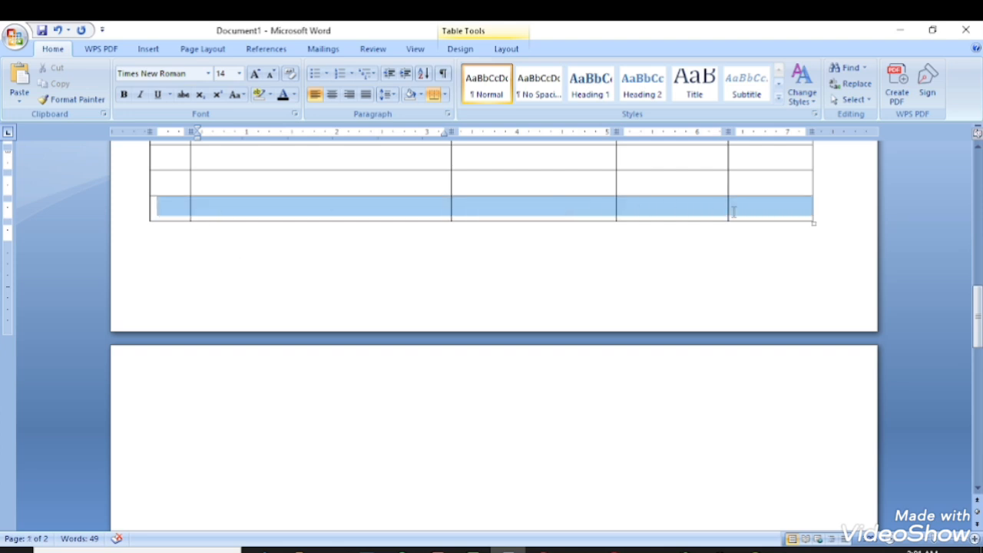
pyautogui.rightClick(761, 217)
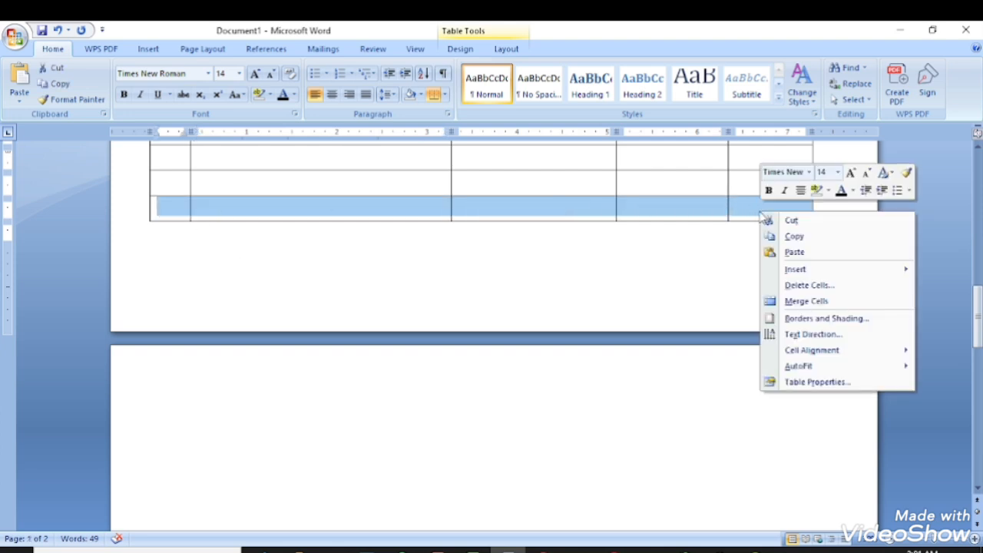
pyautogui.click(809, 286)
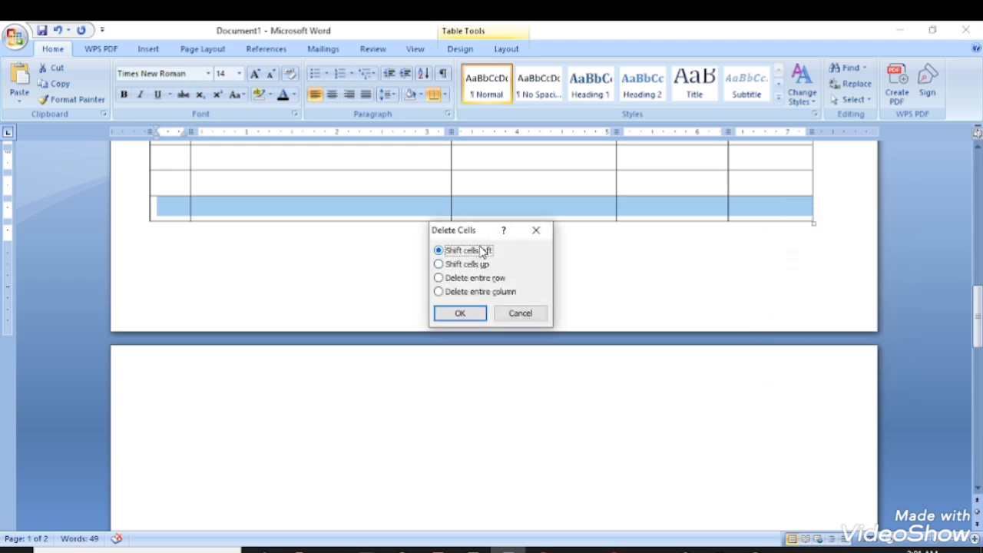
pyautogui.click(460, 313)
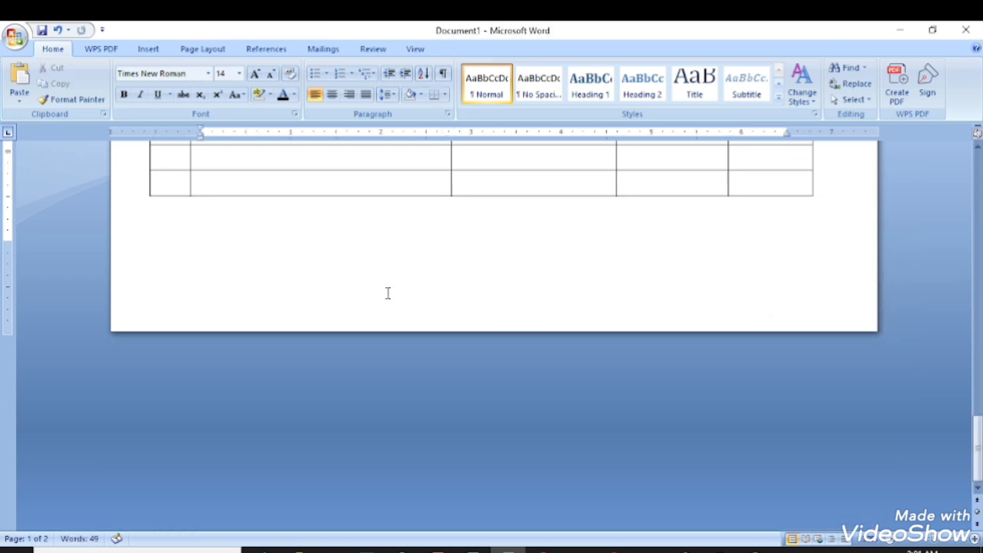
pyautogui.scroll(5, 387, 293)
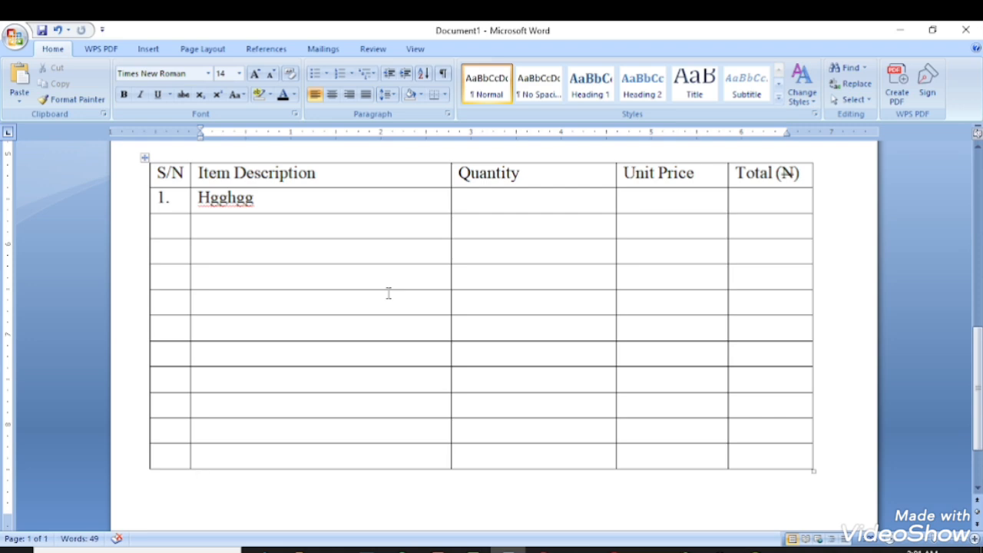
# Make the header row S/N, ITEM DESCRIPTION, QUANTITY, UNIT PRICE, TOTAL (₦) bold capitals.
pyautogui.moveTo(805, 174); pyautogui.dragTo(132, 177)
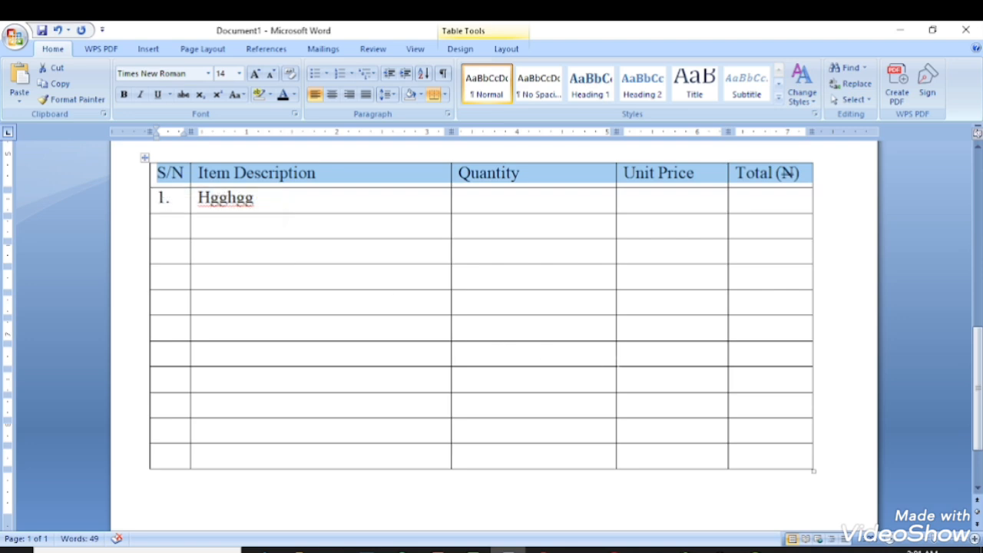
pyautogui.hotkey('ctrl', 'shift', 'a')
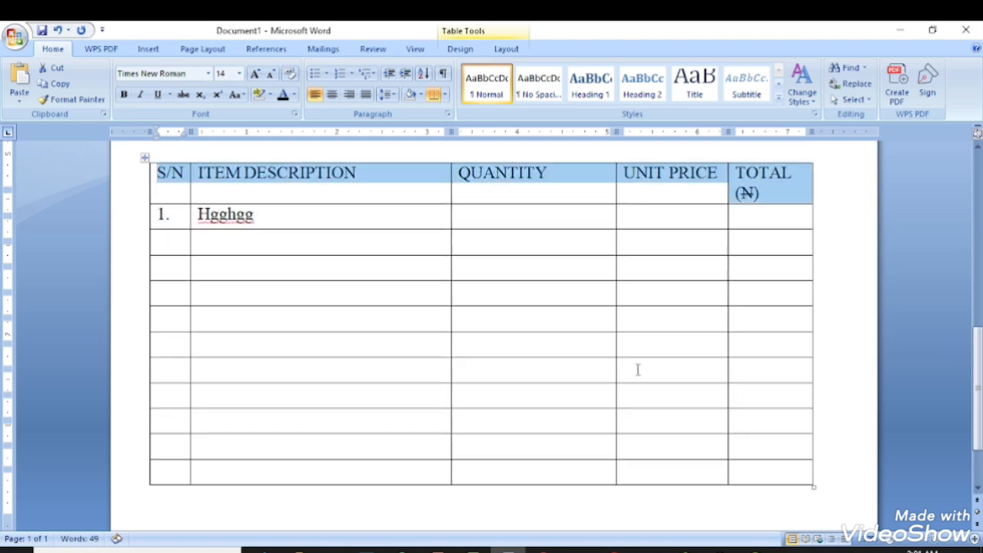
pyautogui.hotkey('ctrl', 'b')
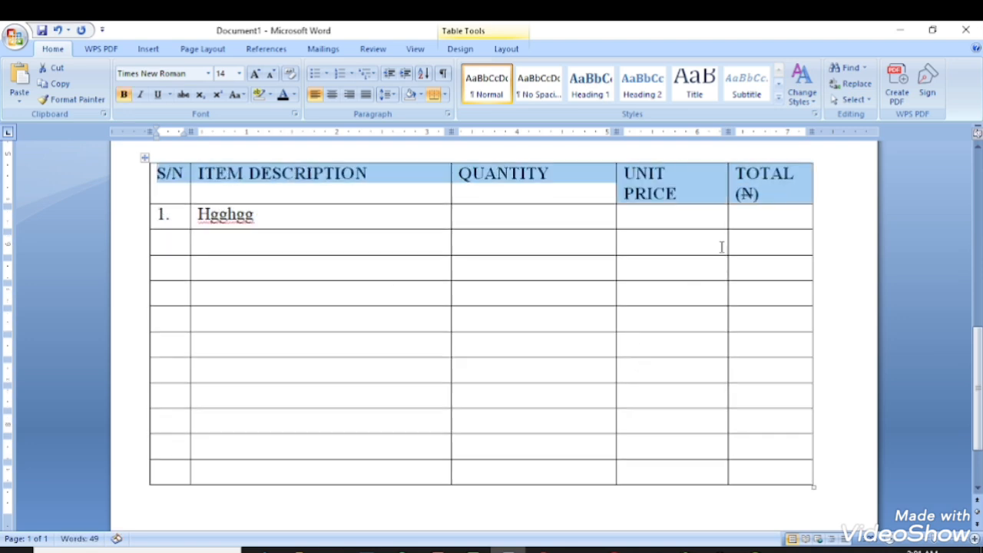
# Widen the TOTAL column and narrow QUANTITY so UNIT PRICE fits on one line.
pyautogui.click(807, 202)
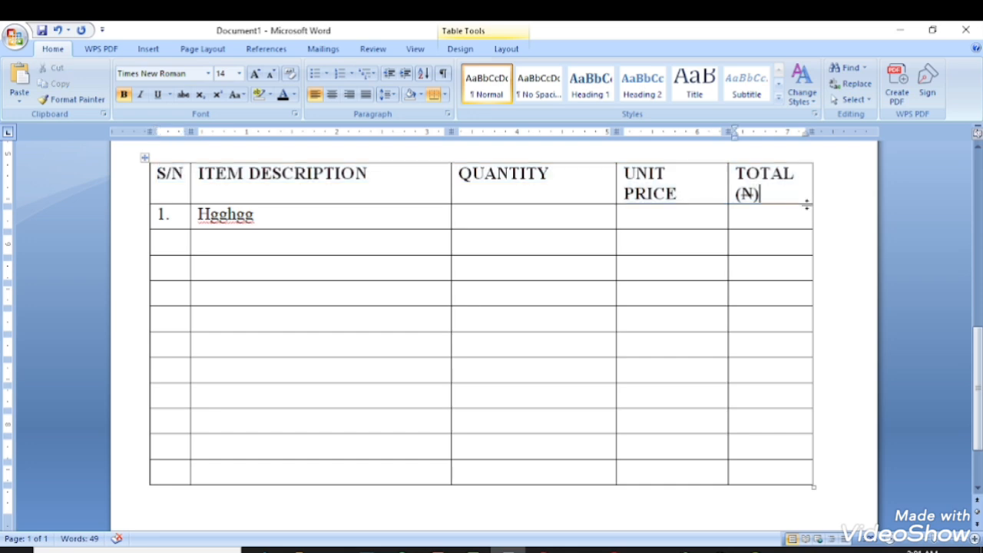
pyautogui.moveTo(812, 192); pyautogui.dragTo(838, 202)
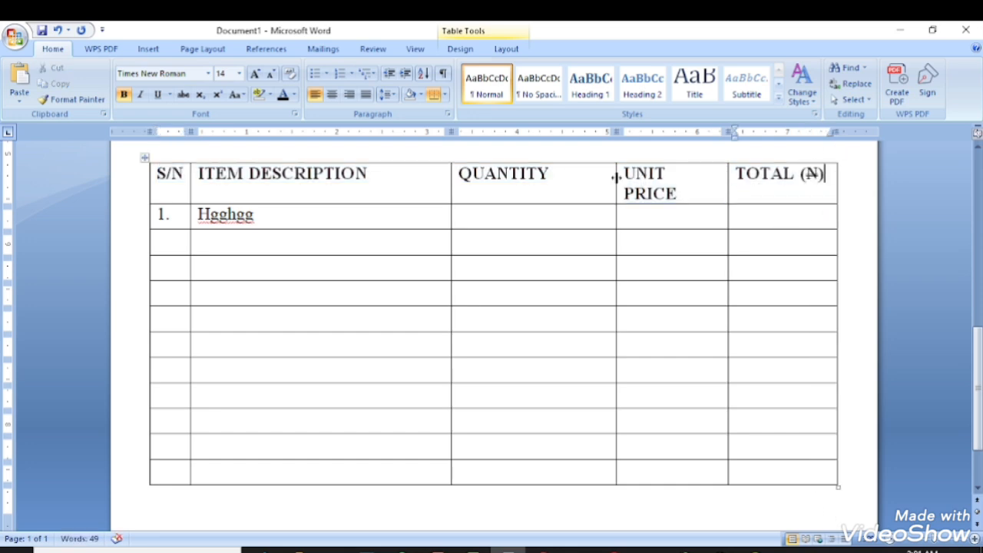
pyautogui.moveTo(615, 177); pyautogui.dragTo(572, 185)
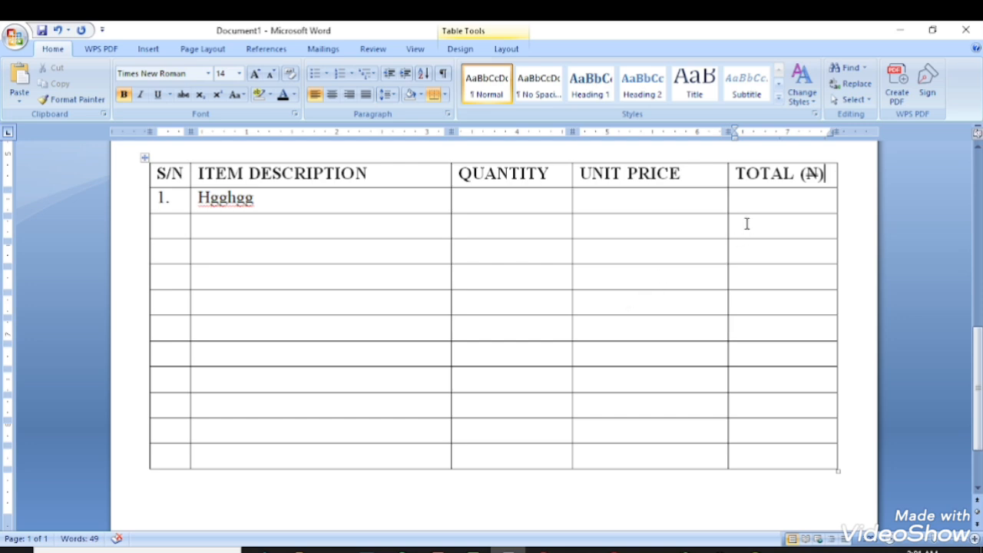
pyautogui.click(765, 200)
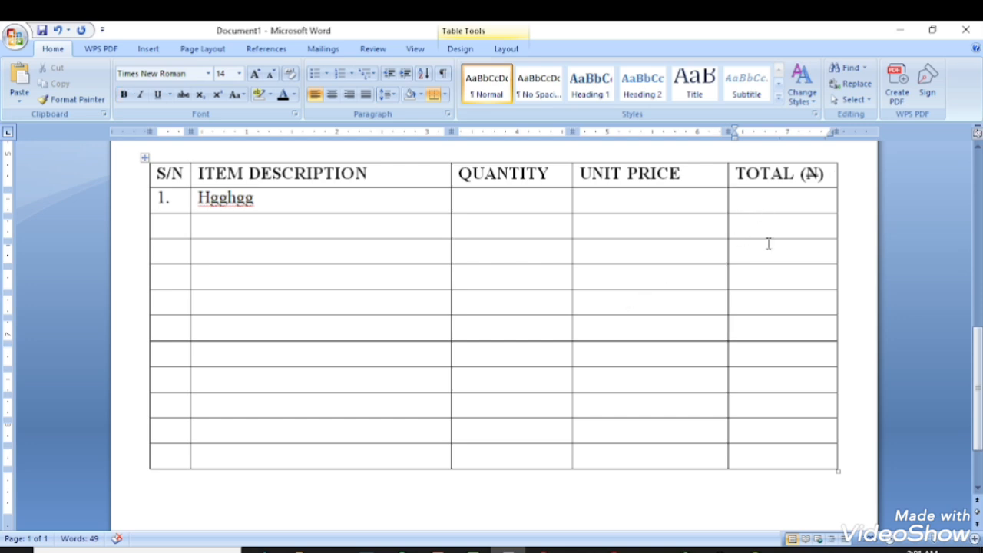
# Enter a right-aligned 20000 under TOTAL and a centred quantity of 2 for item 1.
pyautogui.write('20000')
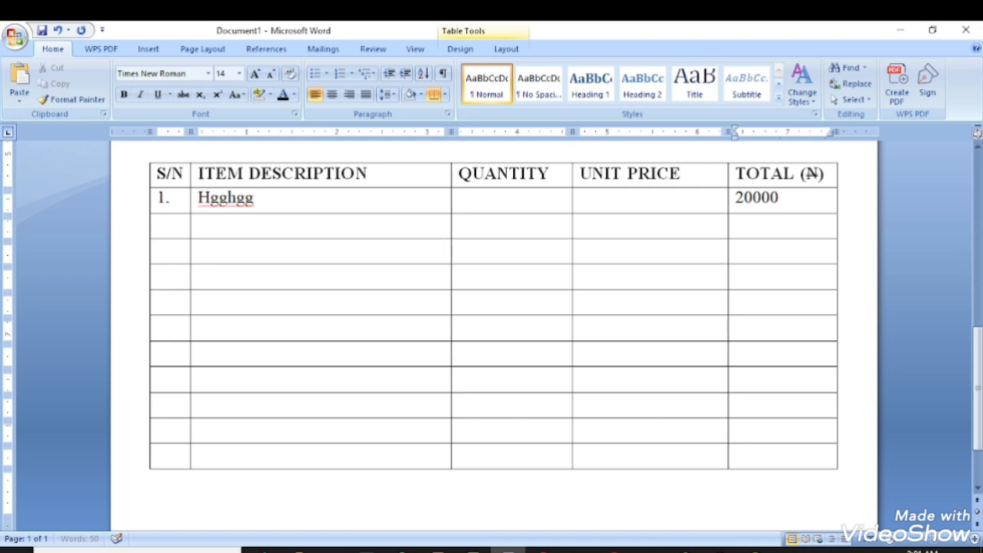
pyautogui.click(768, 231)
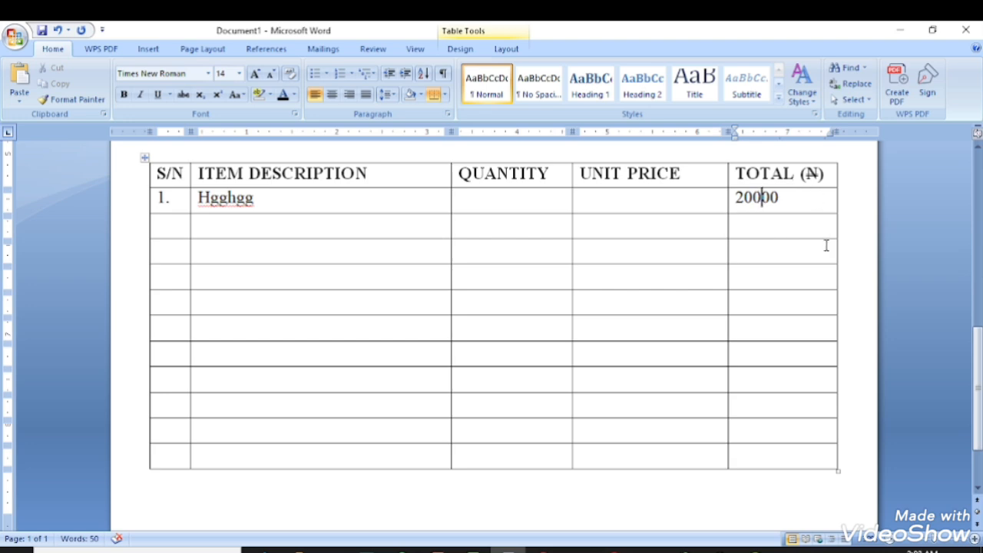
pyautogui.hotkey('ctrl', 'r')
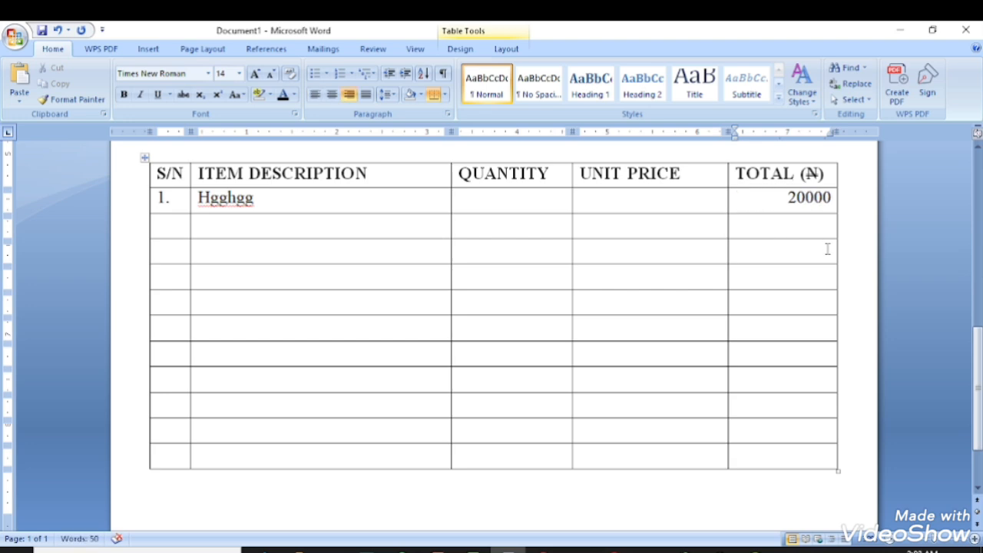
pyautogui.click(503, 199)
pyautogui.write('2')
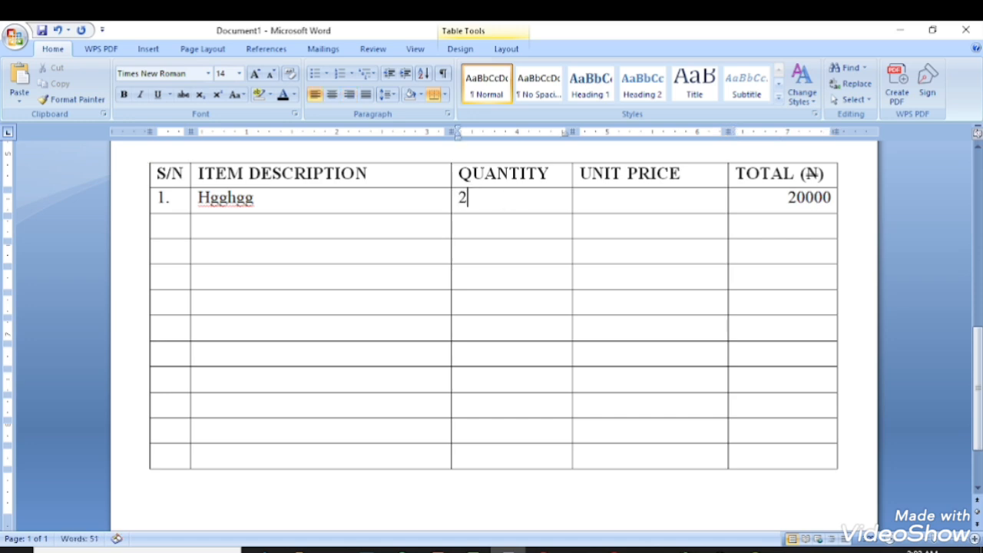
pyautogui.hotkey('ctrl', 'e')
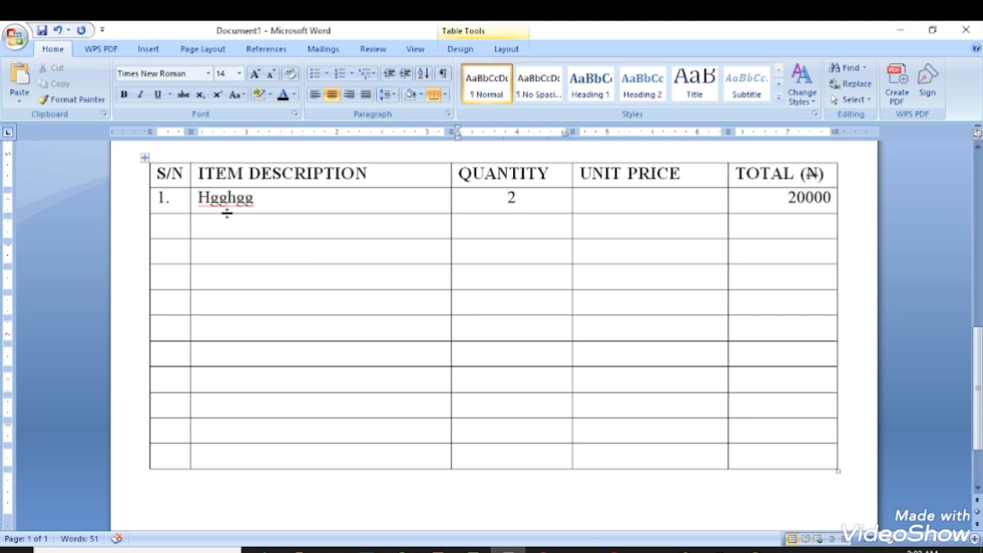
pyautogui.click(231, 217)
# Number the second row 2 and centre the S/N entries.
pyautogui.click(159, 199)
pyautogui.click(163, 220)
pyautogui.write('2')
pyautogui.moveTo(165, 199); pyautogui.dragTo(169, 245)
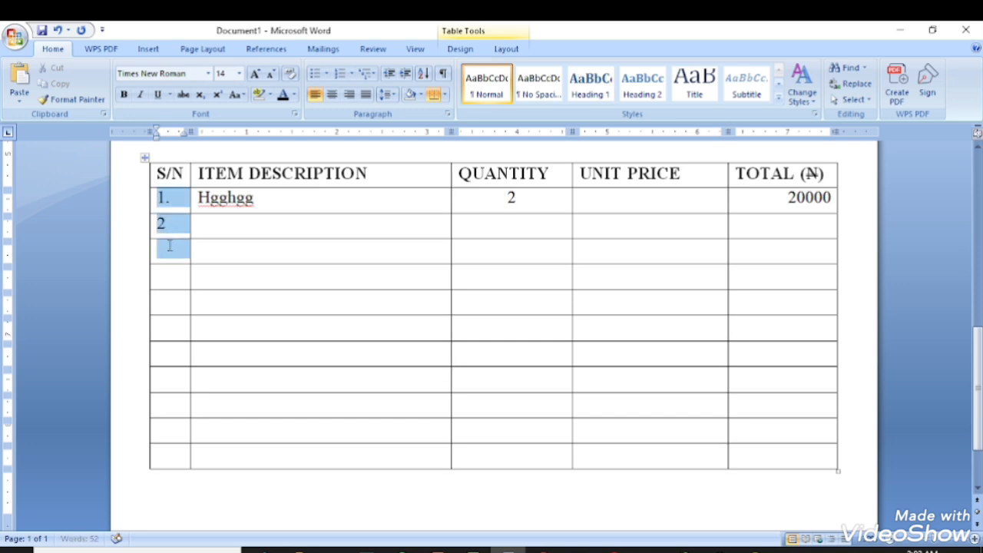
pyautogui.hotkey('ctrl', 'e')
pyautogui.click(208, 247)
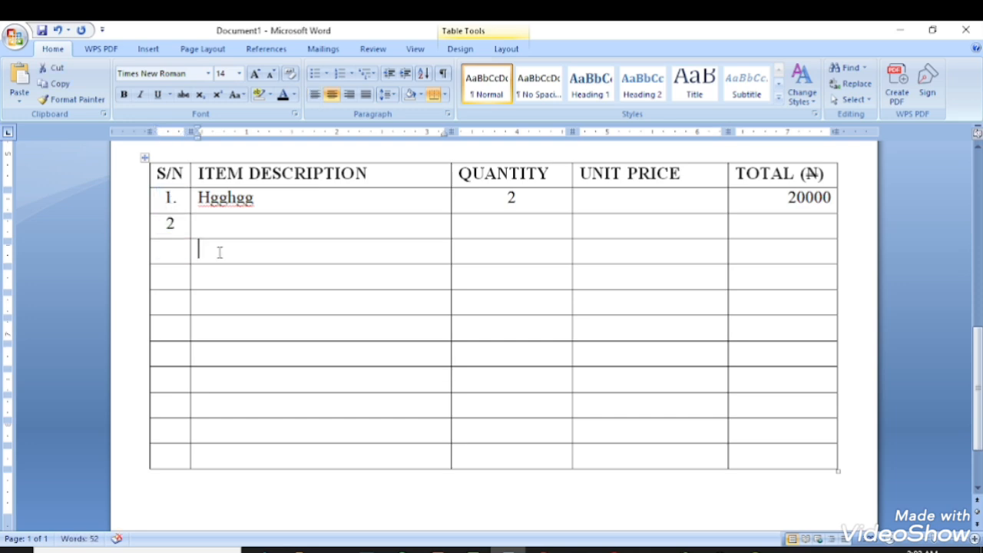
# Delete the empty bottom row of the item table as an entire row.
pyautogui.scroll(-3, 803, 384)
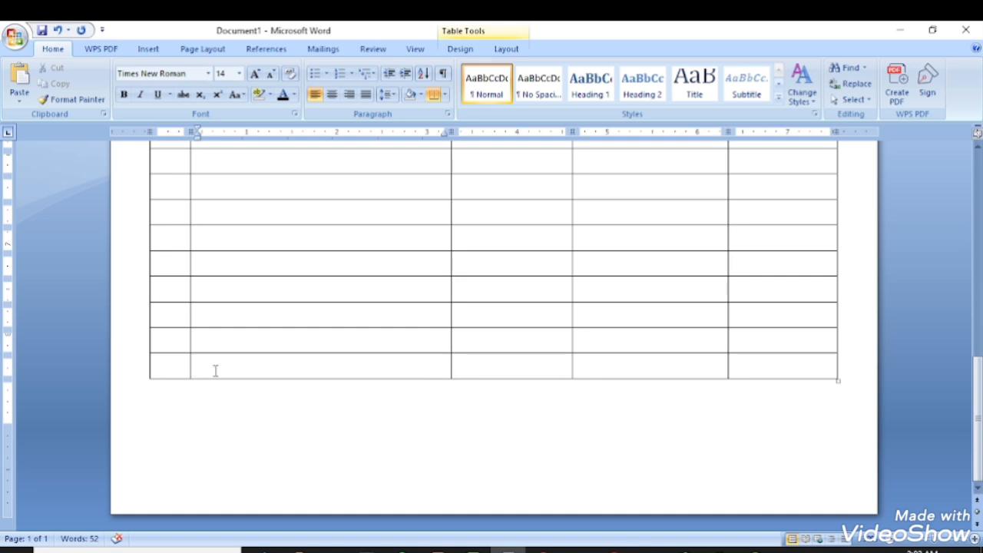
pyautogui.moveTo(178, 367); pyautogui.dragTo(777, 368)
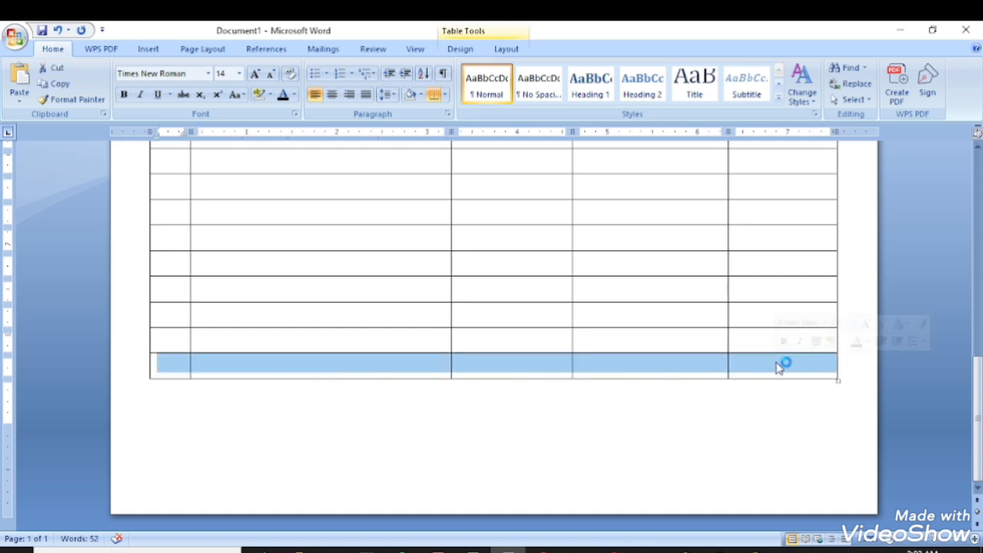
pyautogui.press('BackSpace')
pyautogui.press('Return')
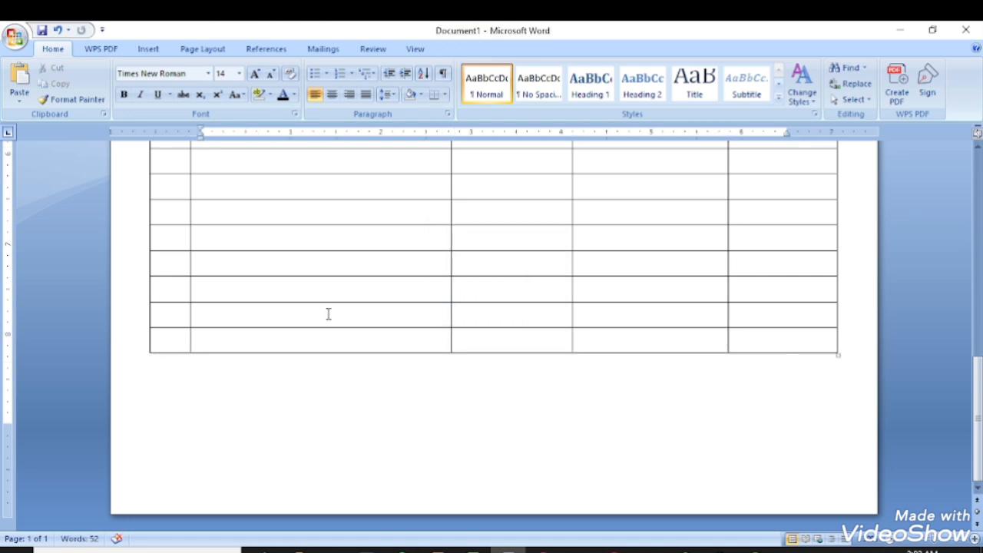
pyautogui.click(152, 47)
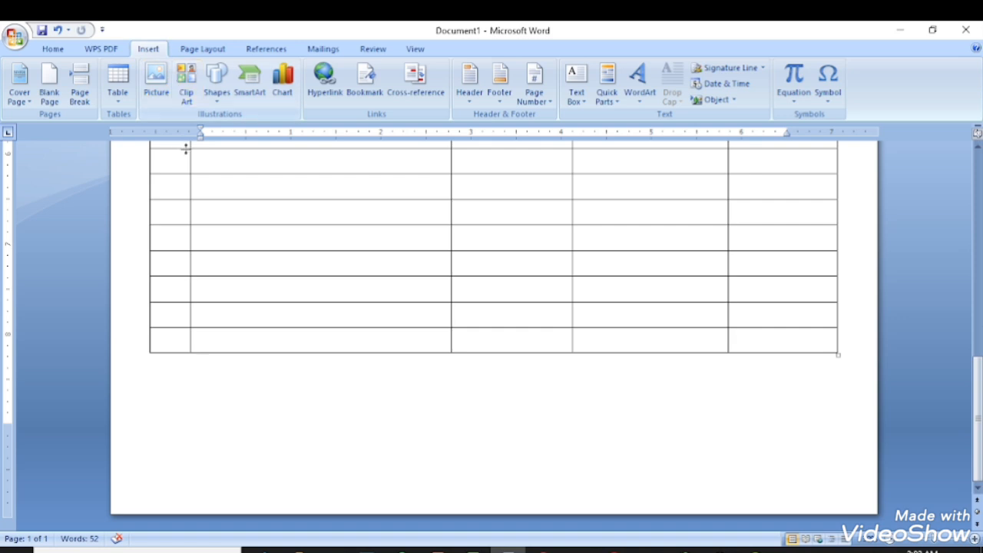
# Draw a bordered box beneath the item table's last two columns.
pyautogui.click(127, 99)
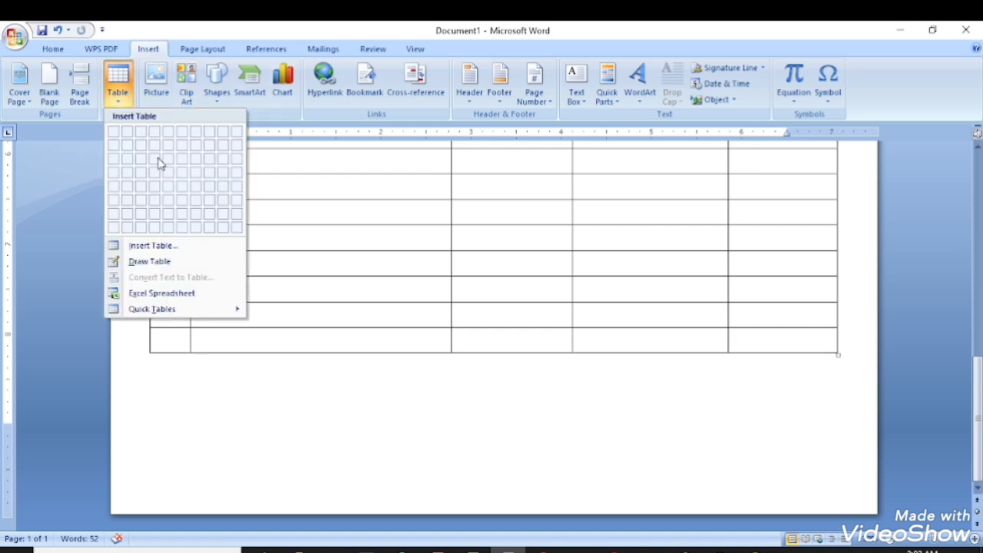
pyautogui.click(192, 262)
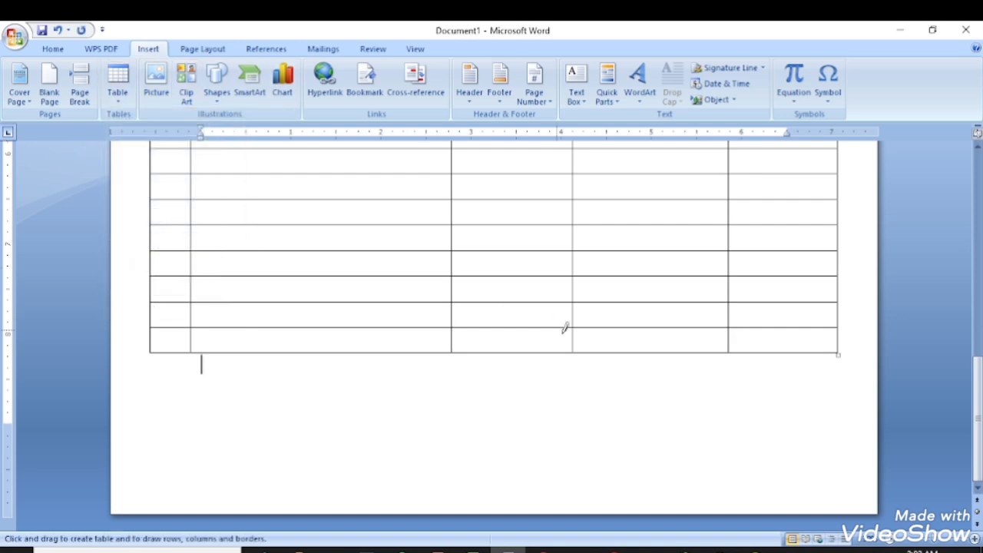
pyautogui.moveTo(573, 352)
pyautogui.mouseDown()
pyautogui.moveTo(752, 392)
pyautogui.moveTo(853, 397)
pyautogui.moveTo(842, 396)
pyautogui.mouseUp()
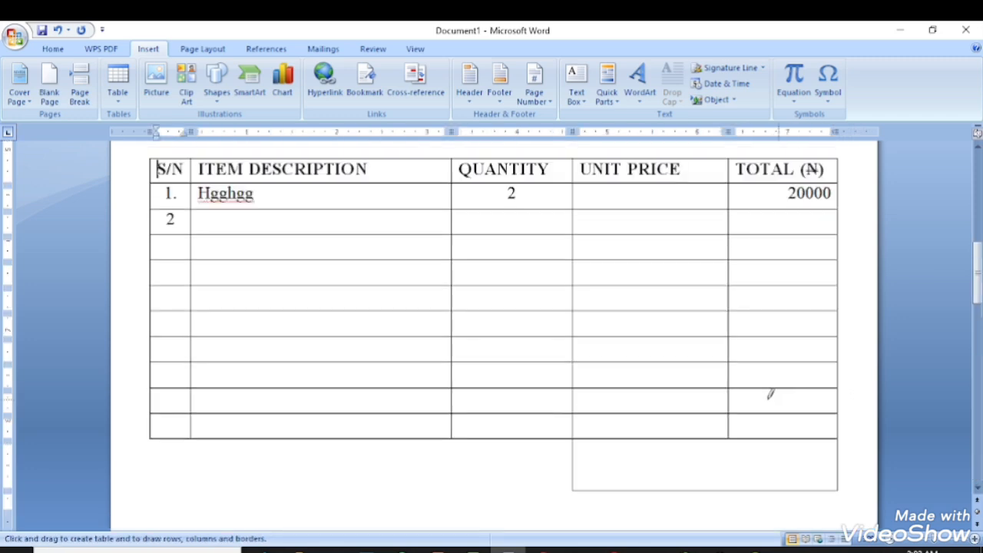
pyautogui.press('Escape')
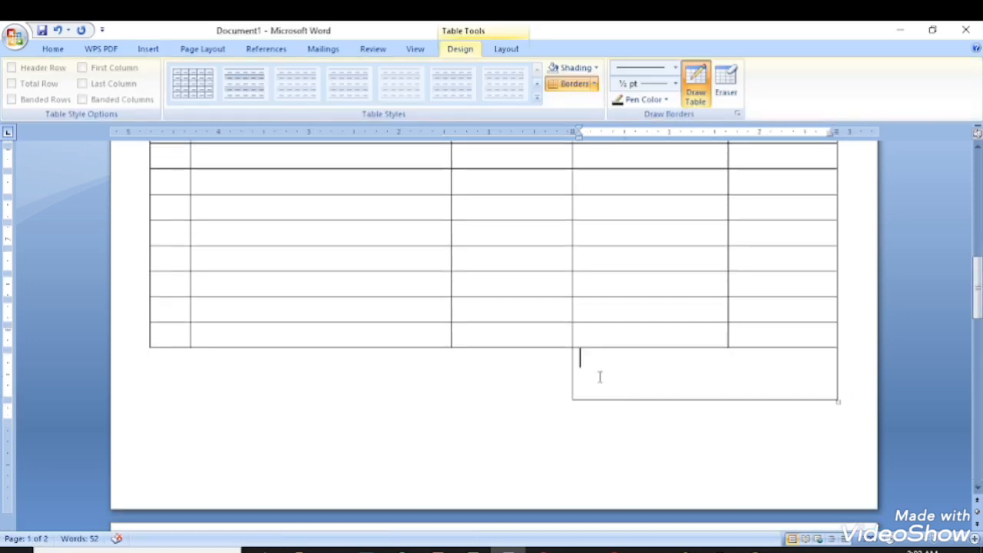
# Type 'Total' and 23000 in the box, right-aligned.
pyautogui.write('Total')
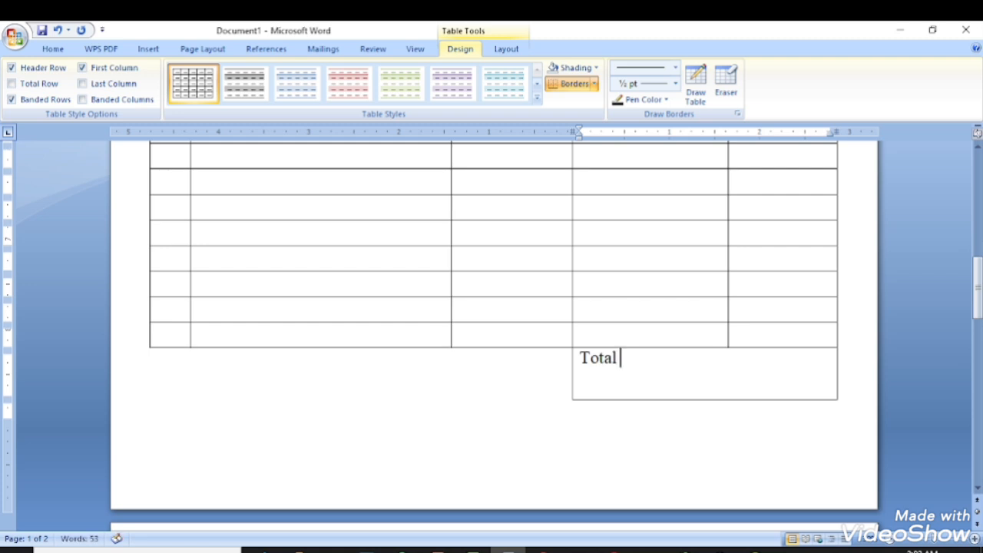
pyautogui.press('Tab')
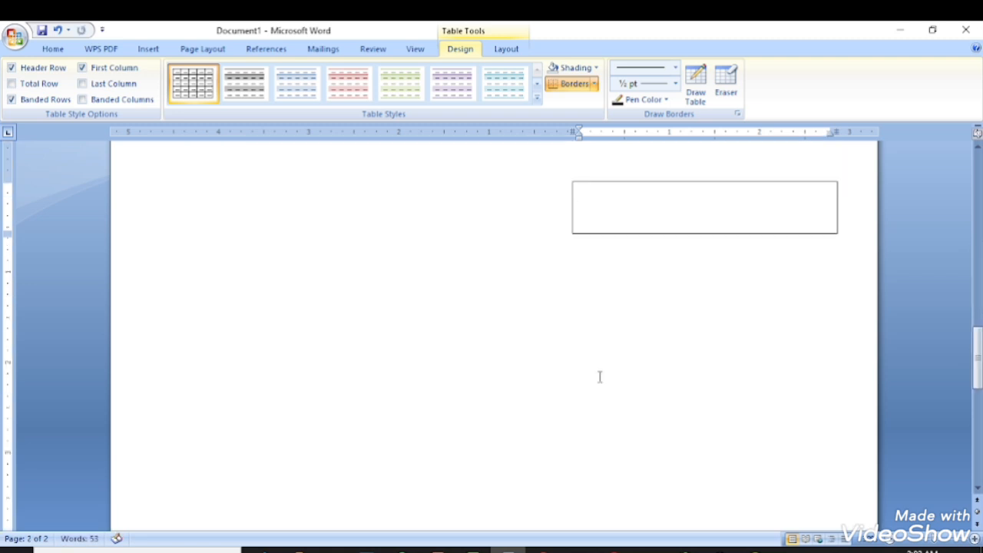
pyautogui.hotkey('ctrl', 'z')
pyautogui.scroll(2, 682, 345)
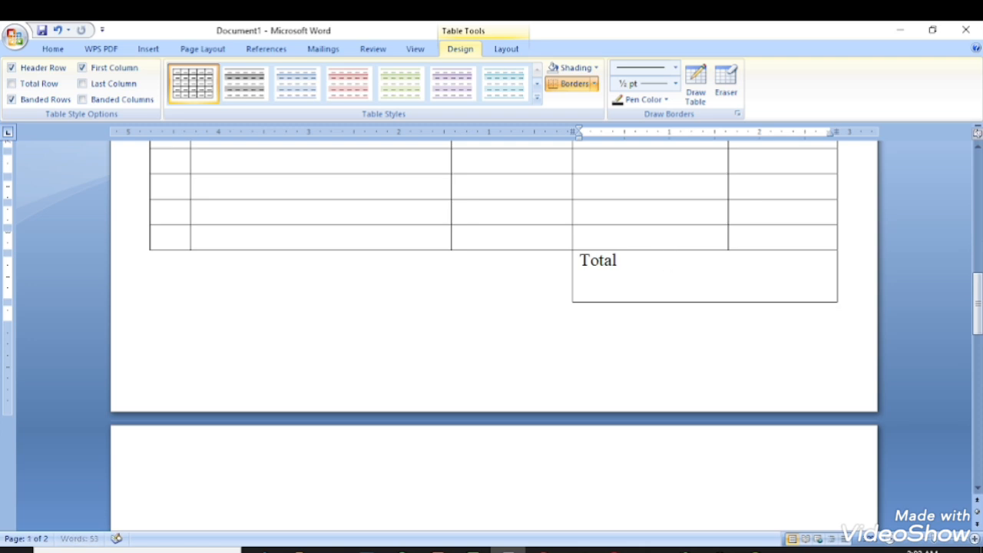
pyautogui.press('BackSpace')
pyautogui.press('BackSpace')
pyautogui.press('BackSpace')
pyautogui.press('BackSpace')
pyautogui.write('23000')
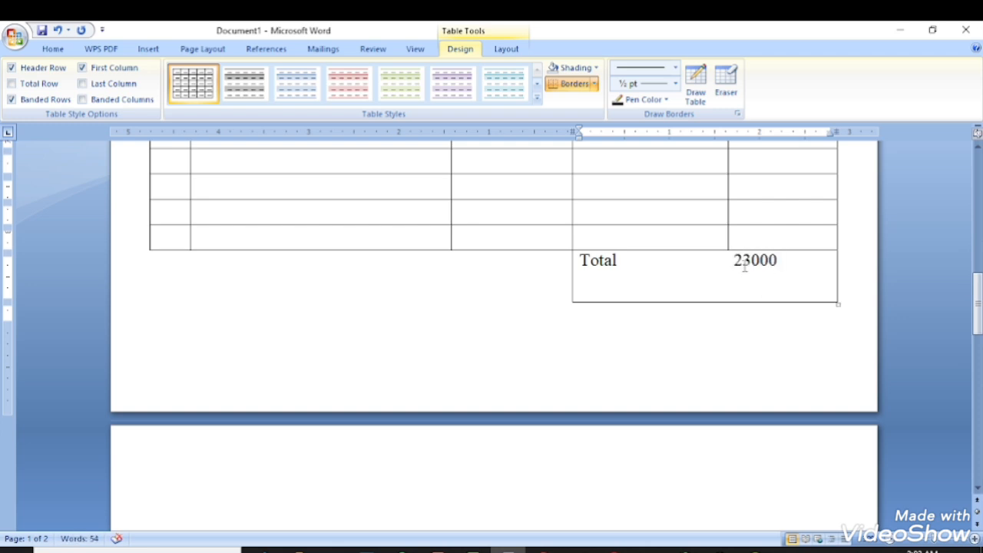
pyautogui.hotkey('ctrl', 'r')
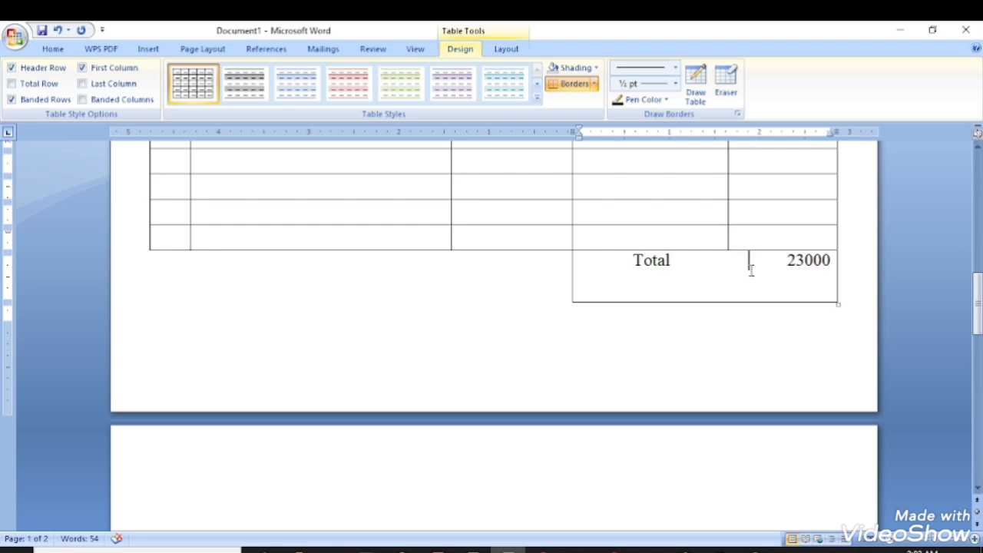
pyautogui.scroll(6, 753, 300)
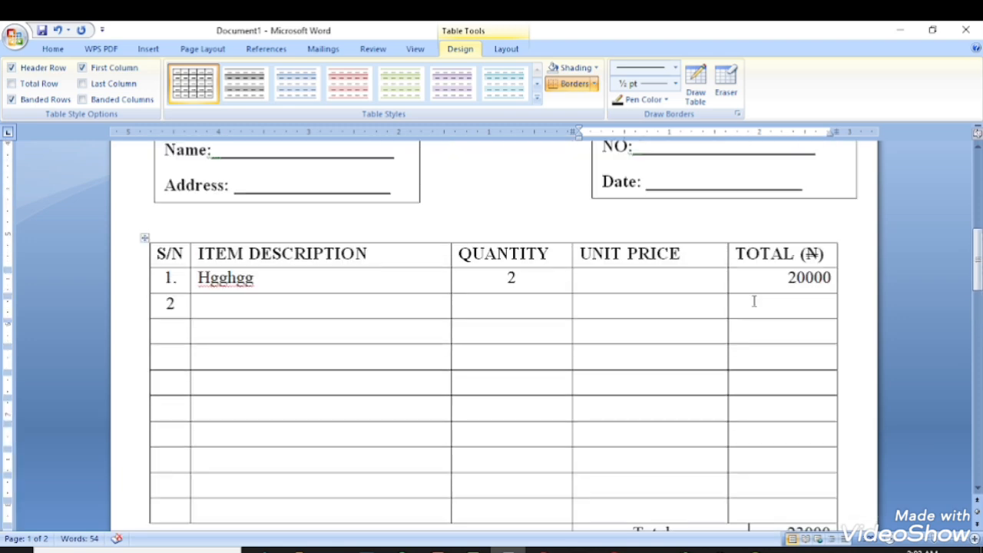
pyautogui.scroll(5, 753, 301)
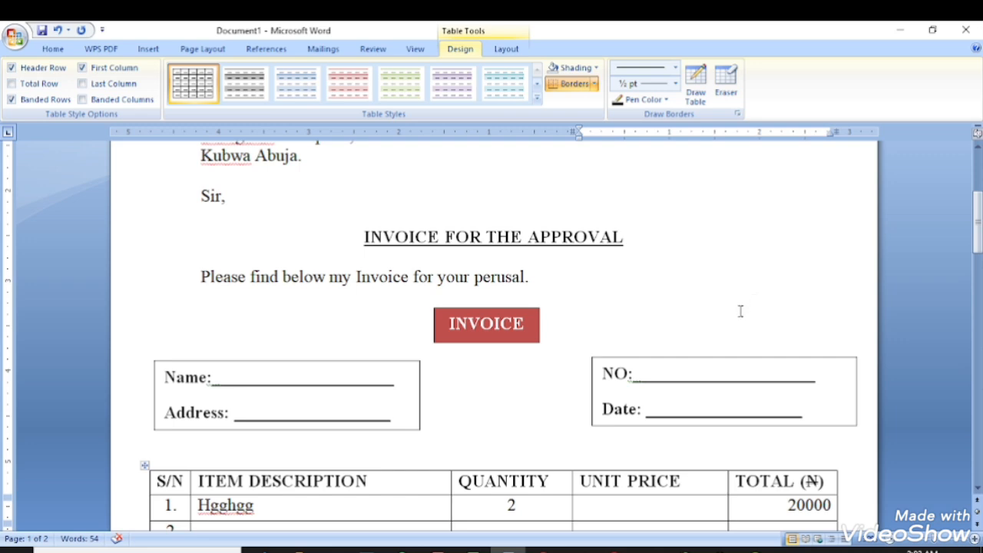
pyautogui.scroll(-2, 699, 321)
pyautogui.scroll(2, 699, 315)
pyautogui.scroll(-4, 700, 321)
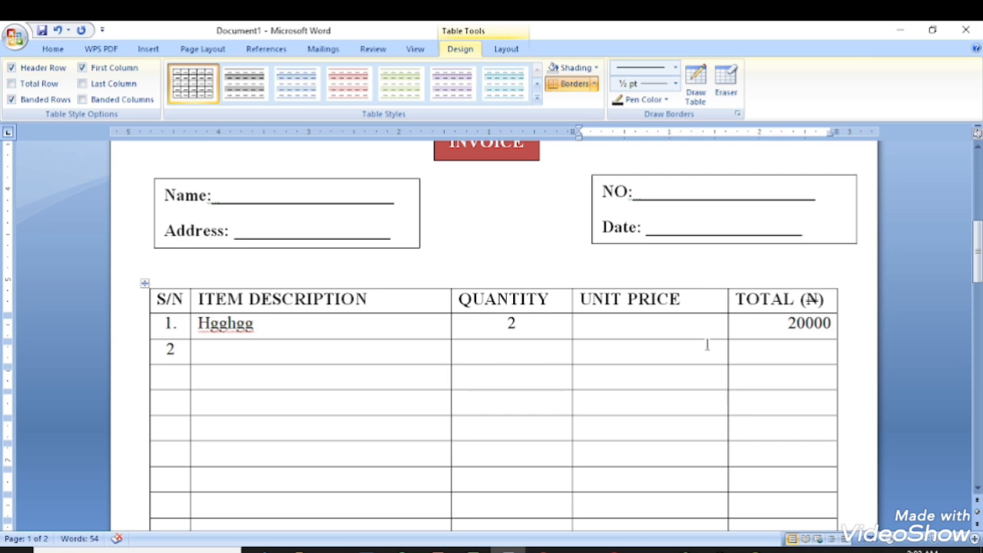
pyautogui.click(561, 383)
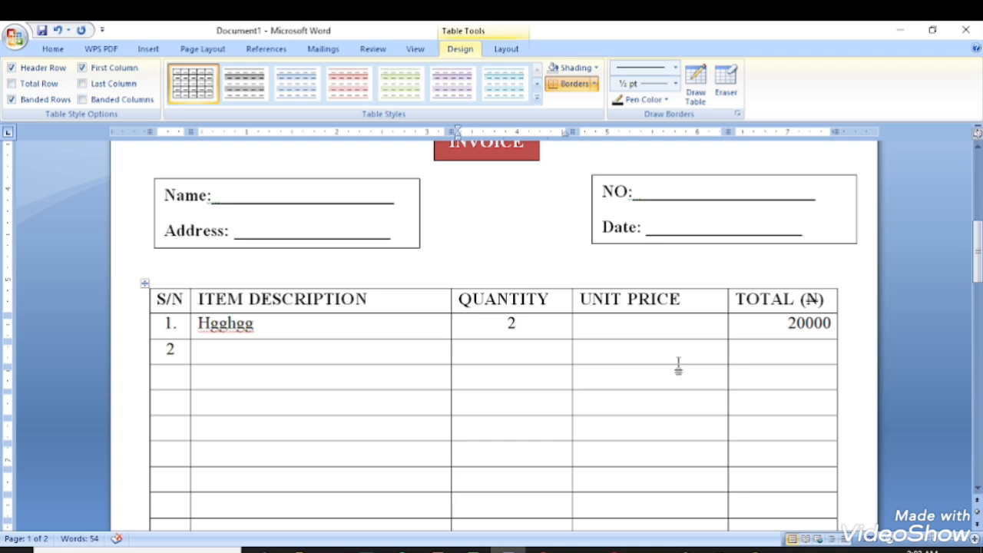
pyautogui.scroll(-1, 678, 367)
pyautogui.scroll(1, 680, 362)
pyautogui.click(148, 48)
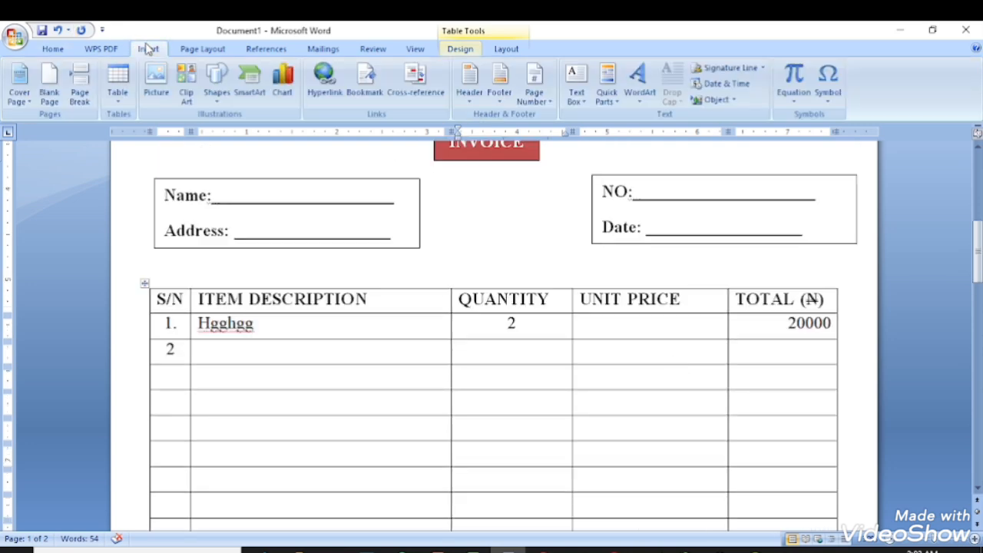
pyautogui.click(119, 108)
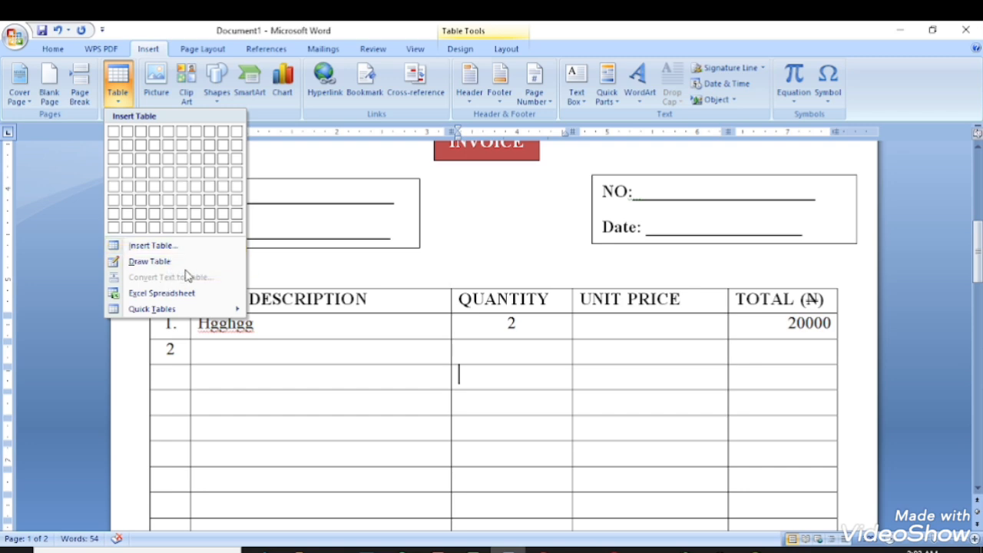
pyautogui.scroll(-3, 664, 401)
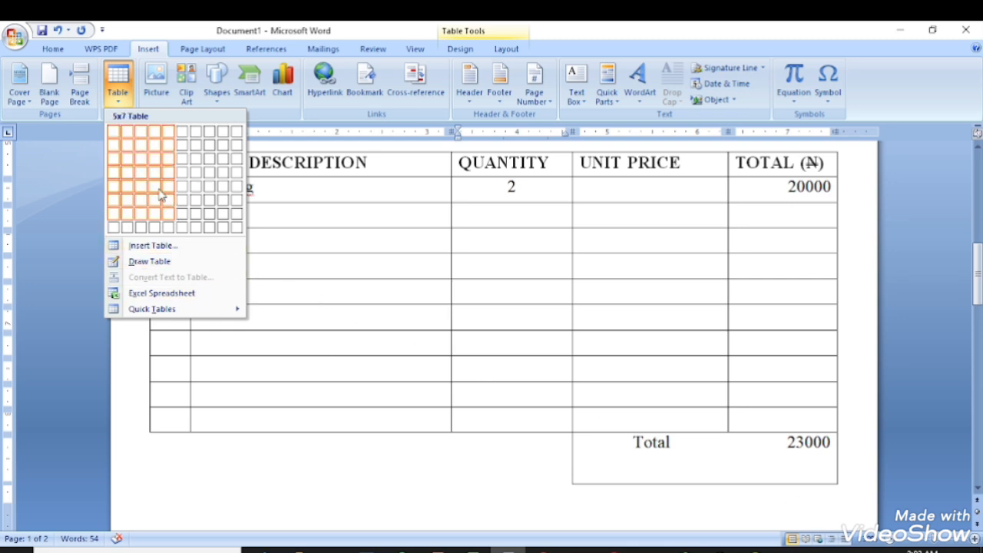
pyautogui.click(204, 195)
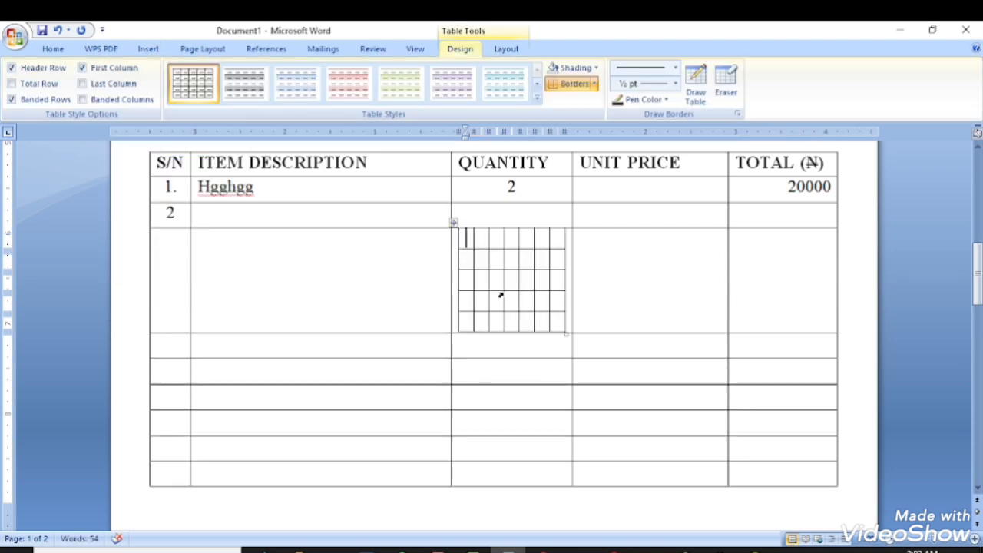
pyautogui.hotkey('ctrl', 'z')
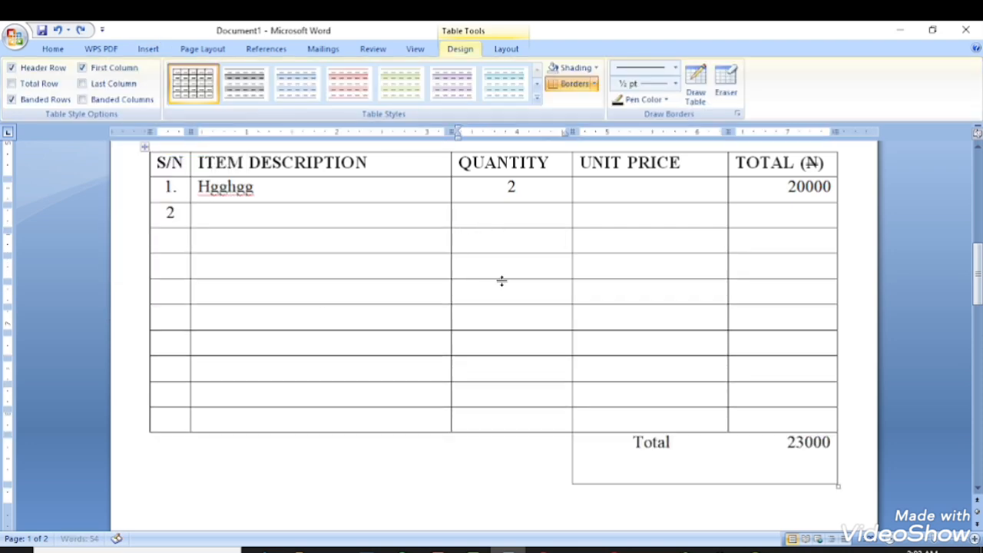
# Merge two empty Unit Price cells near the bottom of the item table.
pyautogui.scroll(4, 593, 281)
pyautogui.scroll(1, 592, 281)
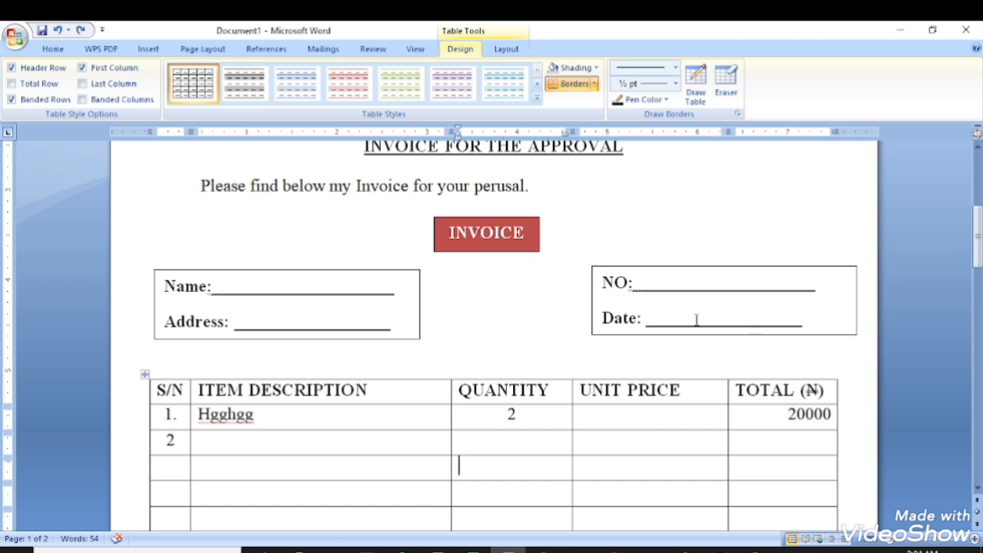
pyautogui.scroll(-2, 531, 325)
pyautogui.scroll(-1, 489, 367)
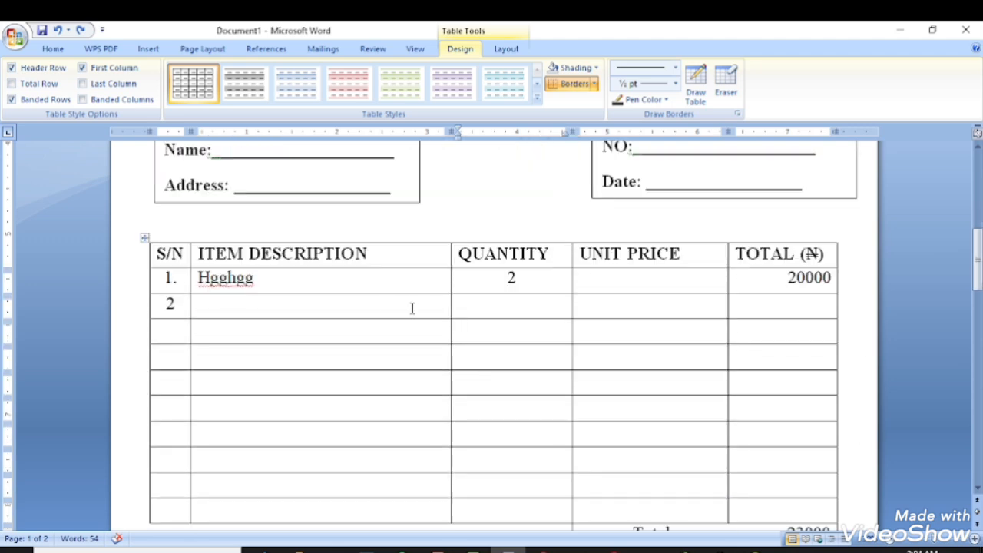
pyautogui.scroll(-1, 421, 313)
pyautogui.scroll(-1, 425, 352)
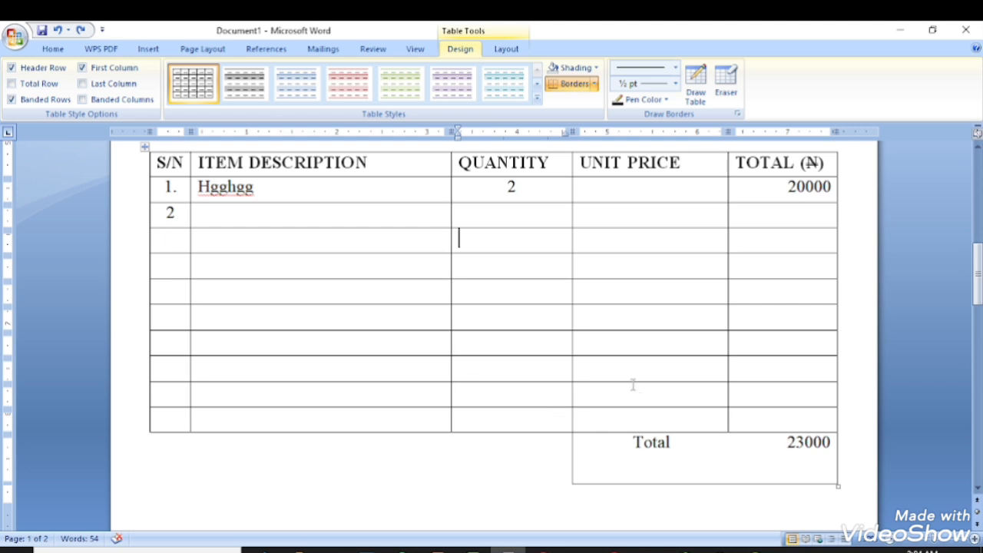
pyautogui.moveTo(634, 390); pyautogui.dragTo(754, 413)
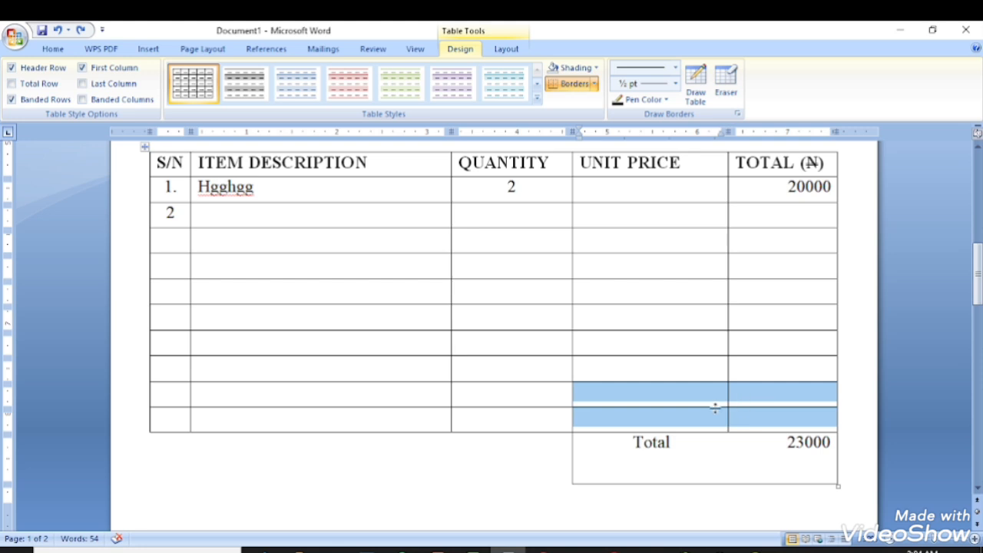
pyautogui.click(654, 391)
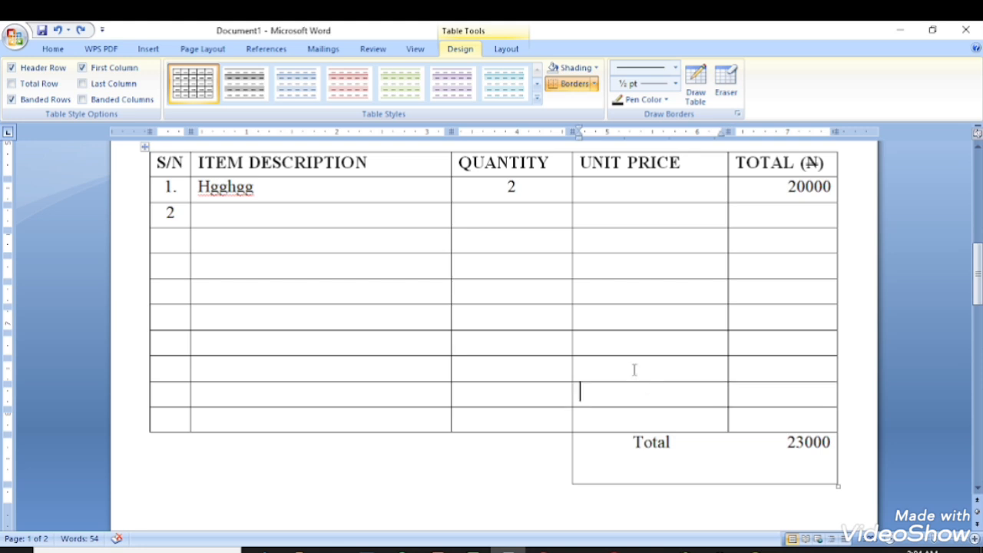
pyautogui.click(635, 370)
pyautogui.moveTo(634, 369); pyautogui.dragTo(636, 397)
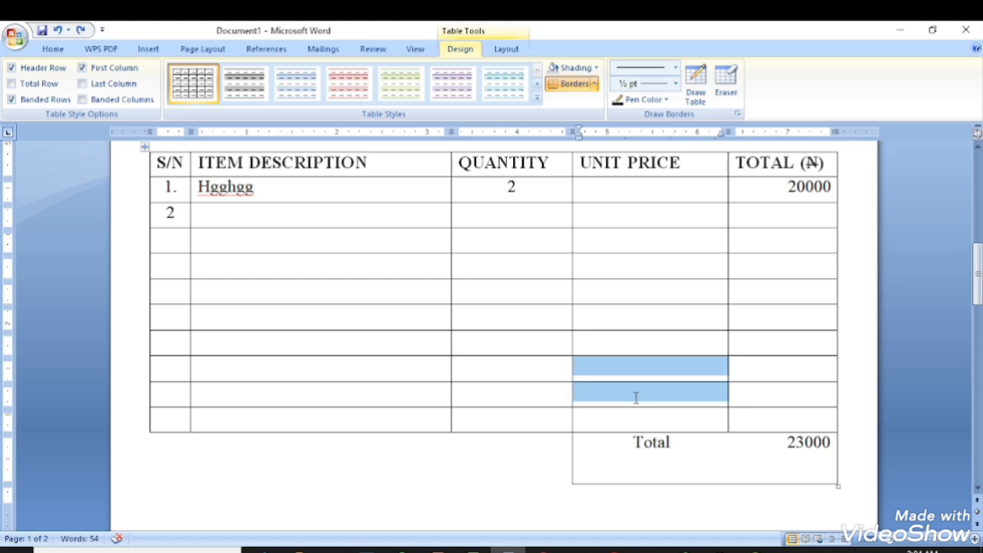
pyautogui.rightClick(614, 397)
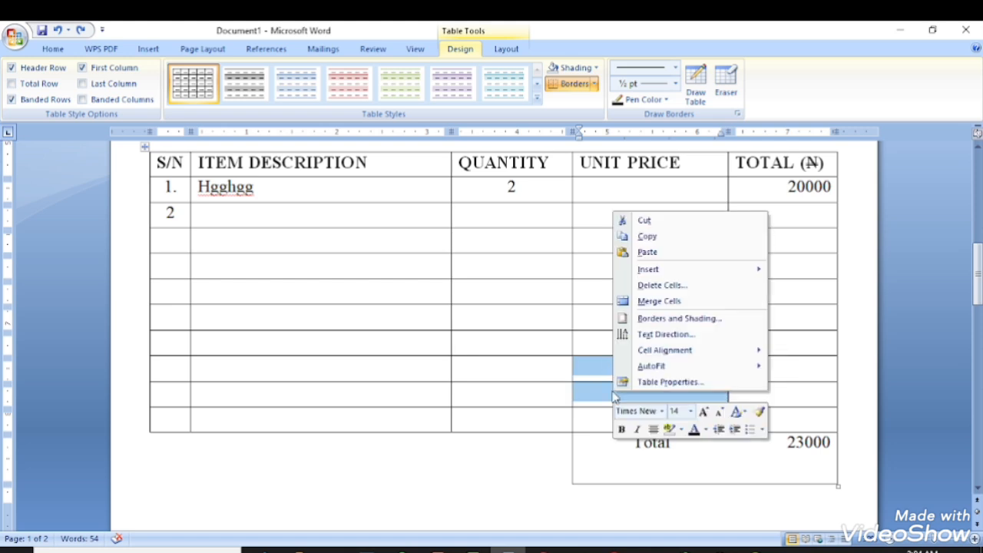
pyautogui.click(653, 302)
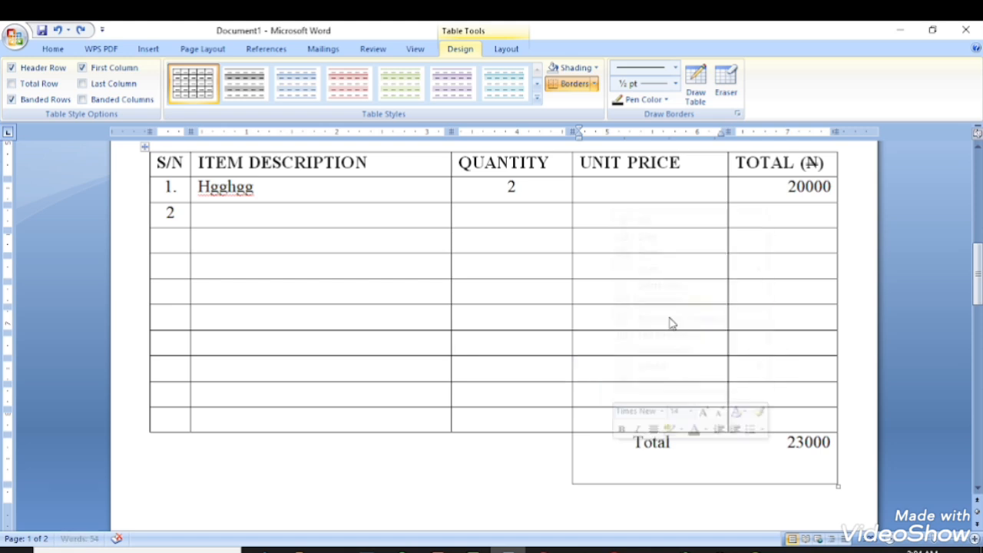
pyautogui.click(740, 415)
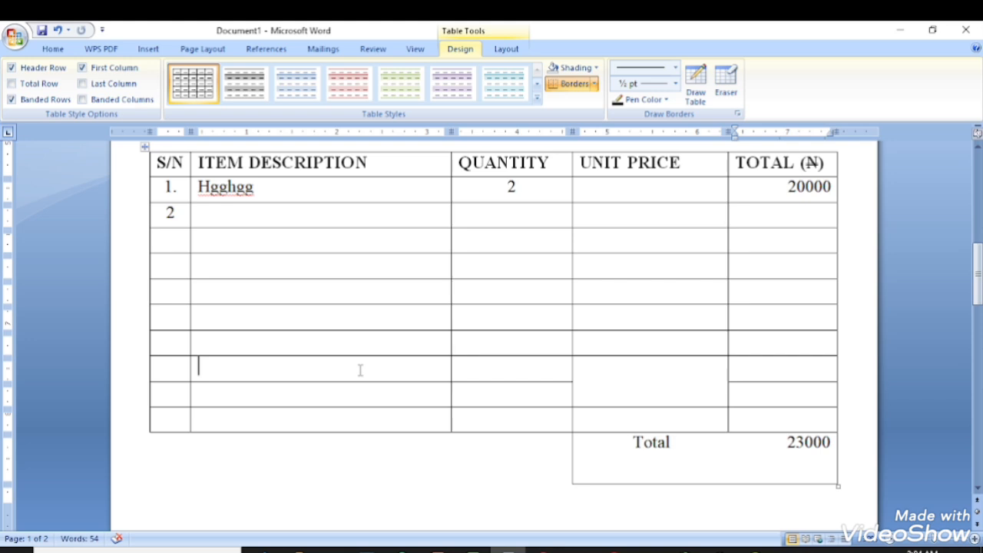
# Merge the Item Description and Quantity cells of one lower row into one cell.
pyautogui.moveTo(359, 370); pyautogui.dragTo(463, 377)
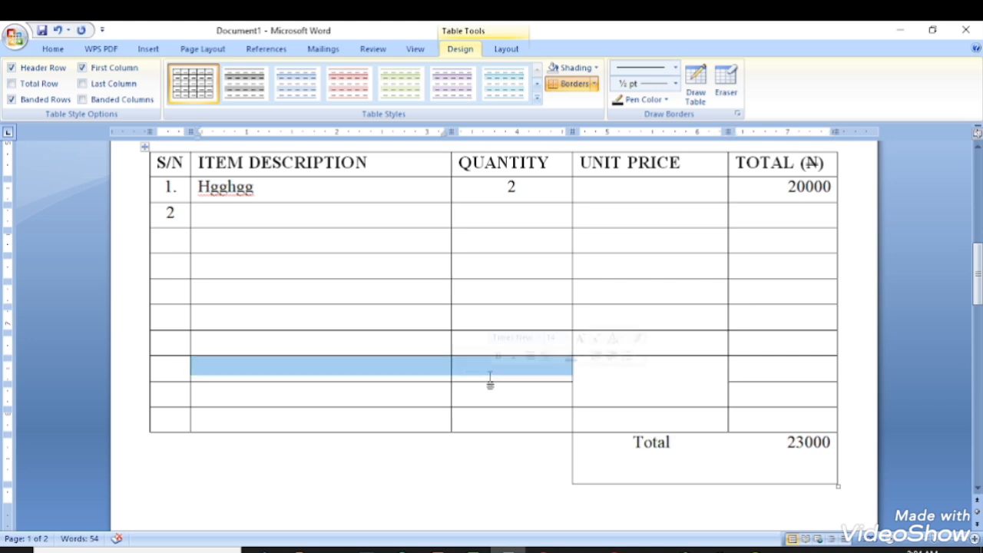
pyautogui.rightClick(491, 376)
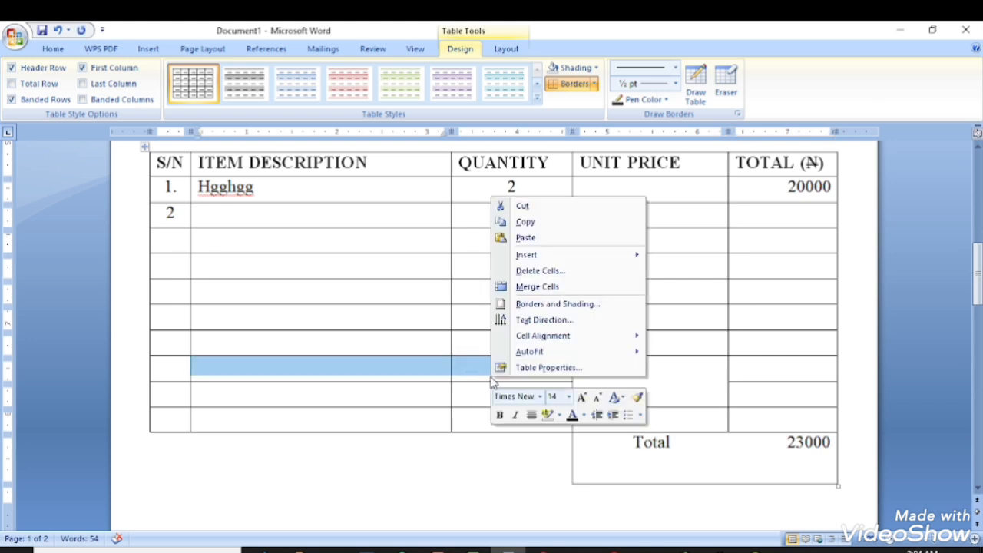
pyautogui.click(535, 288)
pyautogui.click(533, 415)
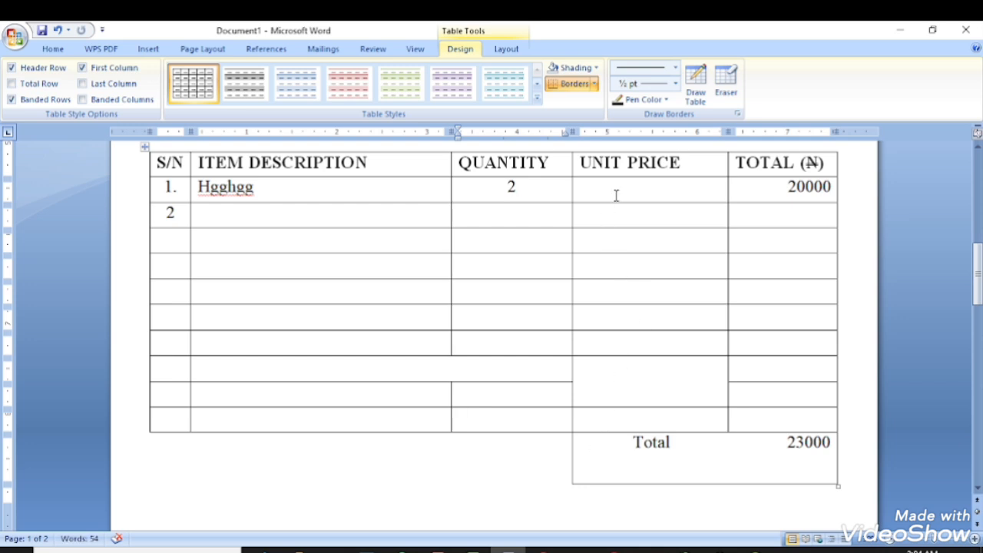
pyautogui.scroll(1, 358, 356)
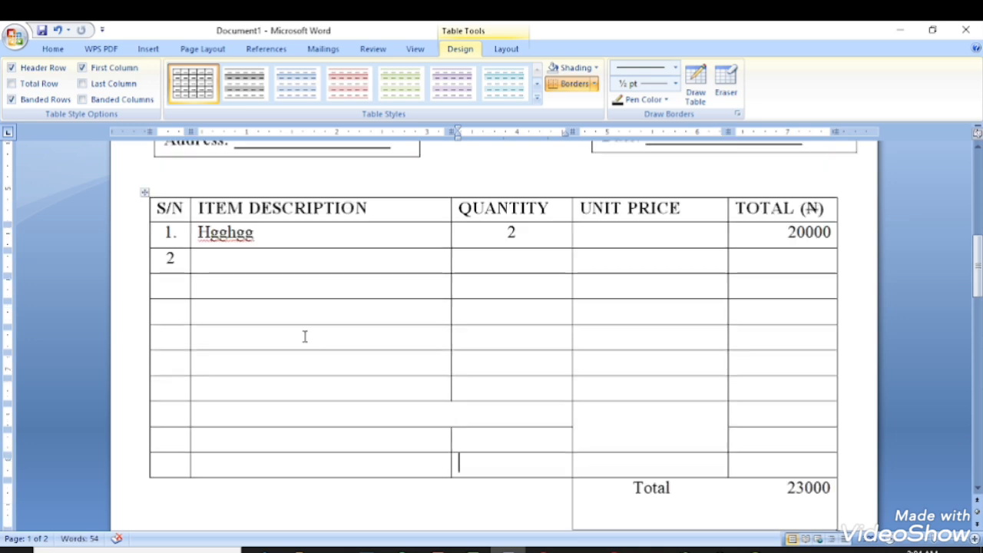
pyautogui.click(588, 321)
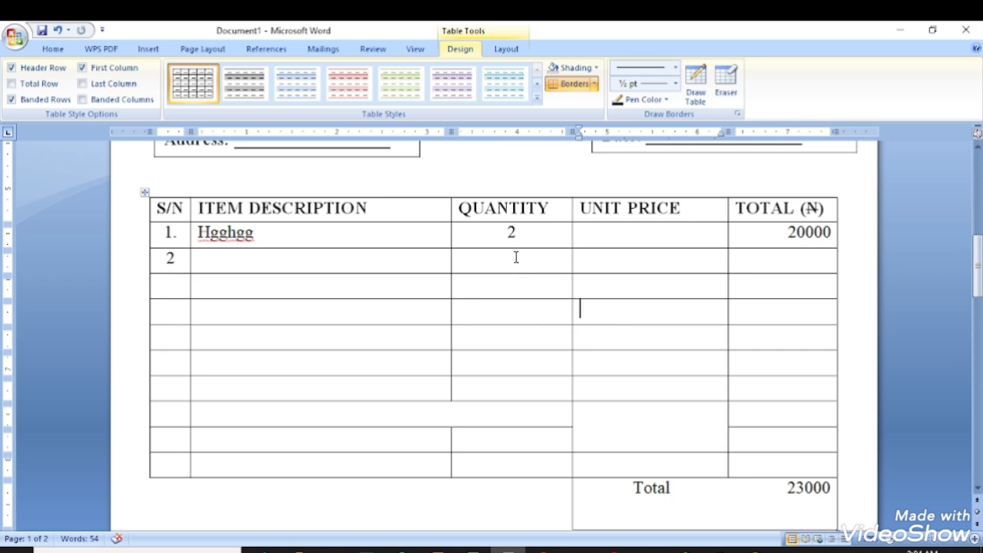
# Try a blue header table style, then revert the table to plain Table Grid.
pyautogui.click(173, 209)
pyautogui.click(199, 244)
pyautogui.click(231, 279)
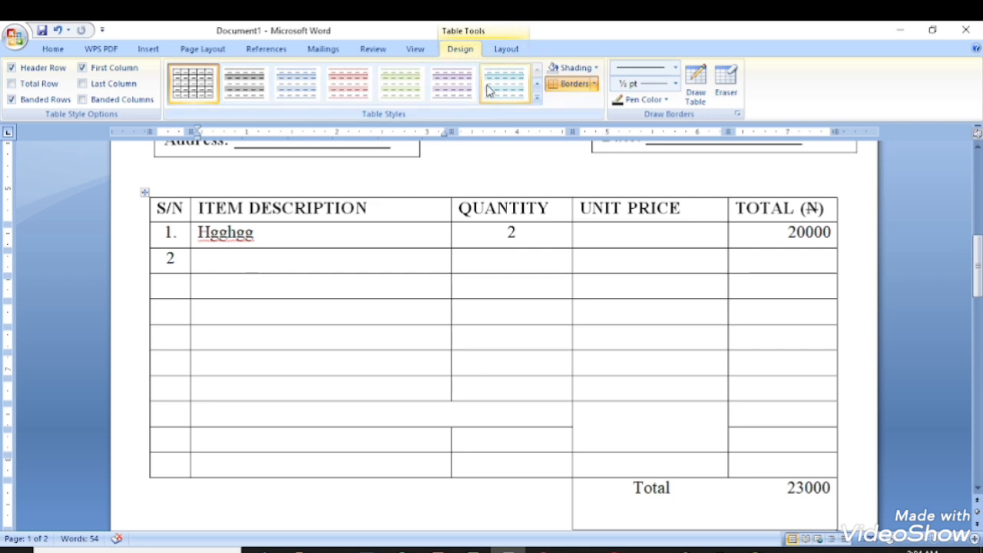
pyautogui.click(536, 99)
pyautogui.click(445, 199)
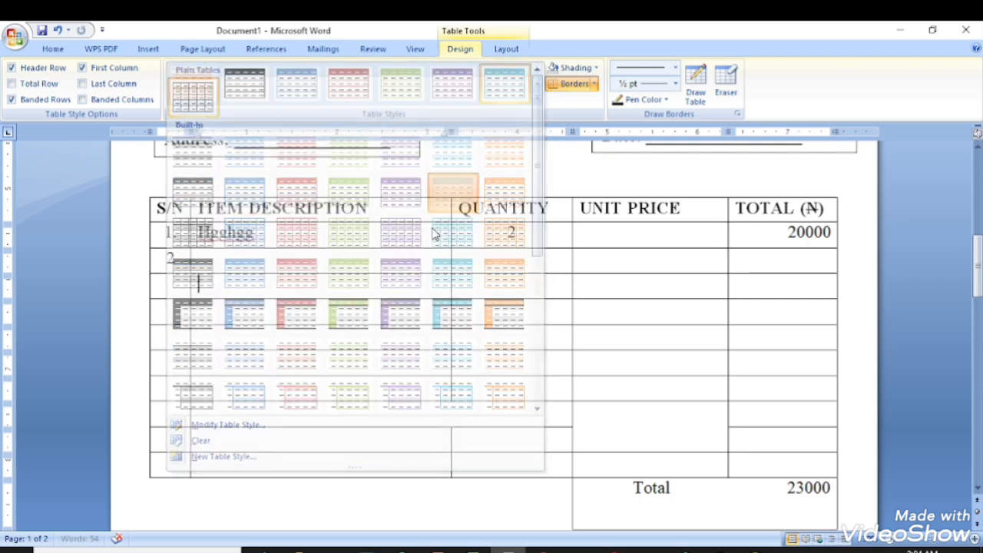
pyautogui.click(379, 286)
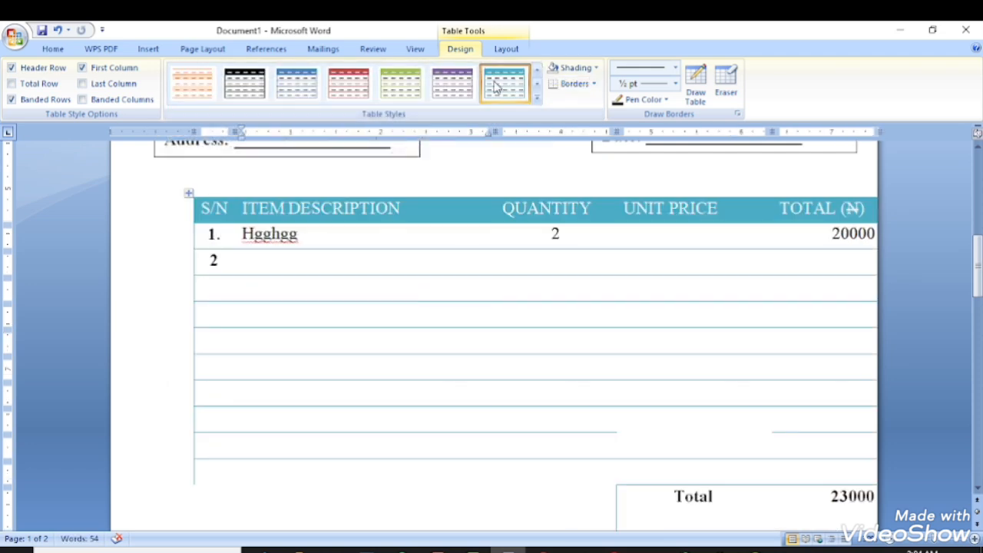
pyautogui.click(536, 99)
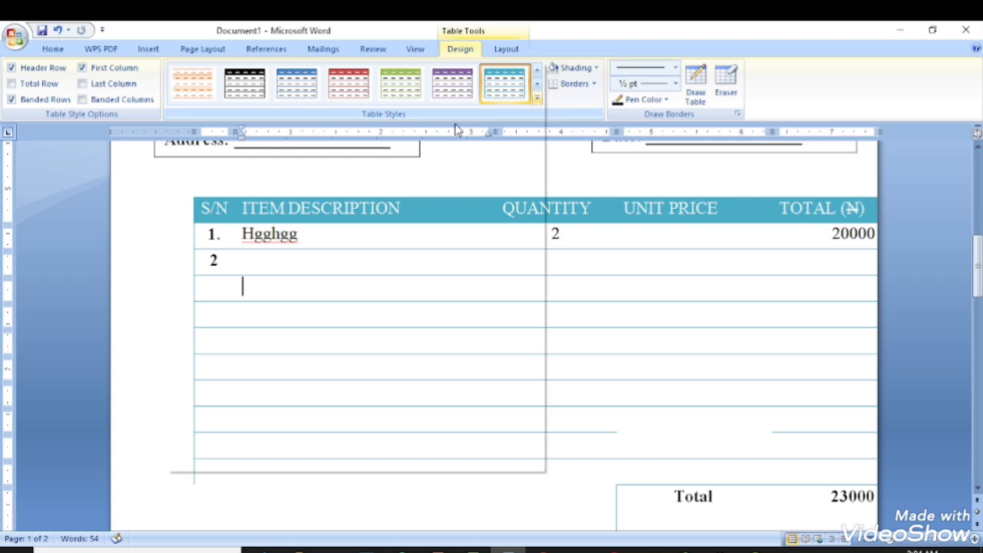
pyautogui.click(197, 100)
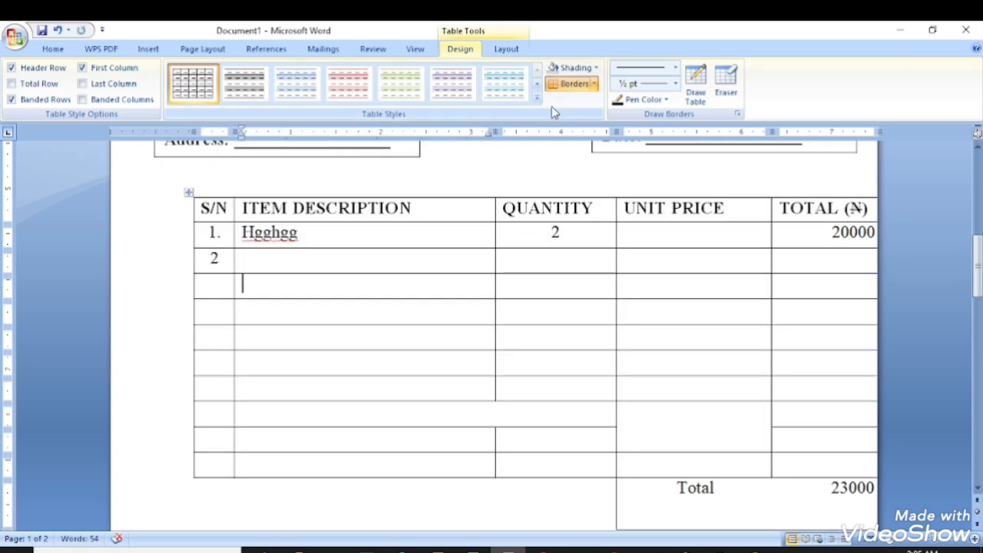
# Shade the whole table medium blue, giving the row 2 Quantity cell a white fill.
pyautogui.click(596, 68)
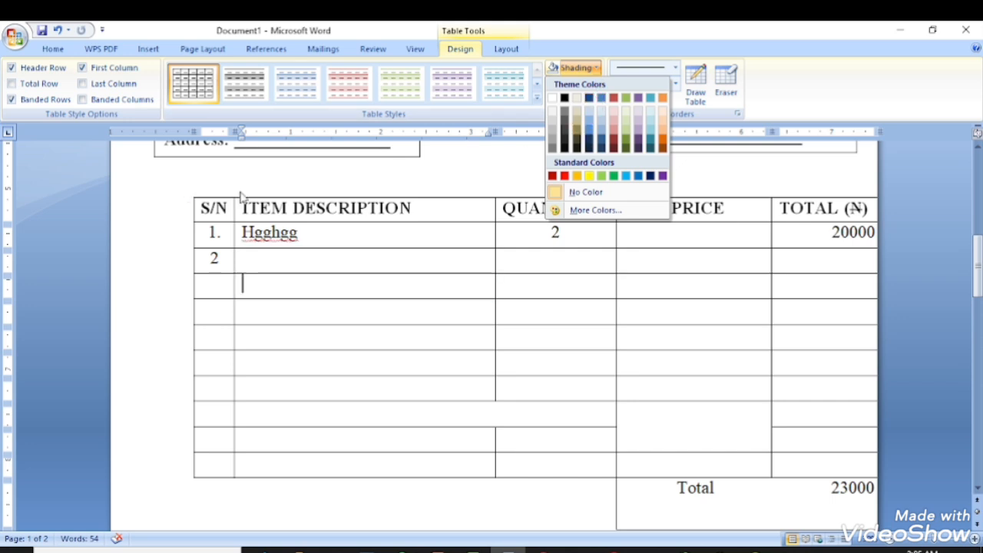
pyautogui.click(213, 210)
pyautogui.click(189, 194)
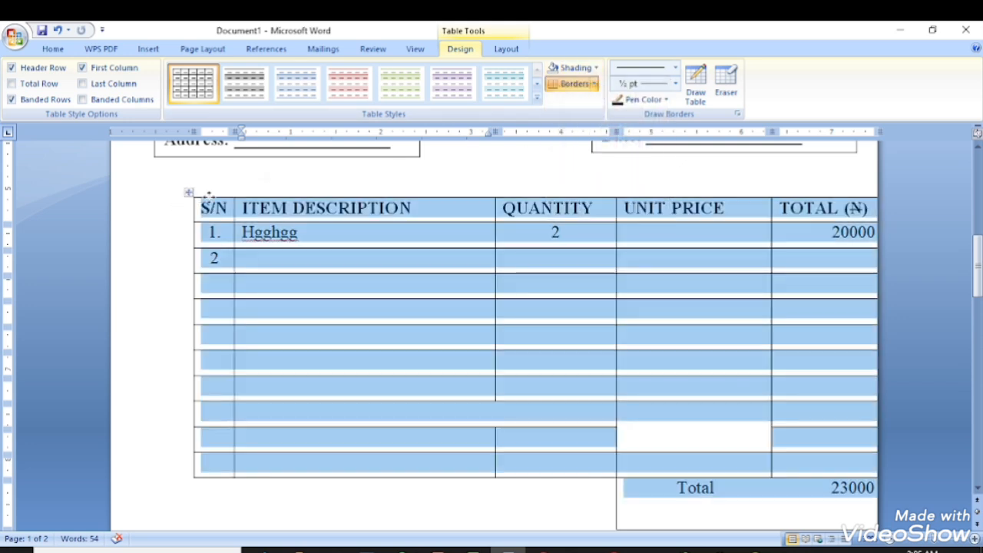
pyautogui.click(596, 67)
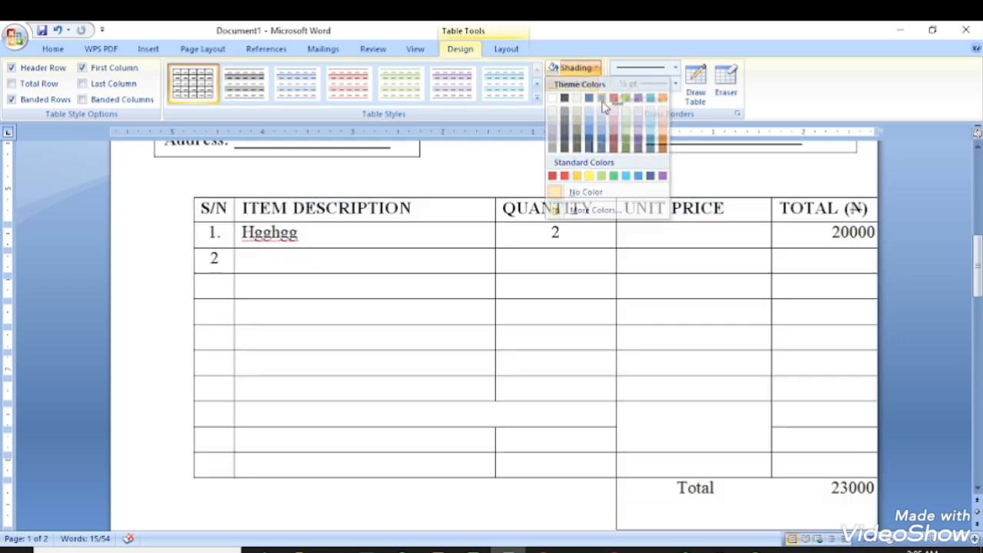
pyautogui.click(603, 99)
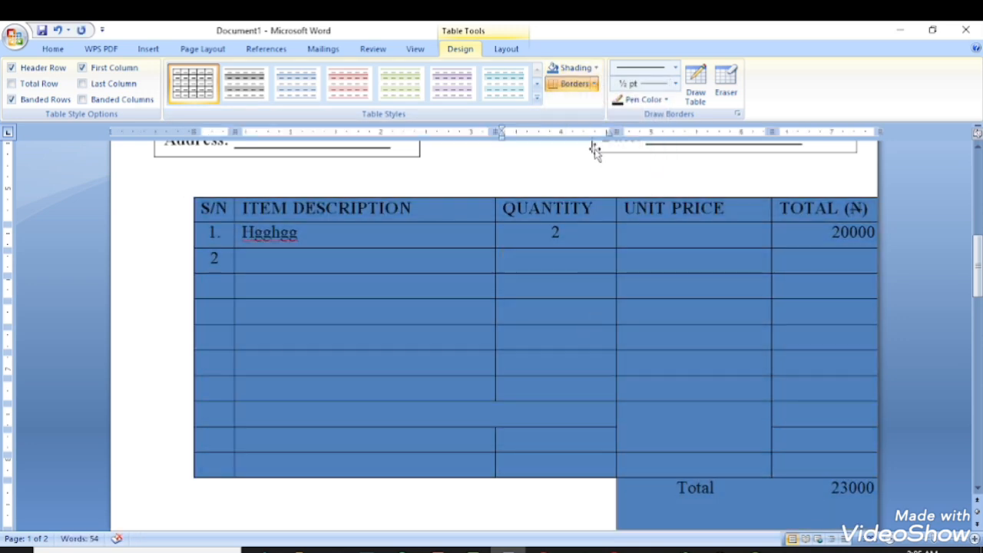
pyautogui.click(597, 68)
pyautogui.click(551, 98)
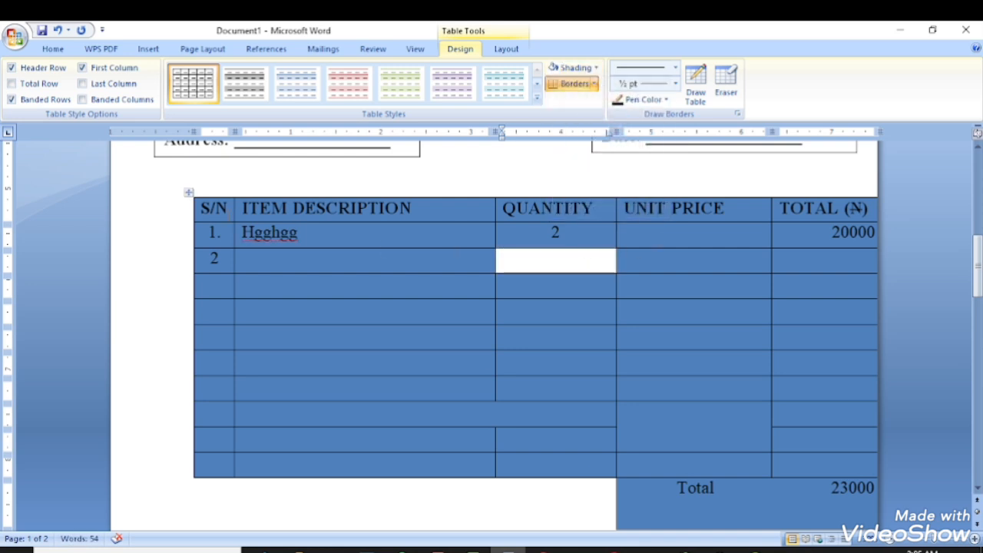
# Set the whole table's shading to No Color, leaving plain bordered cells.
pyautogui.click(189, 192)
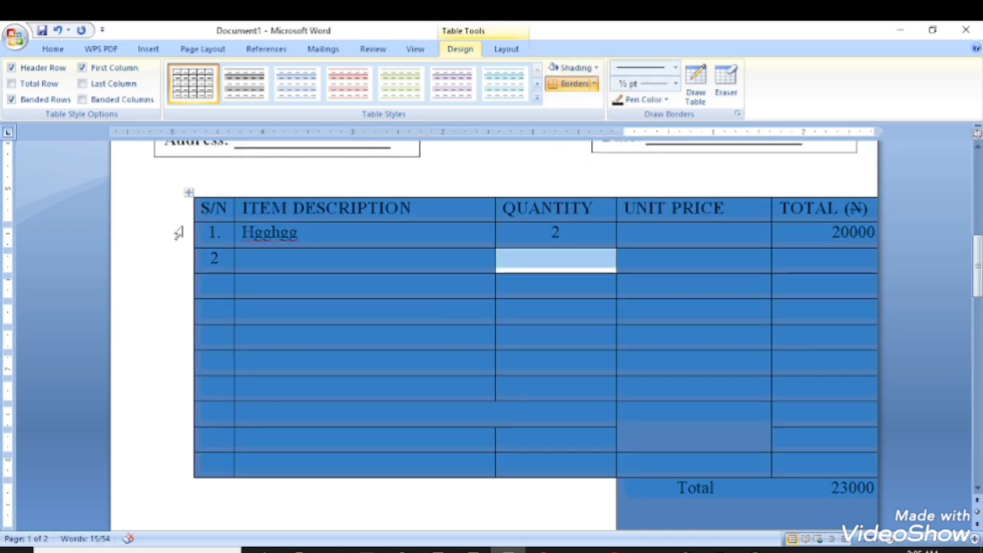
pyautogui.click(595, 67)
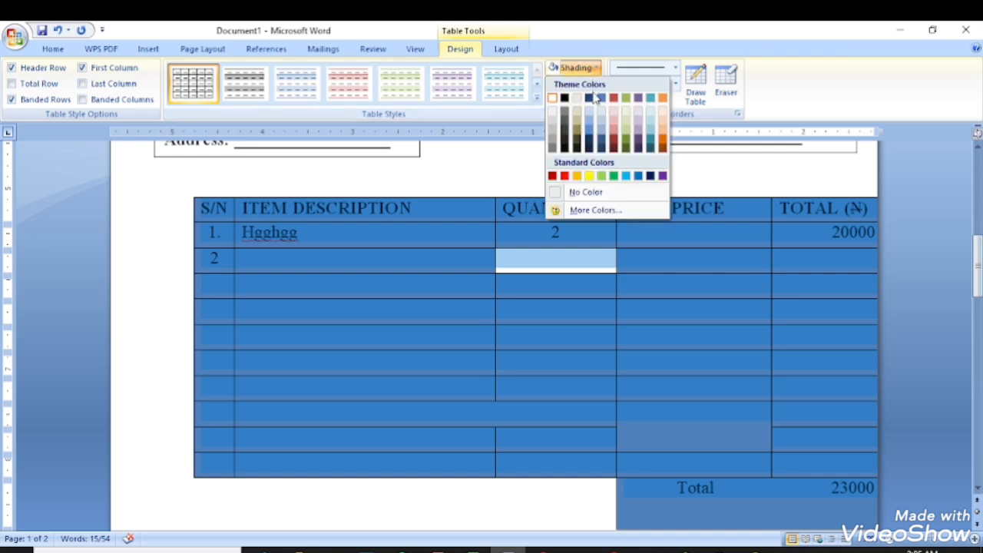
pyautogui.click(559, 193)
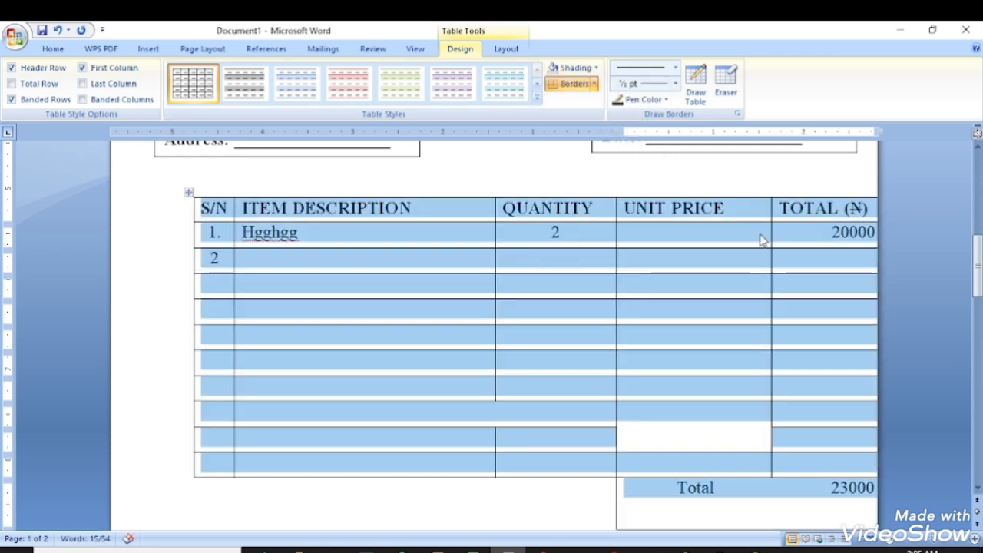
pyautogui.click(859, 232)
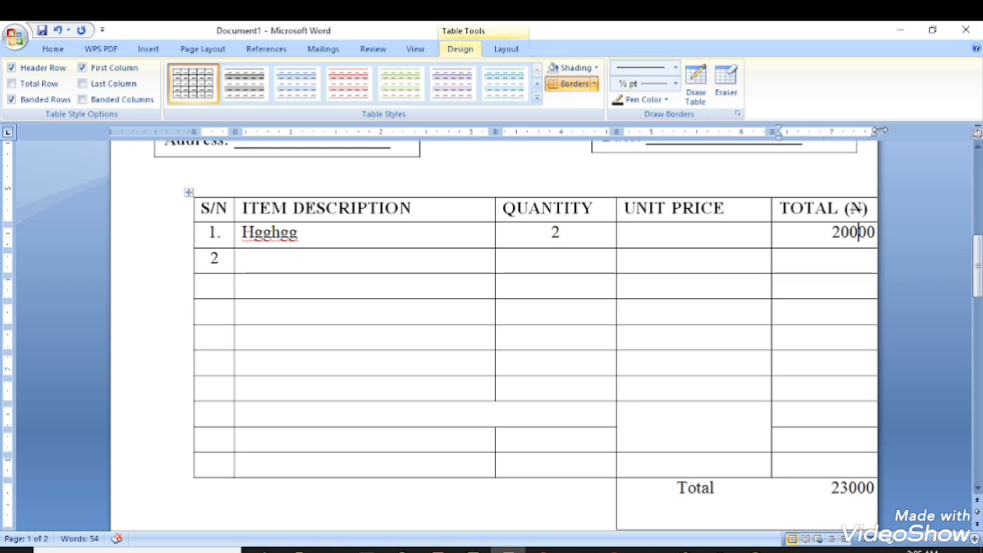
# Drag the ruler markers and column borders to pull the table inward and widen the TOTAL (₦) column.
pyautogui.moveTo(878, 131); pyautogui.dragTo(848, 130)
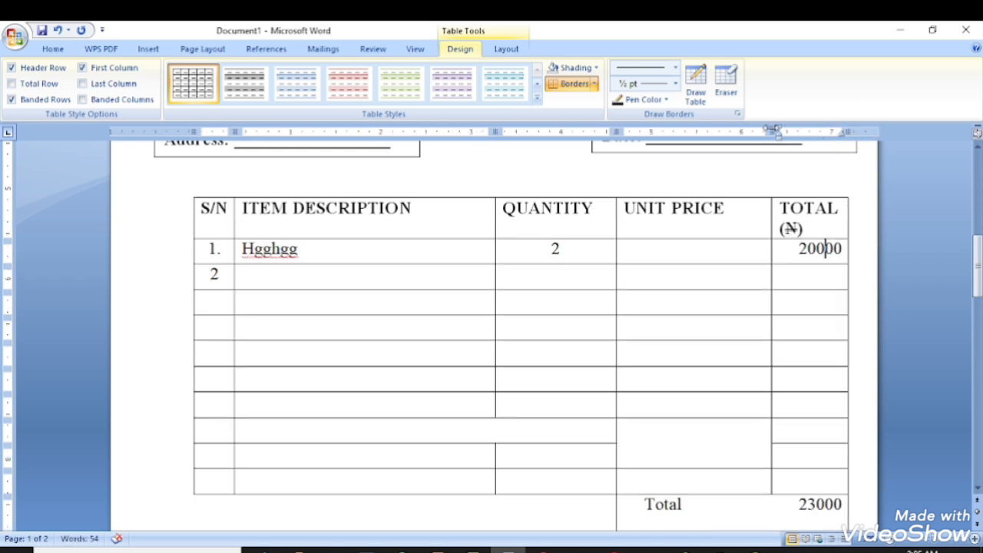
pyautogui.moveTo(773, 131); pyautogui.dragTo(747, 131)
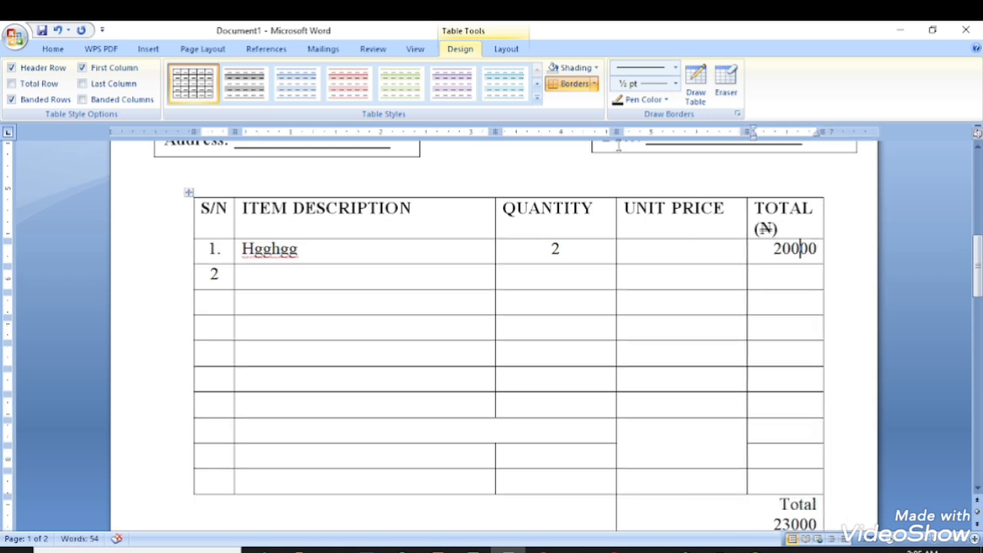
pyautogui.moveTo(612, 132); pyautogui.dragTo(603, 132)
pyautogui.scroll(-3, 668, 340)
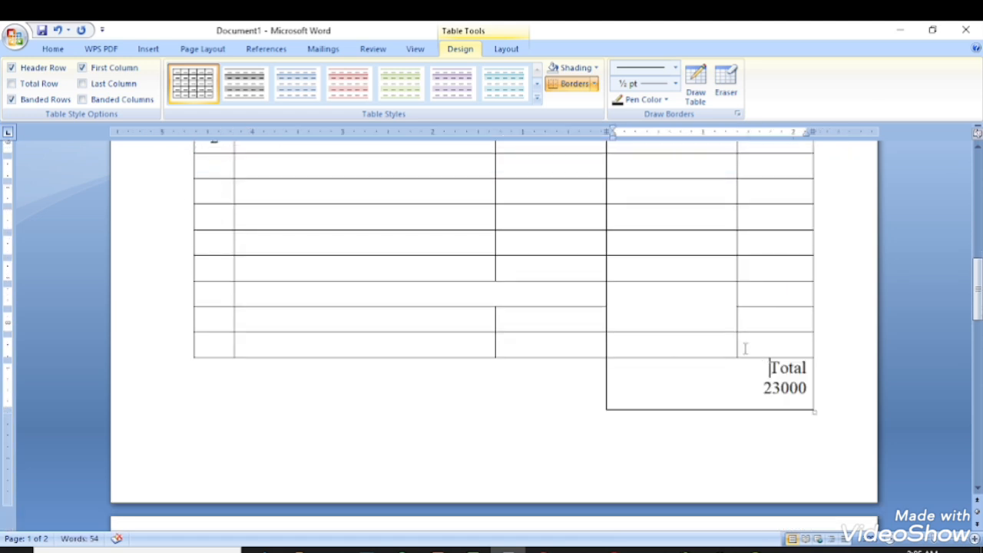
pyautogui.moveTo(735, 328); pyautogui.dragTo(720, 330)
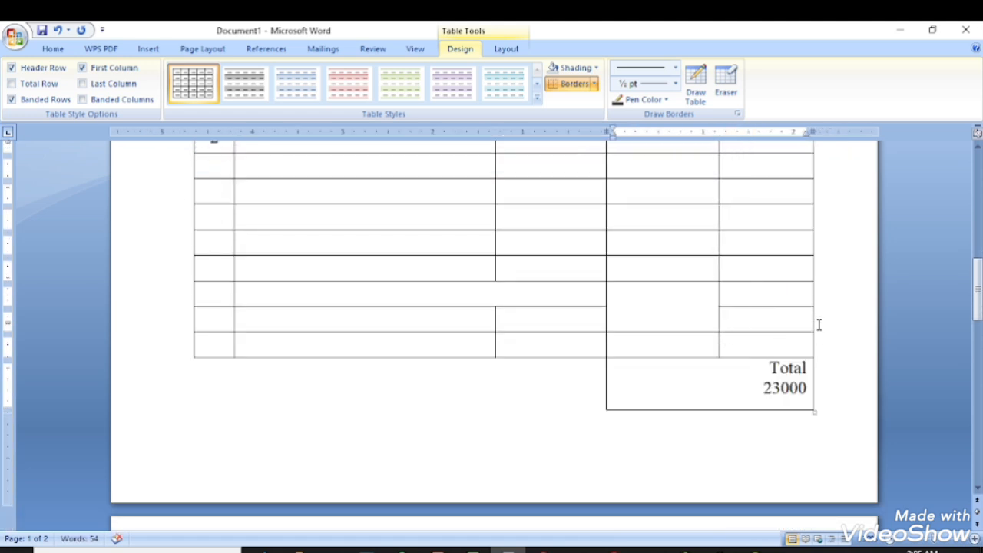
pyautogui.moveTo(811, 314); pyautogui.dragTo(836, 312)
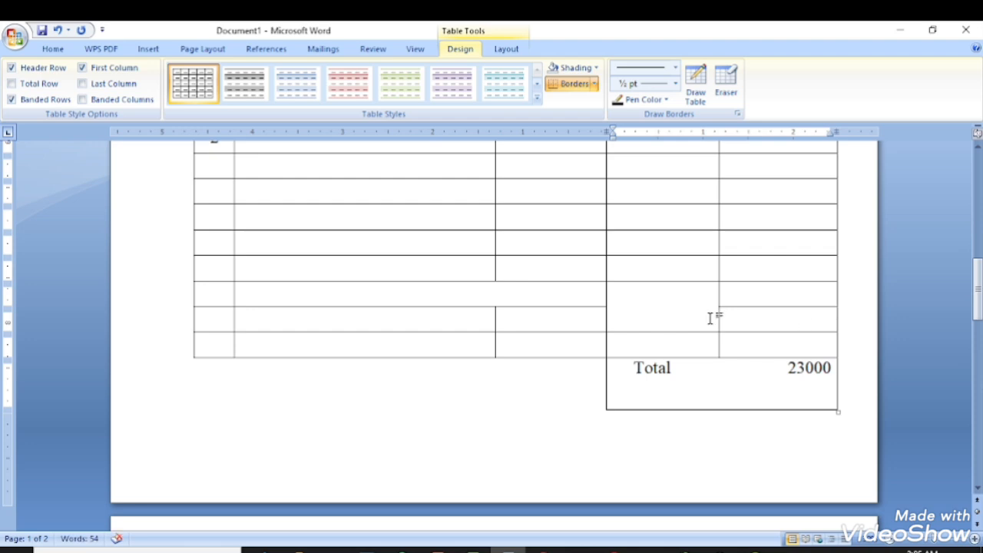
pyautogui.scroll(5, 714, 317)
pyautogui.scroll(3, 716, 316)
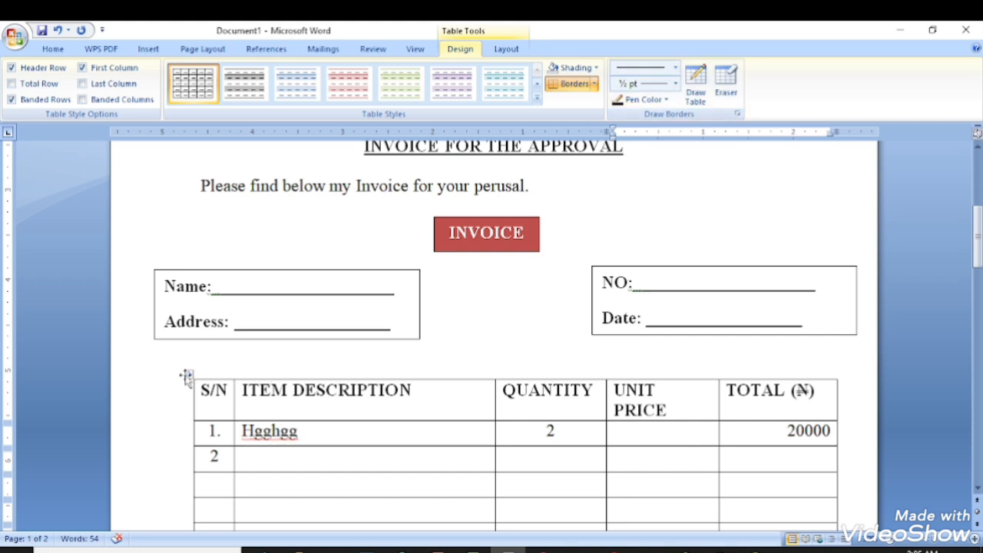
pyautogui.click(676, 68)
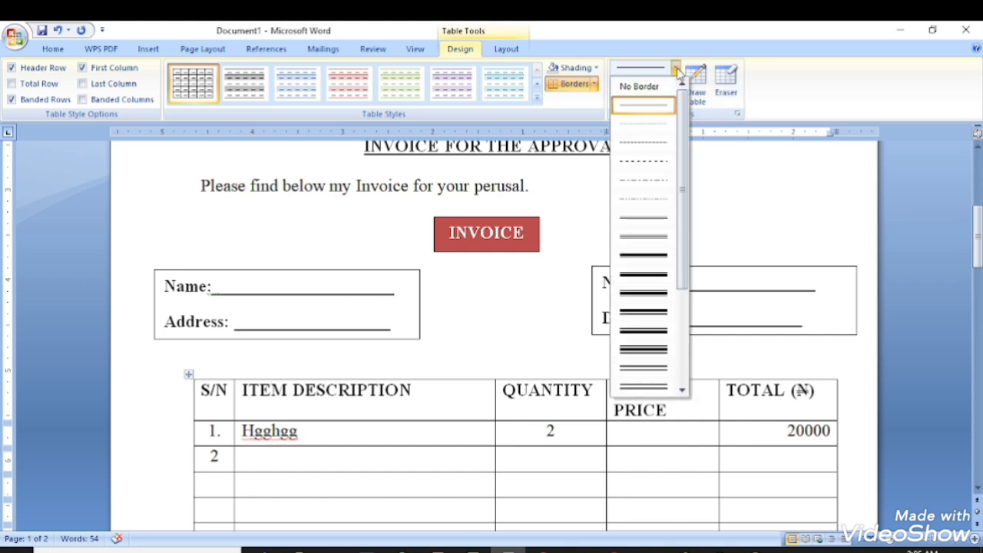
pyautogui.click(665, 104)
pyautogui.click(674, 84)
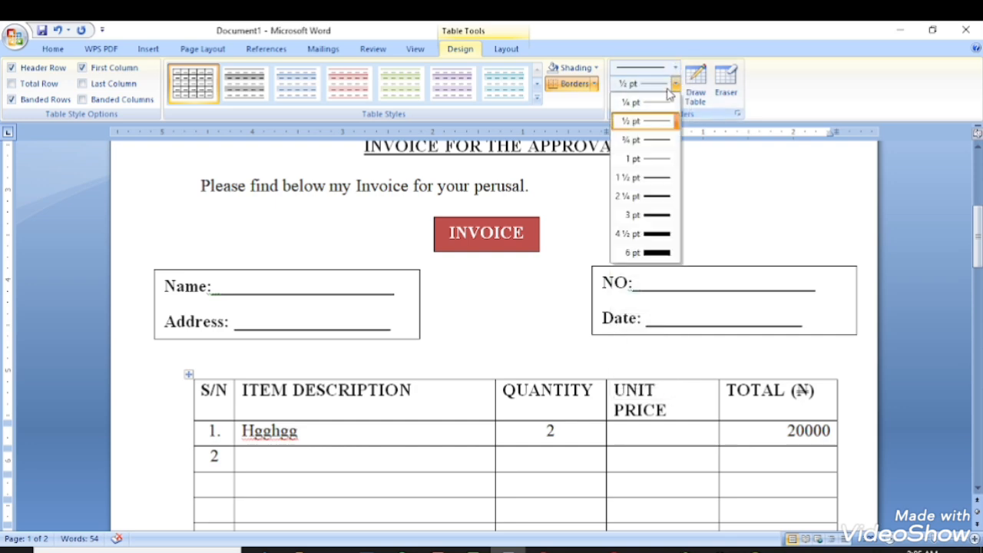
pyautogui.click(645, 234)
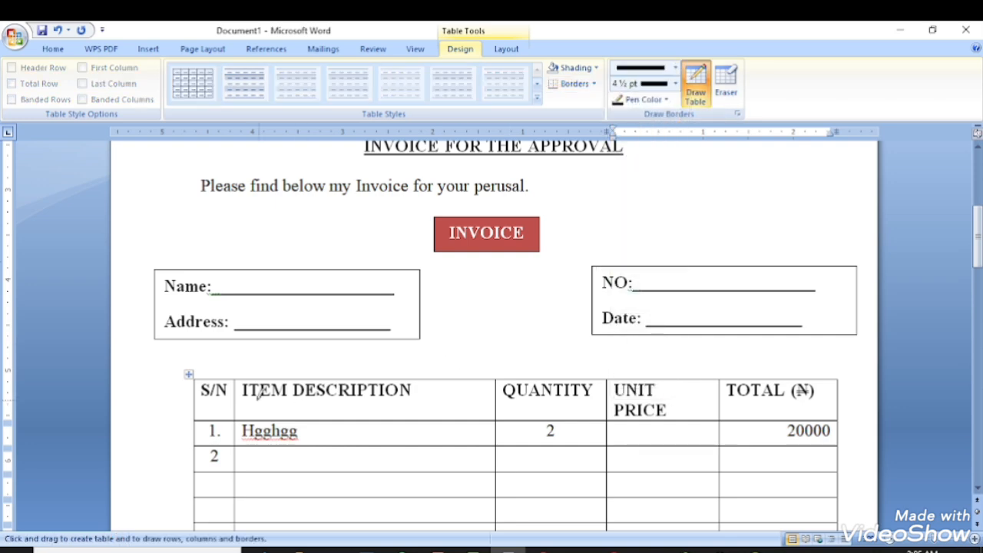
pyautogui.click(234, 382)
pyautogui.click(244, 380)
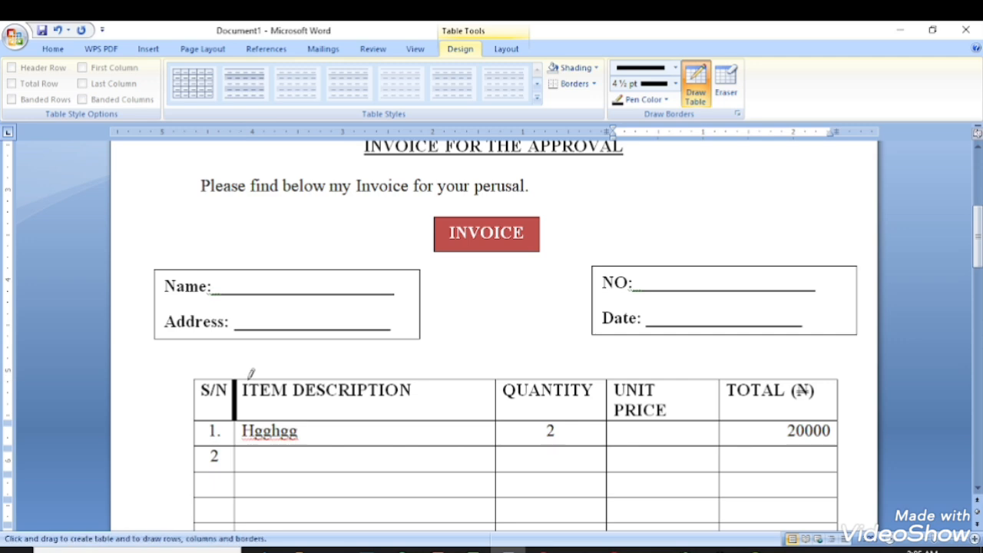
pyautogui.click(553, 381)
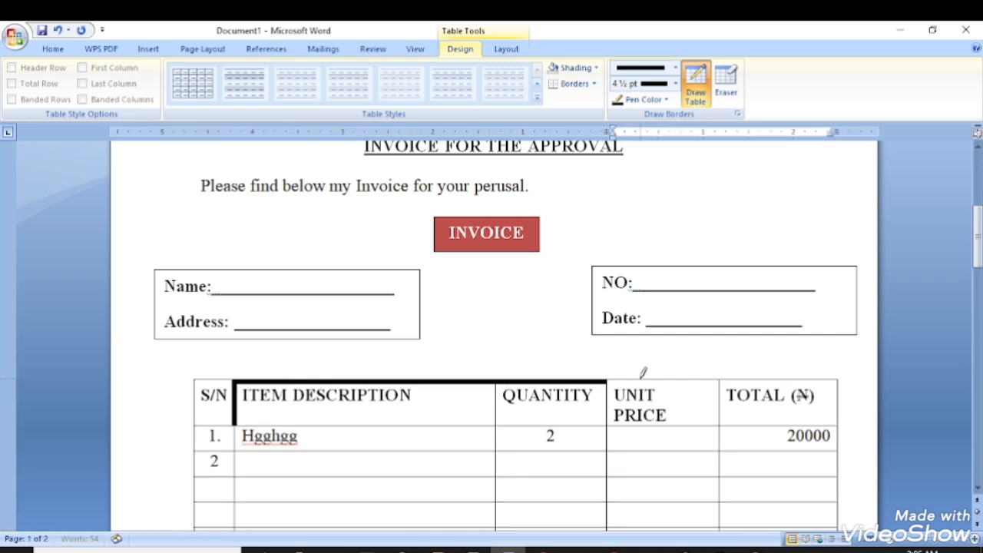
pyautogui.click(644, 381)
pyautogui.click(747, 380)
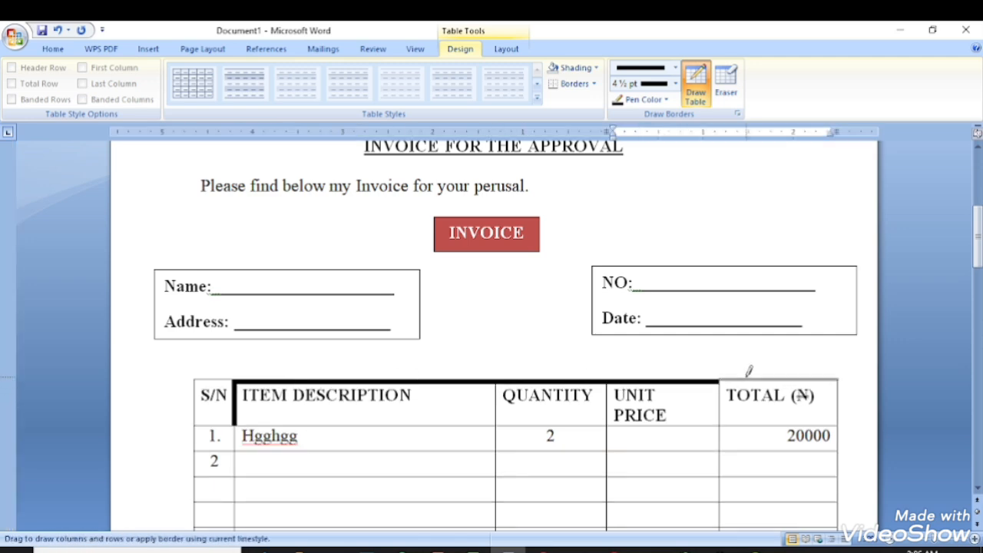
pyautogui.click(220, 380)
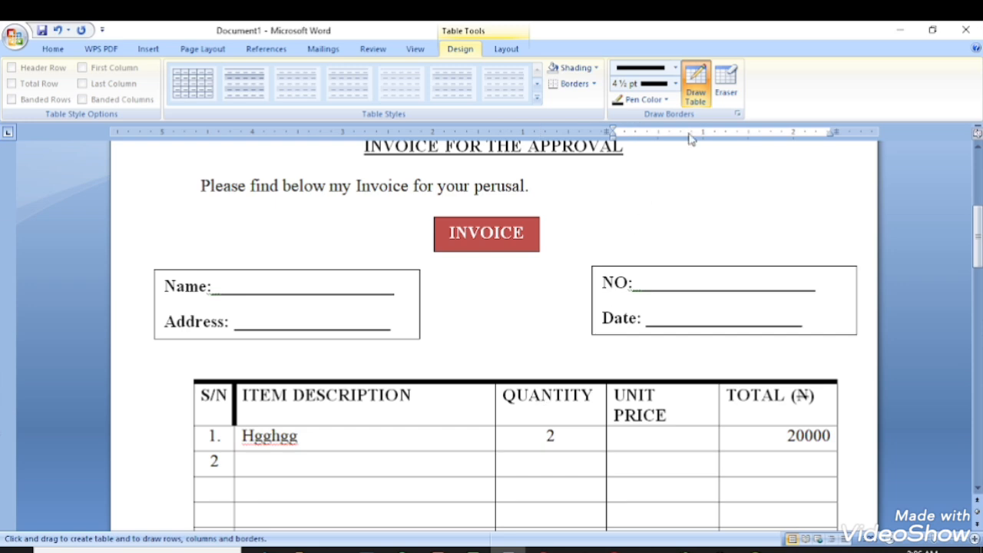
pyautogui.click(726, 77)
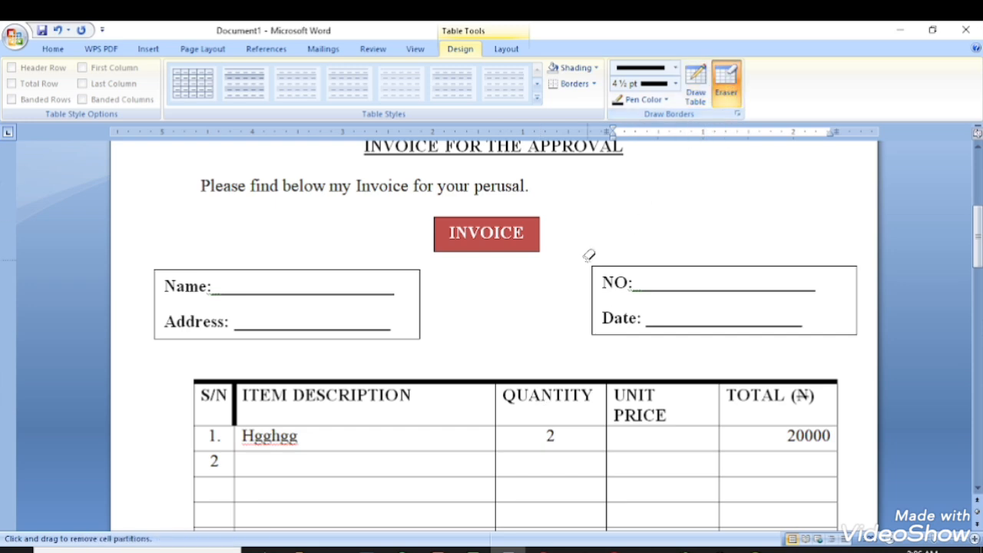
pyautogui.click(232, 413)
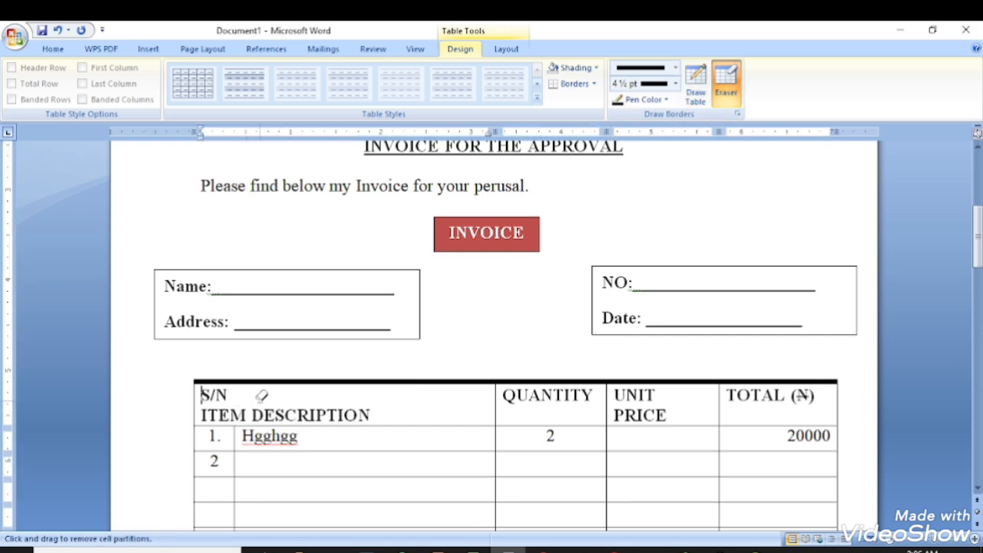
pyautogui.click(261, 381)
pyautogui.click(530, 381)
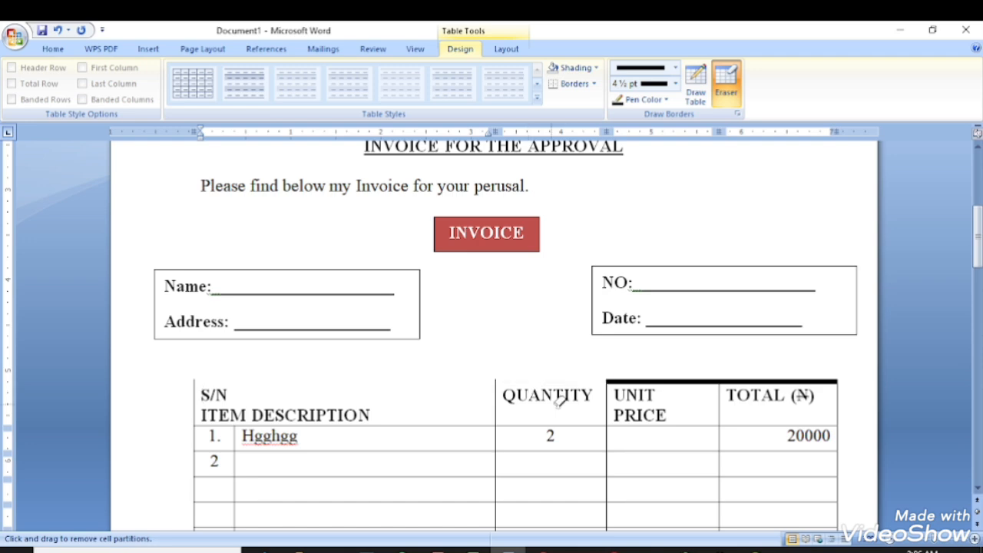
pyautogui.click(667, 382)
pyautogui.hotkey('ctrl', 'z')
pyautogui.hotkey('ctrl', 'z')
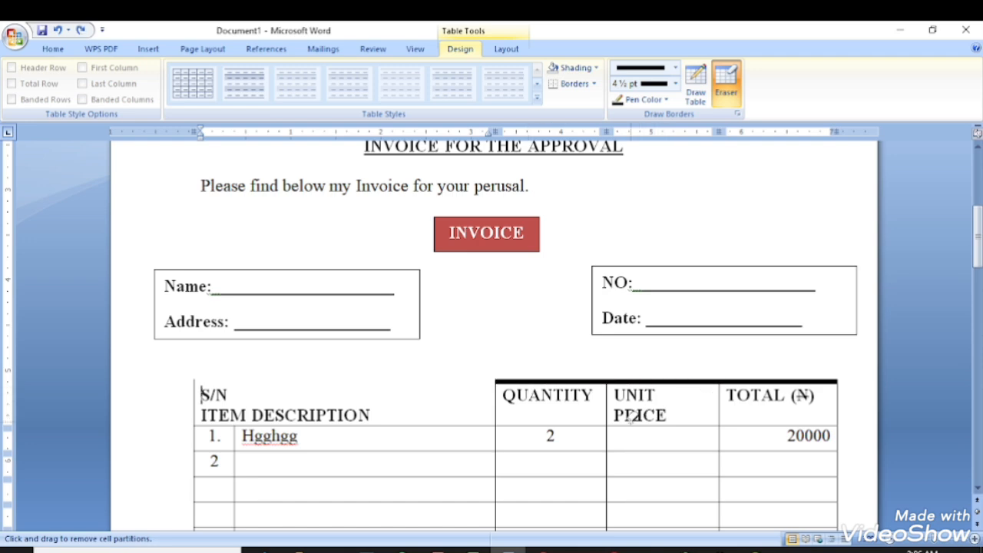
pyautogui.hotkey('ctrl', 'z')
pyautogui.hotkey('ctrl', 'z')
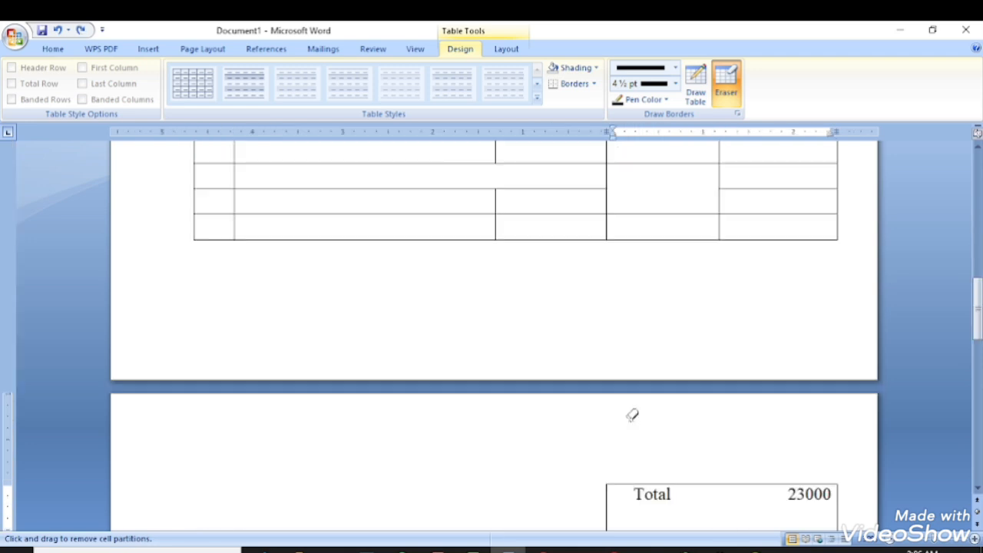
pyautogui.scroll(8, 436, 343)
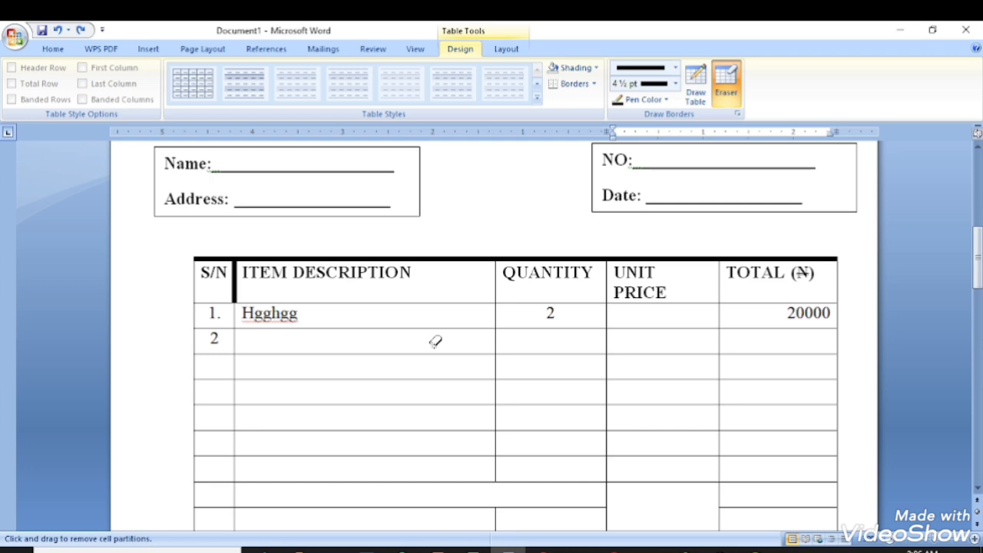
pyautogui.scroll(-8, 435, 343)
pyautogui.hotkey('ctrl', 'z')
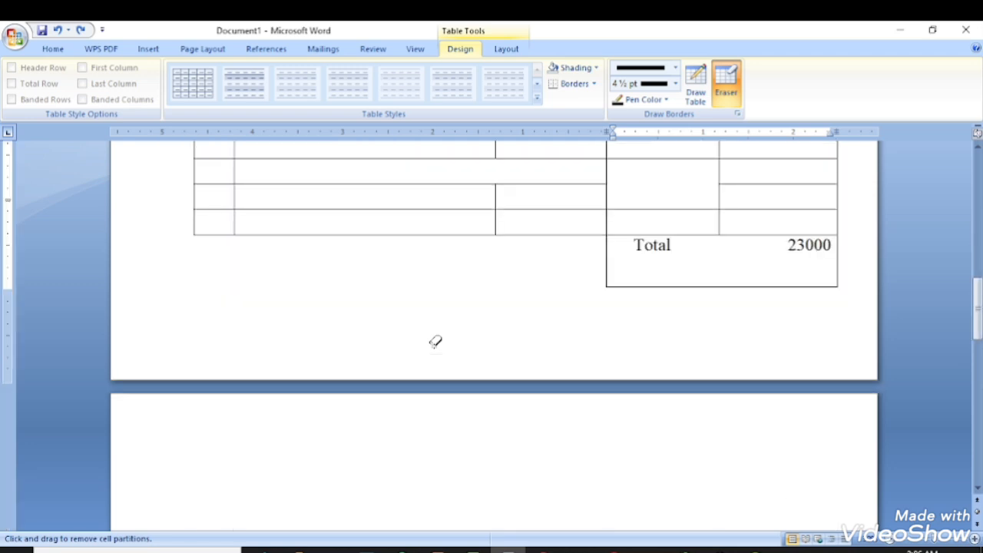
pyautogui.hotkey('ctrl', 'z')
pyautogui.scroll(7, 428, 333)
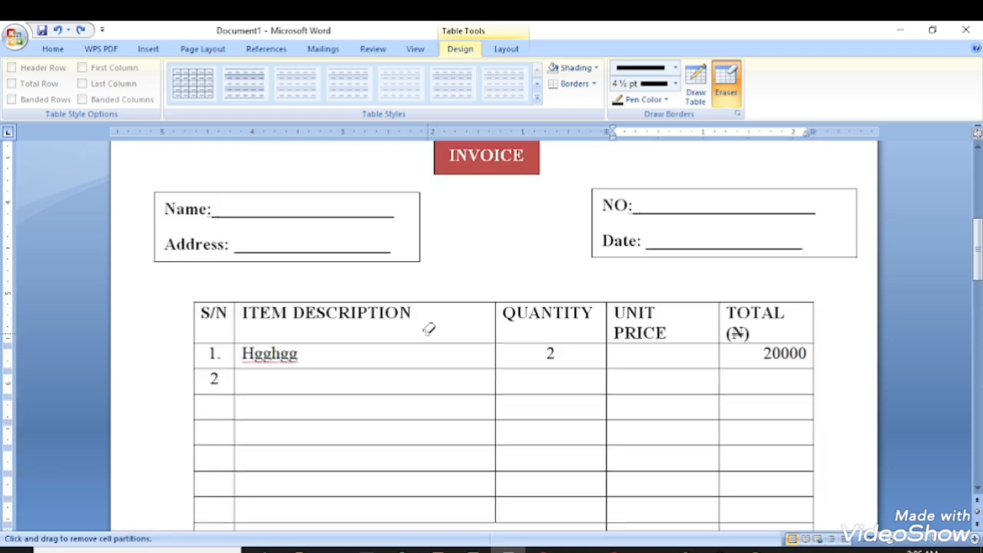
pyautogui.hotkey('ctrl', 'z')
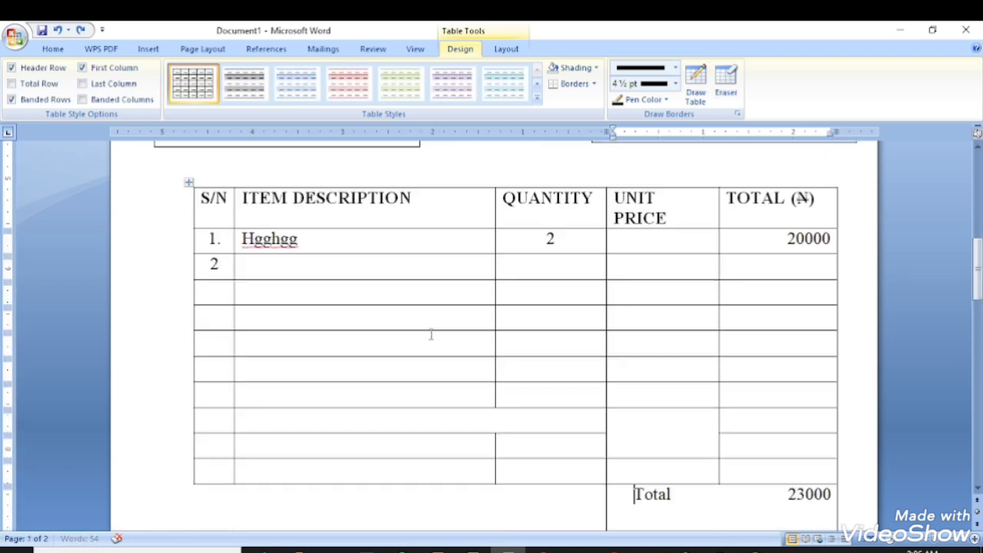
# Scroll up to the NOBIGDEAL letterhead with the Insert ribbon options showing.
pyautogui.click(356, 329)
pyautogui.scroll(1, 431, 347)
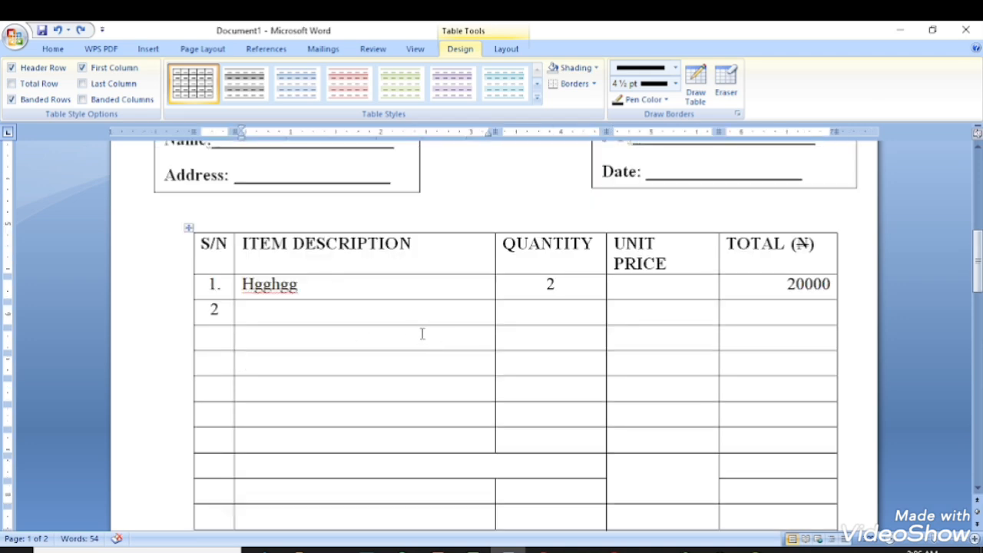
pyautogui.scroll(2, 27, 151)
pyautogui.scroll(1, 49, 75)
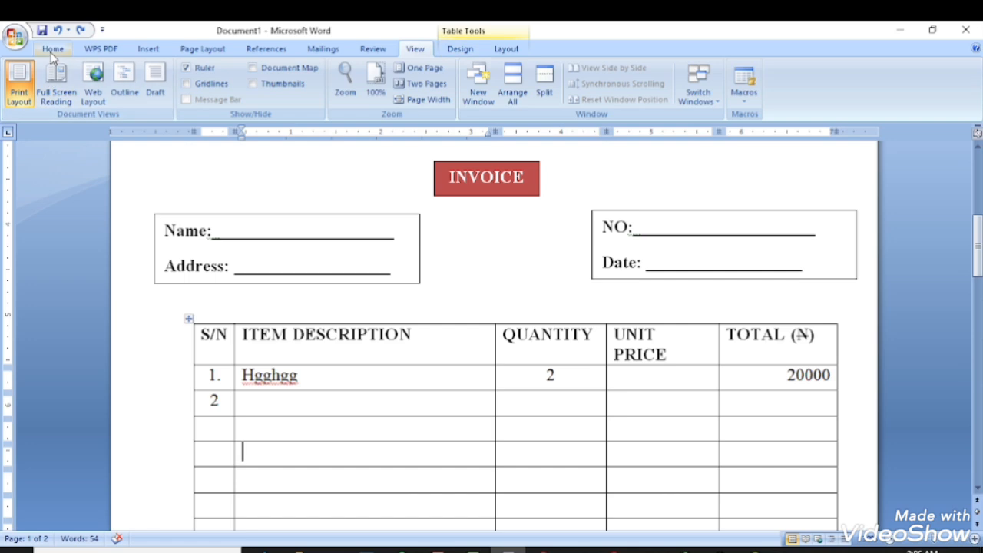
pyautogui.click(52, 49)
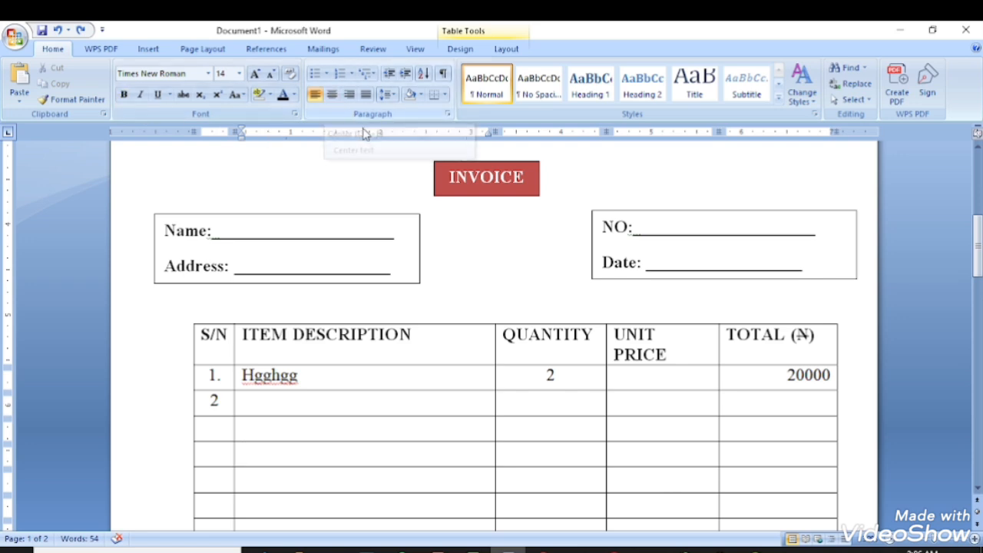
pyautogui.click(148, 47)
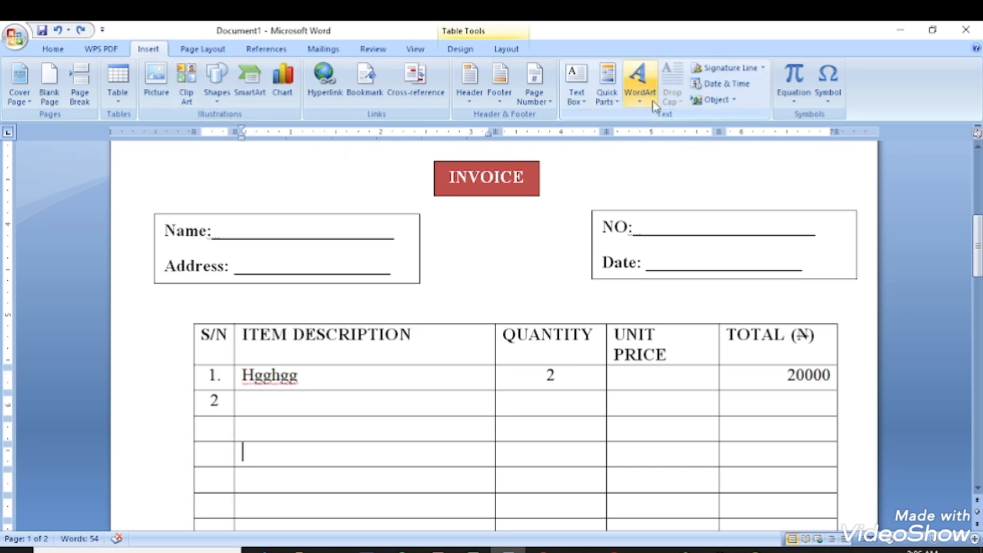
pyautogui.scroll(5, 463, 213)
pyautogui.scroll(2, 383, 229)
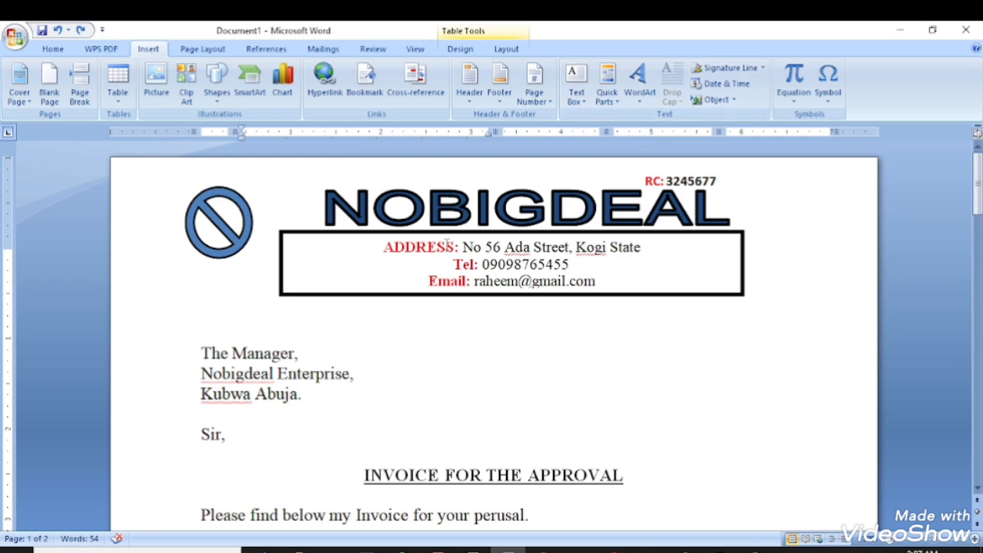
pyautogui.click(217, 81)
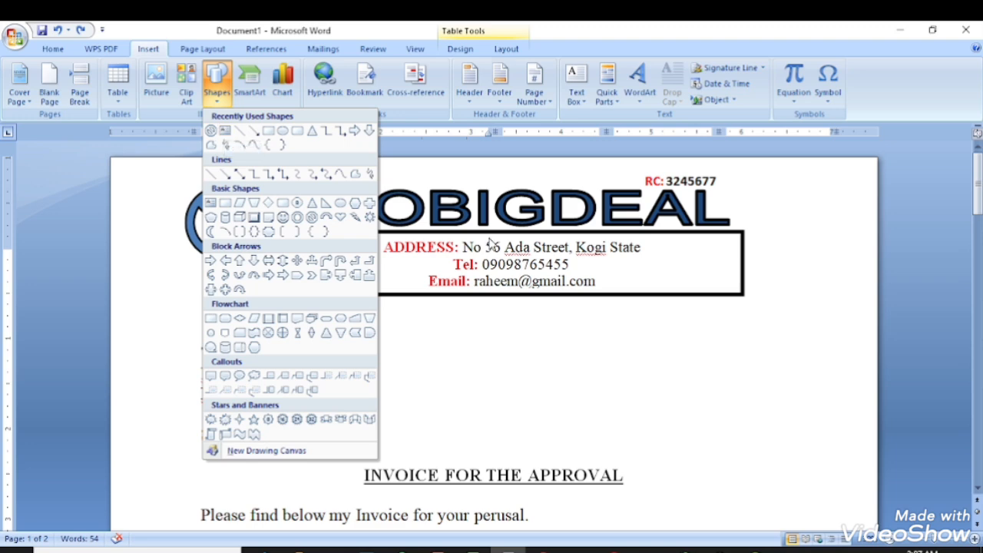
pyautogui.click(457, 265)
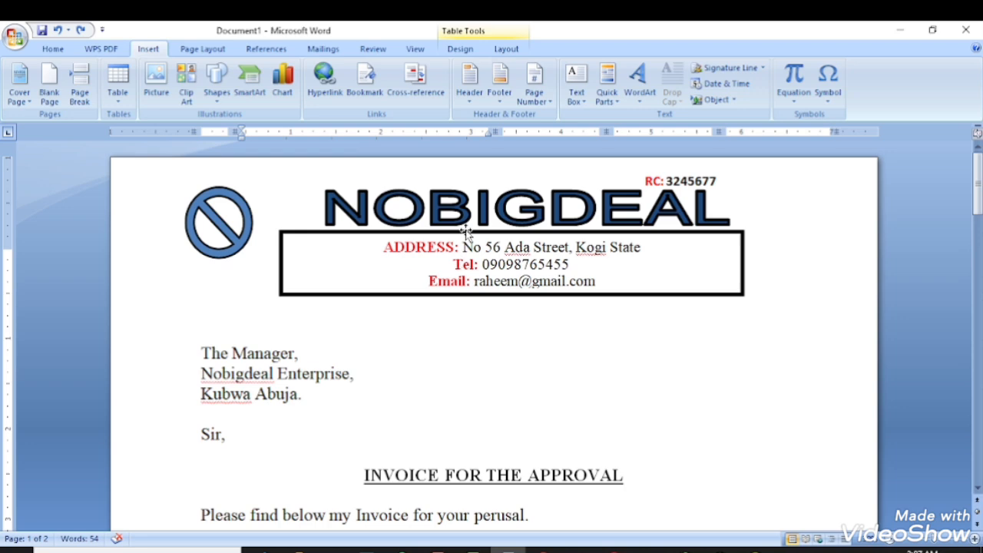
pyautogui.scroll(-3, 426, 310)
pyautogui.scroll(-2, 326, 285)
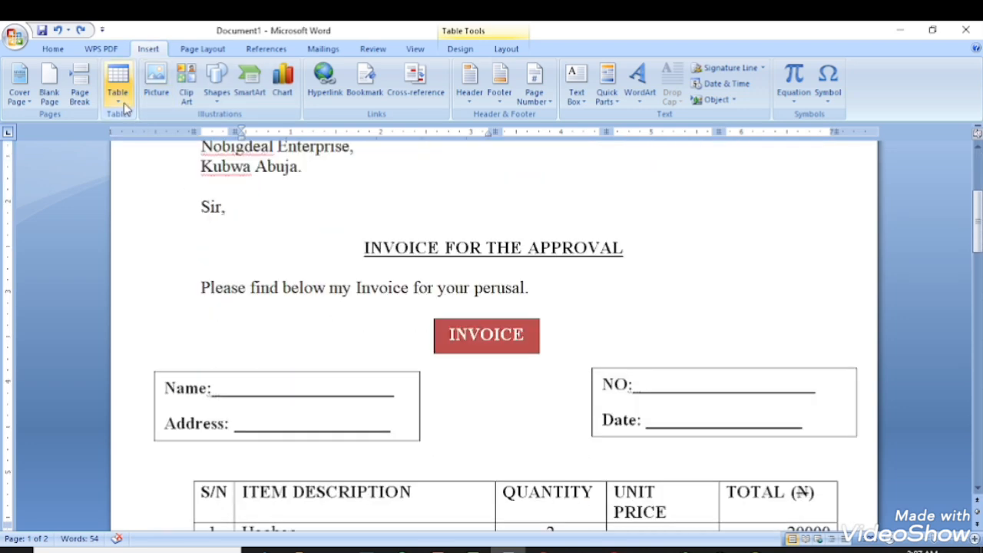
pyautogui.scroll(-5, 454, 369)
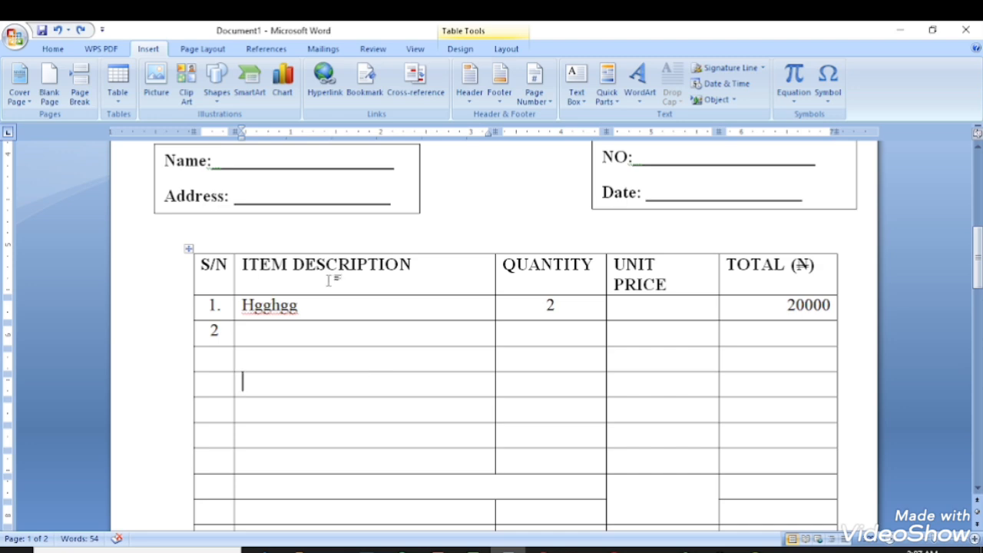
pyautogui.scroll(9, 499, 292)
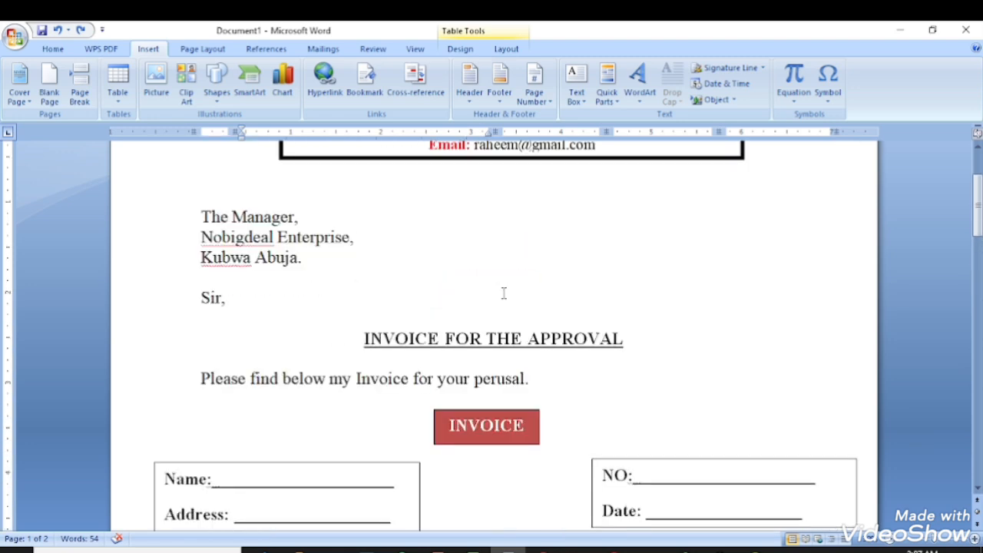
pyautogui.scroll(1, 504, 292)
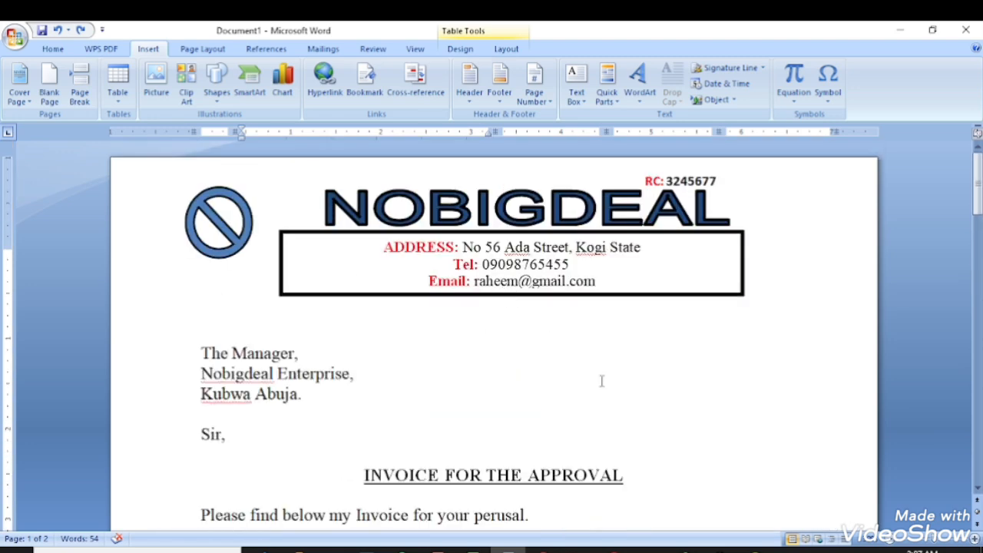